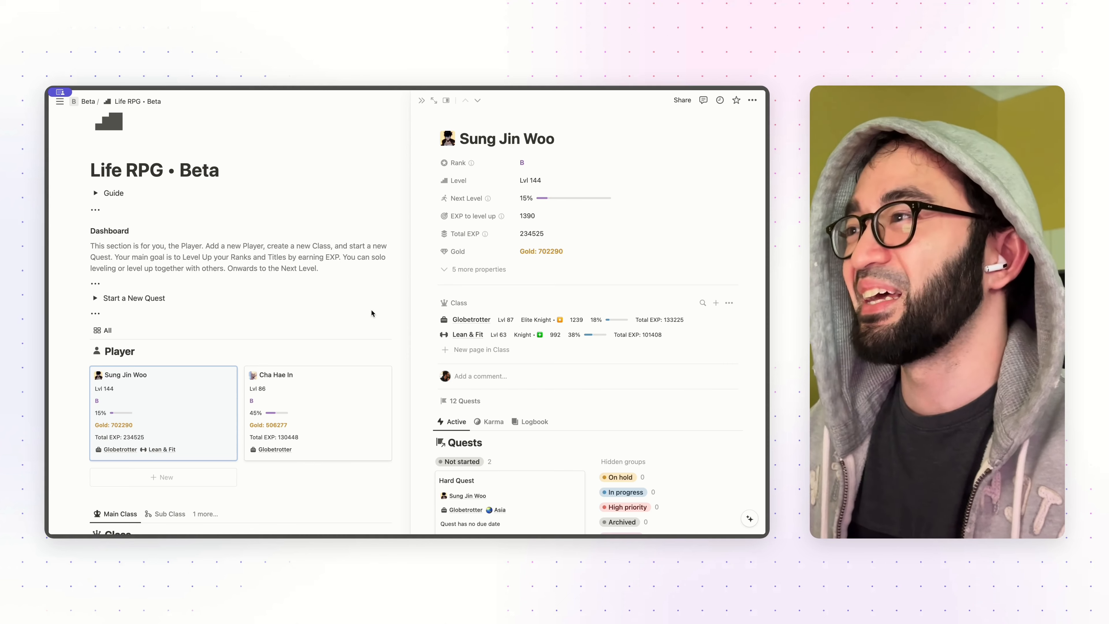
pyautogui.scroll(-1, 356, 315)
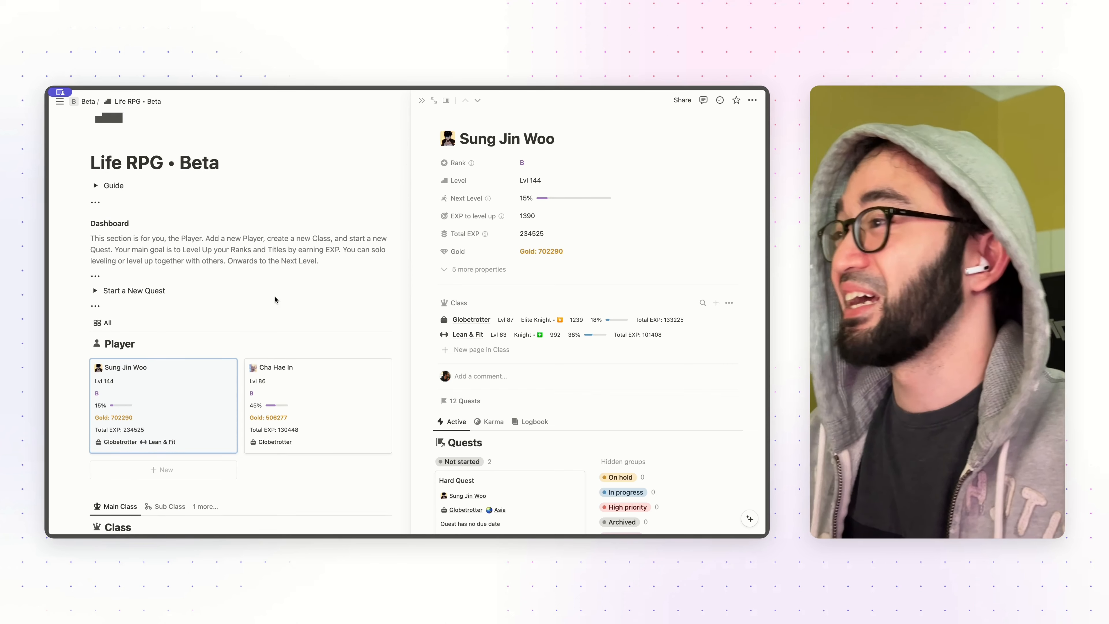
pyautogui.scroll(-2, 238, 273)
pyautogui.scroll(1, 238, 271)
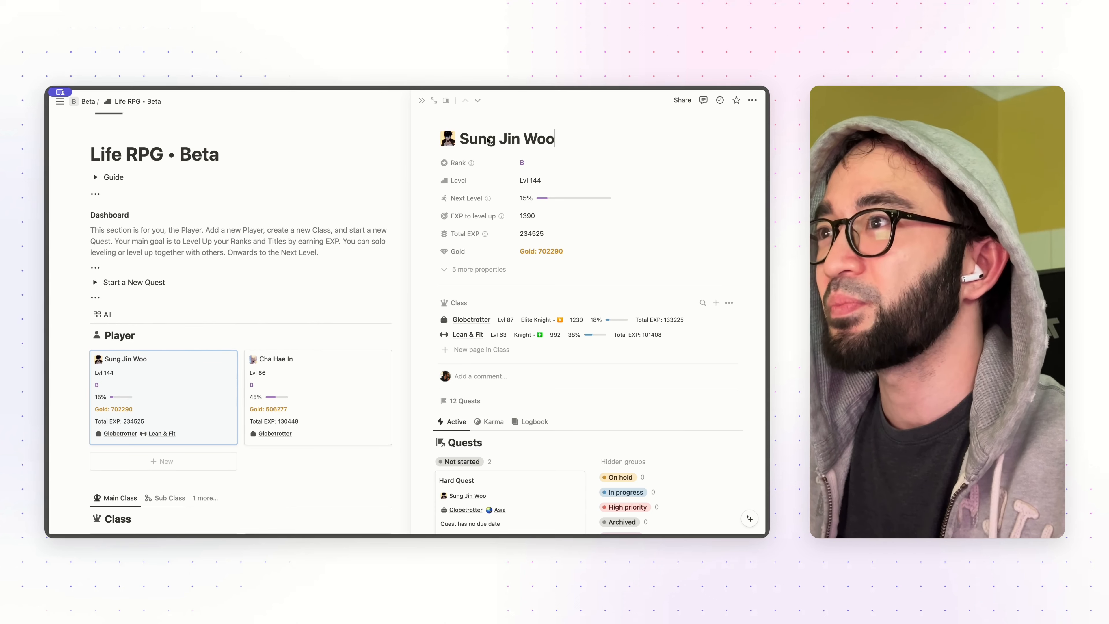
# - Examine Sung Jin Woo's player page, including the failed and done quests in its Logbook view
pyautogui.moveTo(491, 201)
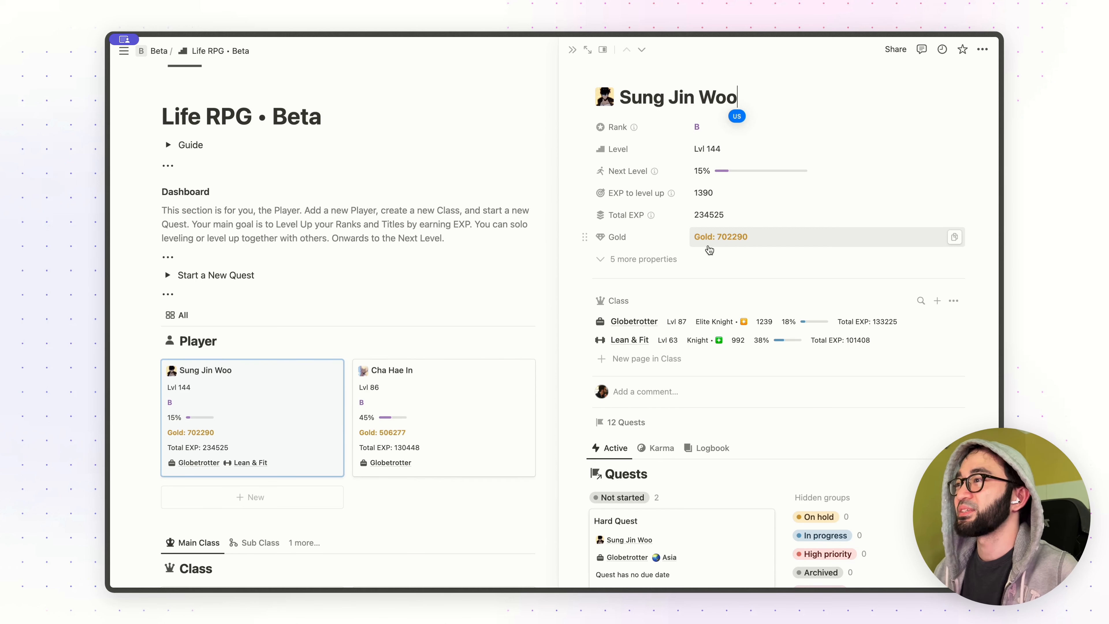
pyautogui.scroll(-5, 702, 258)
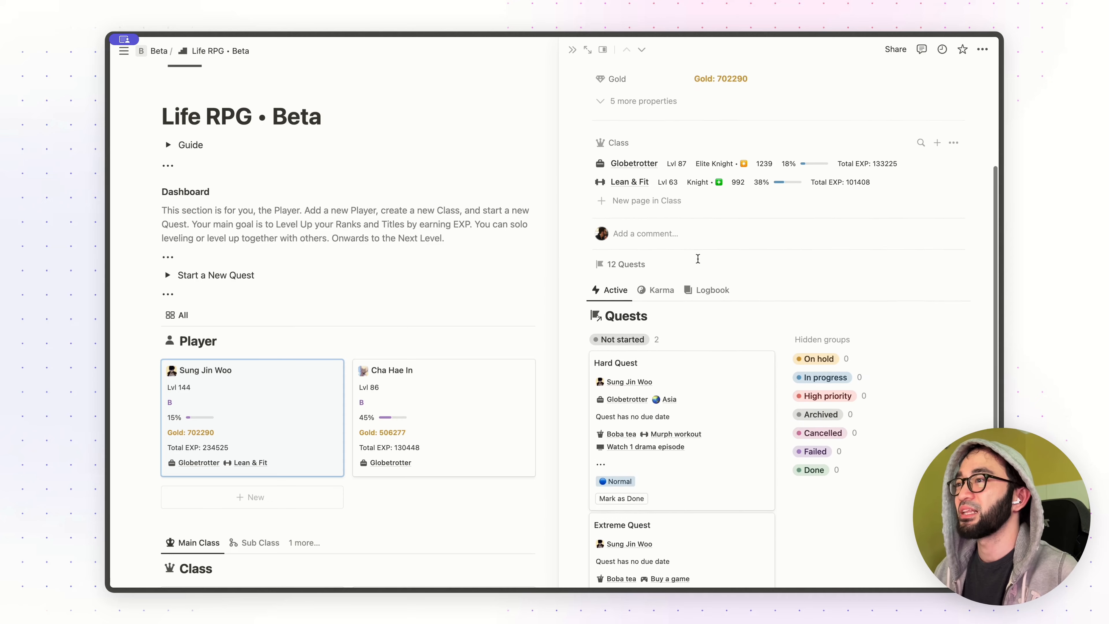
pyautogui.click(704, 259)
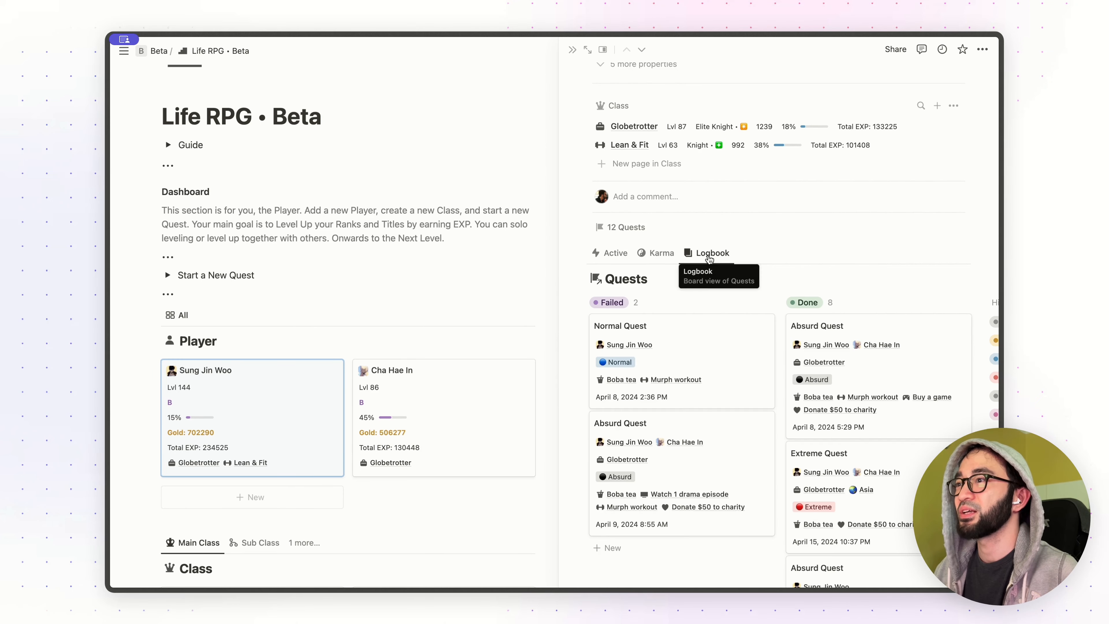
pyautogui.scroll(-1, 715, 332)
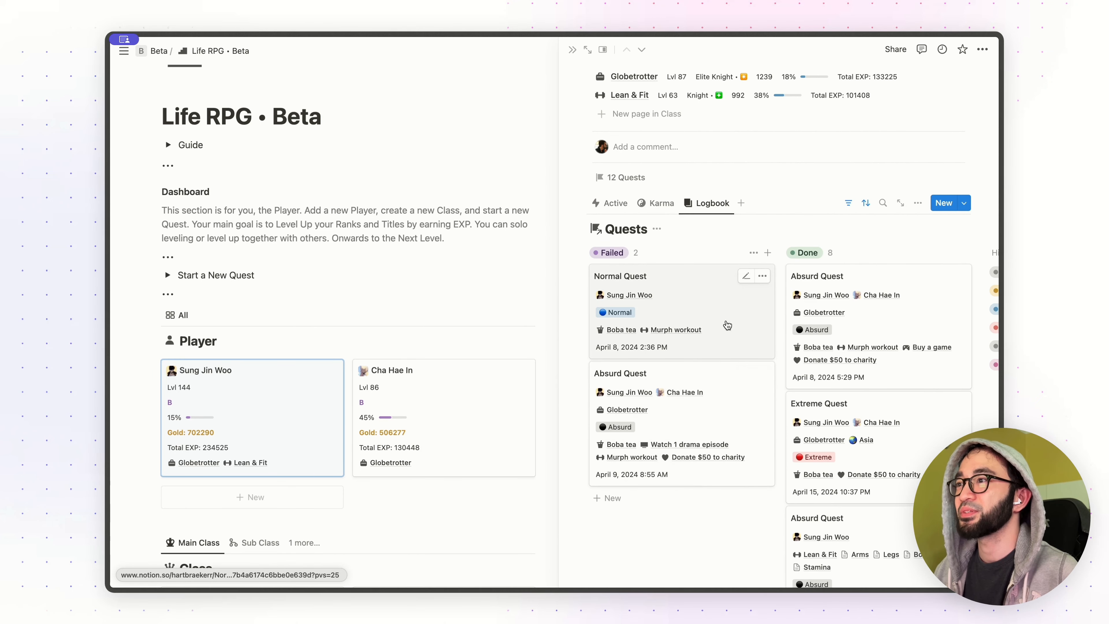
pyautogui.hscroll(2, 726, 325)
pyautogui.hscroll(2, 727, 325)
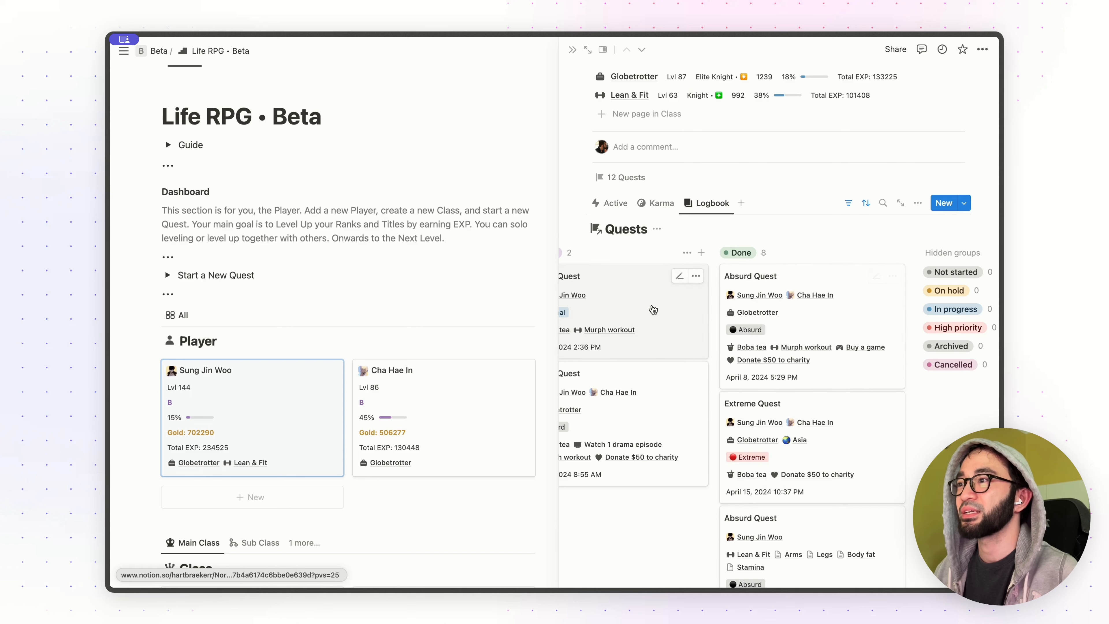
pyautogui.hscroll(-5, 652, 309)
pyautogui.scroll(5, 652, 307)
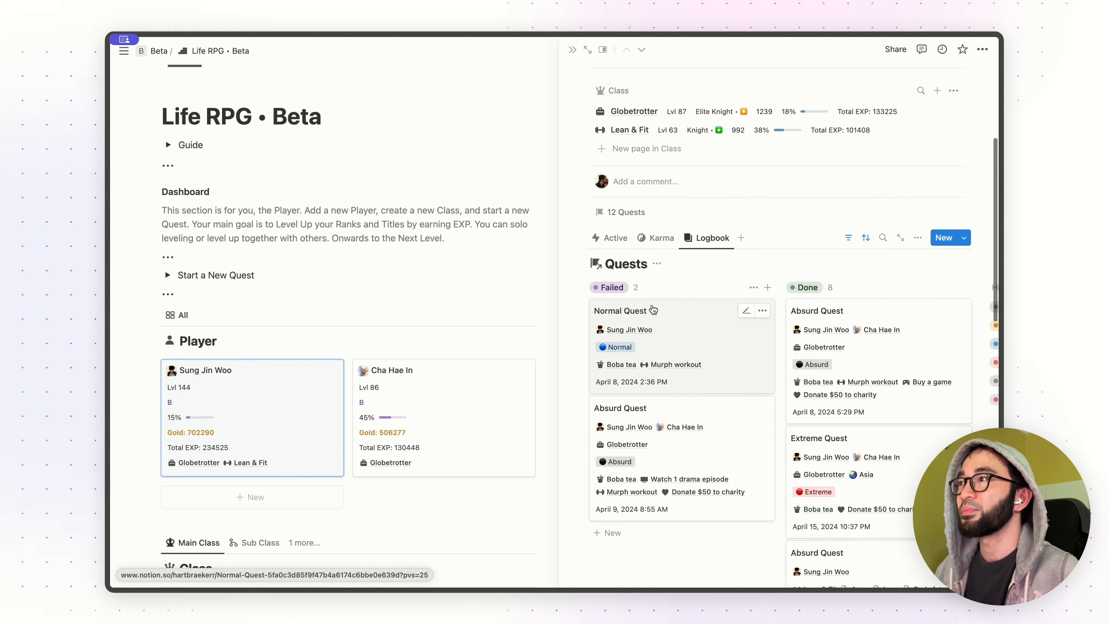
pyautogui.scroll(3, 657, 297)
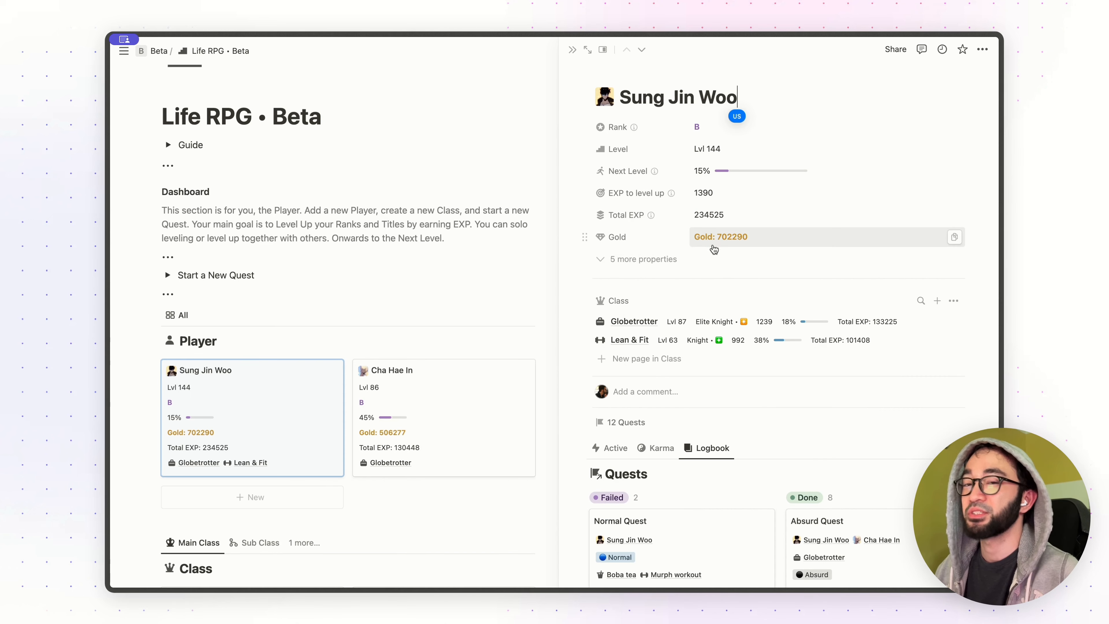
# - Look at Cha Hae In's player page and close it
pyautogui.click(439, 398)
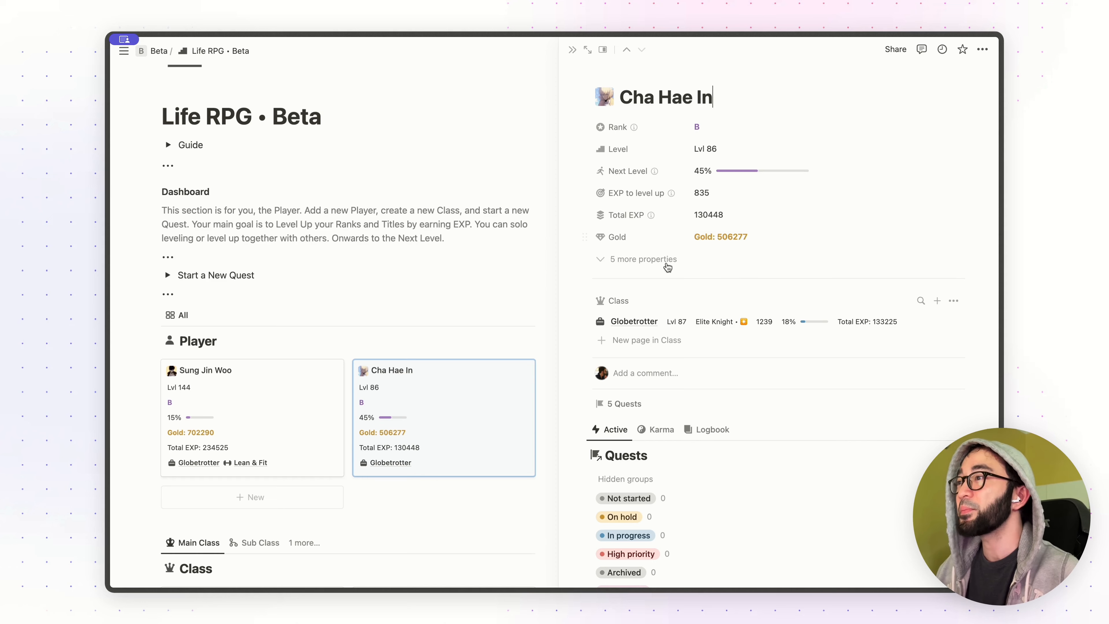
pyautogui.click(377, 271)
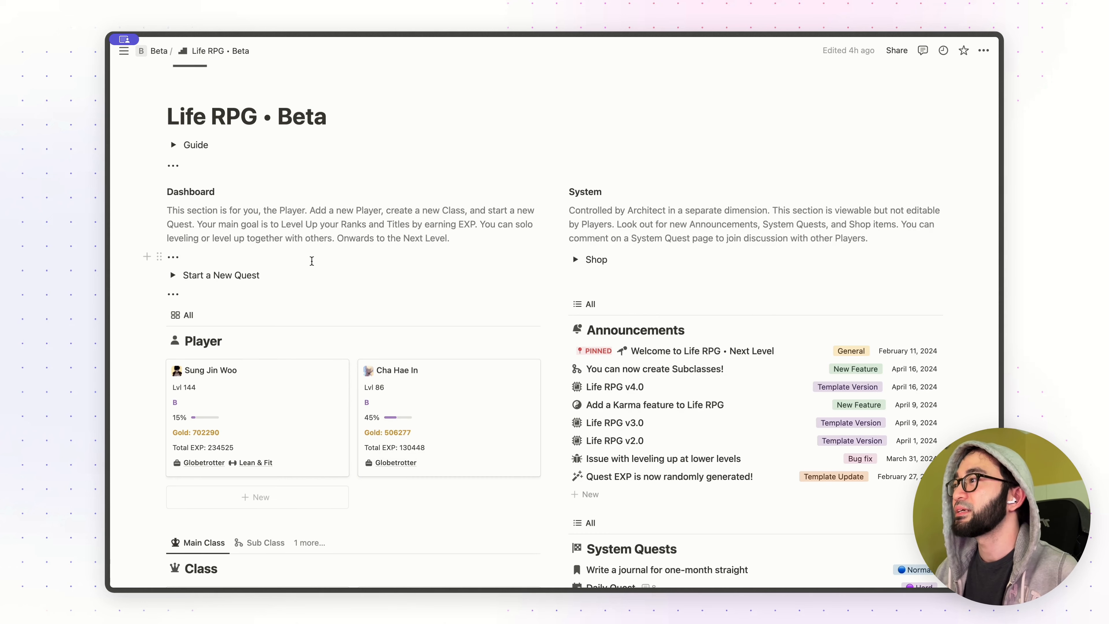
# - Add a new player card to the Player gallery and delete it again
pyautogui.scroll(-3, 312, 263)
pyautogui.scroll(-3, 312, 265)
pyautogui.click(264, 309)
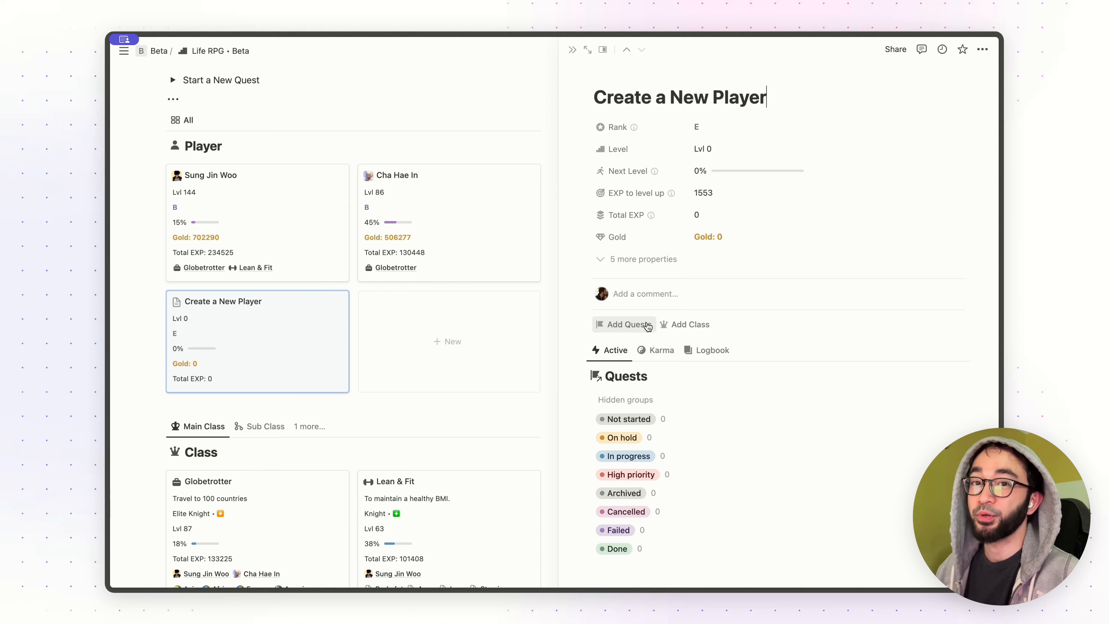
pyautogui.click(430, 304)
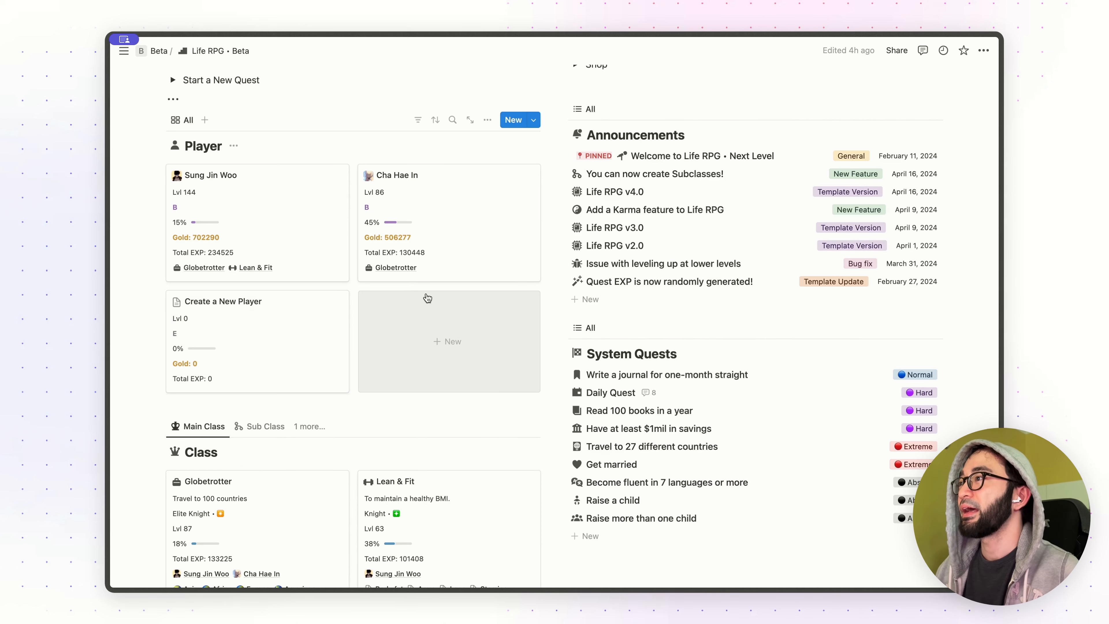
pyautogui.moveTo(141, 324); pyautogui.dragTo(275, 335)
pyautogui.press('BackSpace')
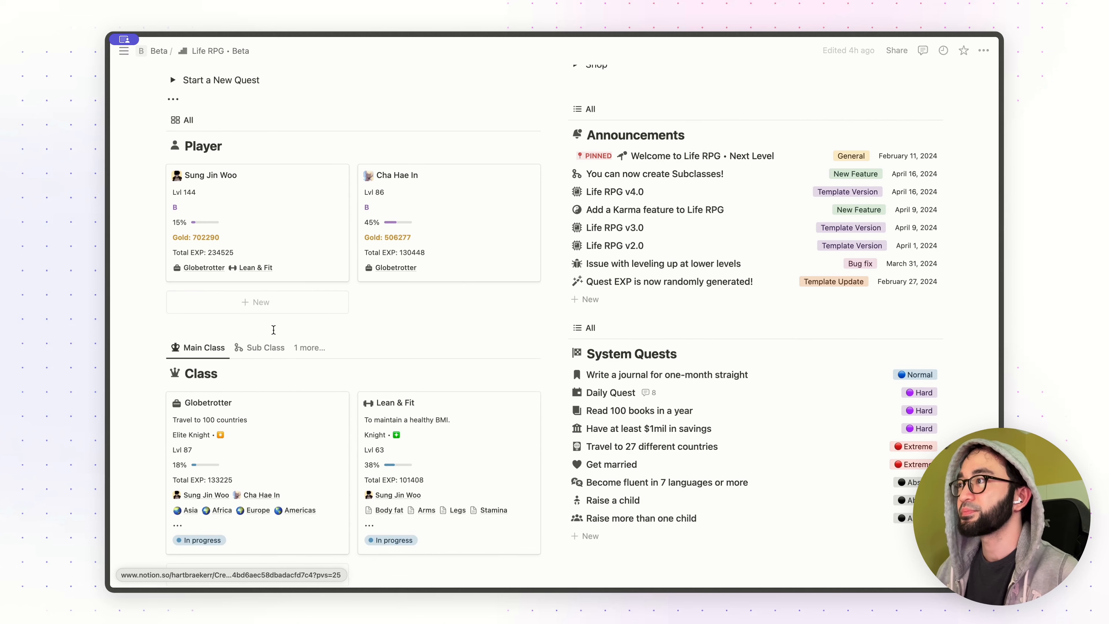
# - Create a new quest from the Hard Quest template in the Active view of the Quests database
pyautogui.scroll(-5, 275, 319)
pyautogui.scroll(-5, 275, 308)
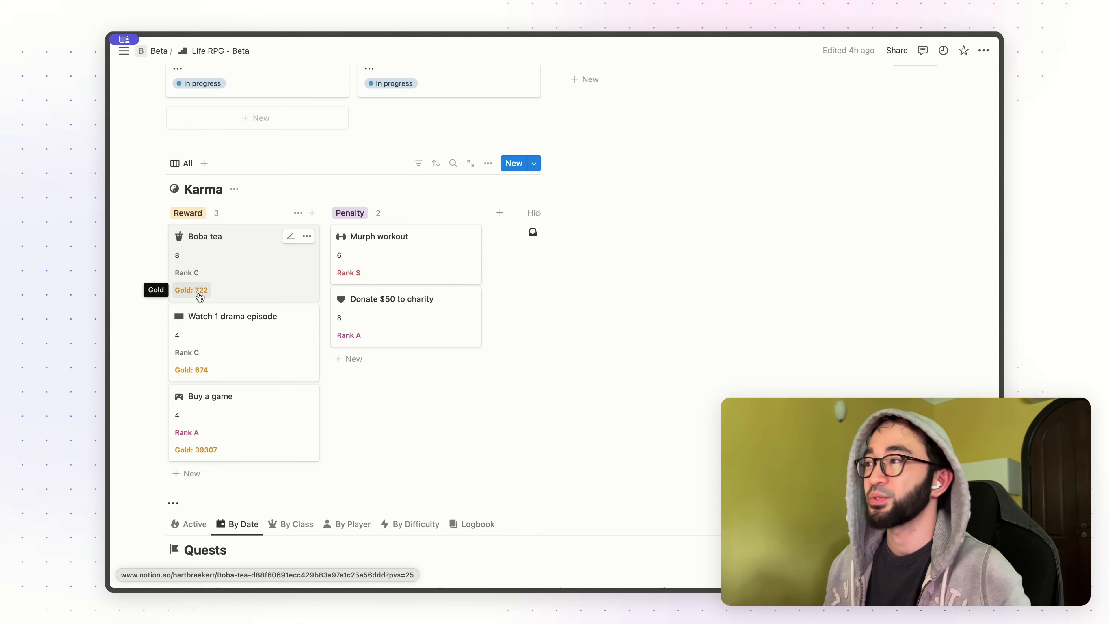
pyautogui.scroll(-3, 228, 289)
pyautogui.scroll(-4, 230, 288)
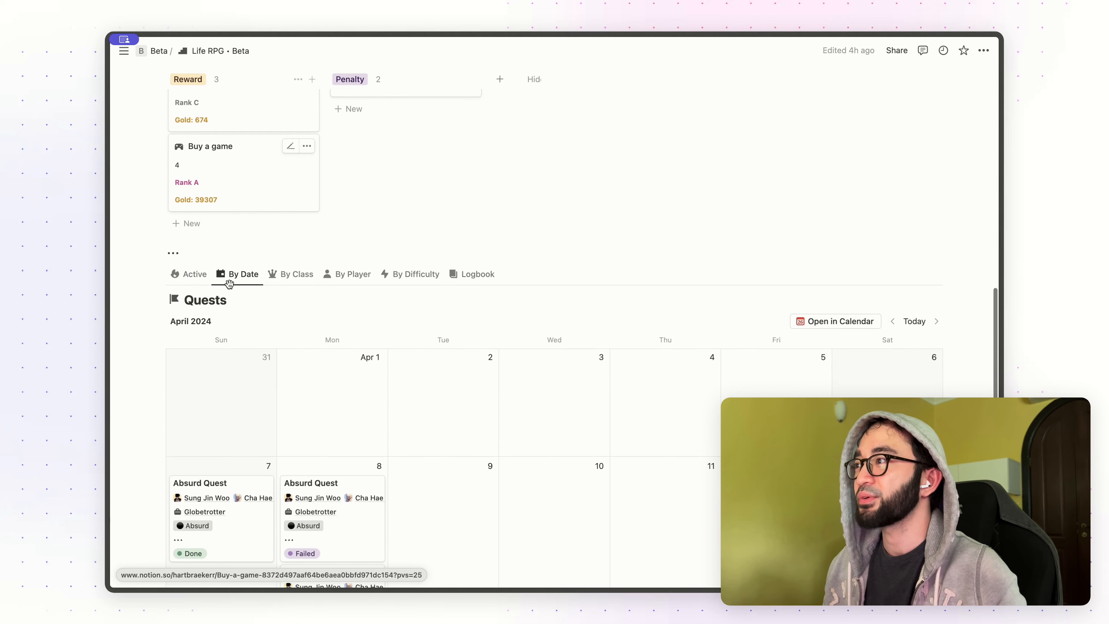
pyautogui.click(194, 283)
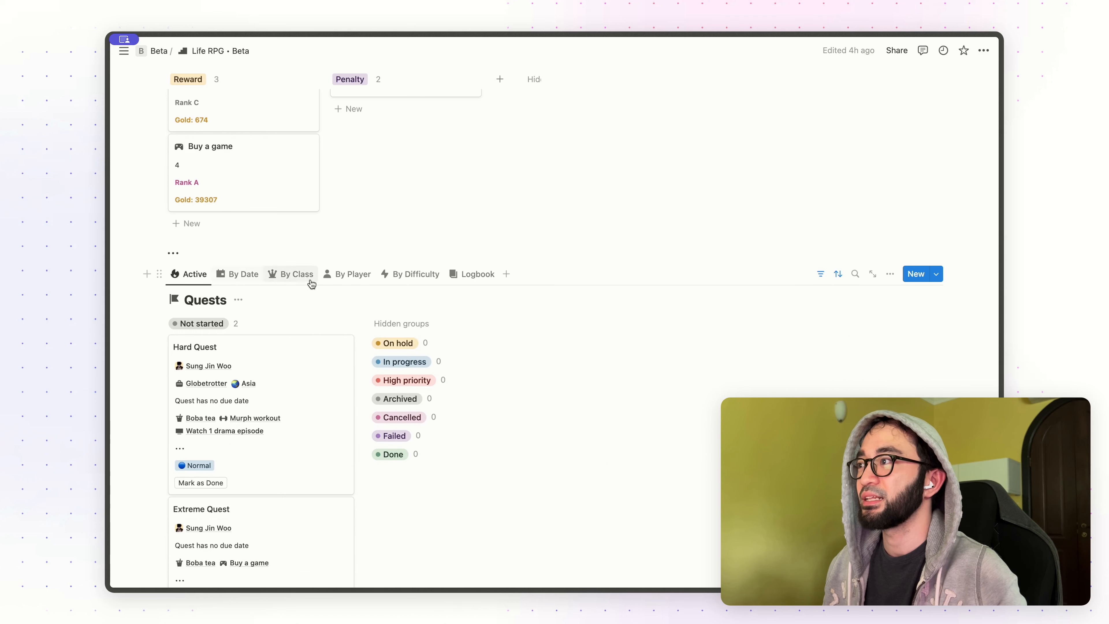
pyautogui.click(915, 274)
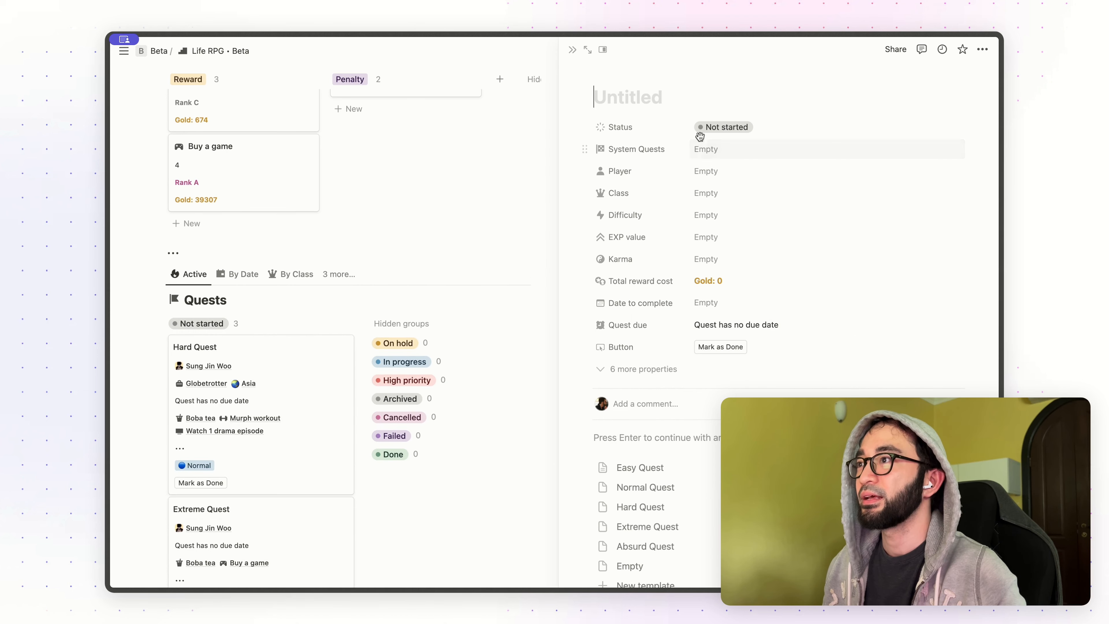
pyautogui.click(653, 505)
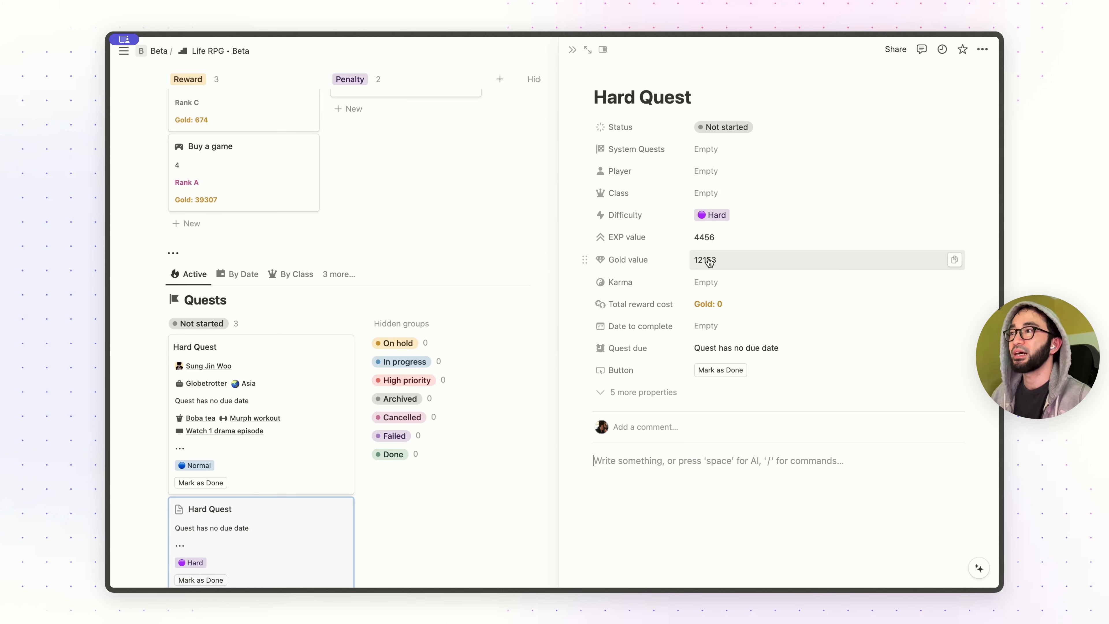
# - Link the Boba tea and Watch 1 drama episode rewards to the new Hard Quest's Karma property
pyautogui.click(710, 282)
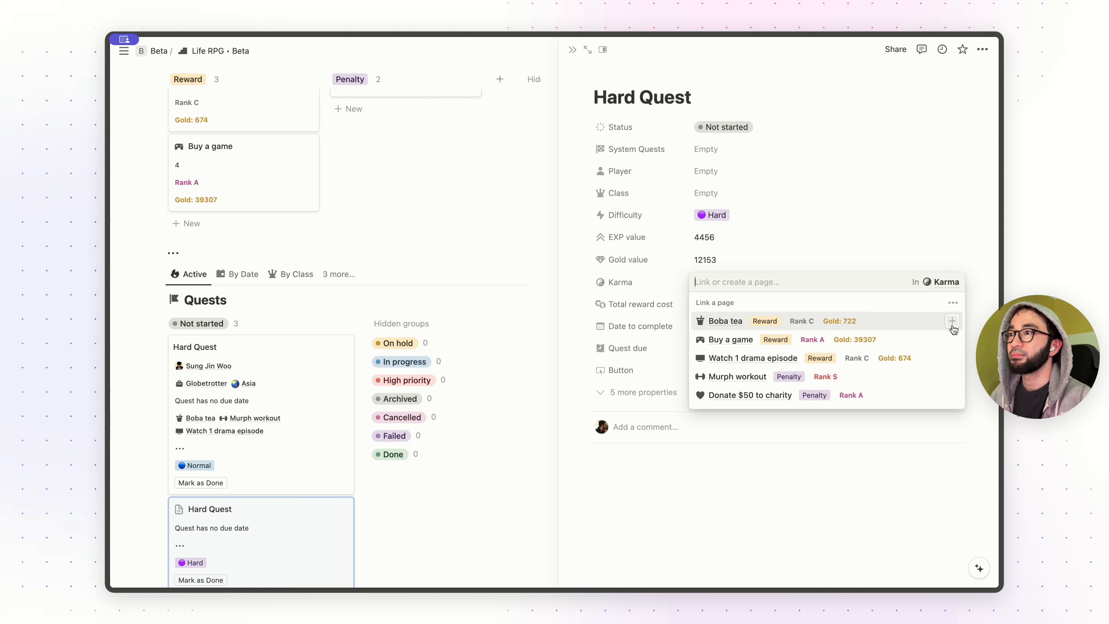
pyautogui.click(952, 322)
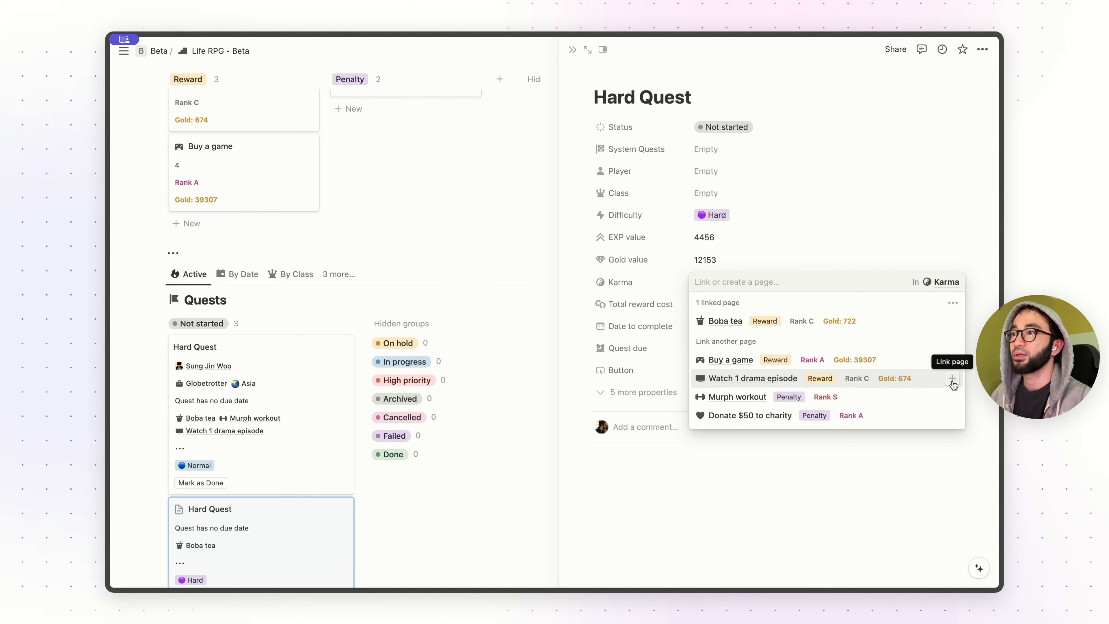
pyautogui.click(952, 379)
pyautogui.press('Escape')
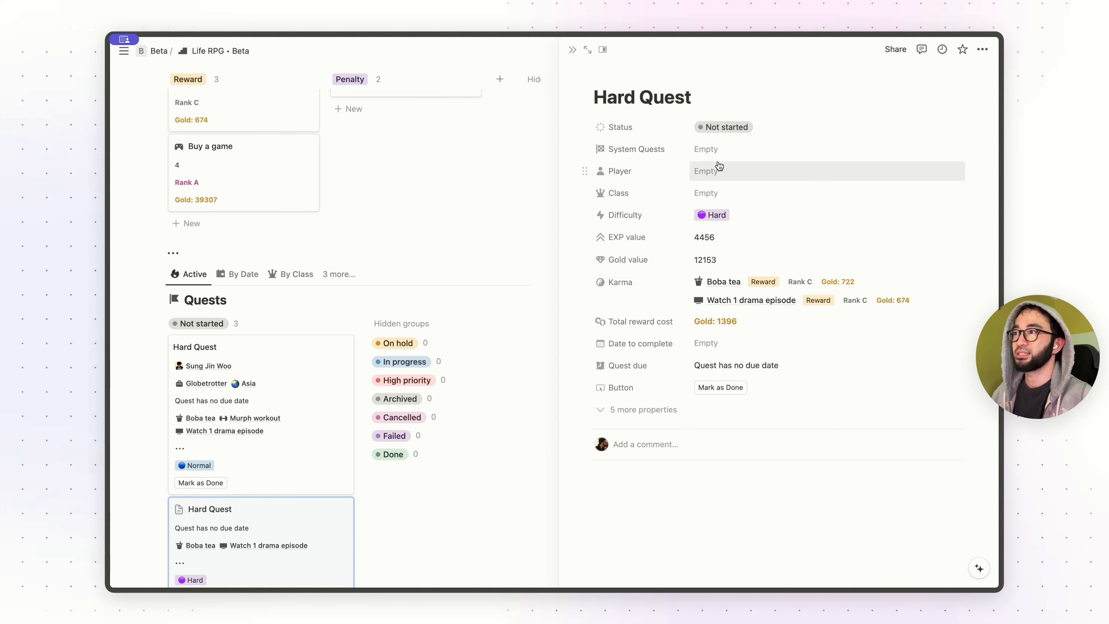
# - Assign the new Hard Quest to the player Cha Hae In and the Globetrotter class
pyautogui.click(737, 170)
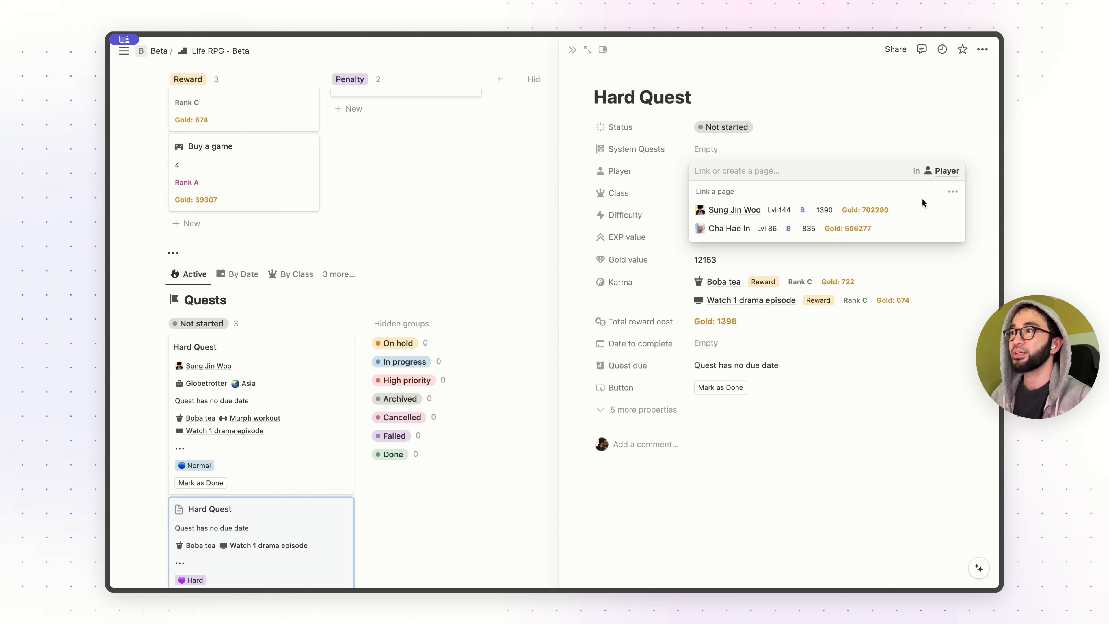
pyautogui.click(952, 228)
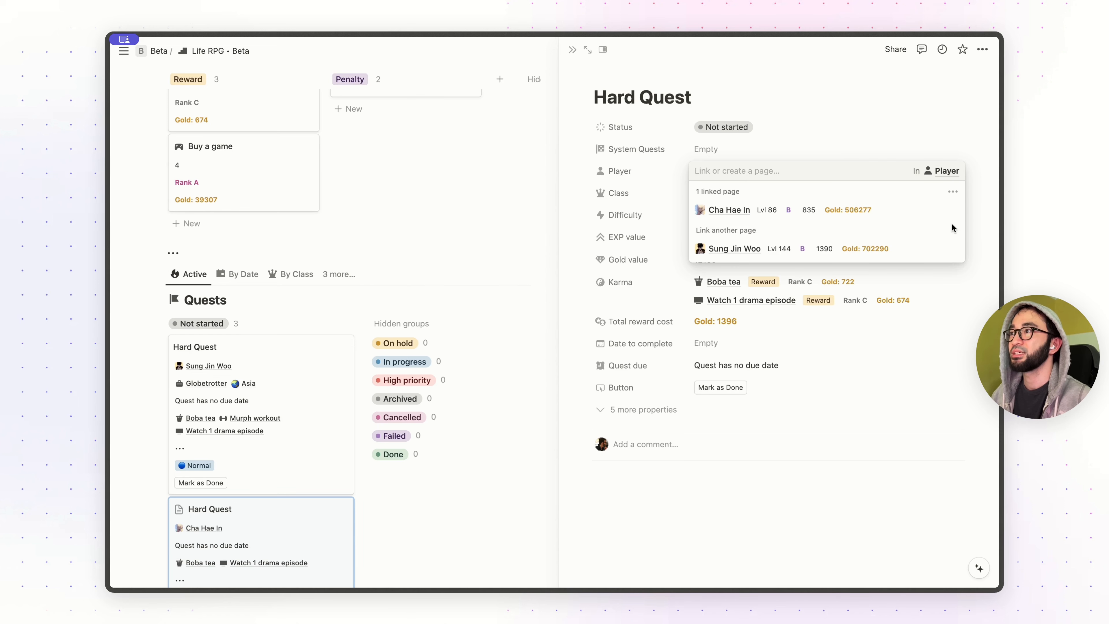
pyautogui.press('Escape')
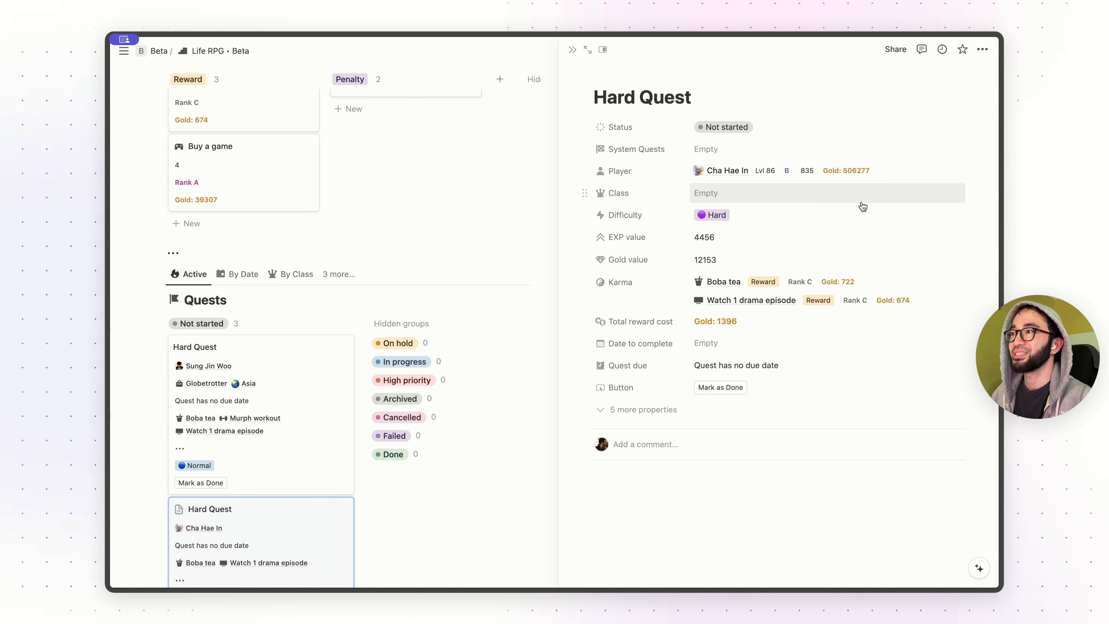
pyautogui.click(855, 204)
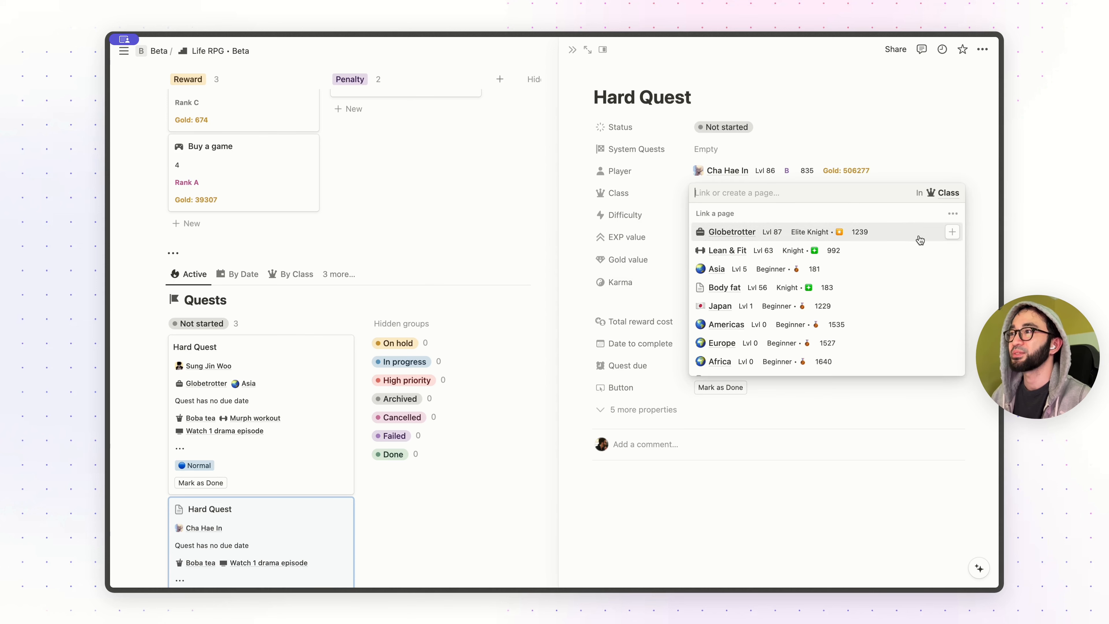
pyautogui.click(951, 232)
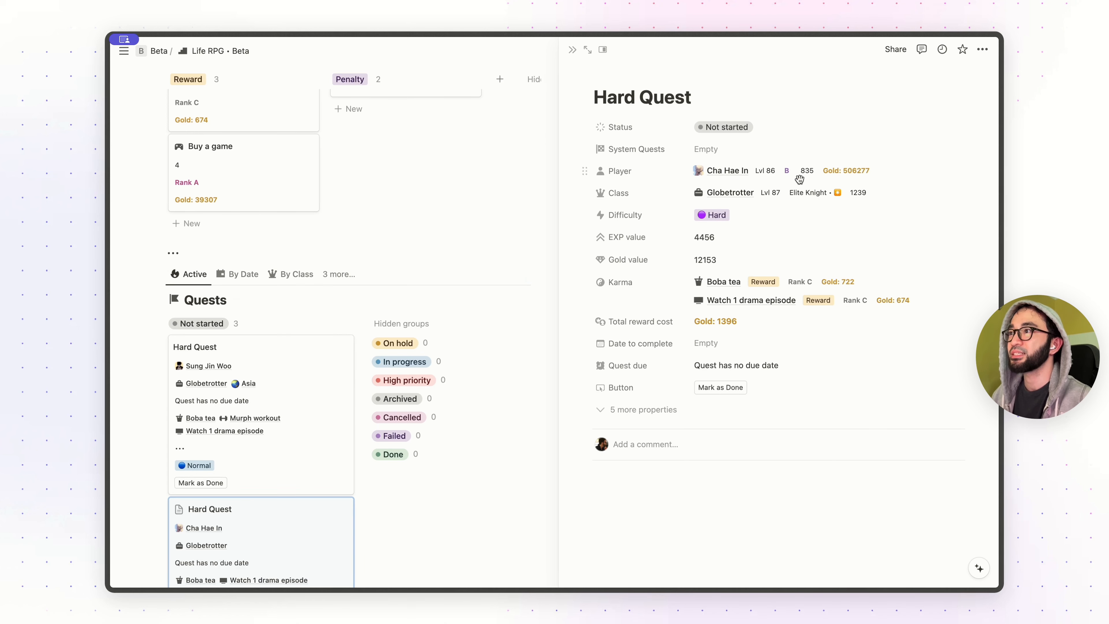
# - Bring the player cards into view beside the open Hard Quest and mark the quest as done
pyautogui.scroll(3, 465, 242)
pyautogui.scroll(8, 465, 247)
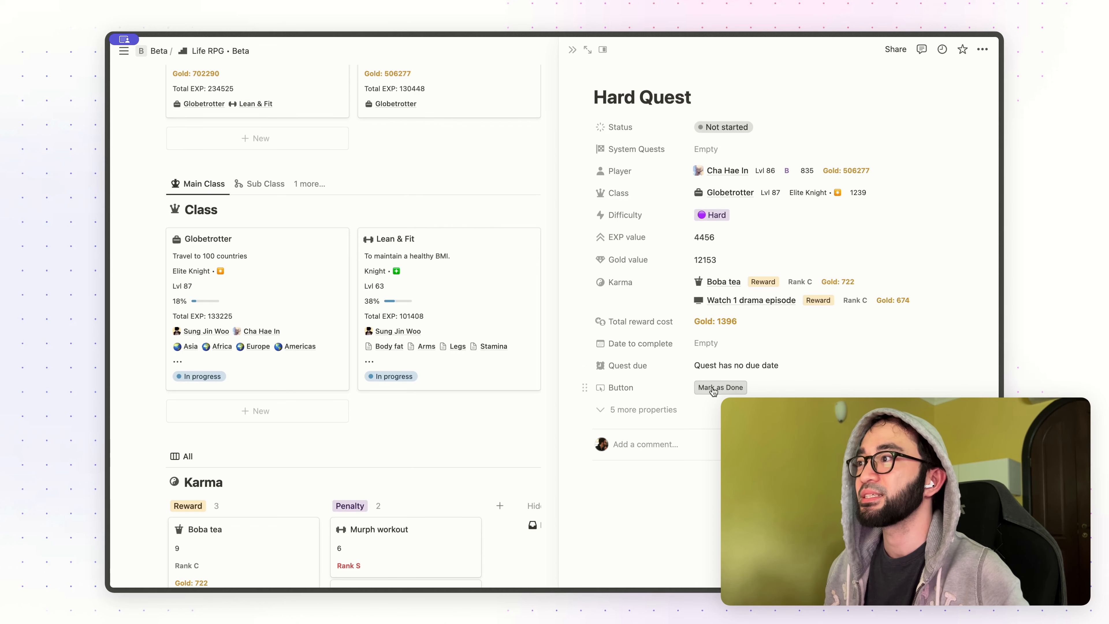
pyautogui.scroll(5, 502, 301)
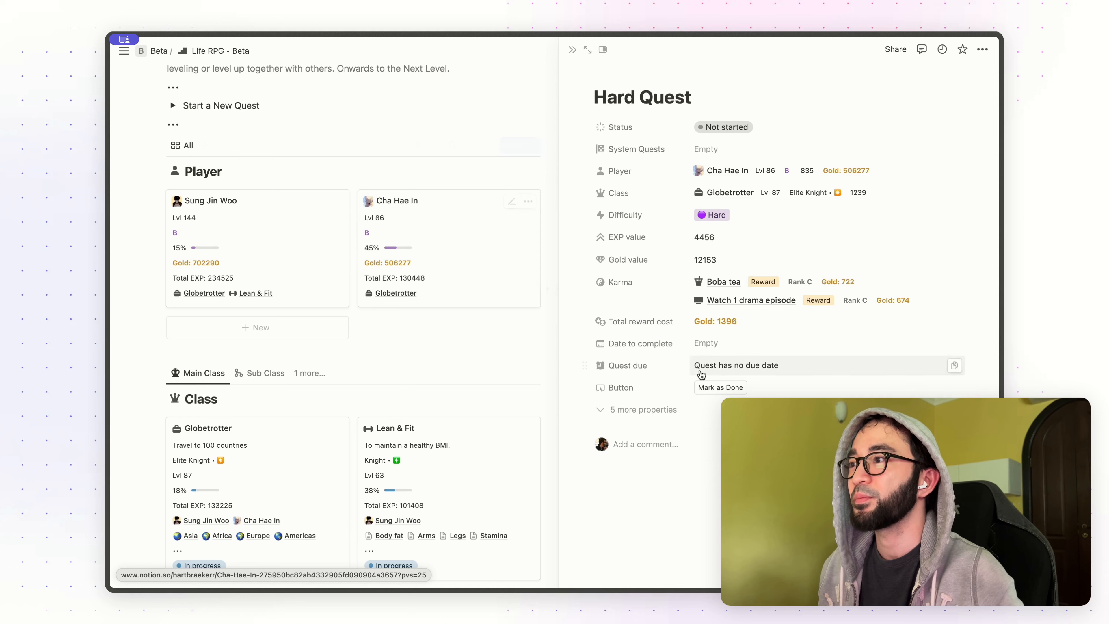
pyautogui.click(727, 388)
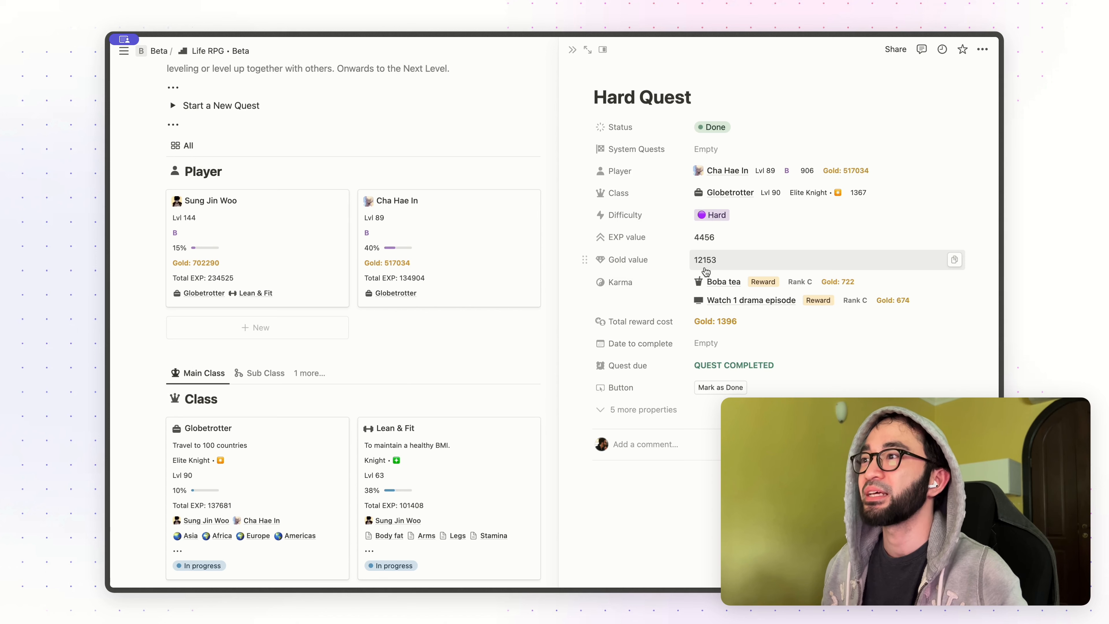
# - Link the Buy a game reward to the completed Hard Quest's Karma property and check Cha Hae In's gold on the player card
pyautogui.scroll(-5, 442, 335)
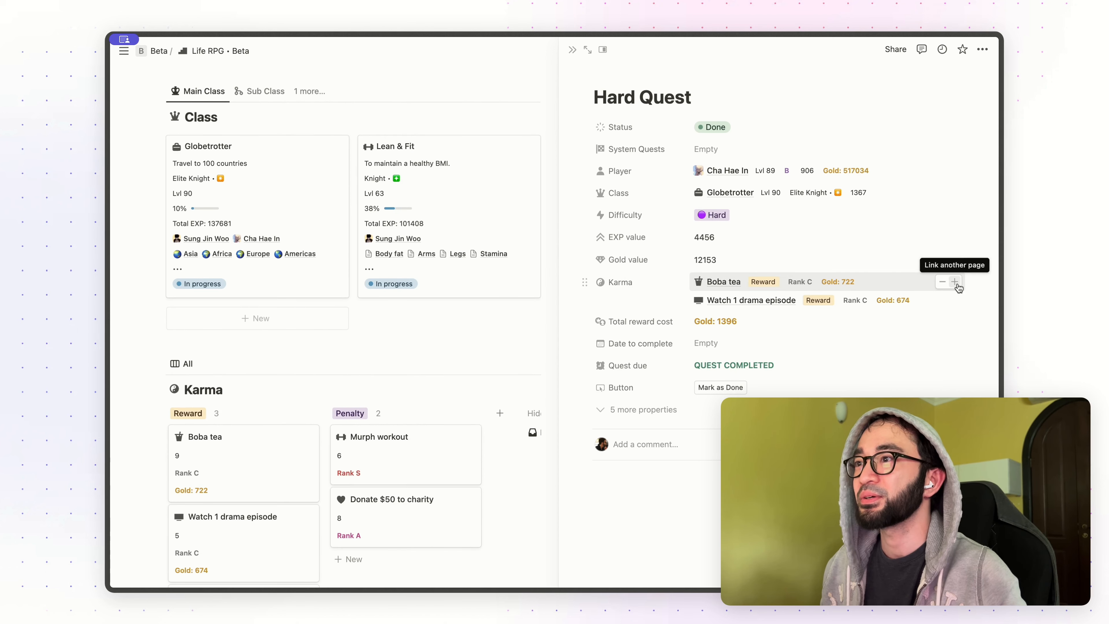
pyautogui.click(956, 283)
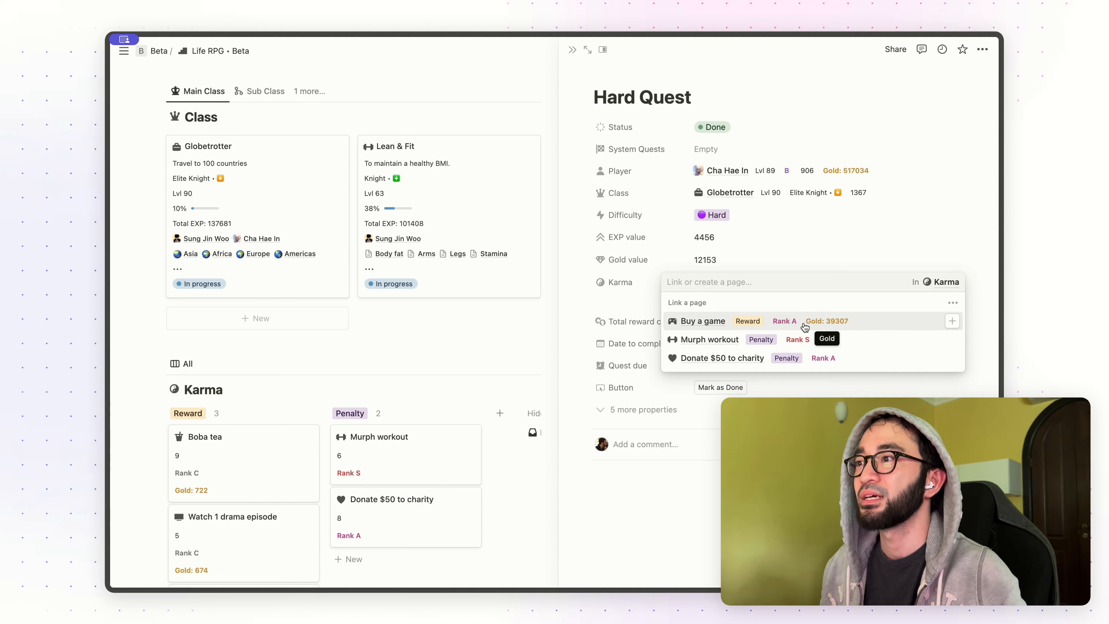
pyautogui.click(952, 321)
pyautogui.press('Escape')
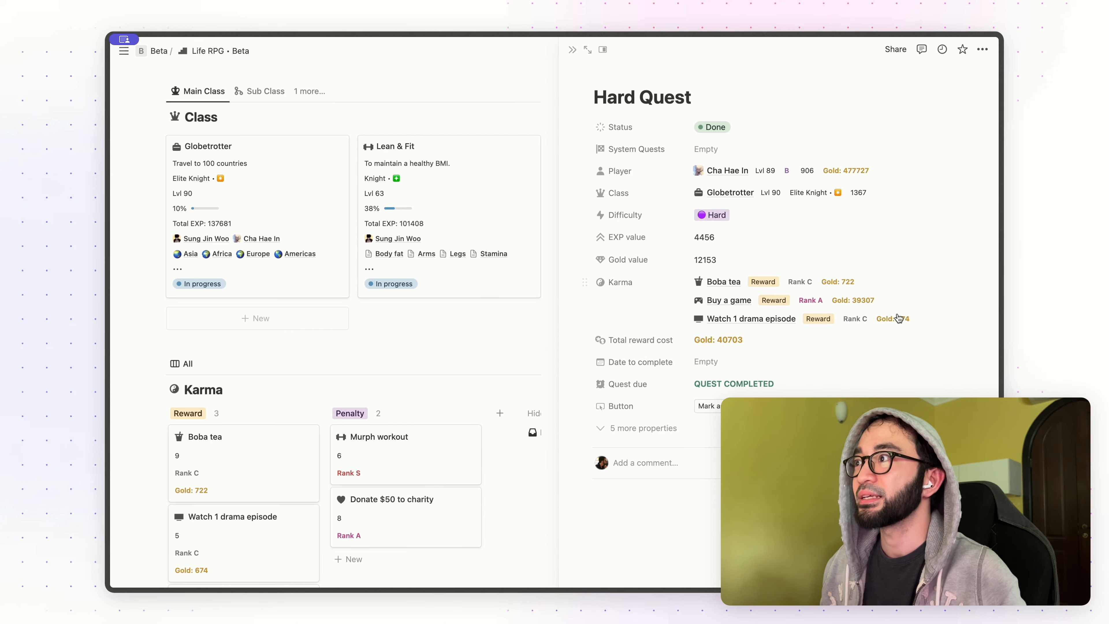
pyautogui.scroll(10, 492, 319)
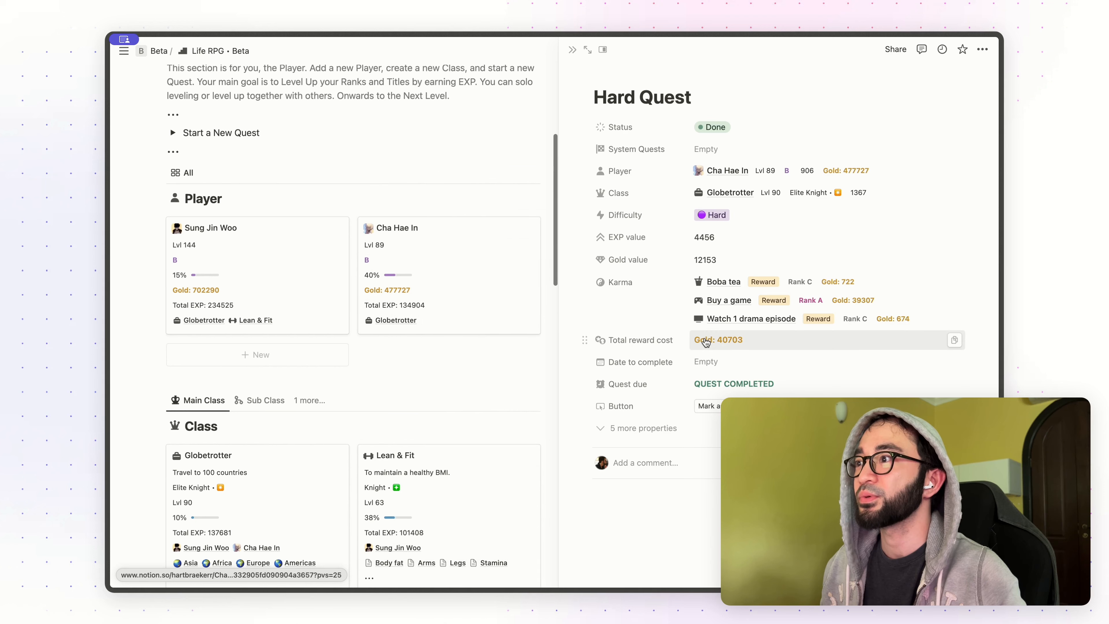
pyautogui.scroll(1, 403, 334)
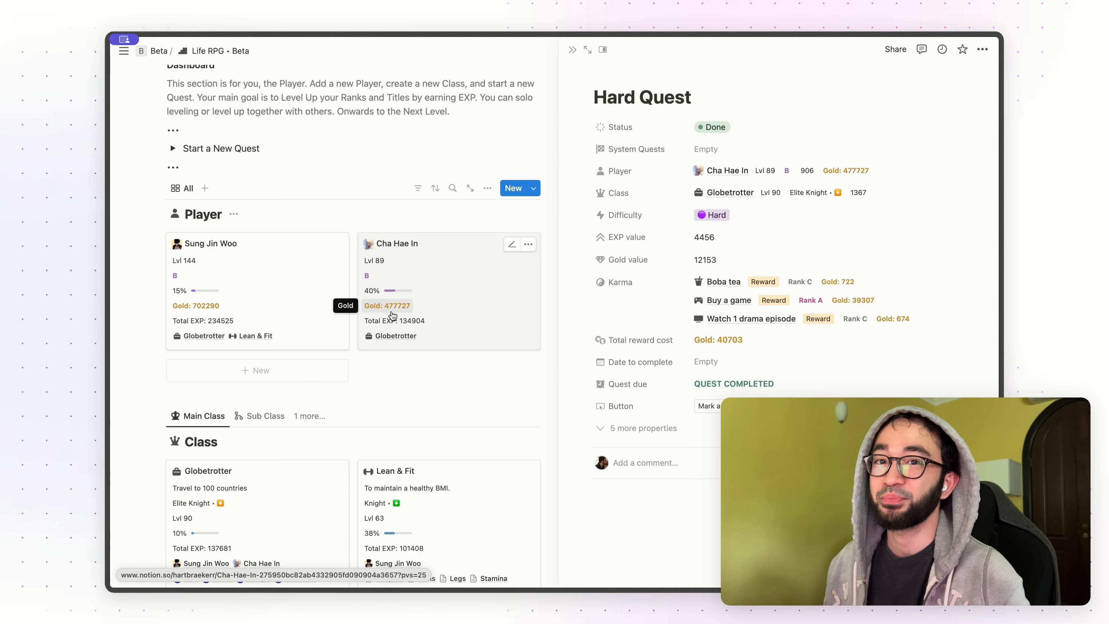
# - Close the quest and add a reward named "Go out with friends on a weekend" to the Karma board's Reward group
pyautogui.scroll(-6, 393, 316)
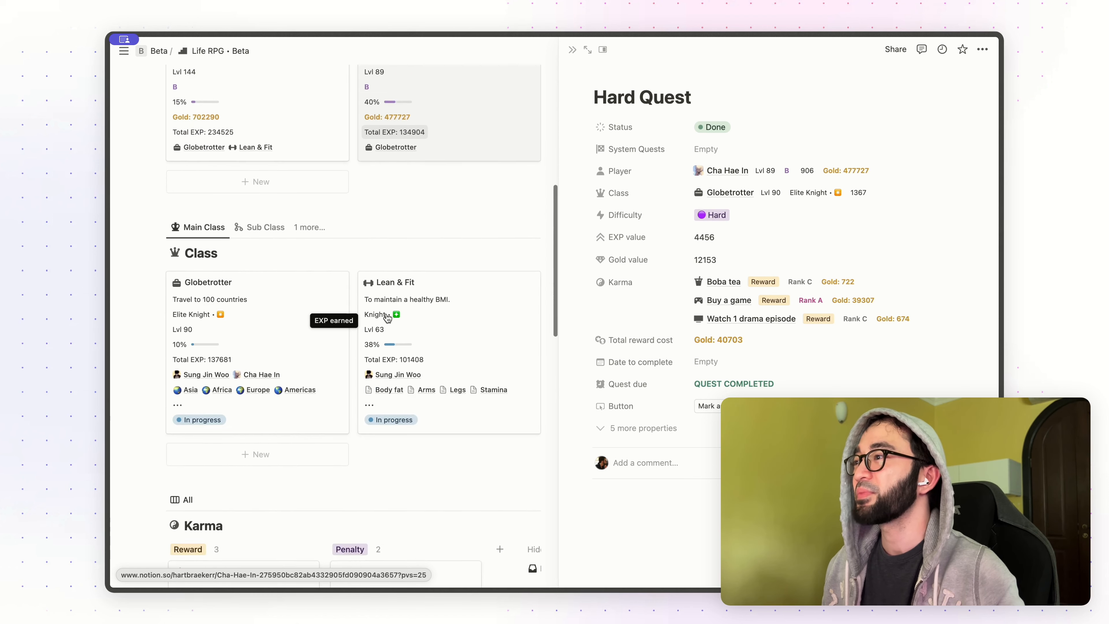
pyautogui.click(371, 322)
pyautogui.scroll(-5, 371, 324)
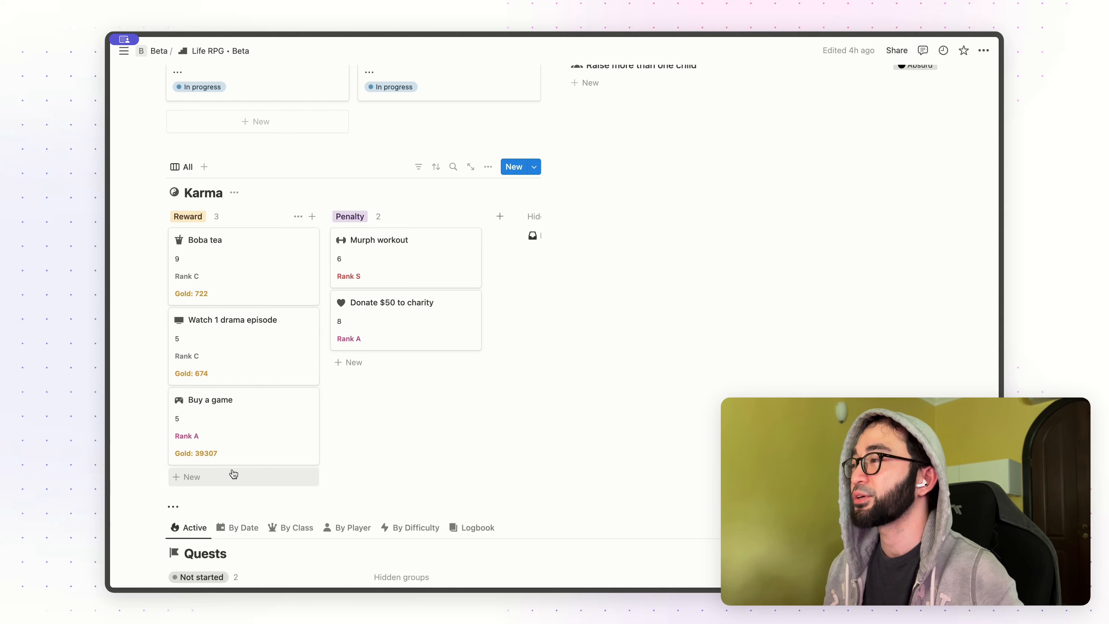
pyautogui.scroll(-1, 231, 463)
pyautogui.click(230, 455)
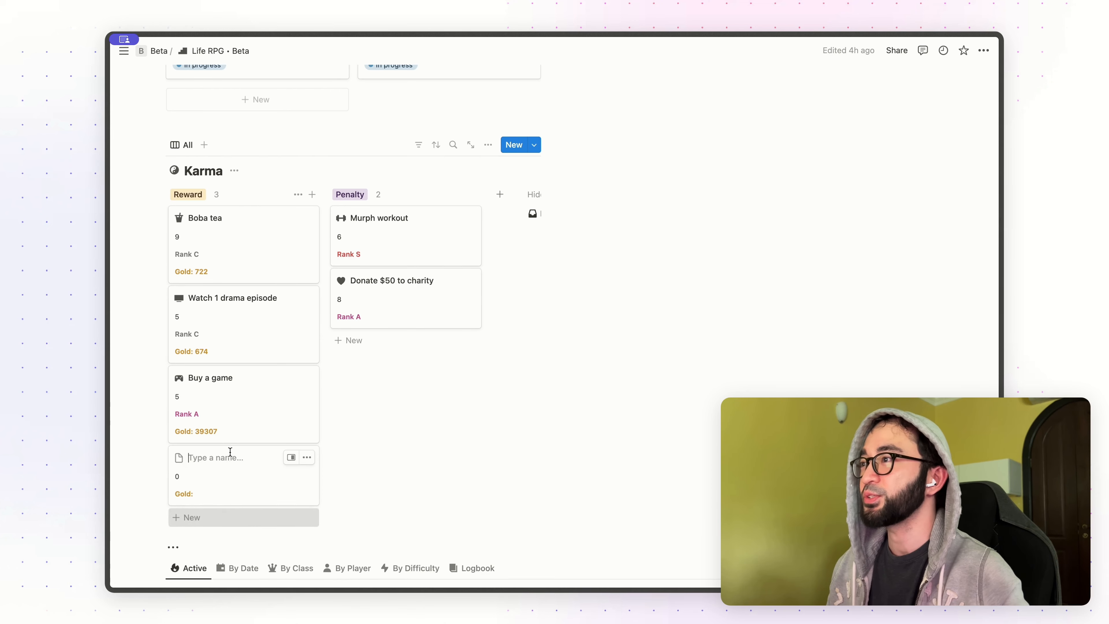
pyautogui.click(290, 458)
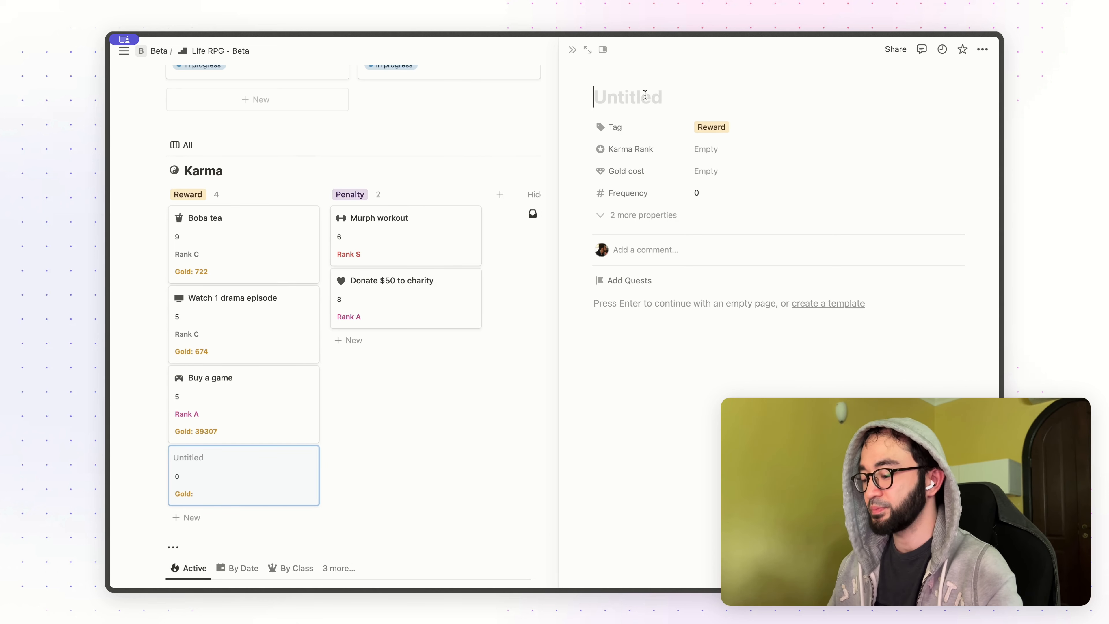
pyautogui.write('Go out')
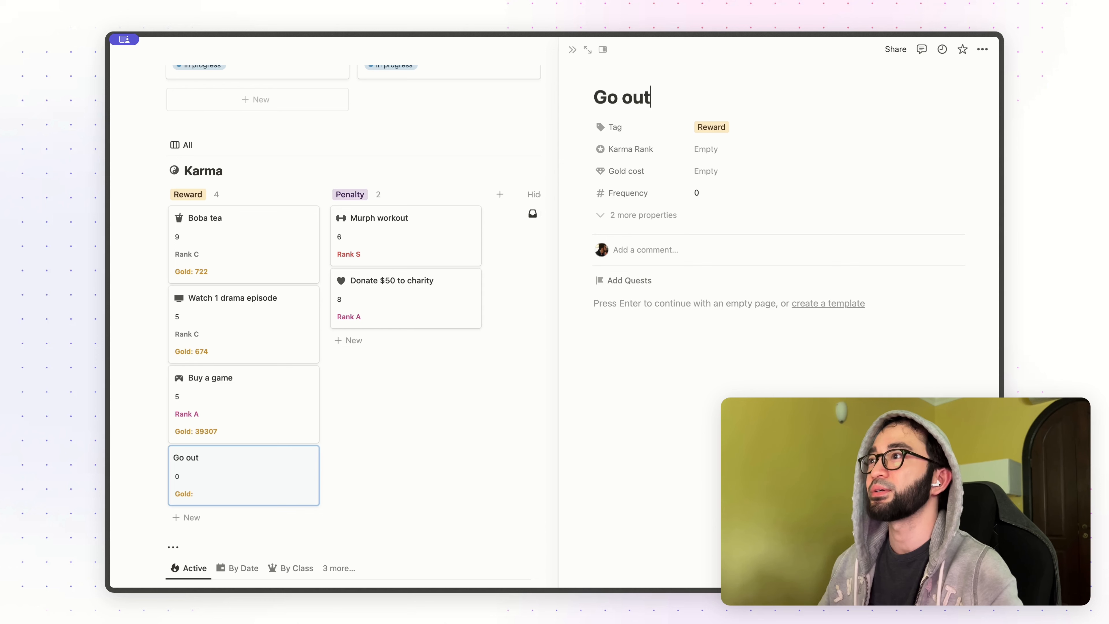
pyautogui.write(' with f')
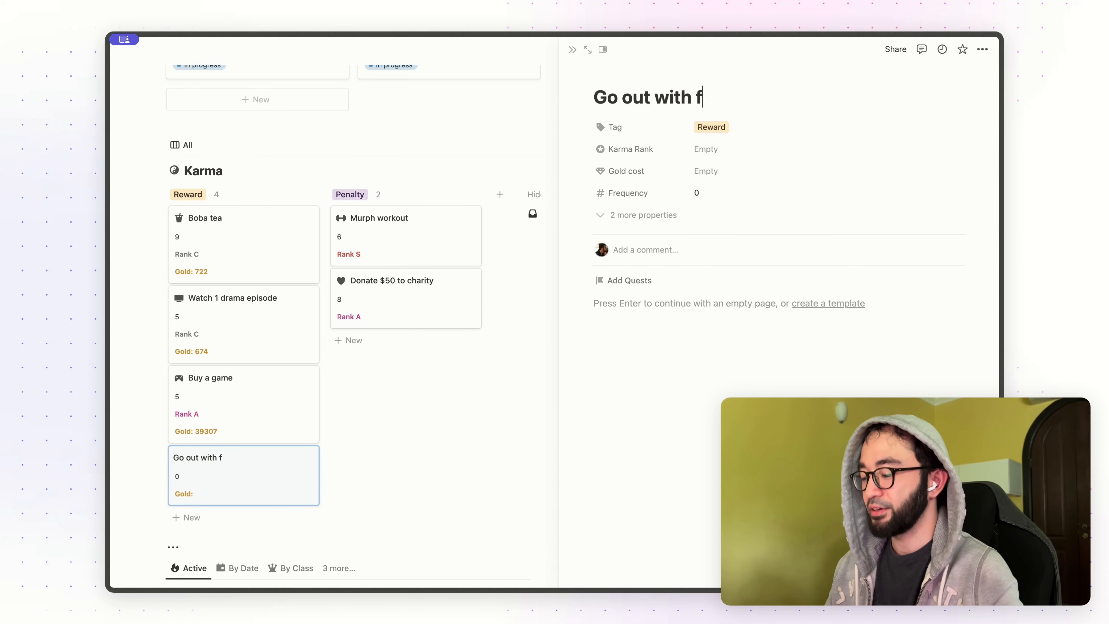
pyautogui.write('riends on a ')
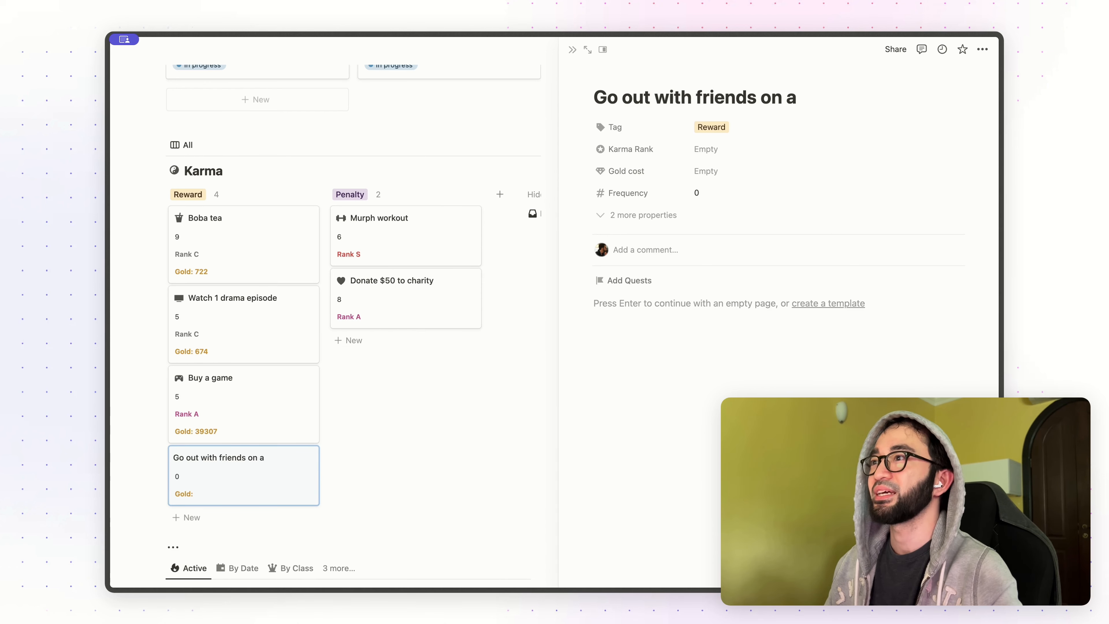
pyautogui.write('weekend')
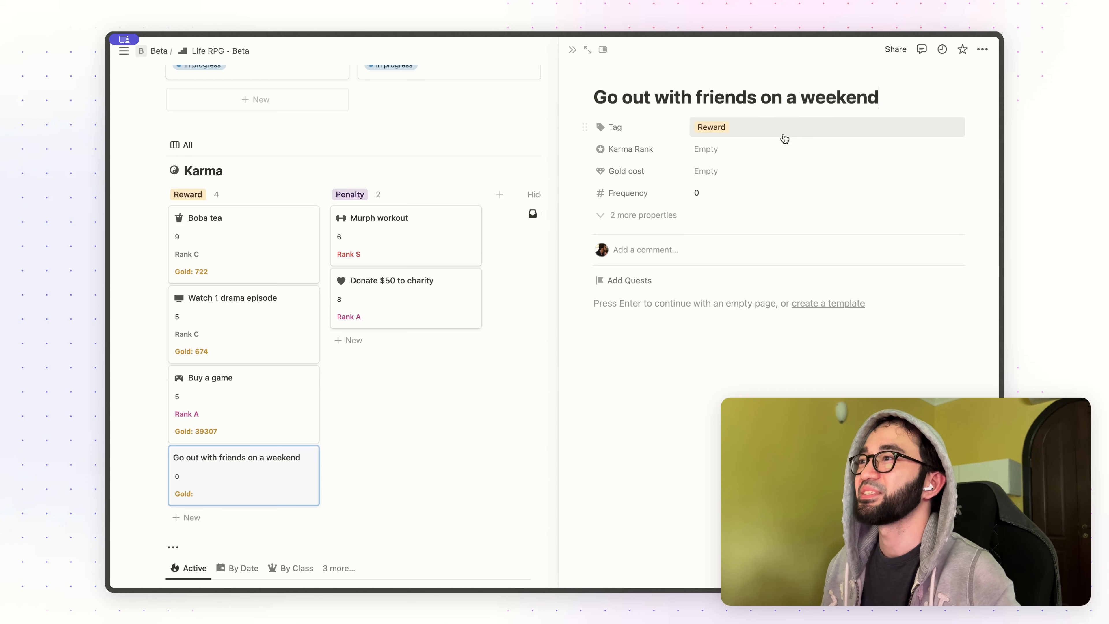
# - Try Karma Ranks S, A, B and C in turn on the new reward to compare their gold costs
pyautogui.click(752, 151)
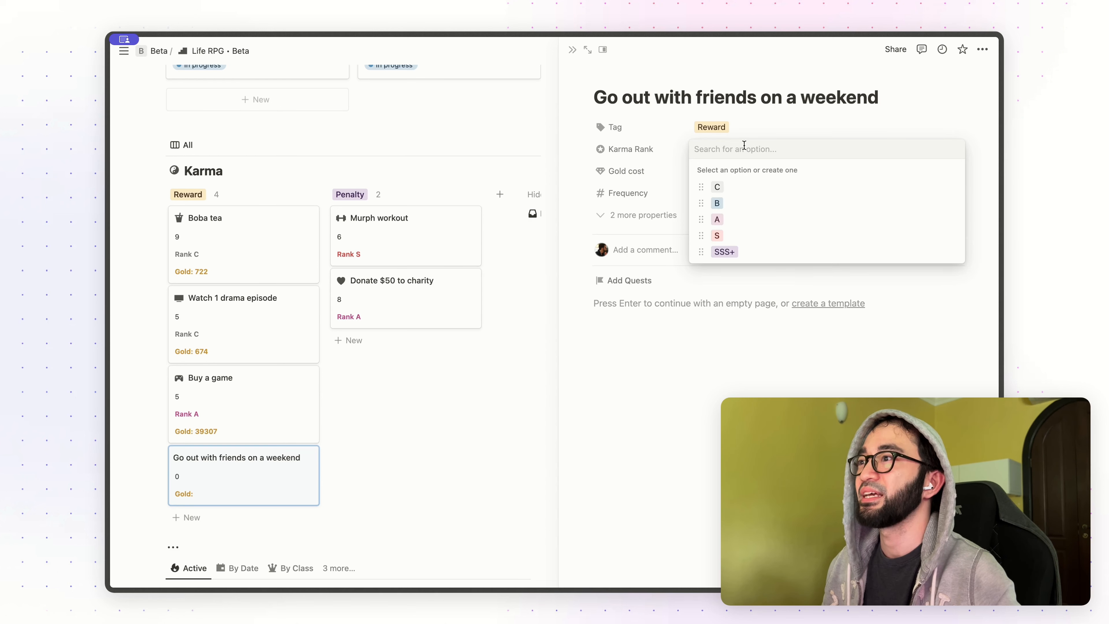
pyautogui.click(751, 236)
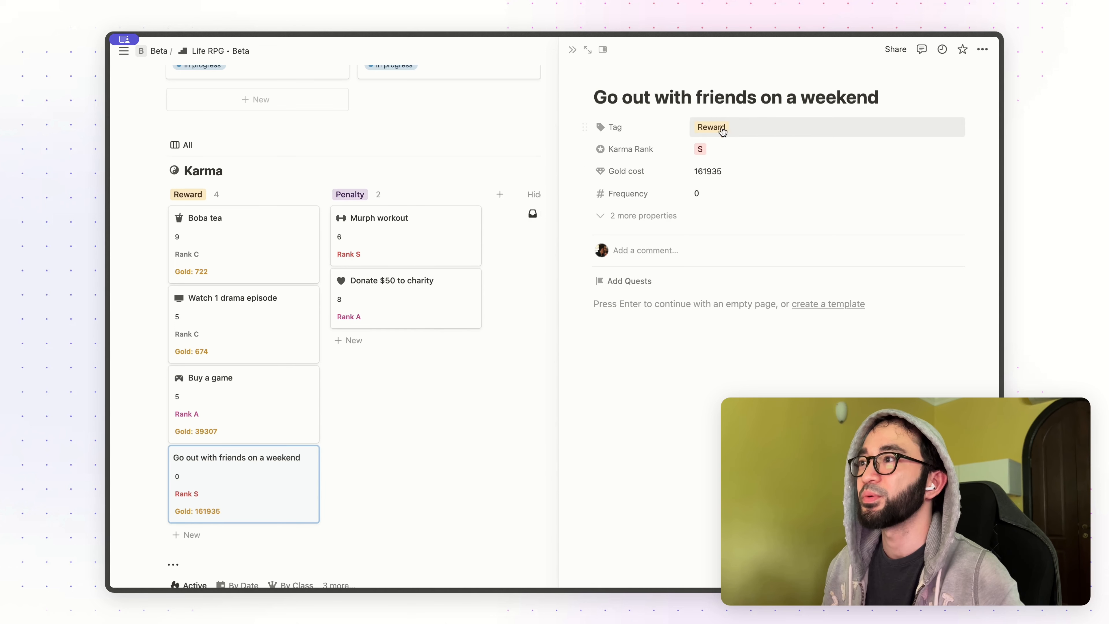
pyautogui.click(742, 149)
pyautogui.click(763, 225)
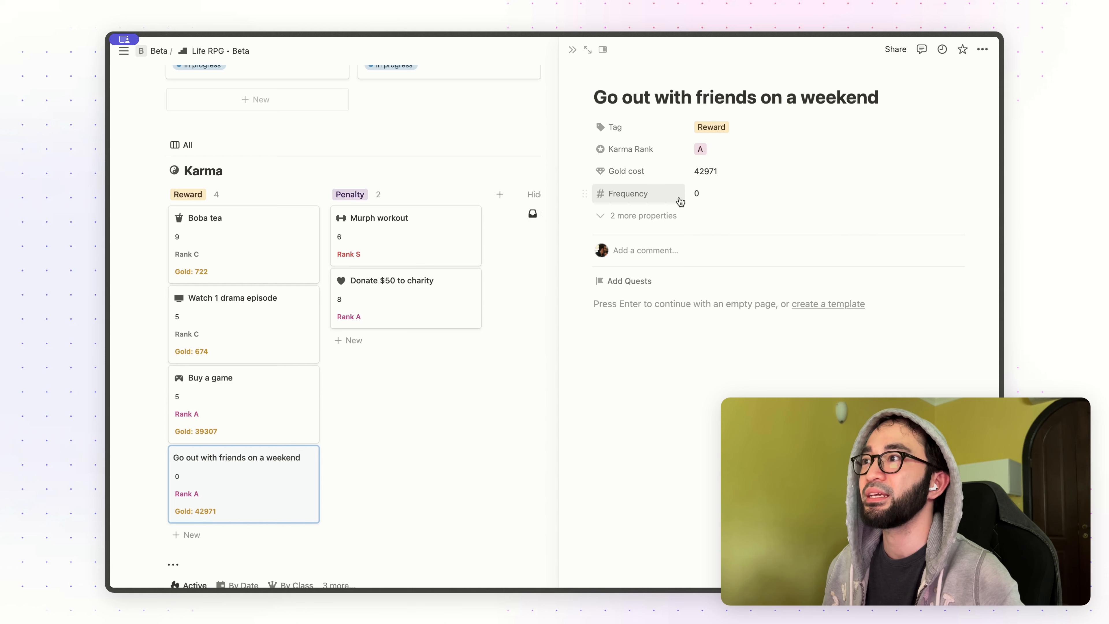
pyautogui.click(733, 152)
pyautogui.click(743, 201)
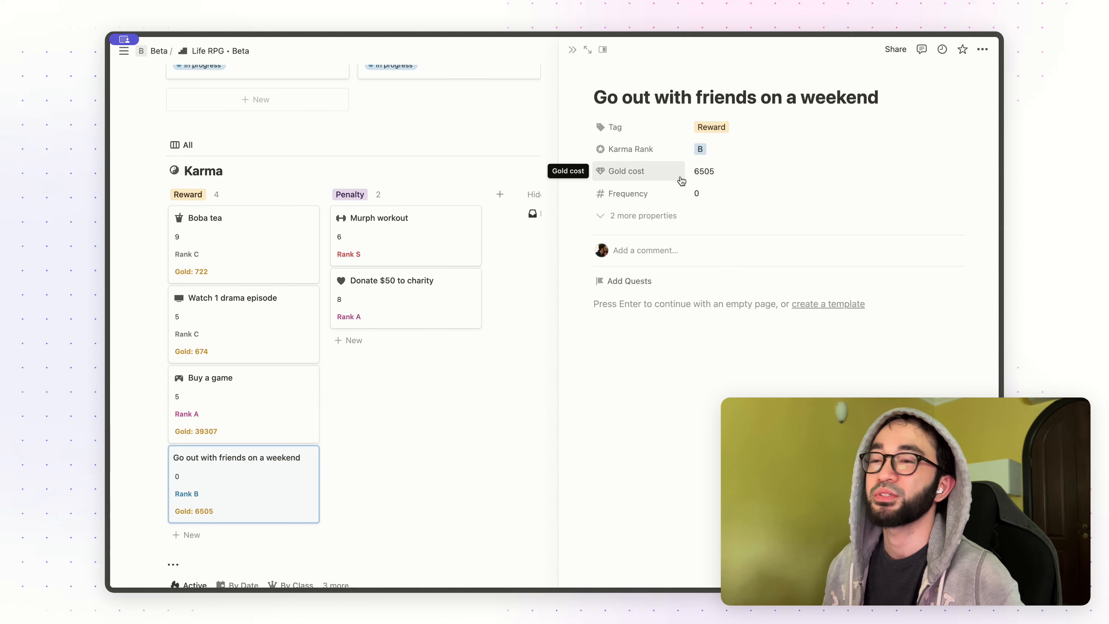
pyautogui.click(730, 153)
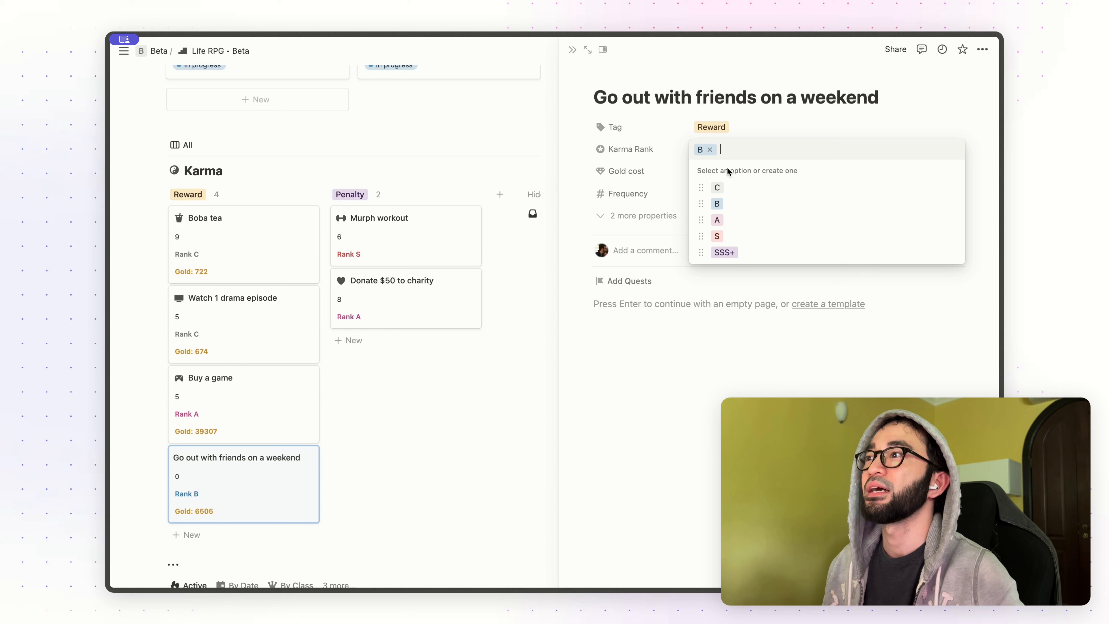
pyautogui.click(735, 189)
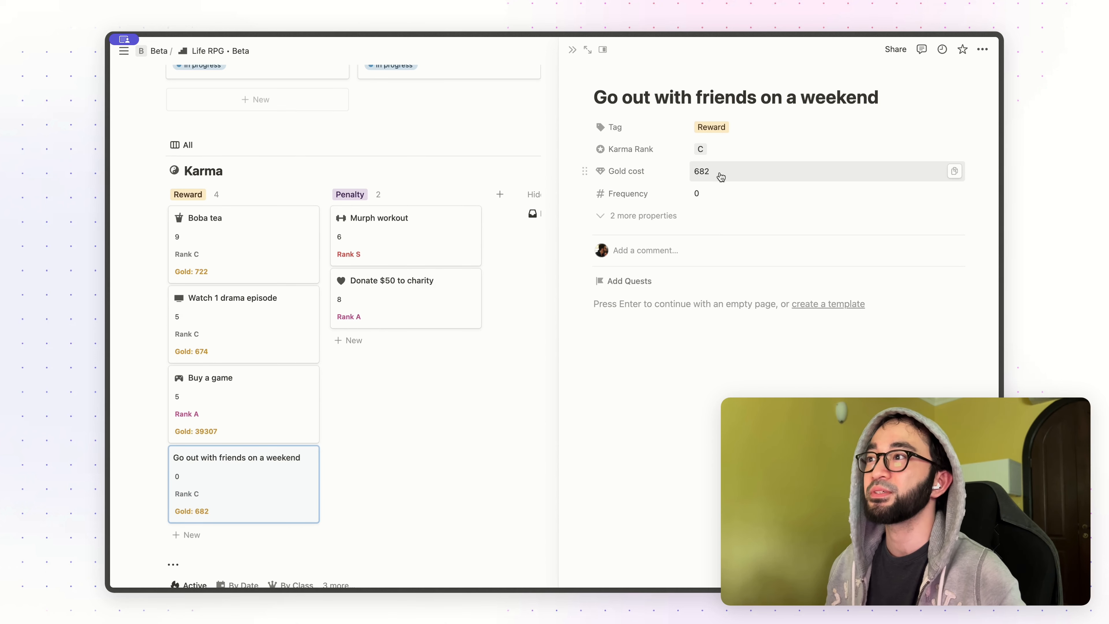
# - Set the new reward's Karma Rank to SSS+, compare its gold cost with the players' gold, and close the reward
pyautogui.click(739, 158)
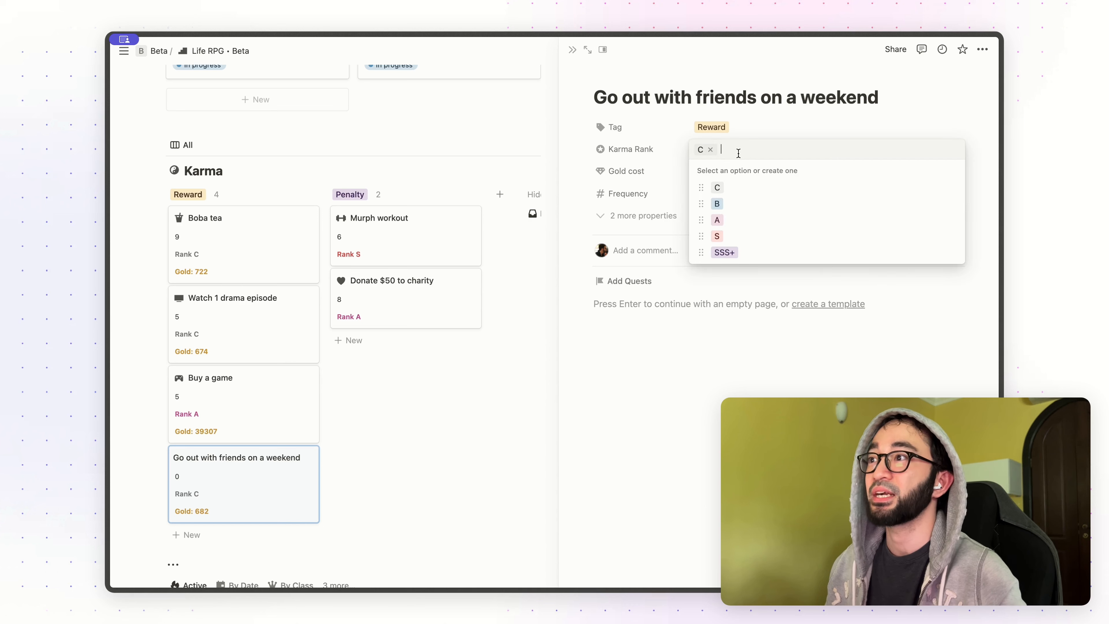
pyautogui.click(754, 256)
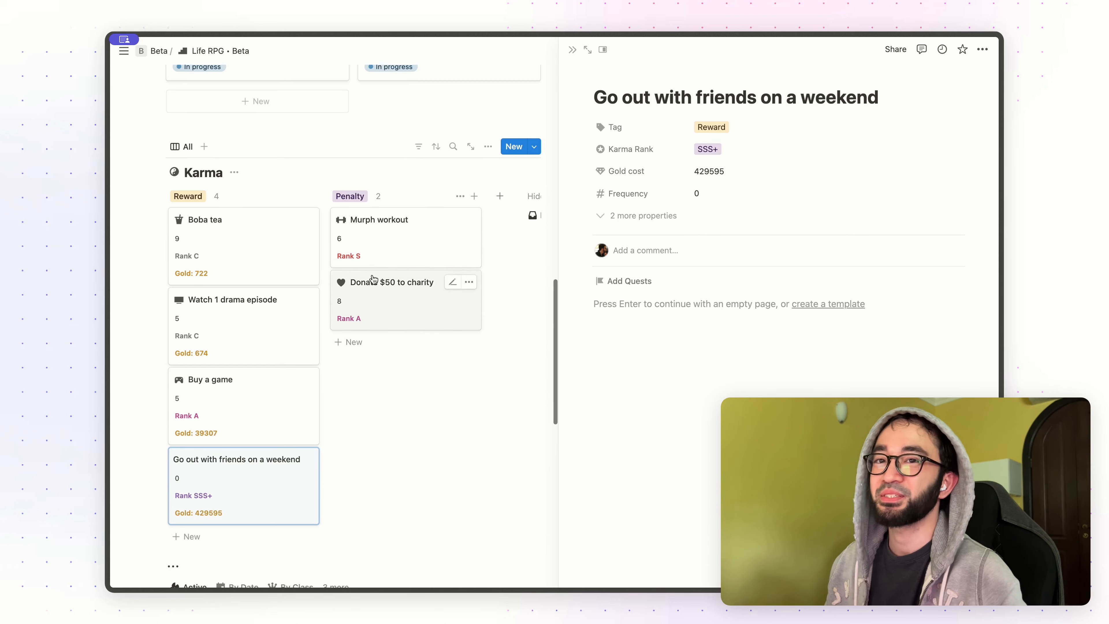
pyautogui.scroll(10, 372, 274)
pyautogui.scroll(5, 373, 275)
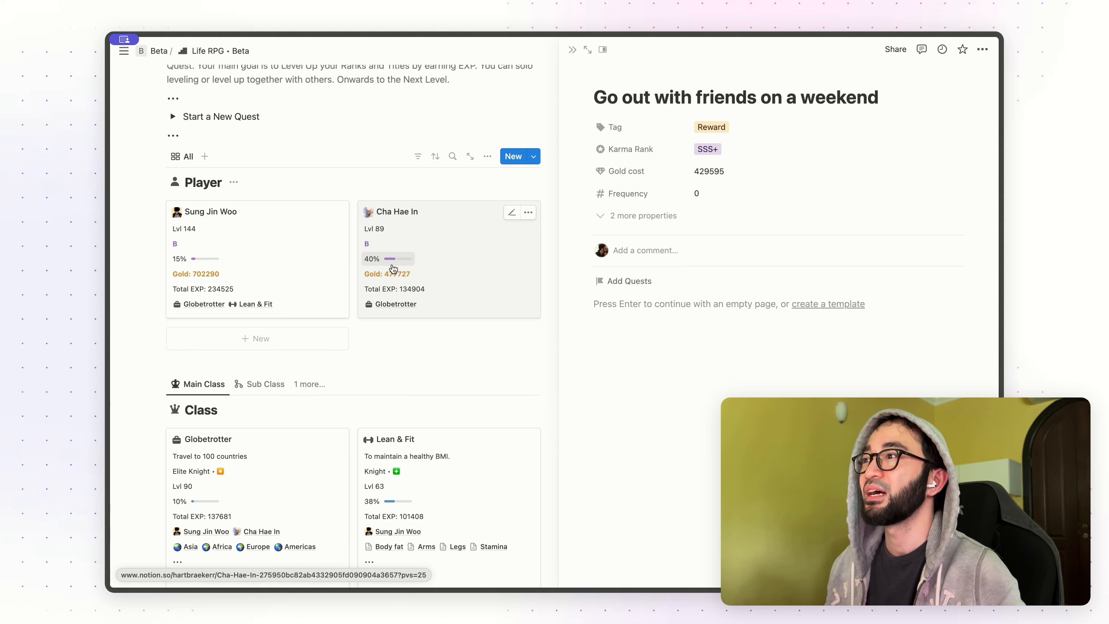
pyautogui.scroll(-2, 396, 280)
pyautogui.scroll(-5, 395, 280)
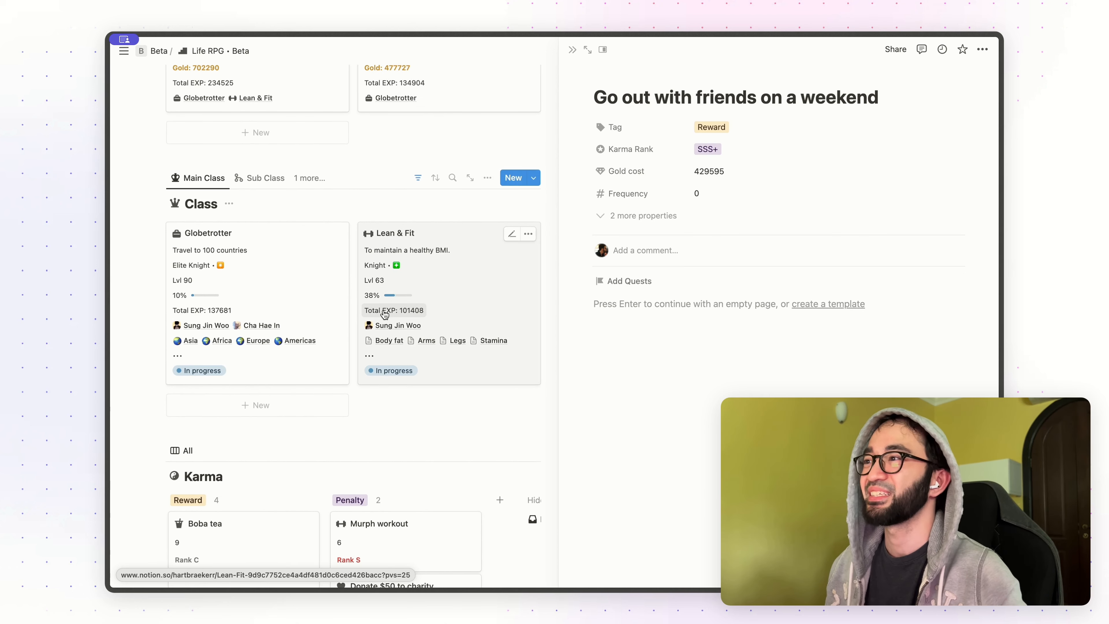
pyautogui.press('Escape')
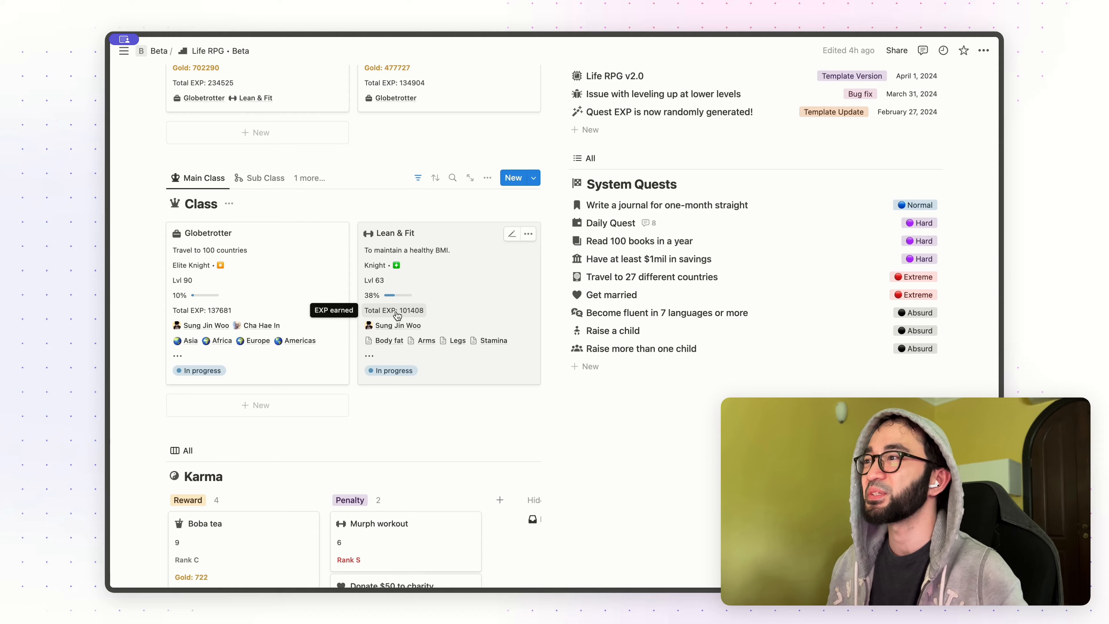
# - Review the Player, Class and System Quests sections of the Life RPG • Beta page
pyautogui.scroll(10, 395, 313)
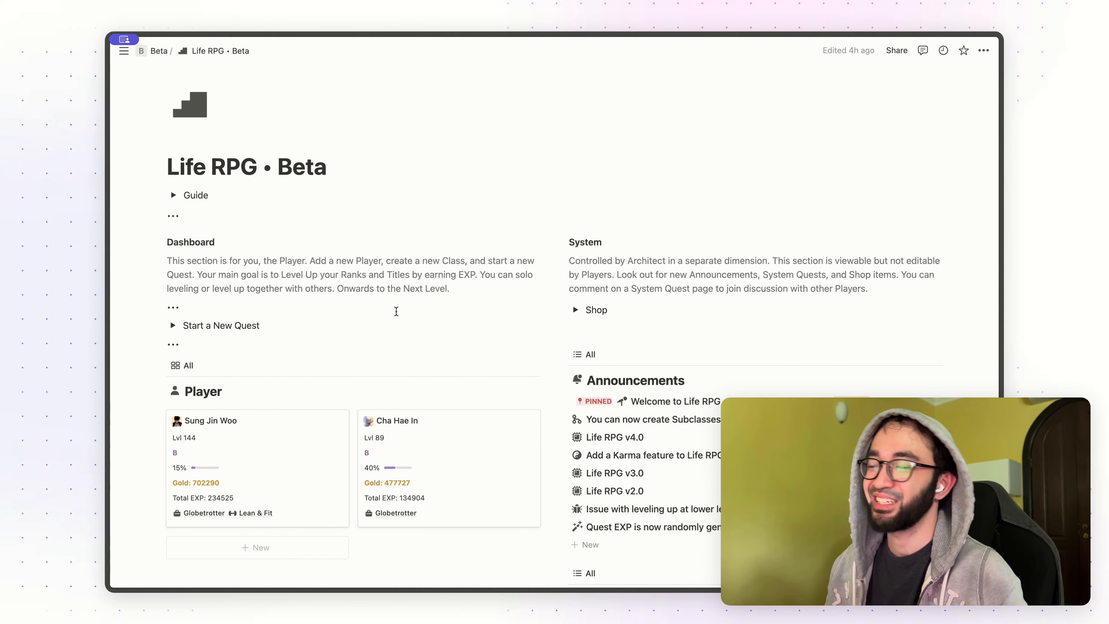
pyautogui.scroll(-1, 396, 311)
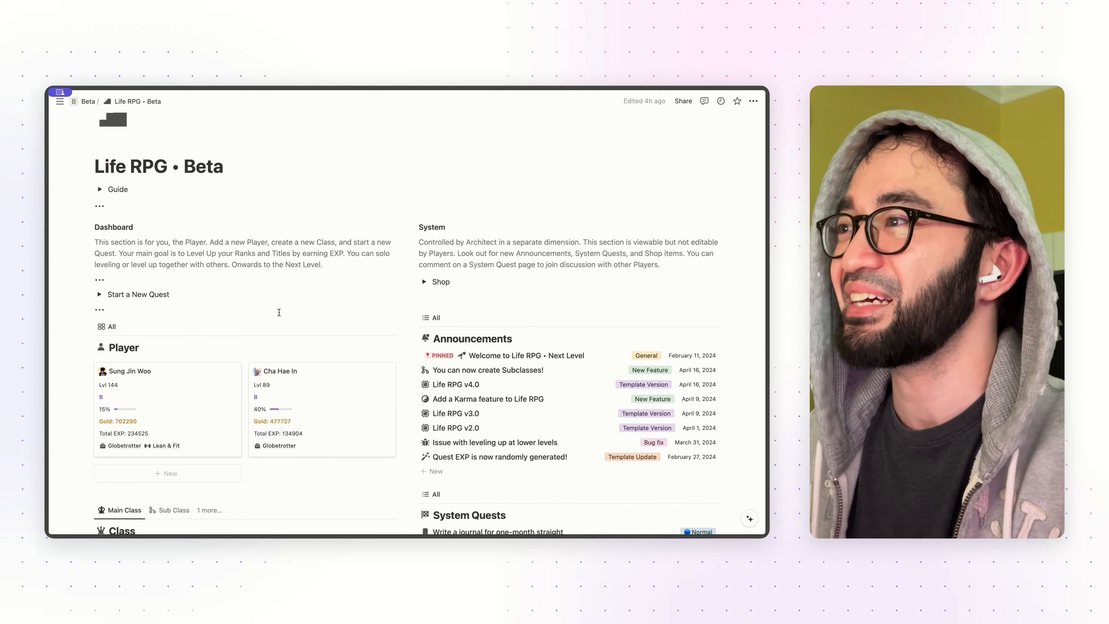
pyautogui.scroll(-1, 279, 312)
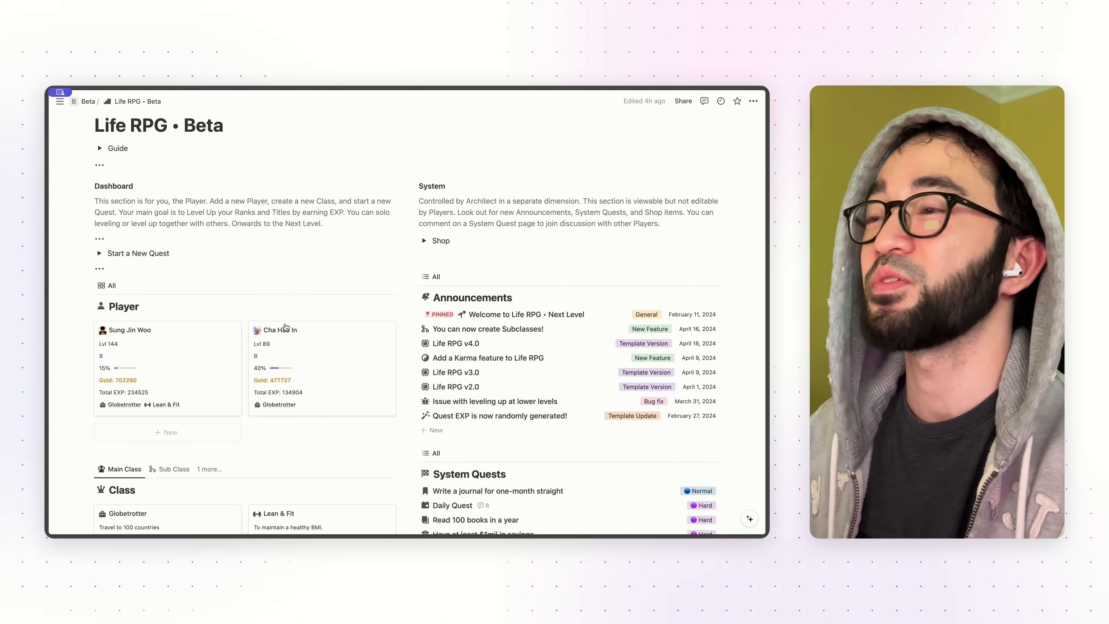
pyautogui.scroll(-2, 283, 327)
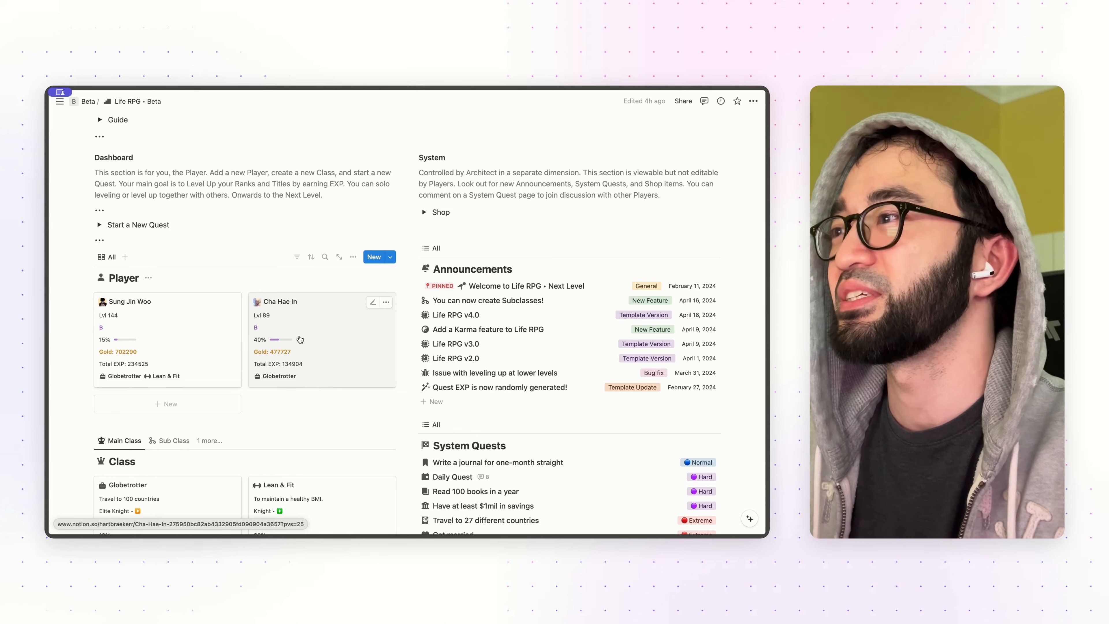
pyautogui.scroll(-5, 305, 338)
pyautogui.scroll(-1, 309, 337)
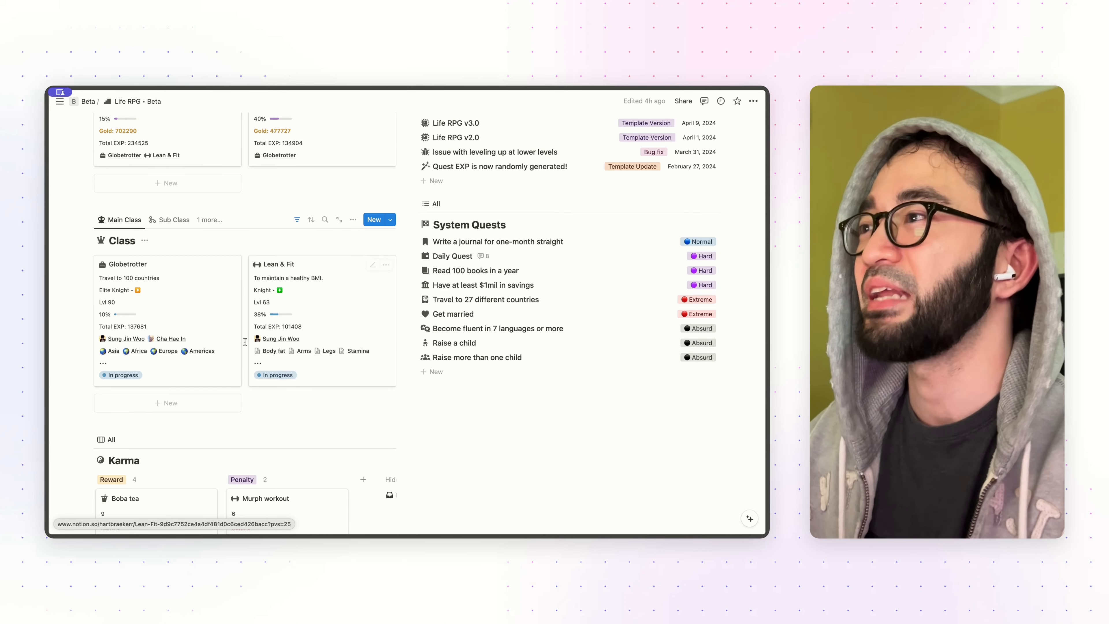
pyautogui.scroll(10, 245, 342)
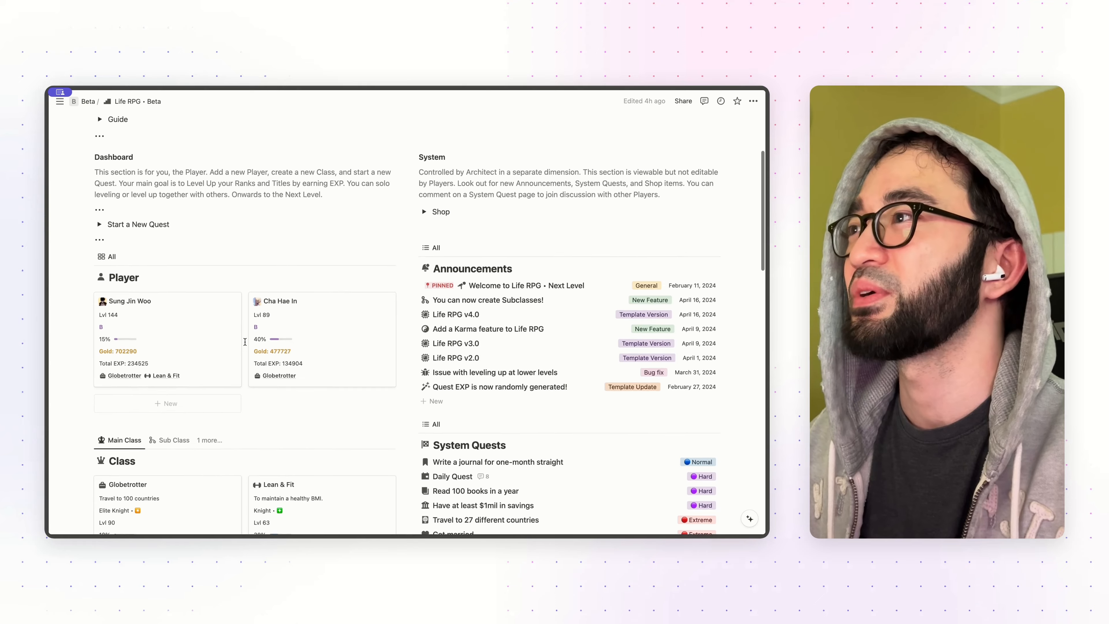
pyautogui.scroll(1, 245, 342)
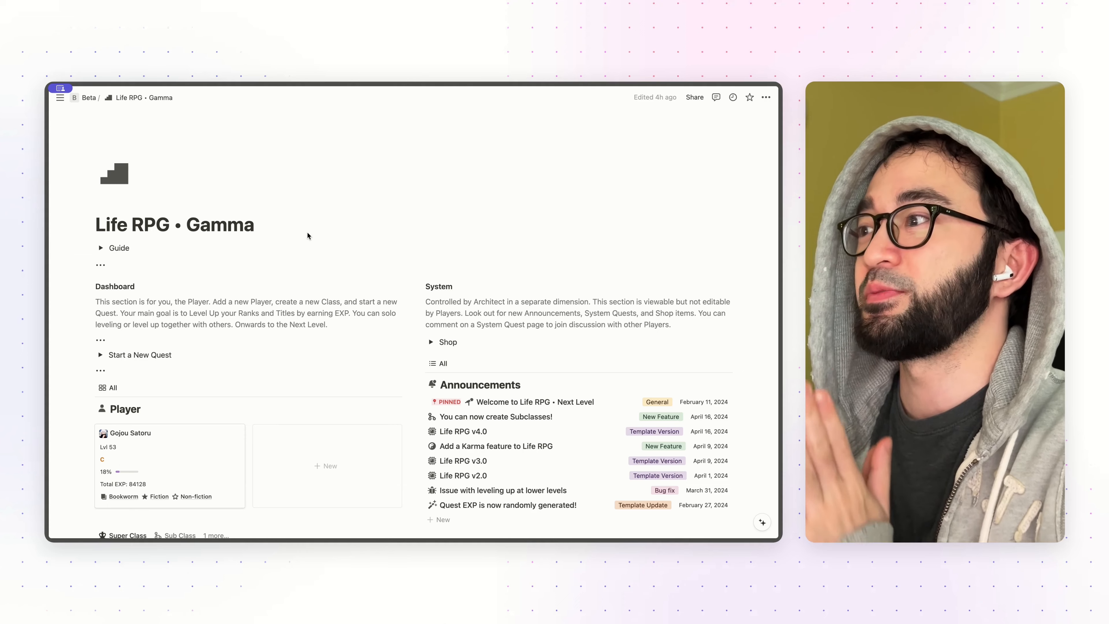
# - Look over the Life RPG • Gamma page and open the Buy Boba tea reward from its Karma board
pyautogui.scroll(-10, 304, 264)
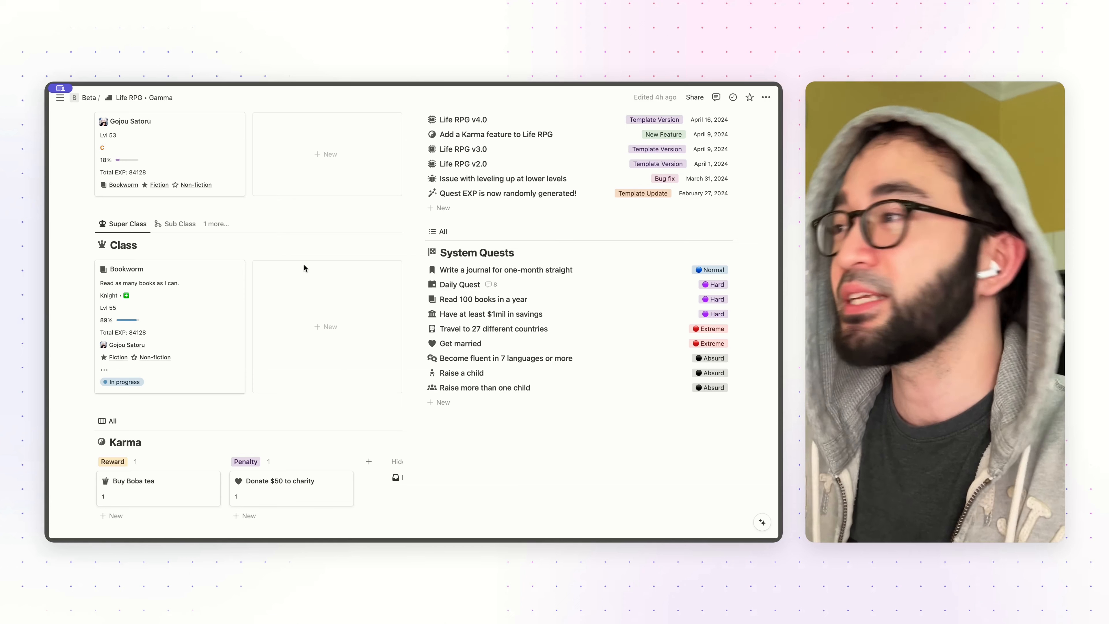
pyautogui.scroll(3, 301, 276)
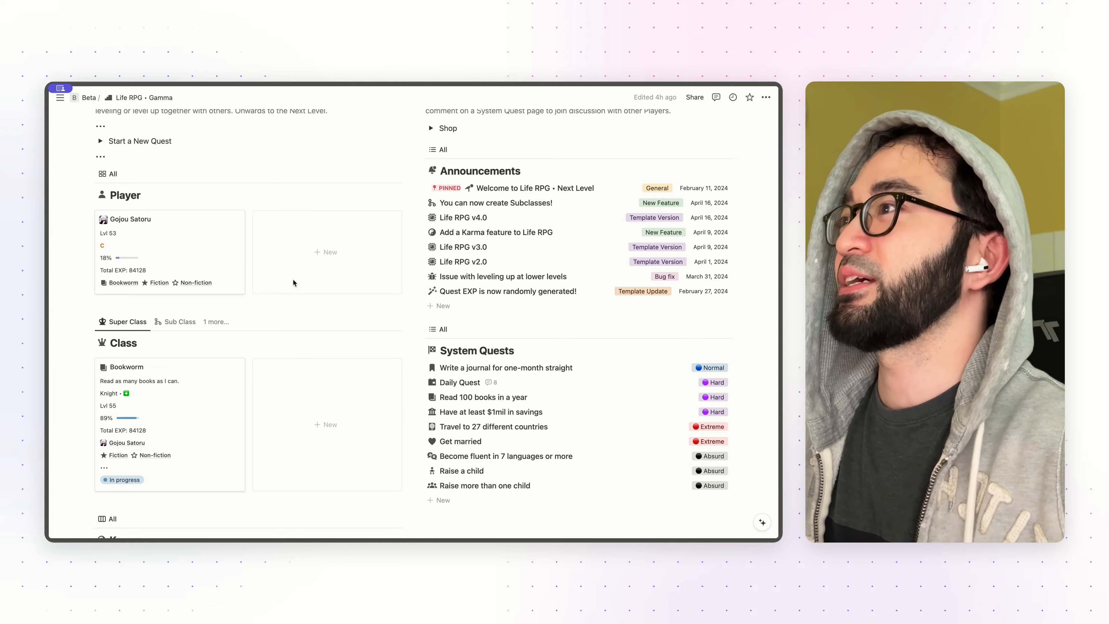
pyautogui.scroll(3, 293, 280)
pyautogui.scroll(-4, 293, 279)
pyautogui.scroll(-6, 293, 279)
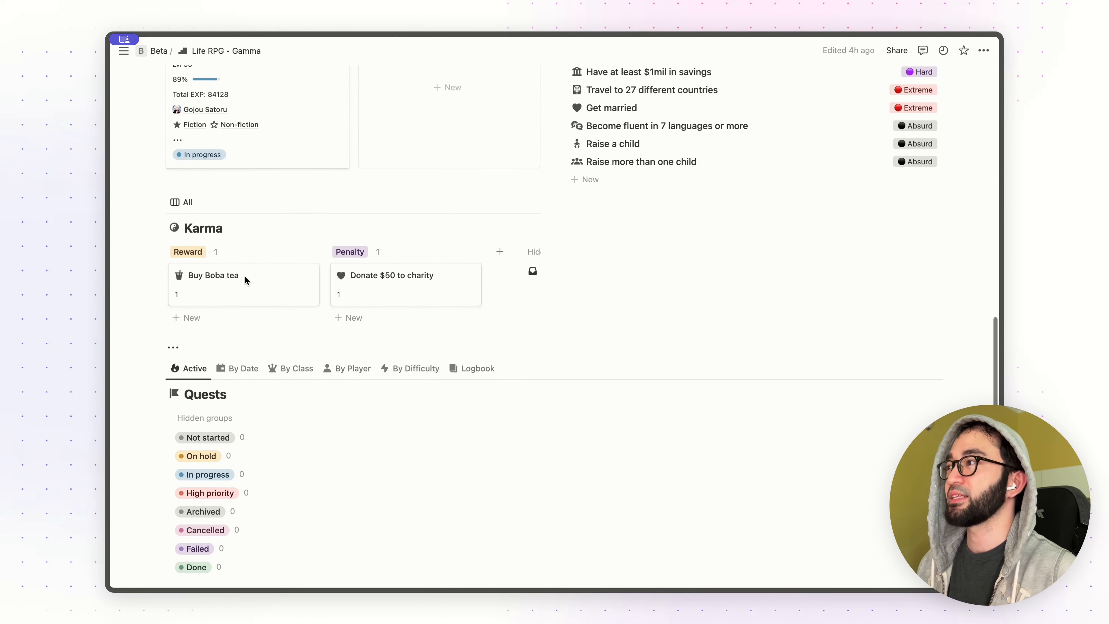
pyautogui.click(248, 294)
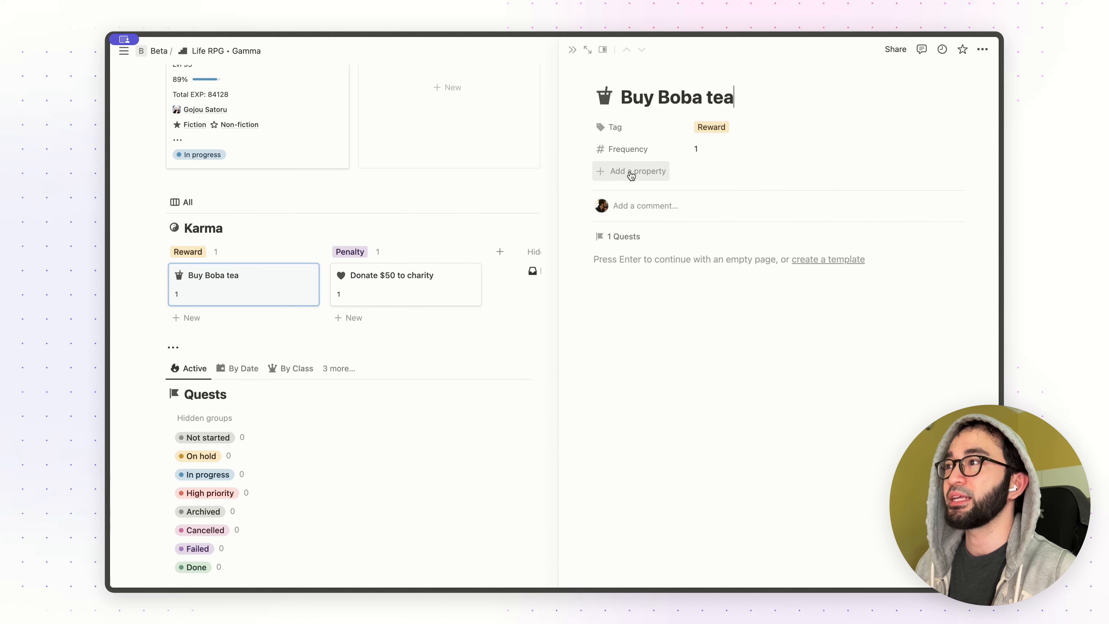
# - Add a Select property to the Buy Boba tea reward
pyautogui.click(636, 176)
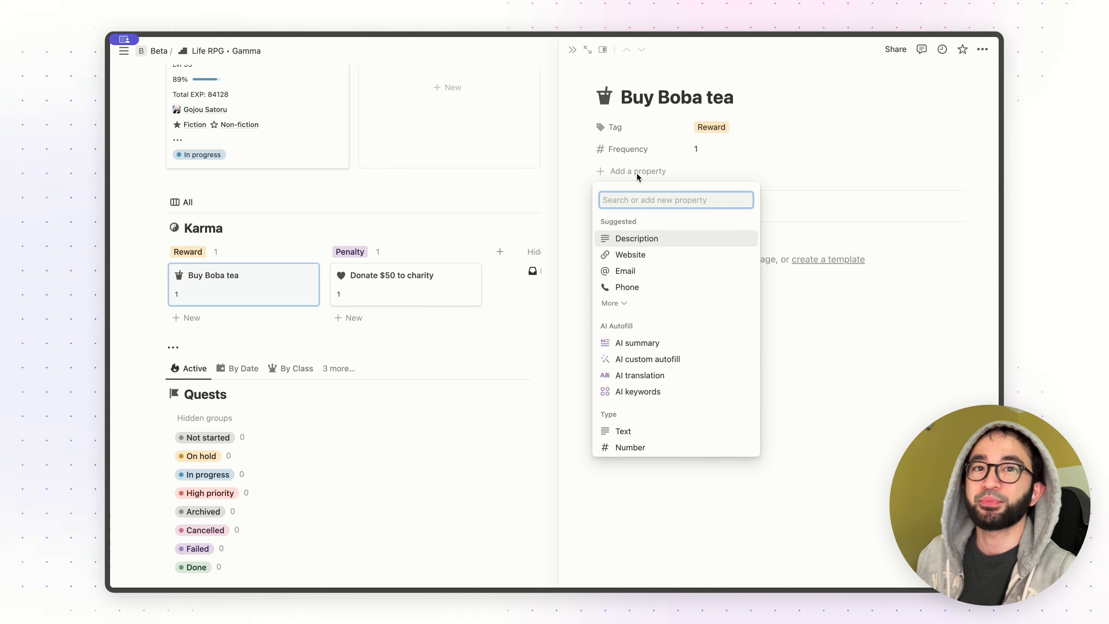
pyautogui.write('Karma')
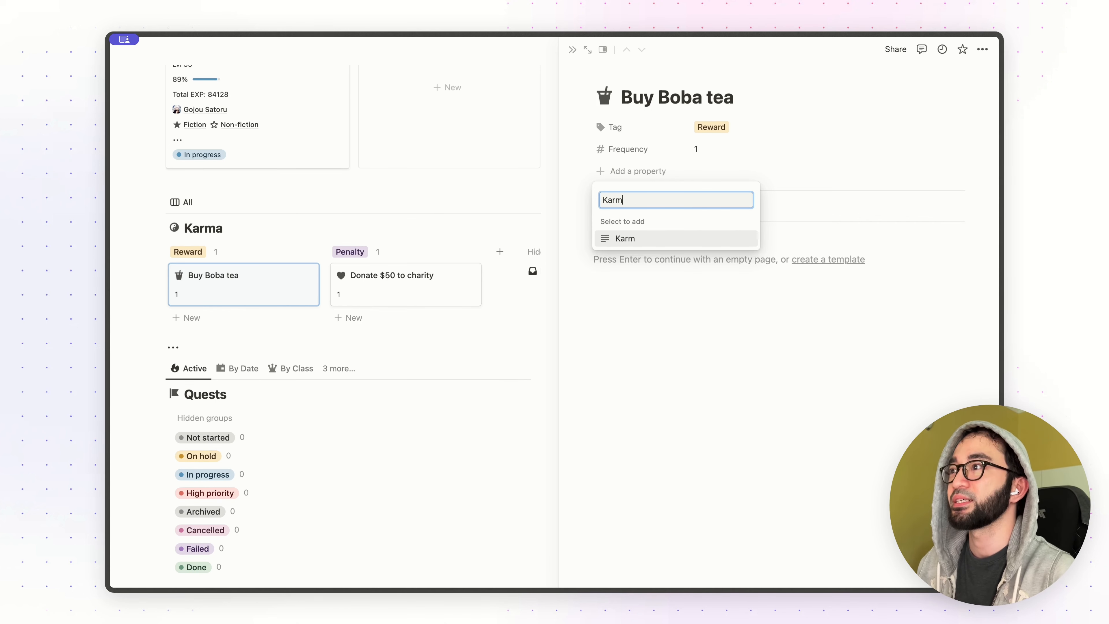
pyautogui.press('BackSpace')
pyautogui.press('BackSpace')
pyautogui.press('BackSpace')
pyautogui.press('BackSpace')
pyautogui.press('BackSpace')
pyautogui.write('sele')
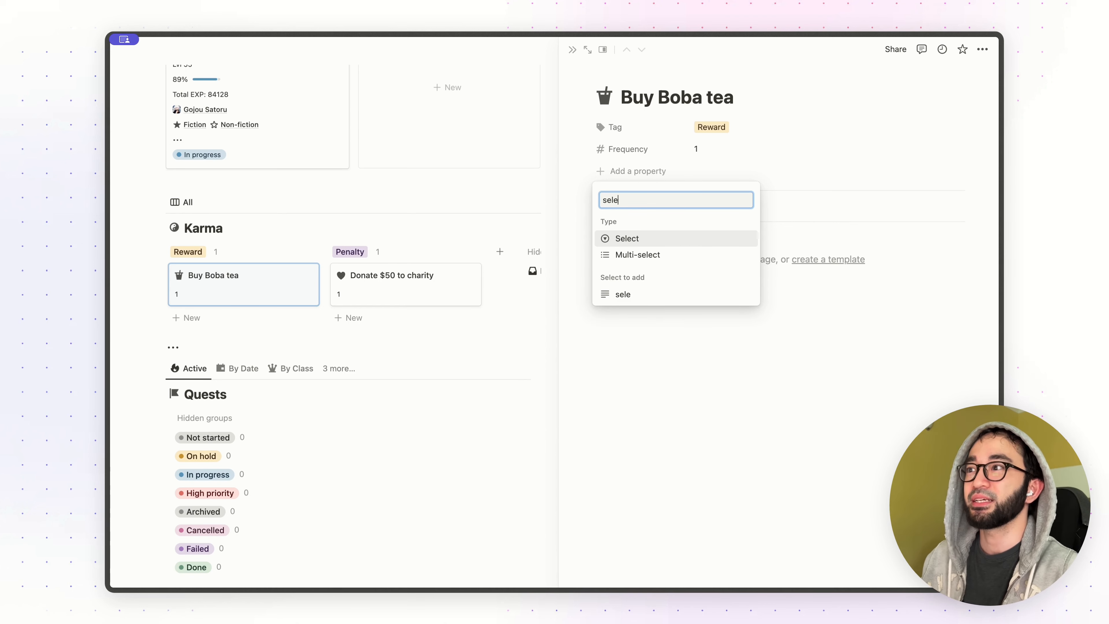
pyautogui.press('Return')
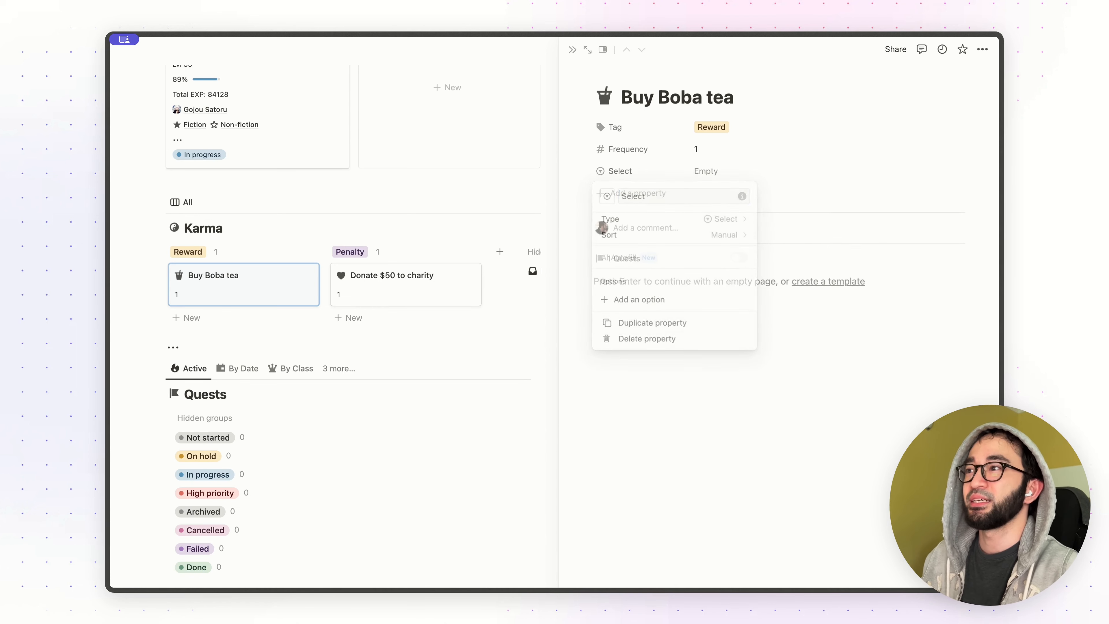
# - Name the new Select property Karma Rank and give it the star circle icon
pyautogui.press('super+a')
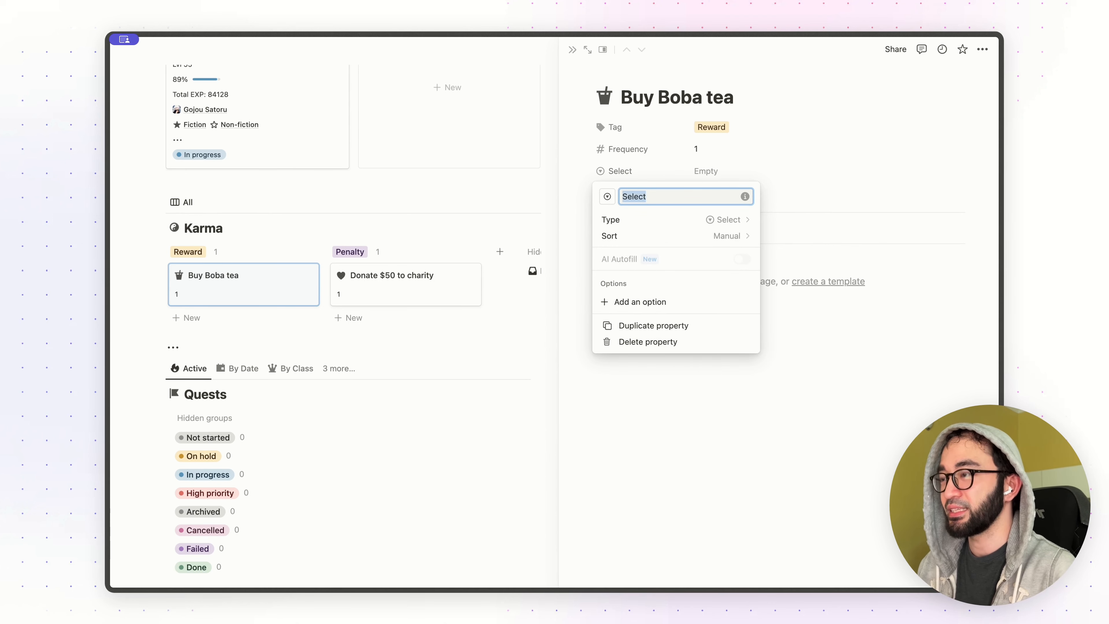
pyautogui.write('Karma ')
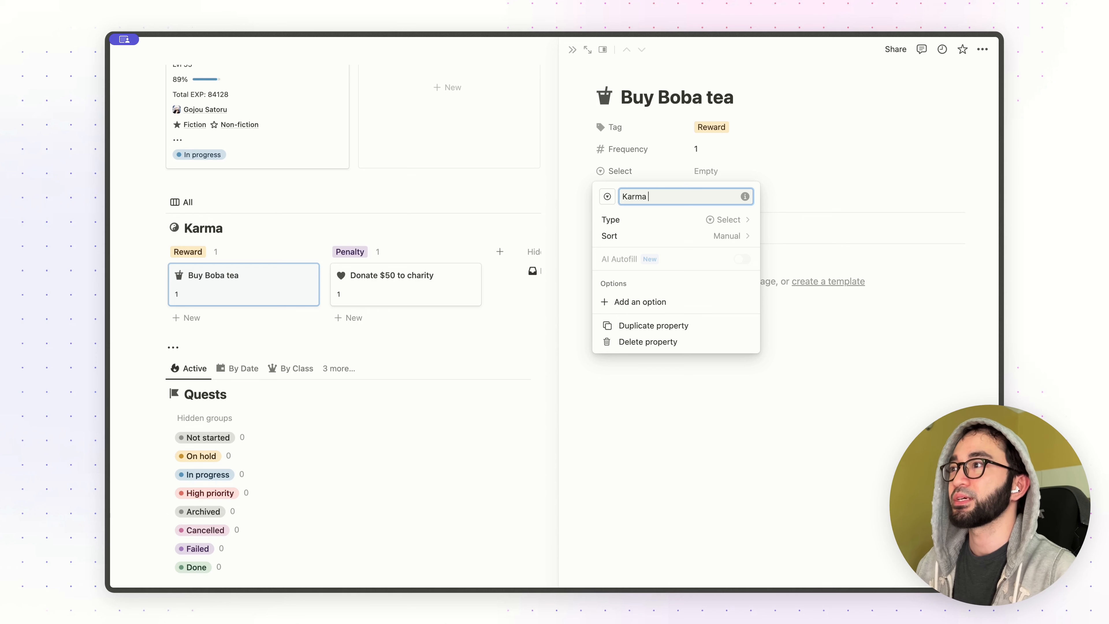
pyautogui.write('Rank')
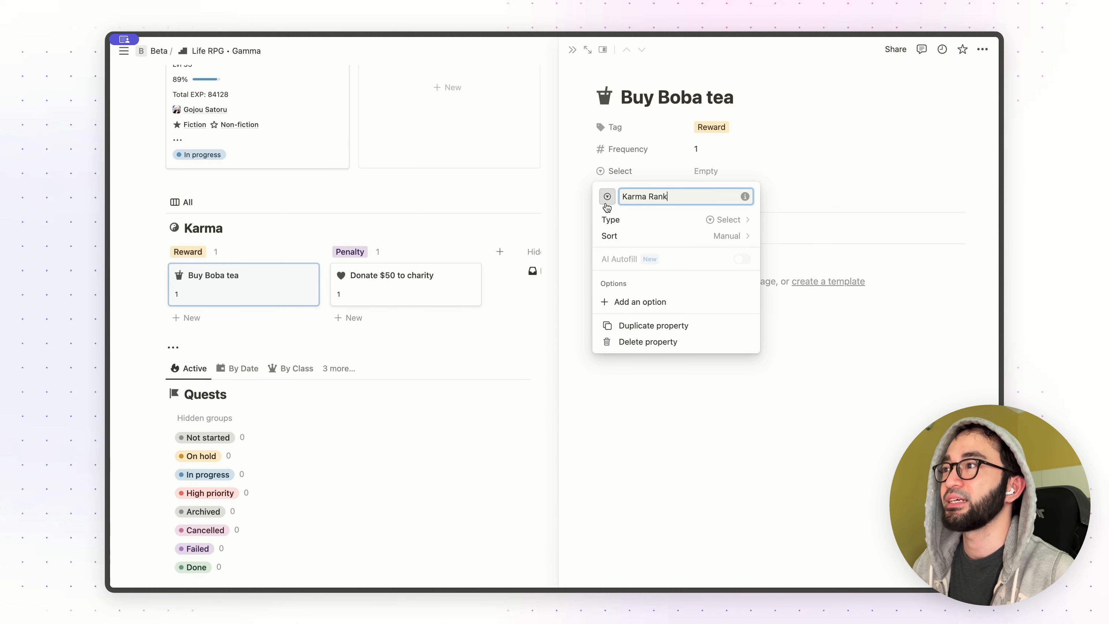
pyautogui.click(606, 199)
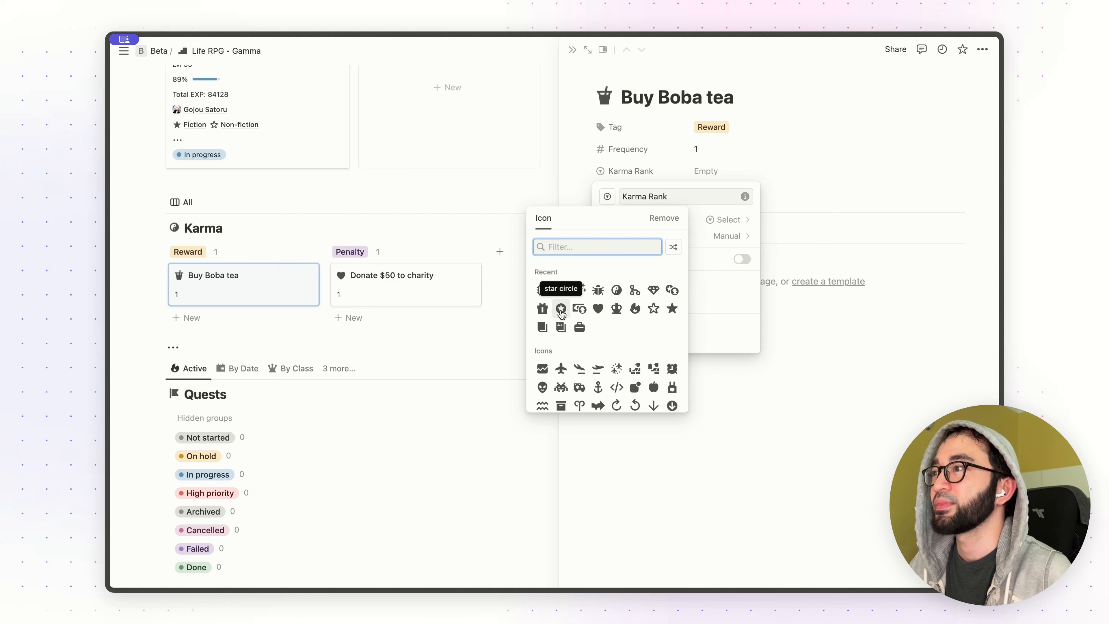
pyautogui.click(561, 309)
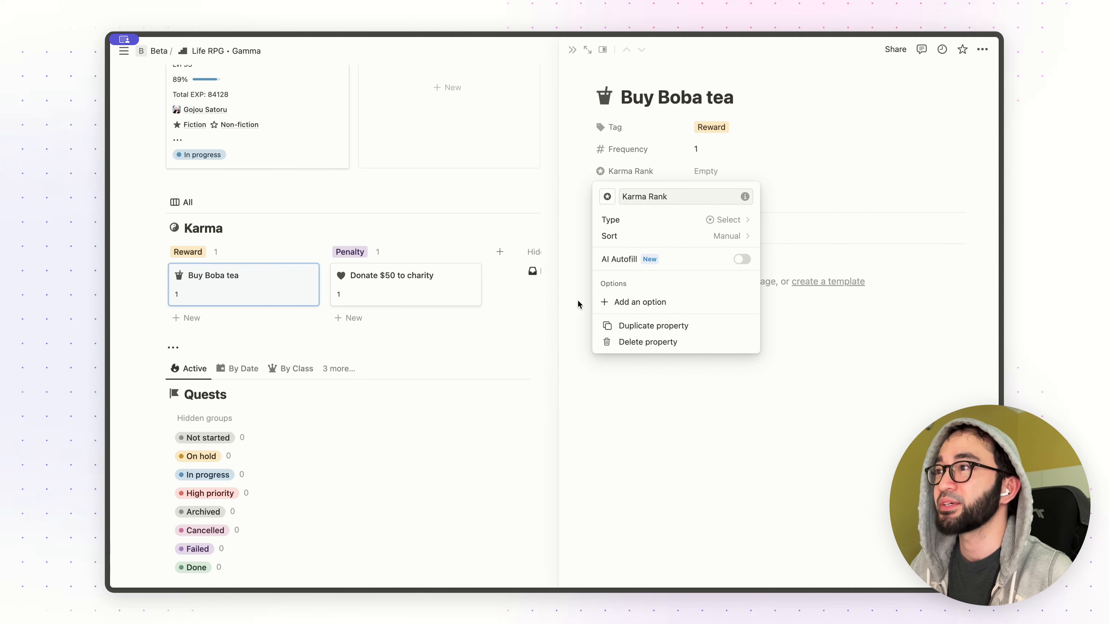
pyautogui.click(706, 175)
# - Create the options C and D for the reward's Karma Rank
pyautogui.click(718, 173)
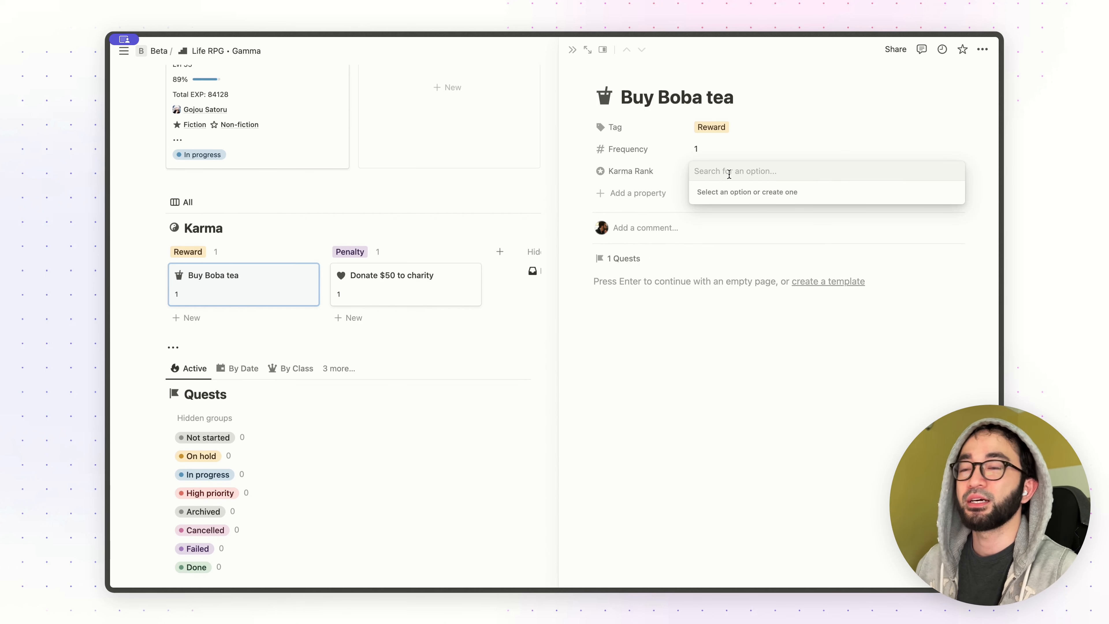
pyautogui.write('C')
pyautogui.press('Return')
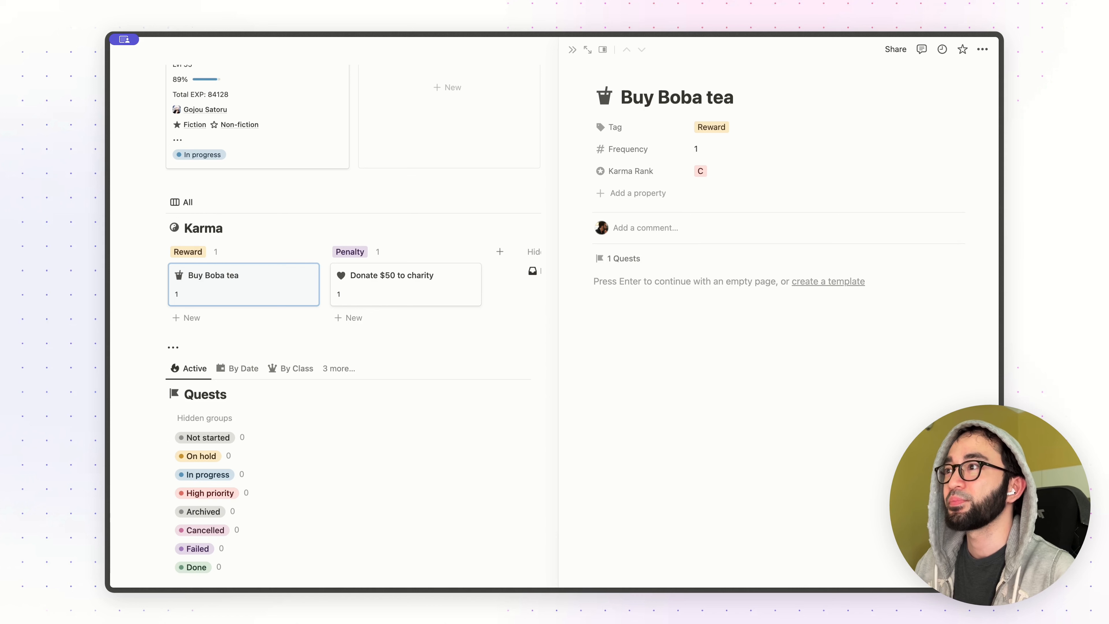
pyautogui.click(762, 174)
pyautogui.write('D')
pyautogui.press('Return')
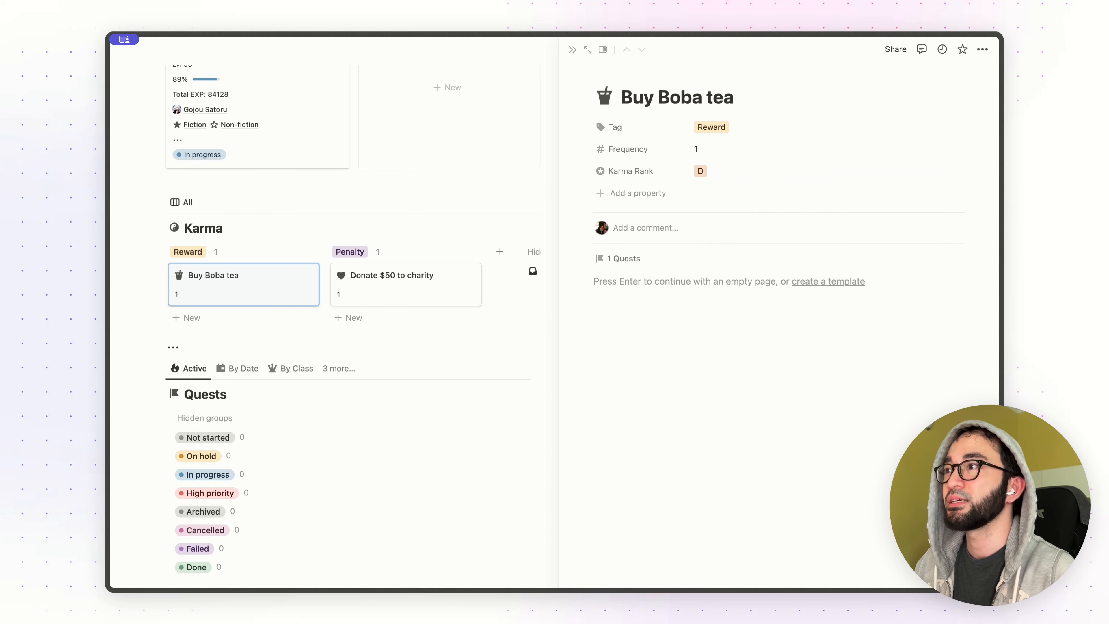
# - Clear the reward's Karma Rank value and rename option D as B
pyautogui.click(760, 172)
pyautogui.write('E')
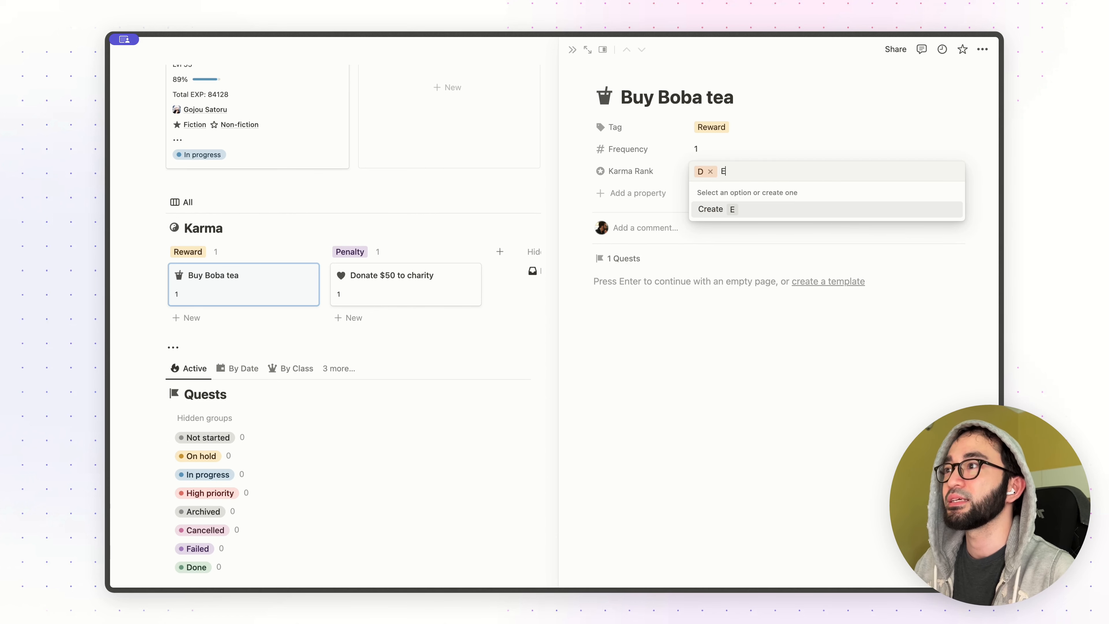
pyautogui.press('BackSpace')
pyautogui.press('BackSpace')
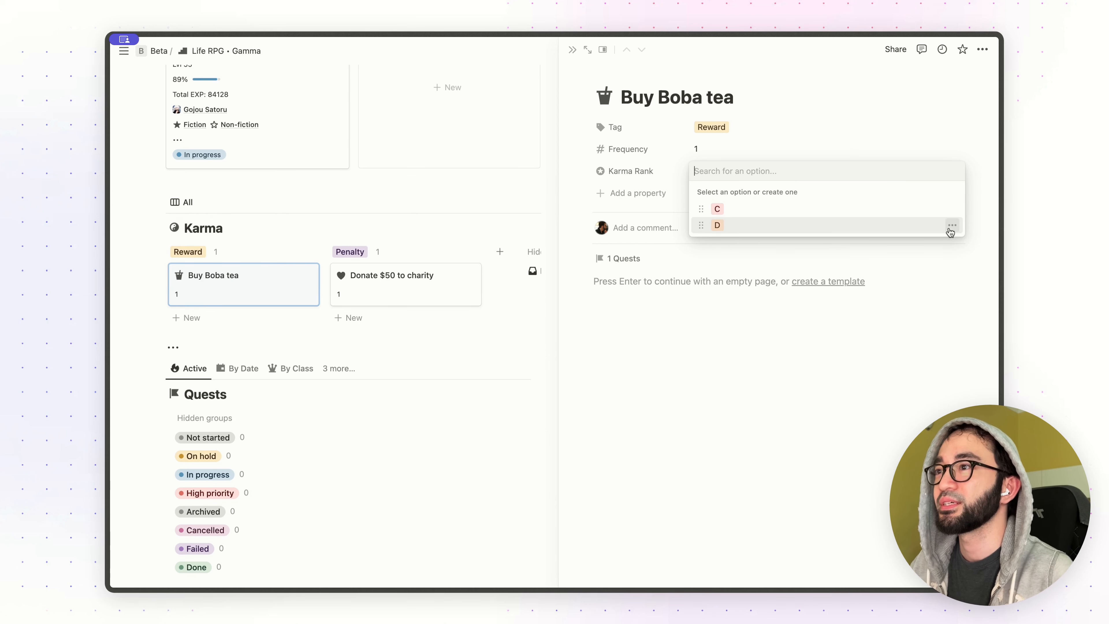
pyautogui.click(950, 225)
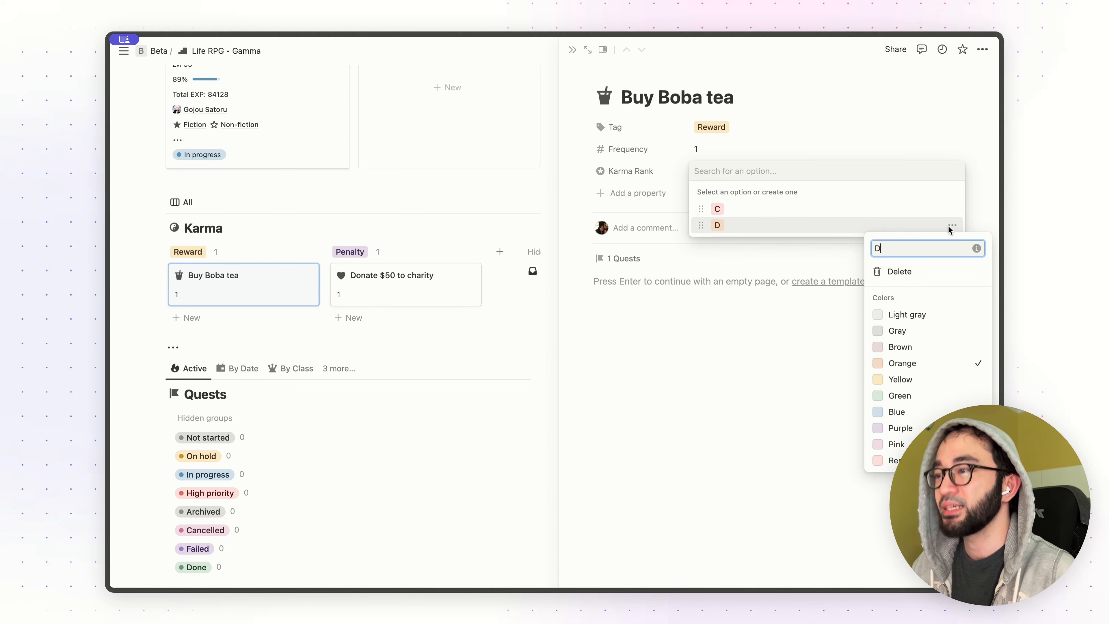
pyautogui.press('BackSpace')
pyautogui.write('B')
pyautogui.press('Return')
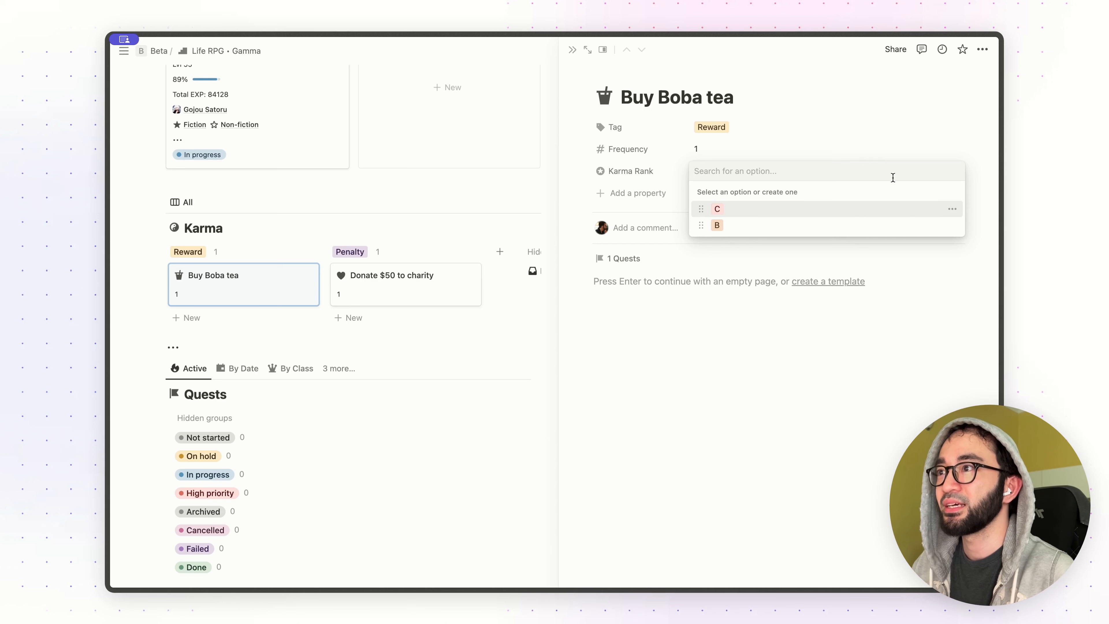
# - Create the Karma Rank options A, S and SSS+, with SSS+ as the reward's rank
pyautogui.write('A')
pyautogui.press('Return')
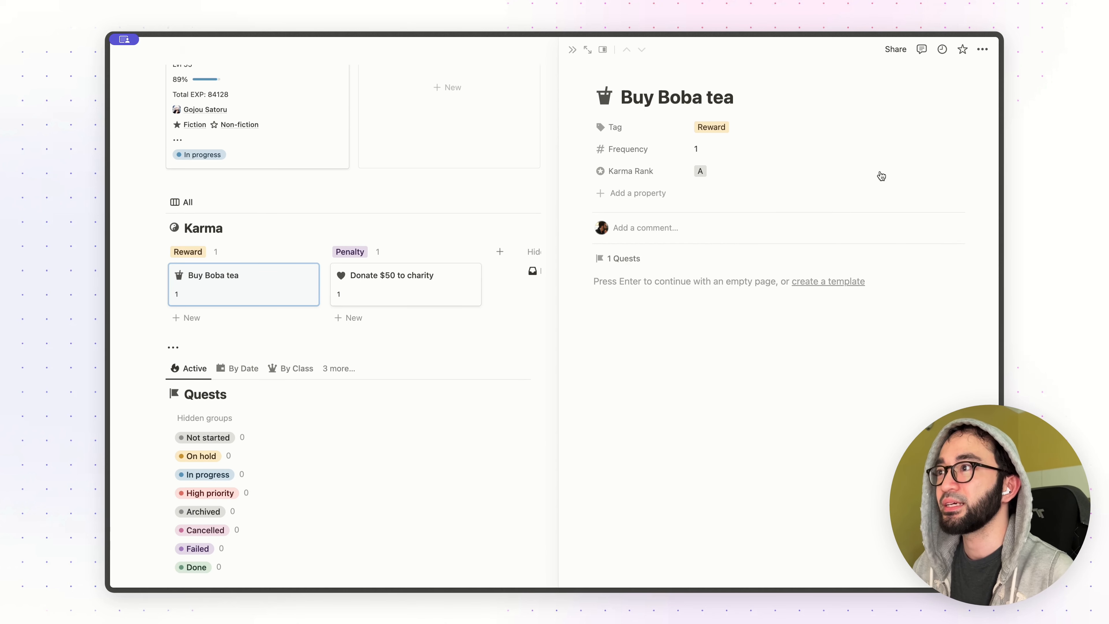
pyautogui.click(881, 176)
pyautogui.write('S')
pyautogui.press('Return')
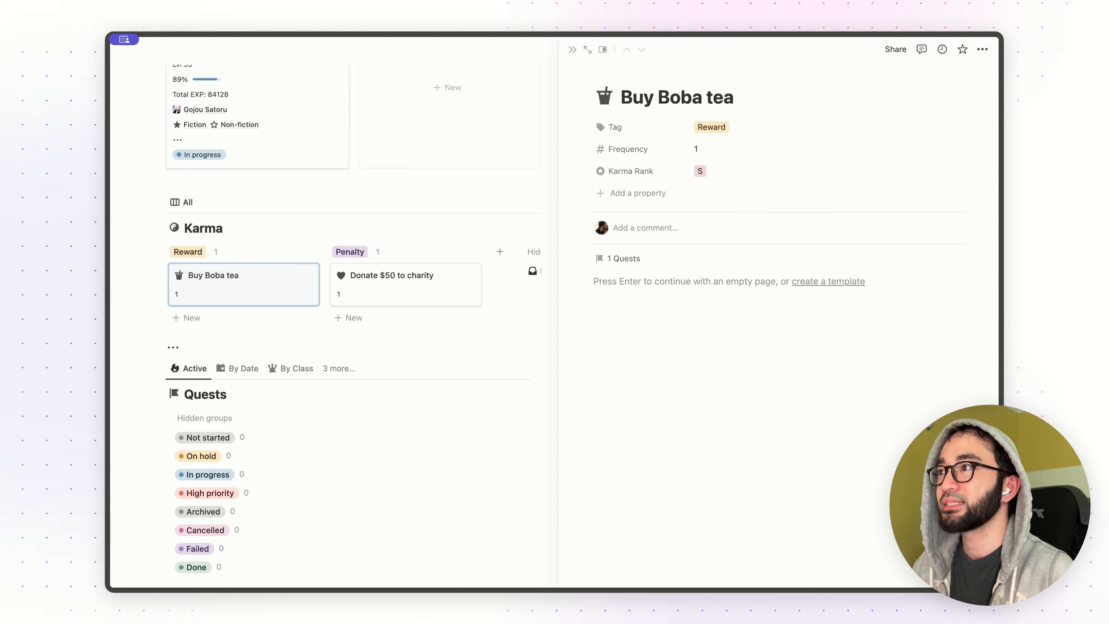
pyautogui.click(845, 171)
pyautogui.write('SSS')
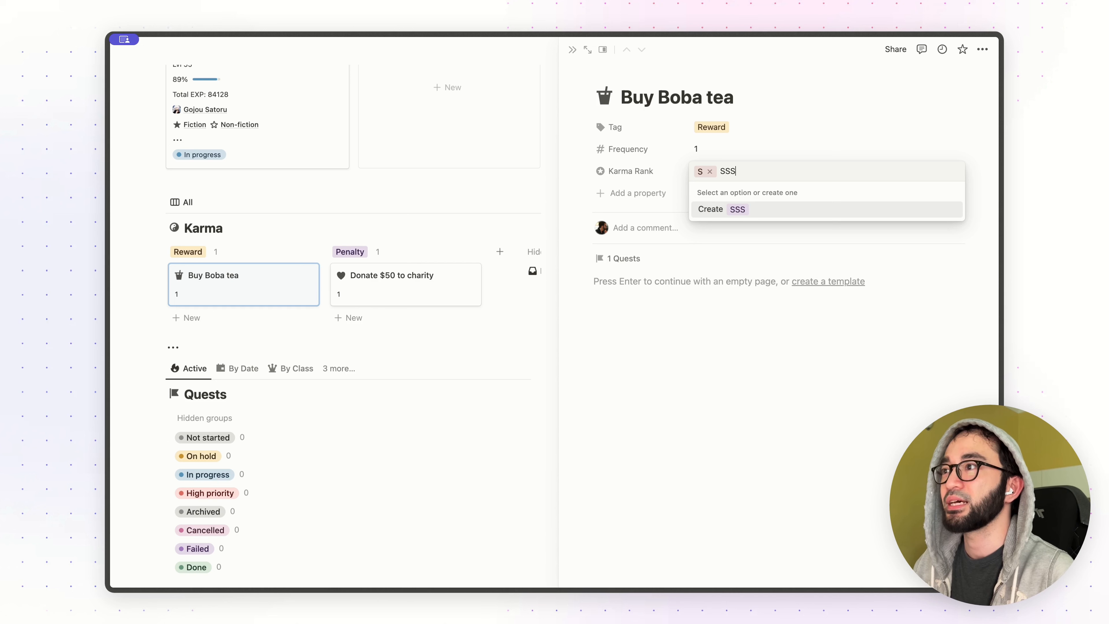
pyautogui.write('+')
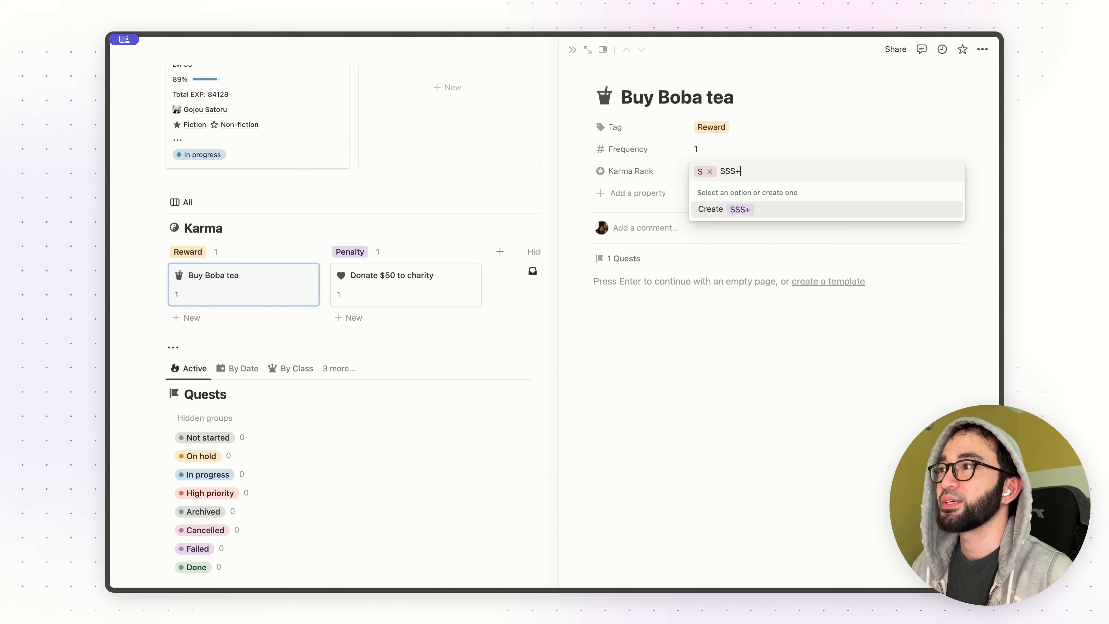
pyautogui.press('Return')
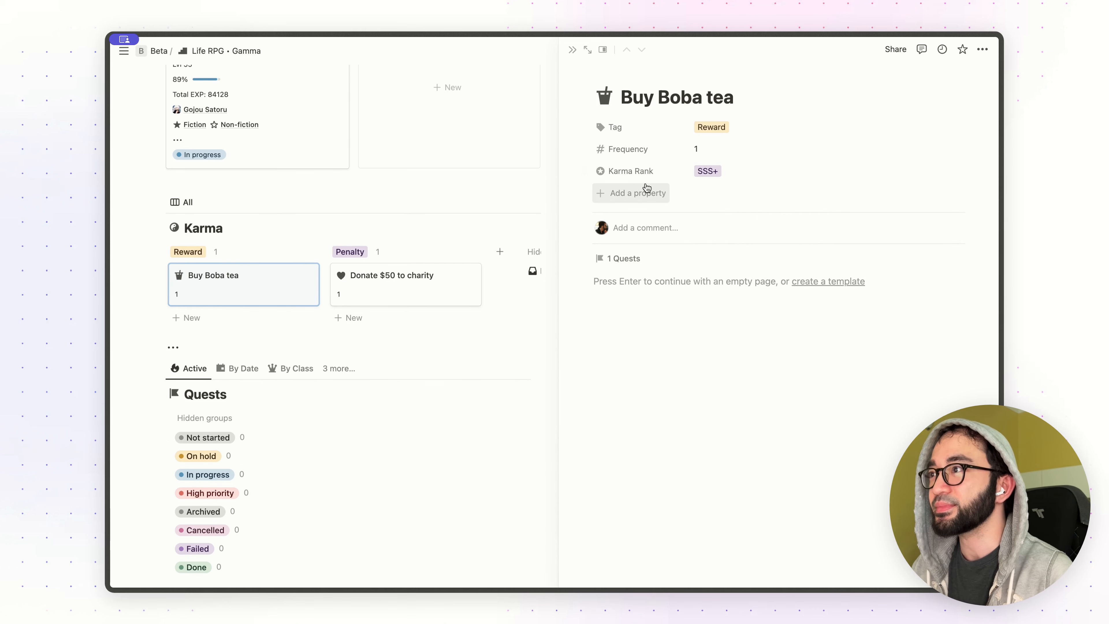
# - Add a Formula property named Gold cost with the gem icon to the Buy Boba tea reward
pyautogui.click(646, 194)
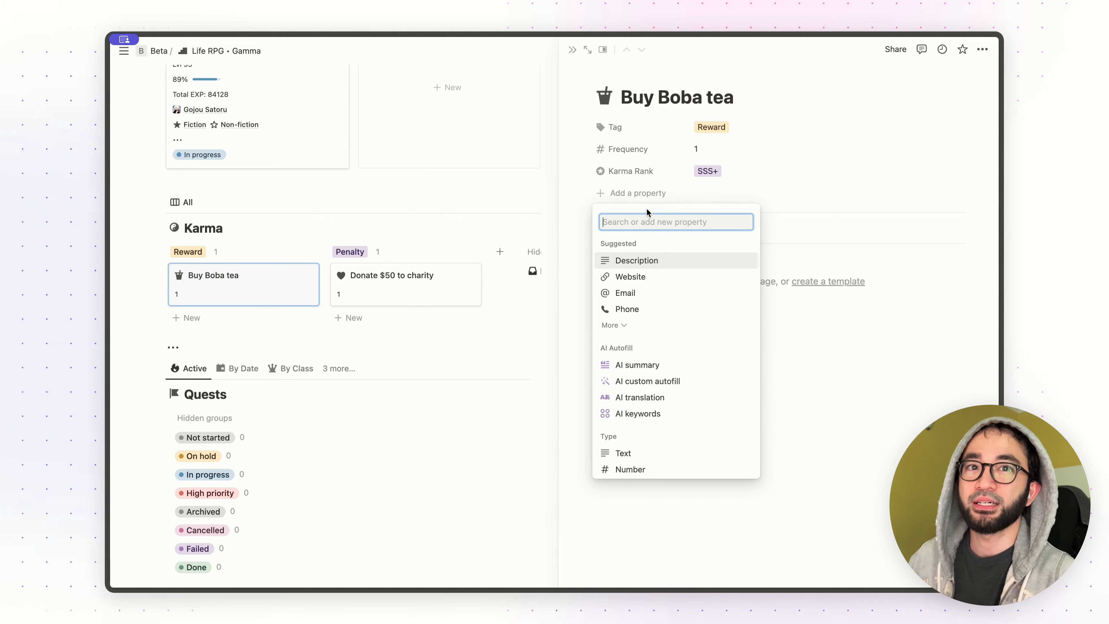
pyautogui.write('form')
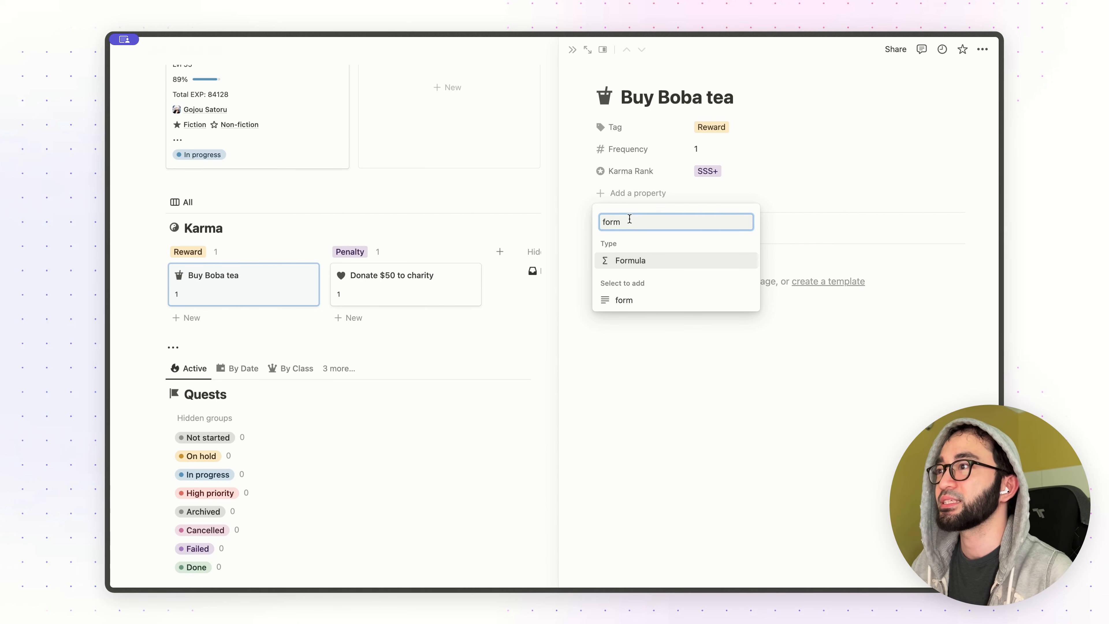
pyautogui.click(630, 260)
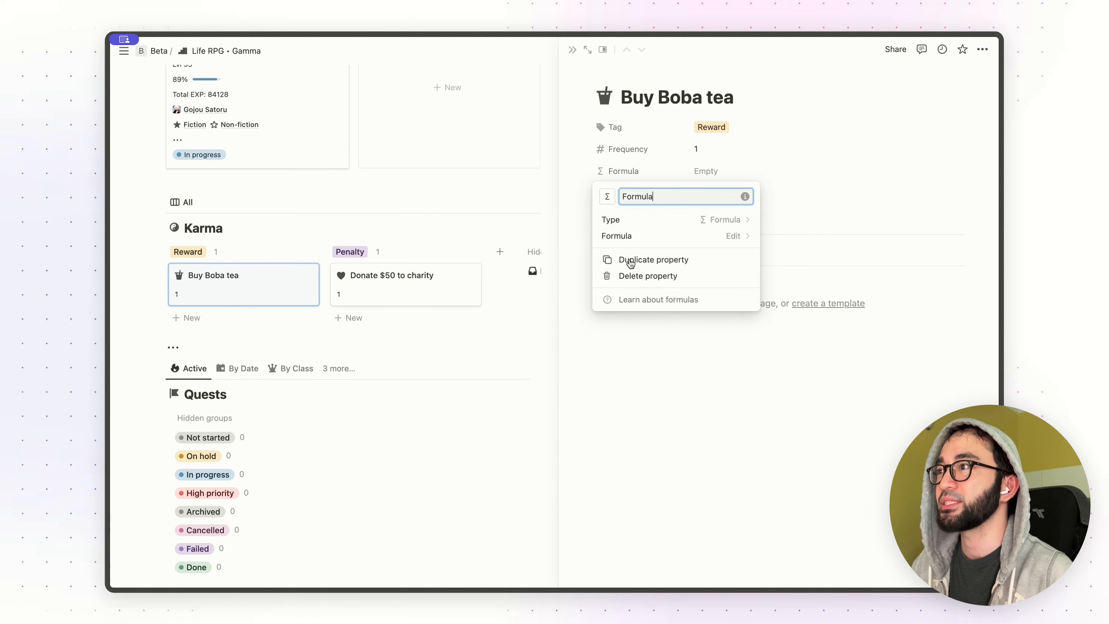
pyautogui.press('super+a')
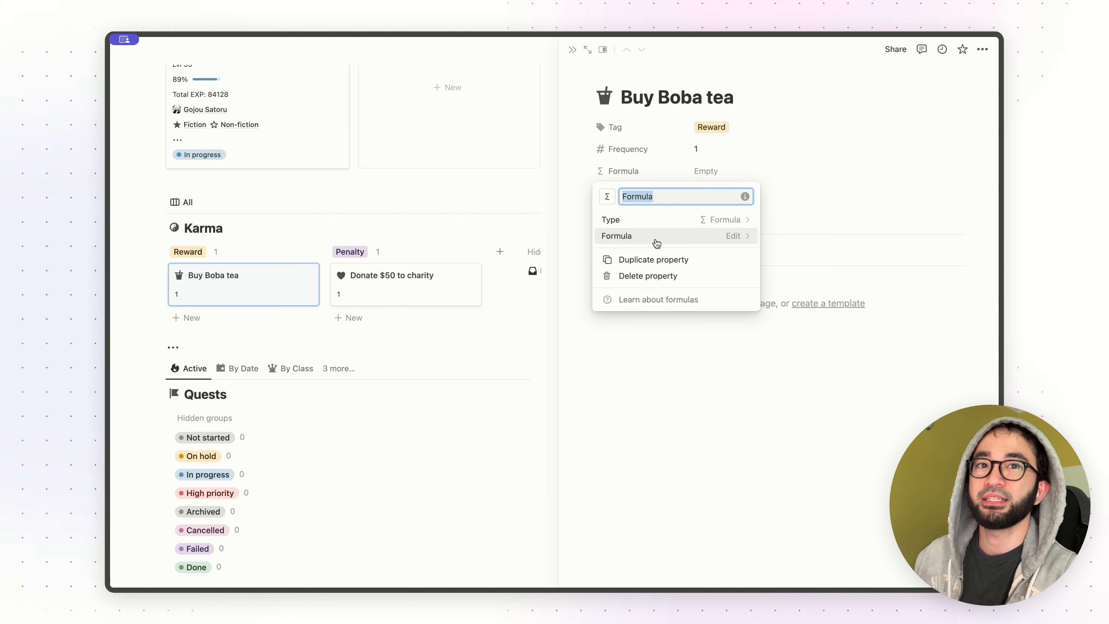
pyautogui.write('Gold cost')
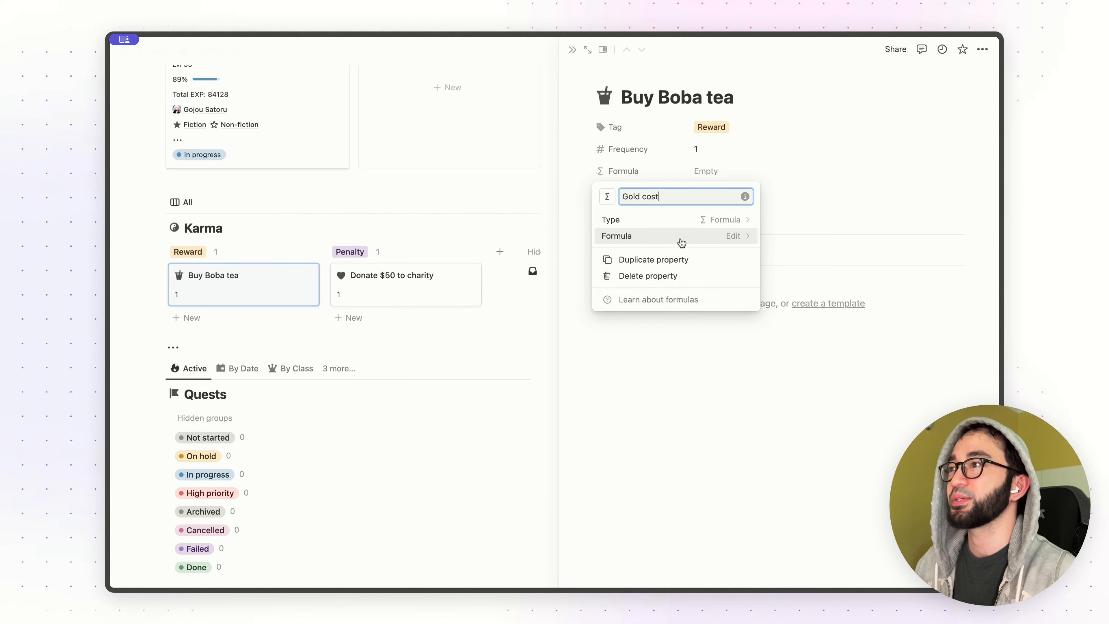
pyautogui.click(608, 203)
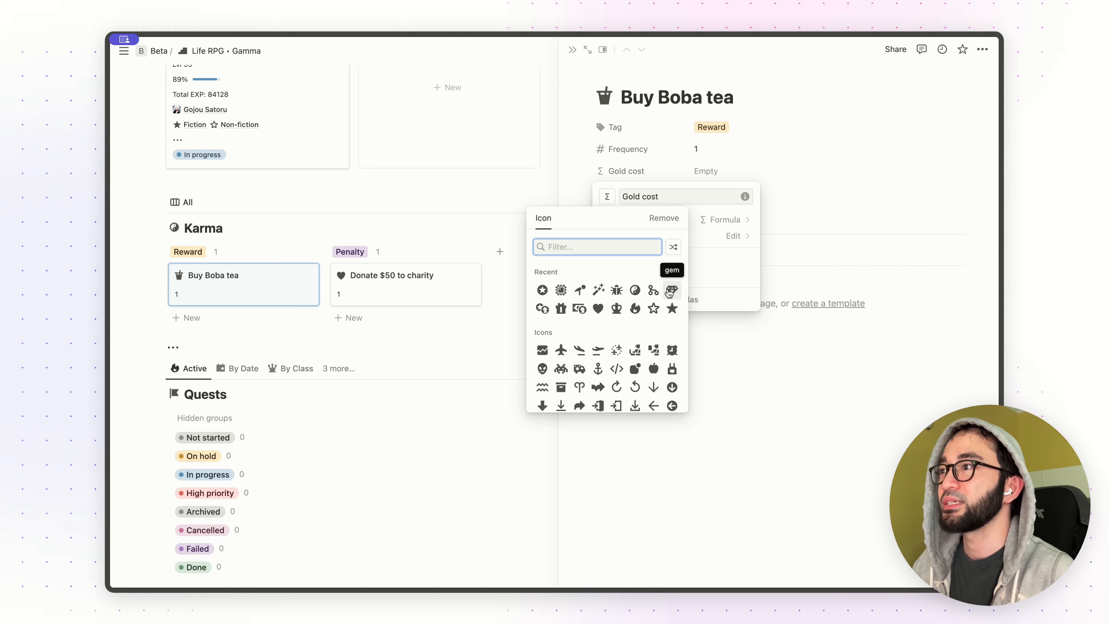
pyautogui.click(669, 291)
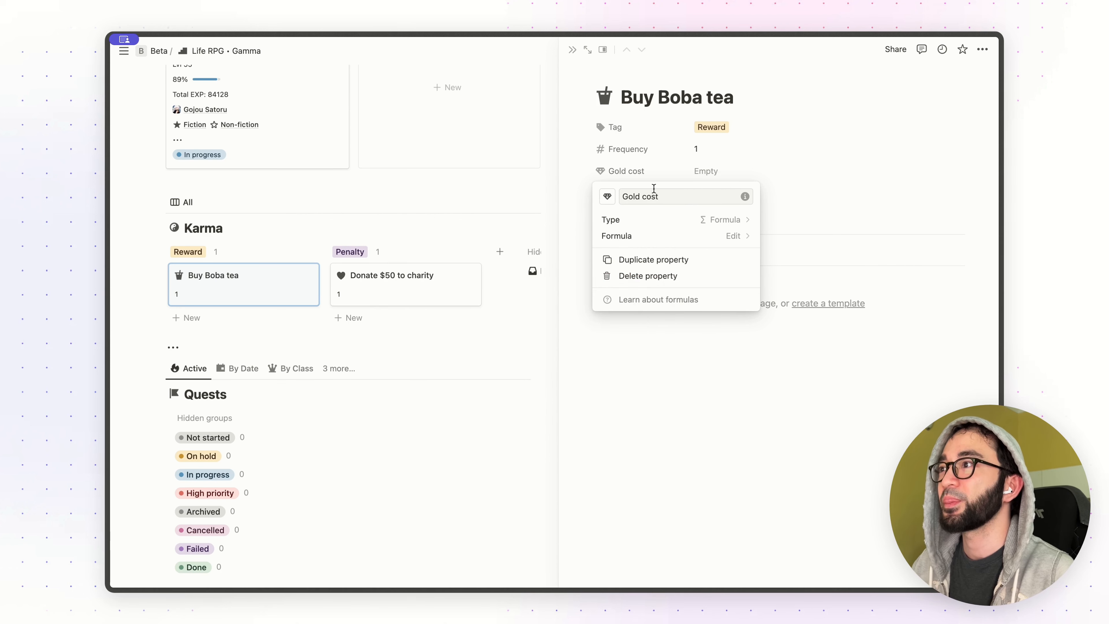
pyautogui.click(651, 175)
pyautogui.click(651, 177)
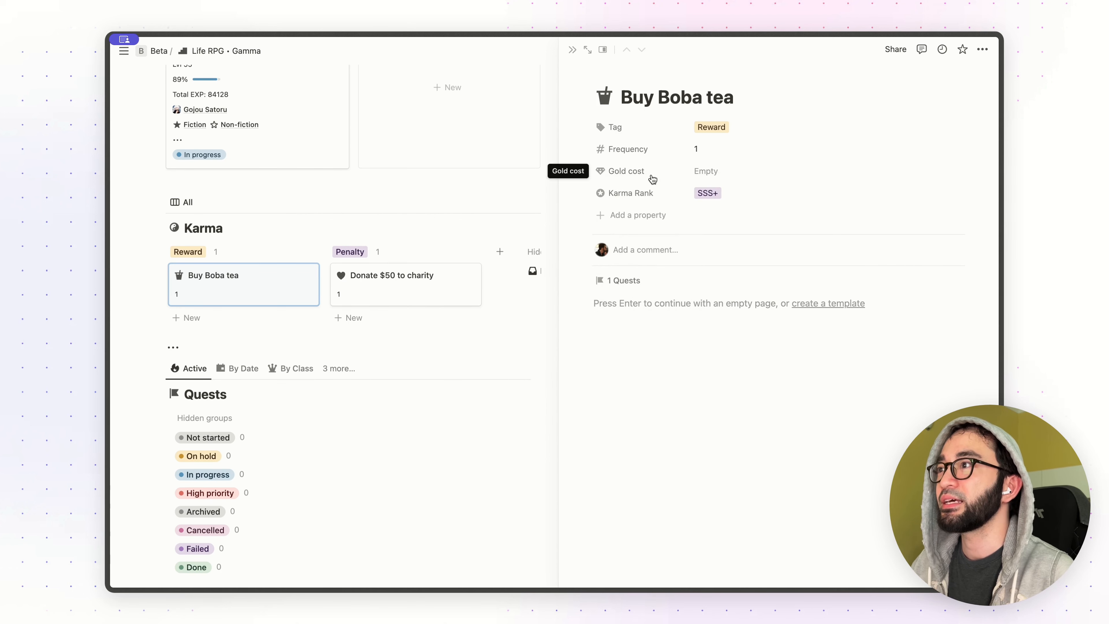
pyautogui.click(711, 176)
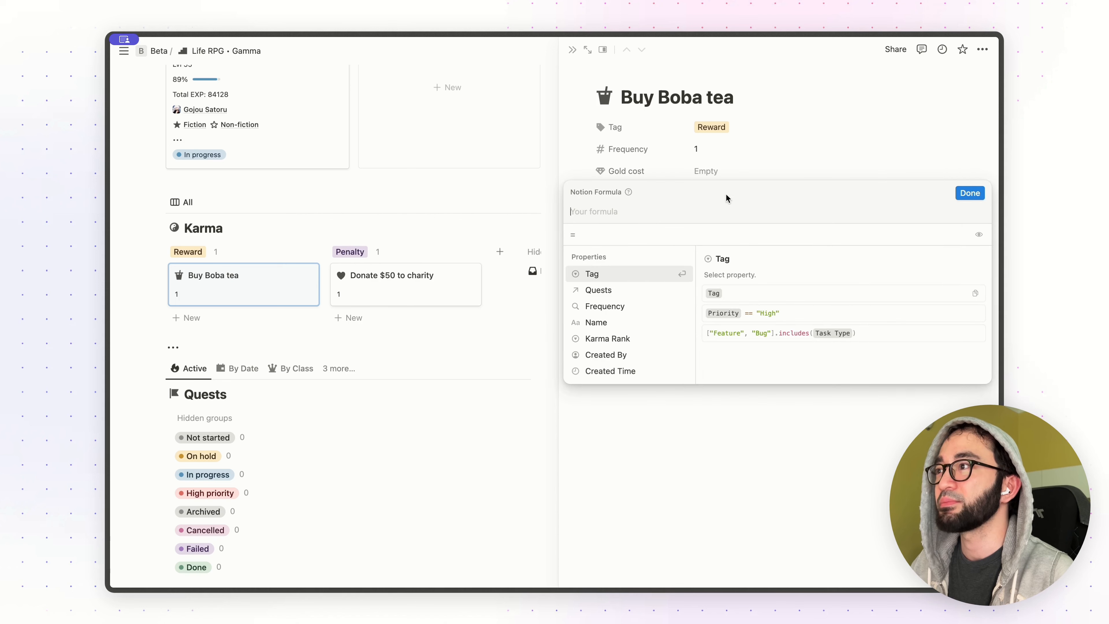
pyautogui.click(667, 177)
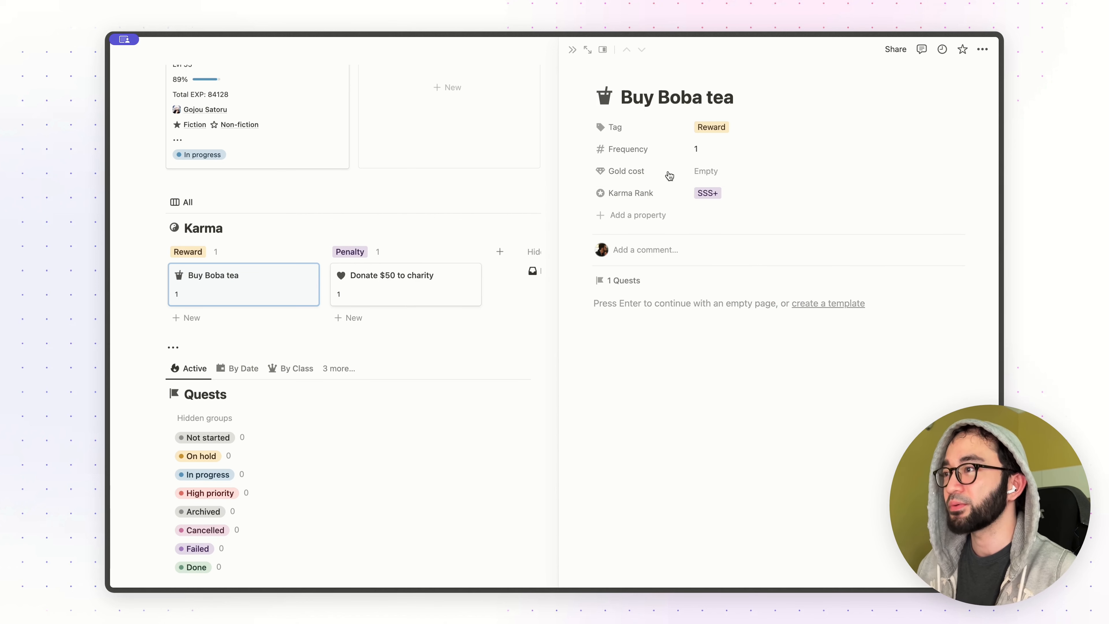
pyautogui.press('super+t')
pyautogui.press('Escape')
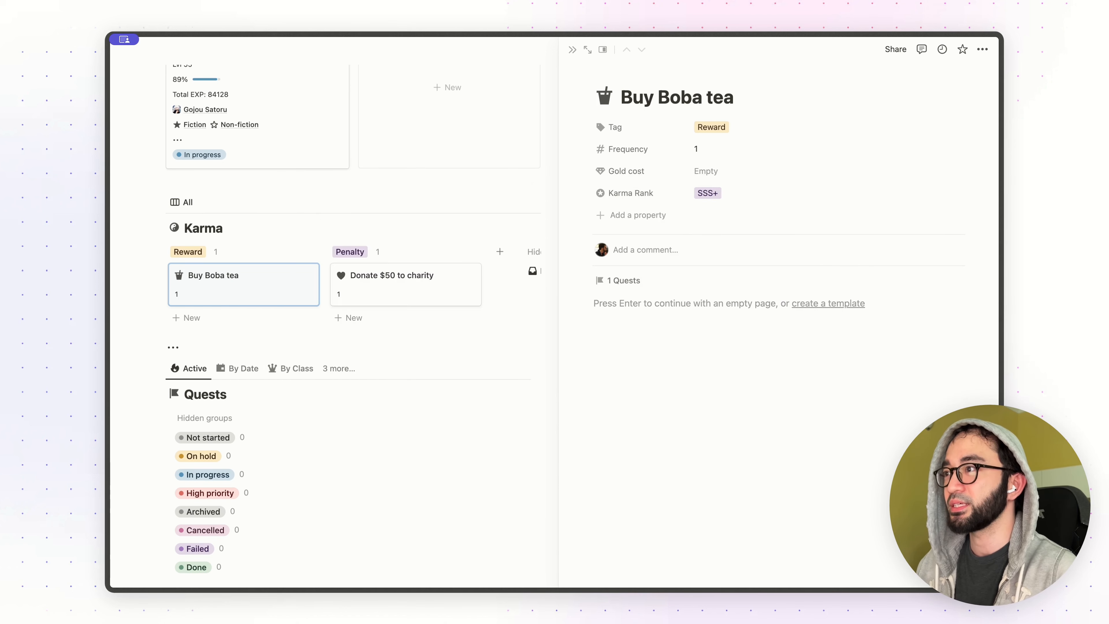
# - Find and open the Introducing GOLD currency! announcement page in the workspace
pyautogui.press('super+k')
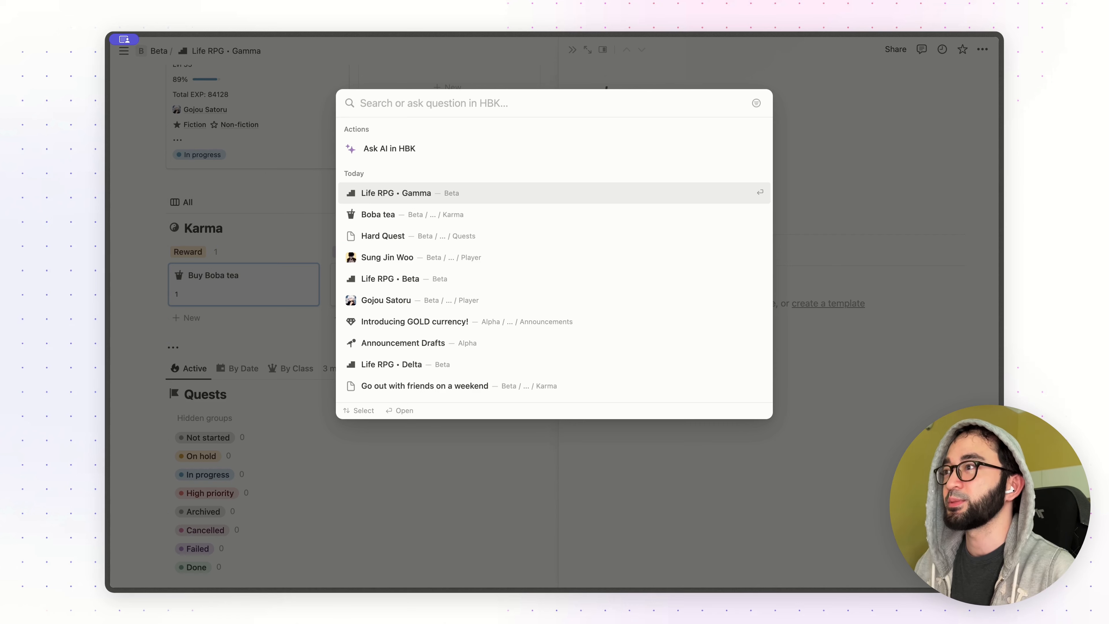
pyautogui.press('Down')
pyautogui.press('Down')
pyautogui.press('Down')
pyautogui.press('Down')
pyautogui.press('Down')
pyautogui.press('Down')
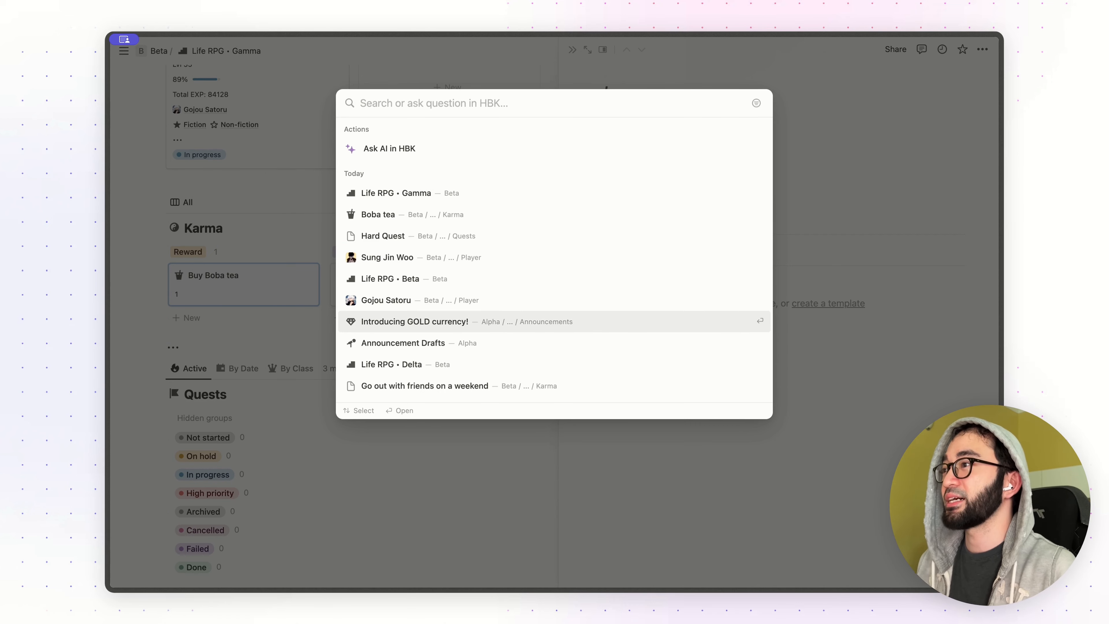
pyautogui.press('Return')
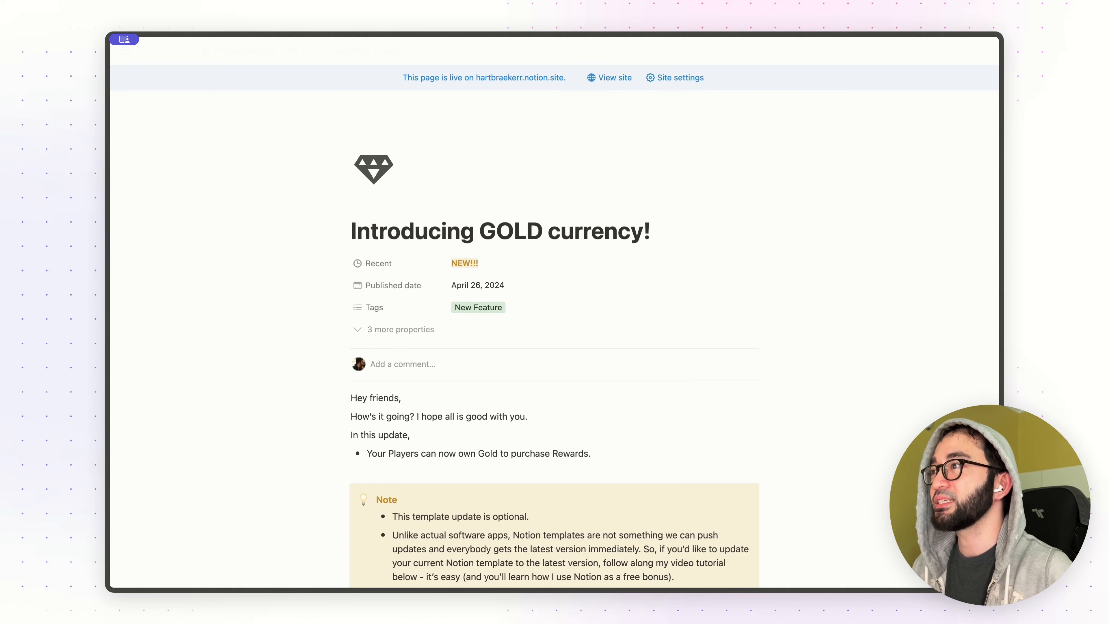
# - Find the Karma section's Gold Cost property formula on the announcement page and copy its code
pyautogui.scroll(-3, 537, 259)
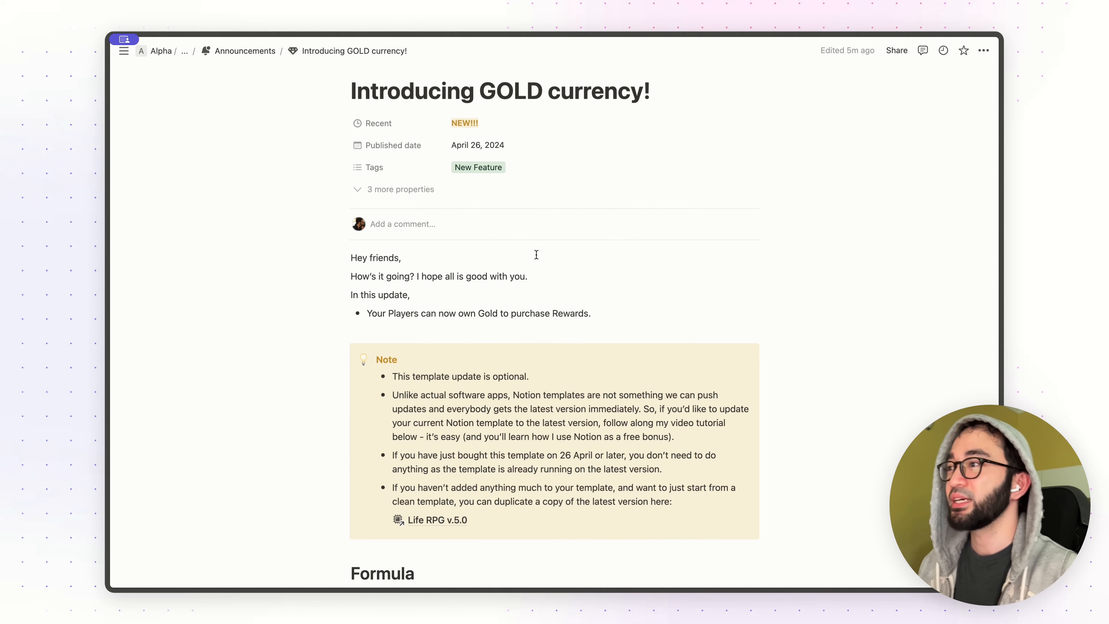
pyautogui.scroll(2, 509, 266)
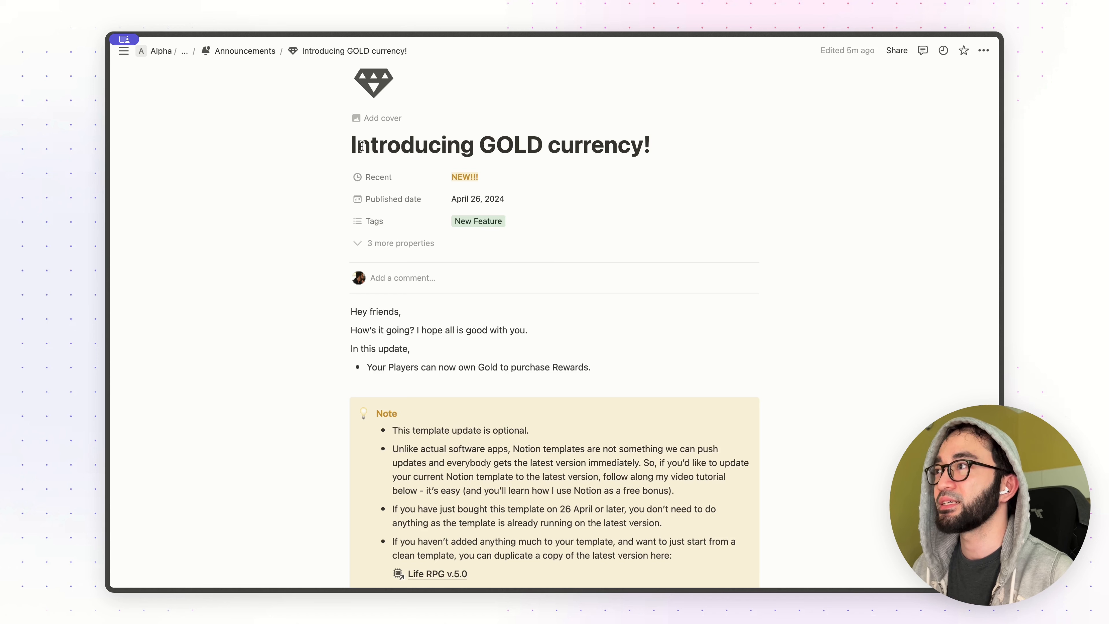
pyautogui.scroll(-4, 587, 181)
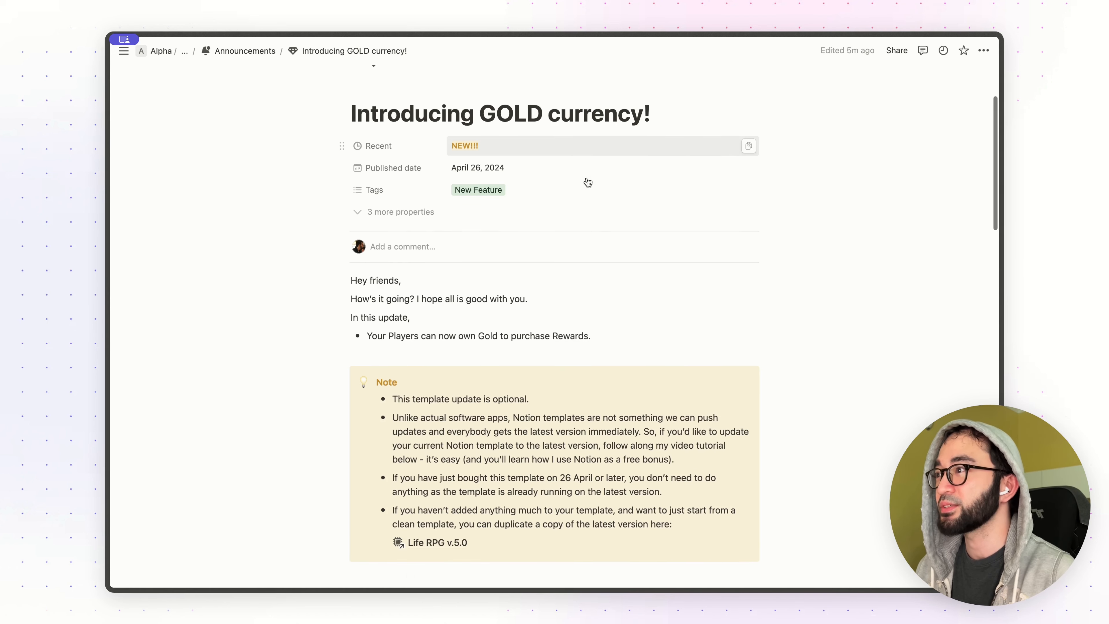
pyautogui.scroll(1, 502, 193)
pyautogui.scroll(-4, 500, 196)
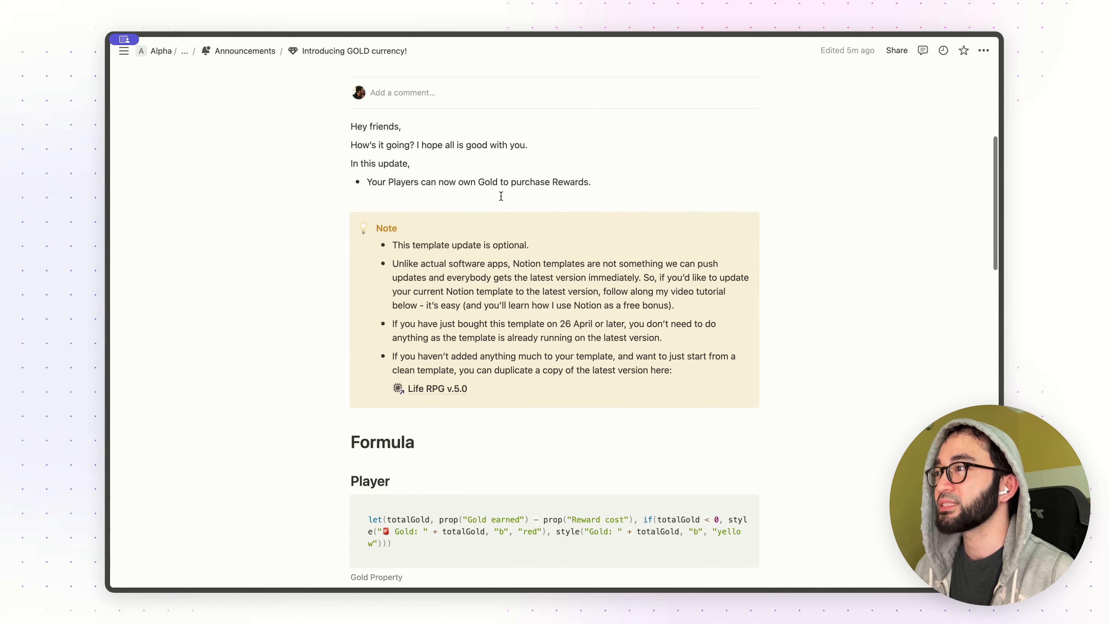
pyautogui.scroll(-8, 500, 196)
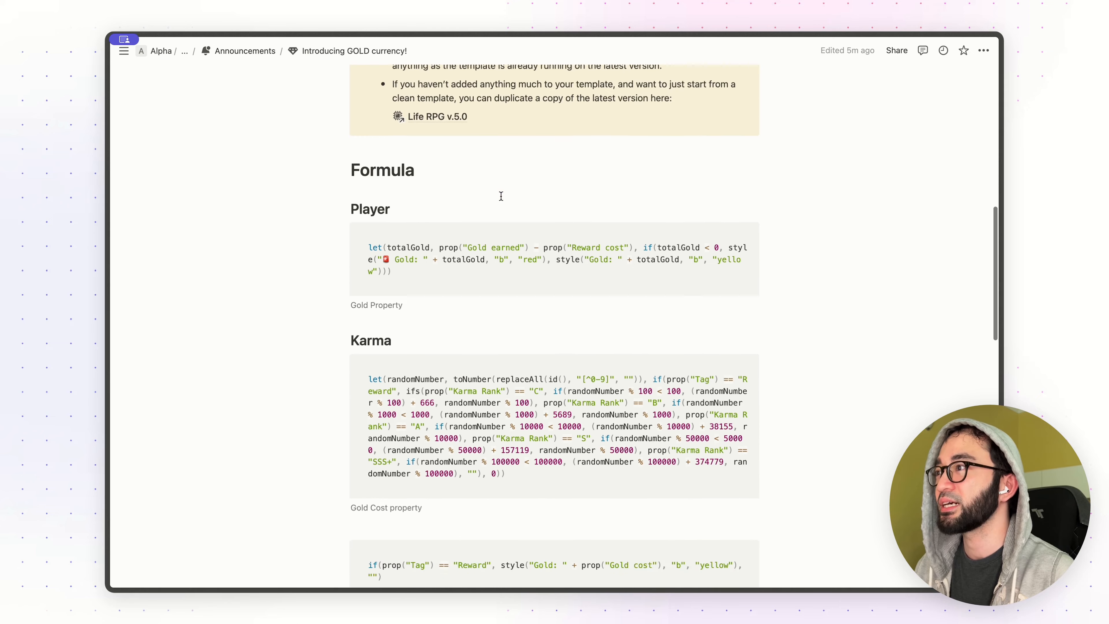
pyautogui.scroll(-2, 500, 196)
pyautogui.moveTo(710, 187)
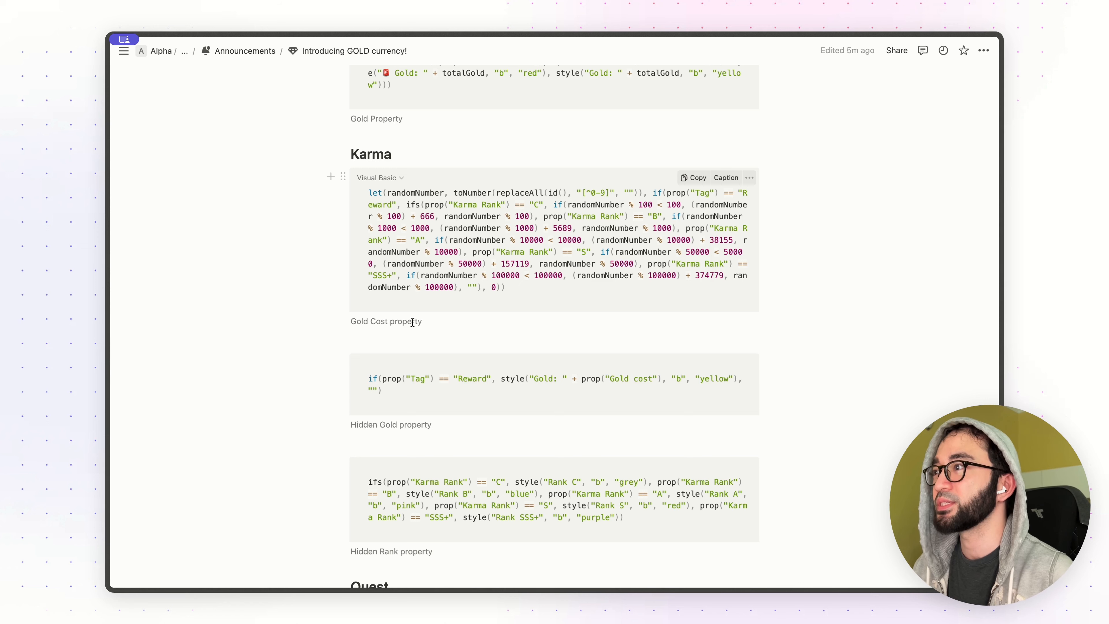
pyautogui.click(695, 178)
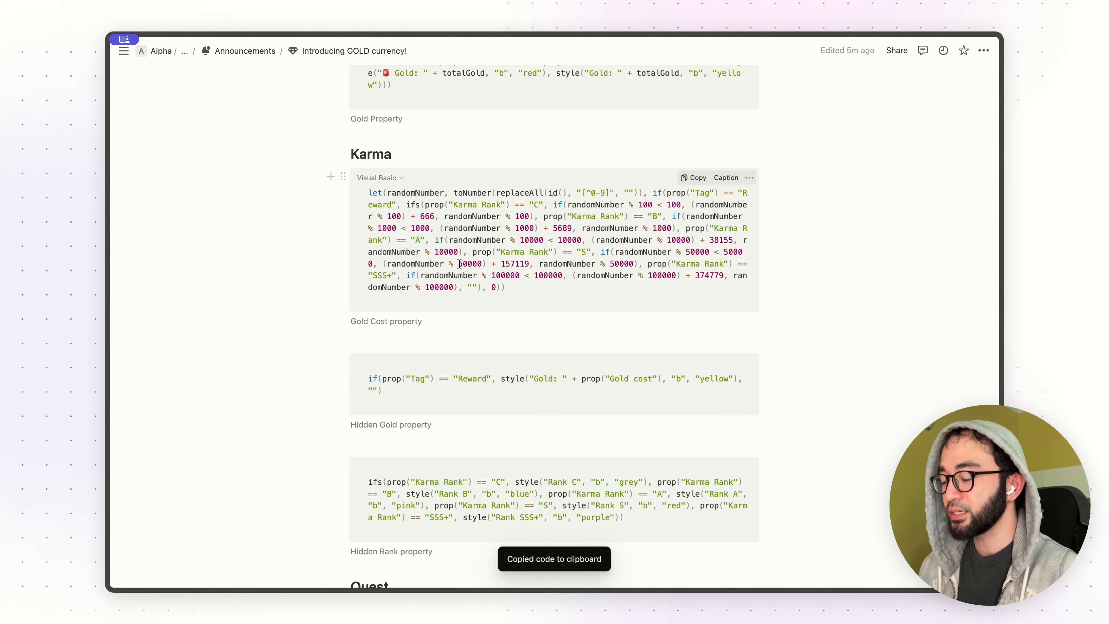
# - Return to the Life RPG Gamma page and save the copied code as the Buy Boba tea reward's Gold cost formula
pyautogui.press('super+k')
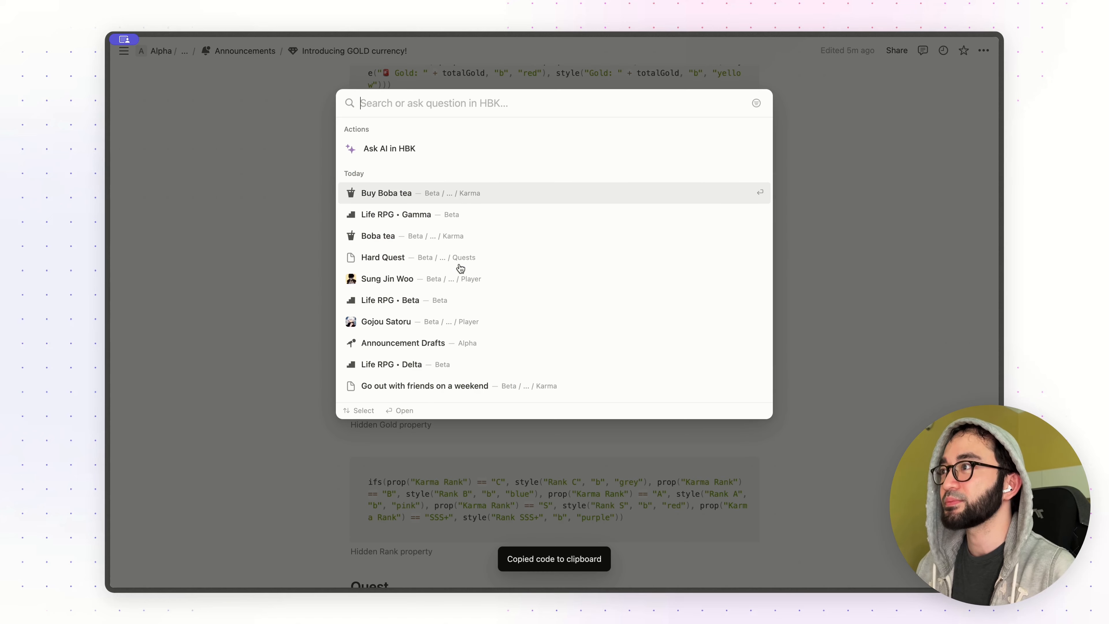
pyautogui.press('Down')
pyautogui.press('Return')
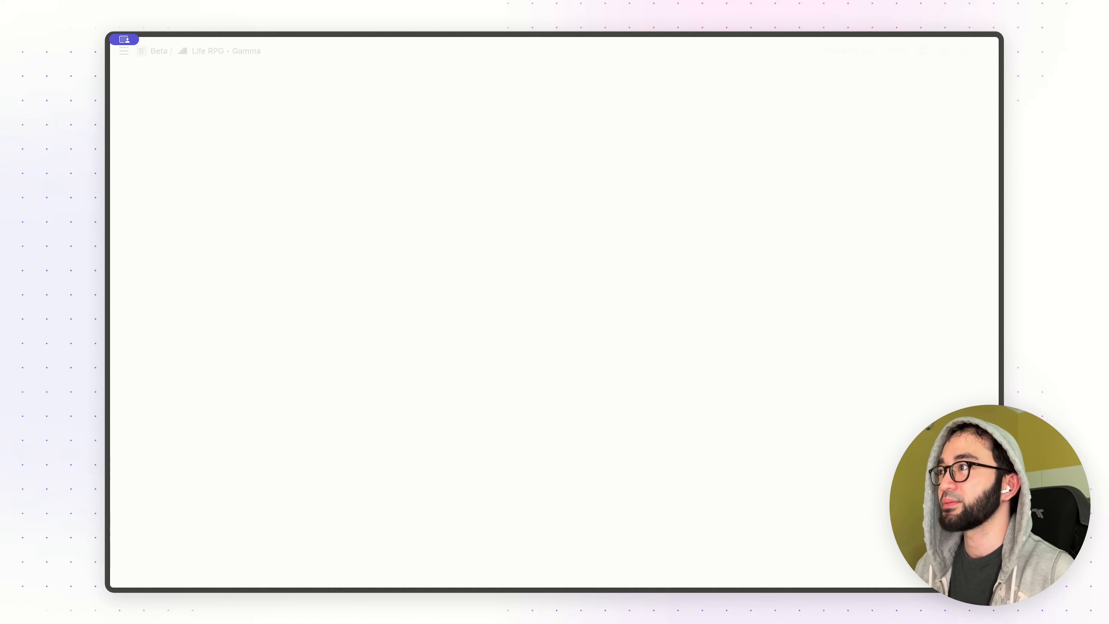
pyautogui.click(716, 173)
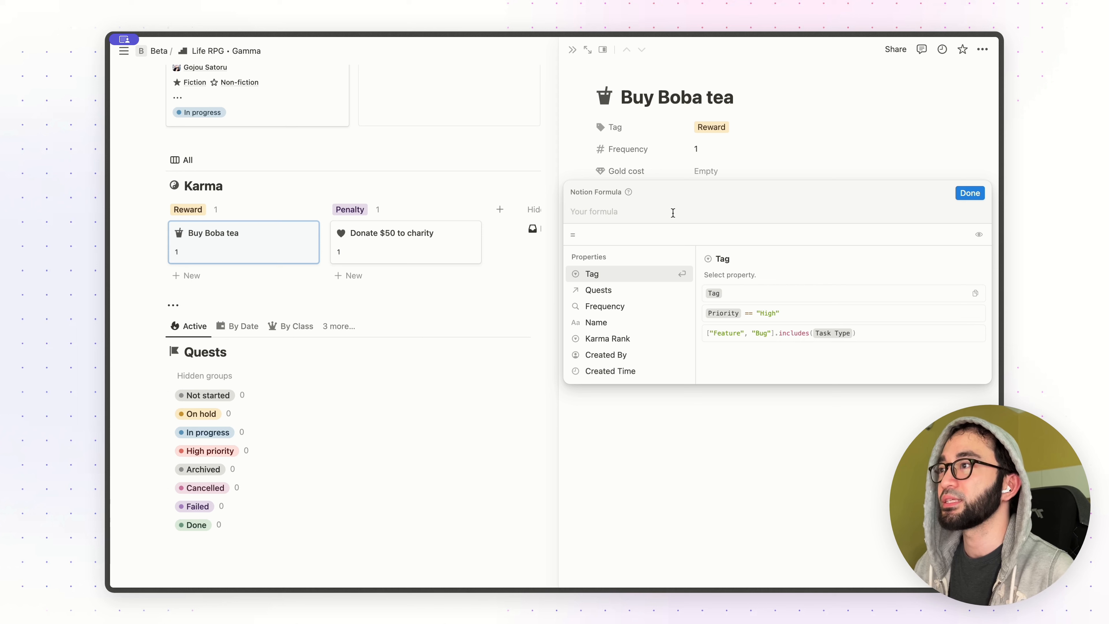
pyautogui.press('super+v')
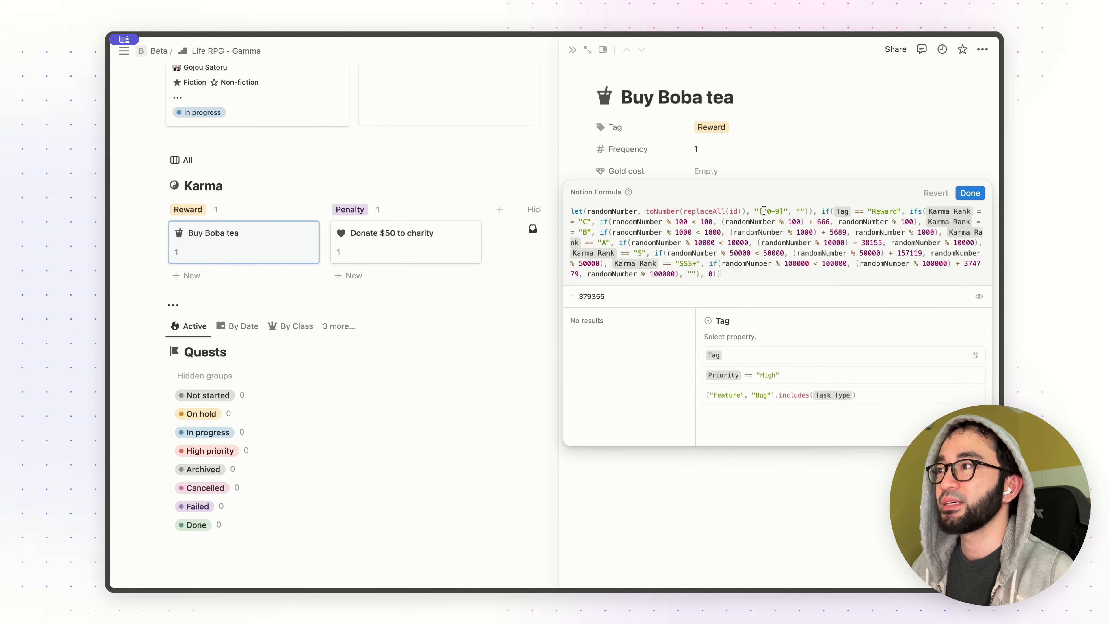
pyautogui.click(969, 193)
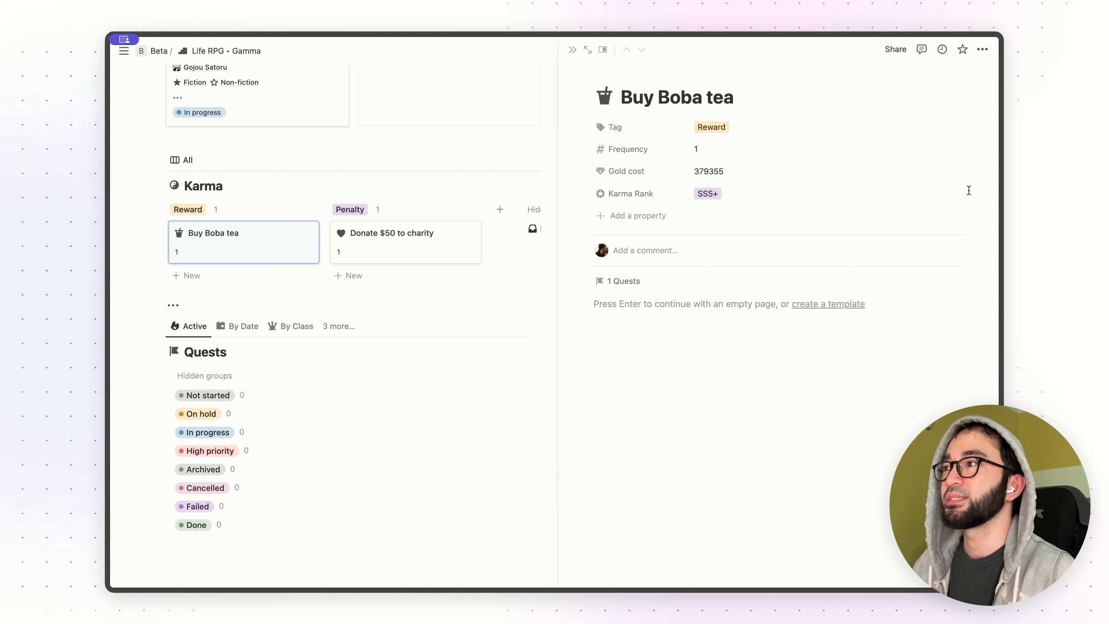
# - Test the Gold cost formula by switching the reward's Karma Rank through C, B, A and S, ending on SSS+
pyautogui.click(755, 196)
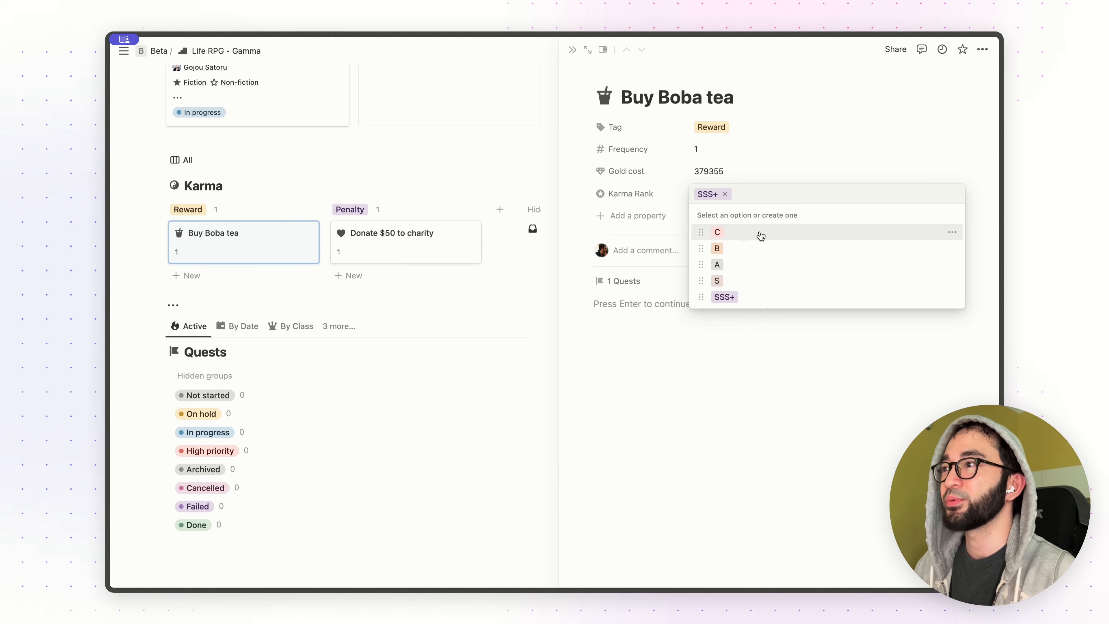
pyautogui.click(762, 236)
pyautogui.click(748, 199)
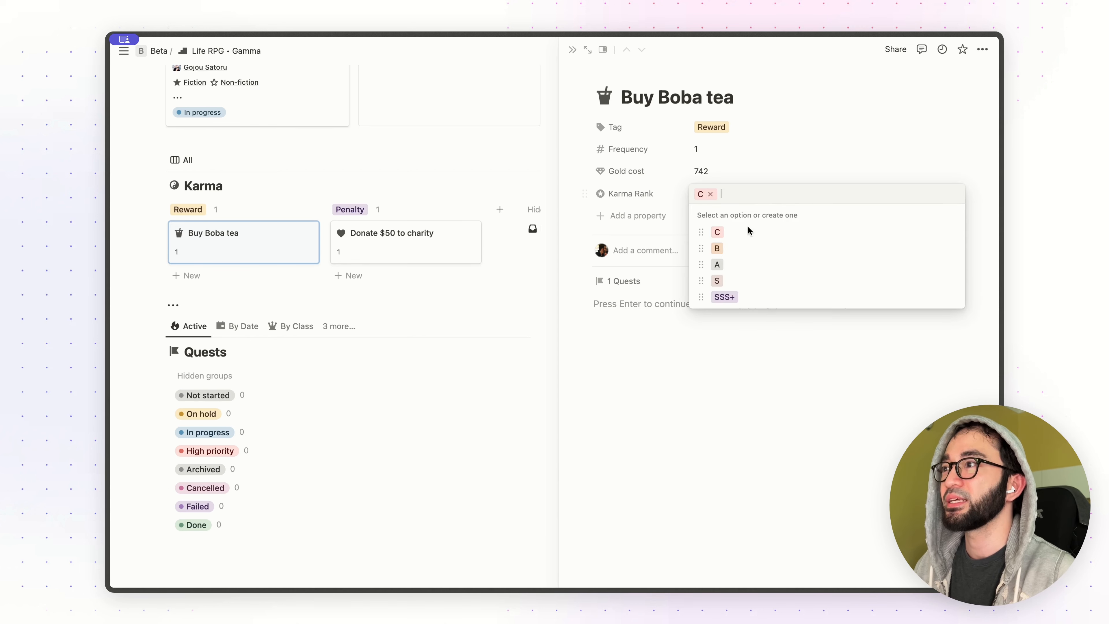
pyautogui.click(748, 248)
pyautogui.click(759, 198)
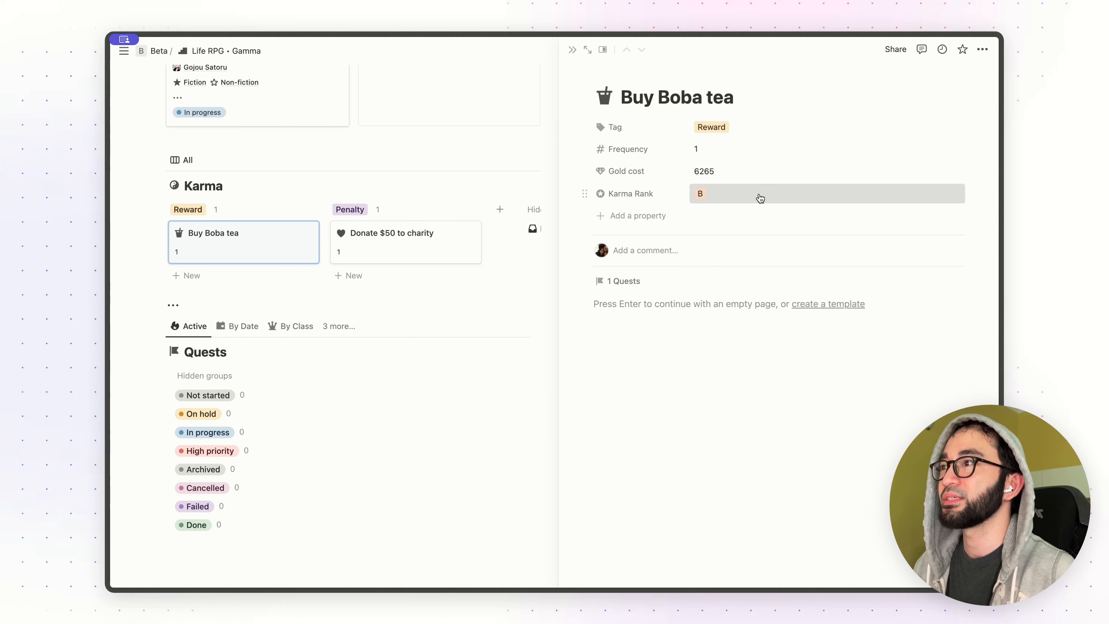
pyautogui.click(752, 265)
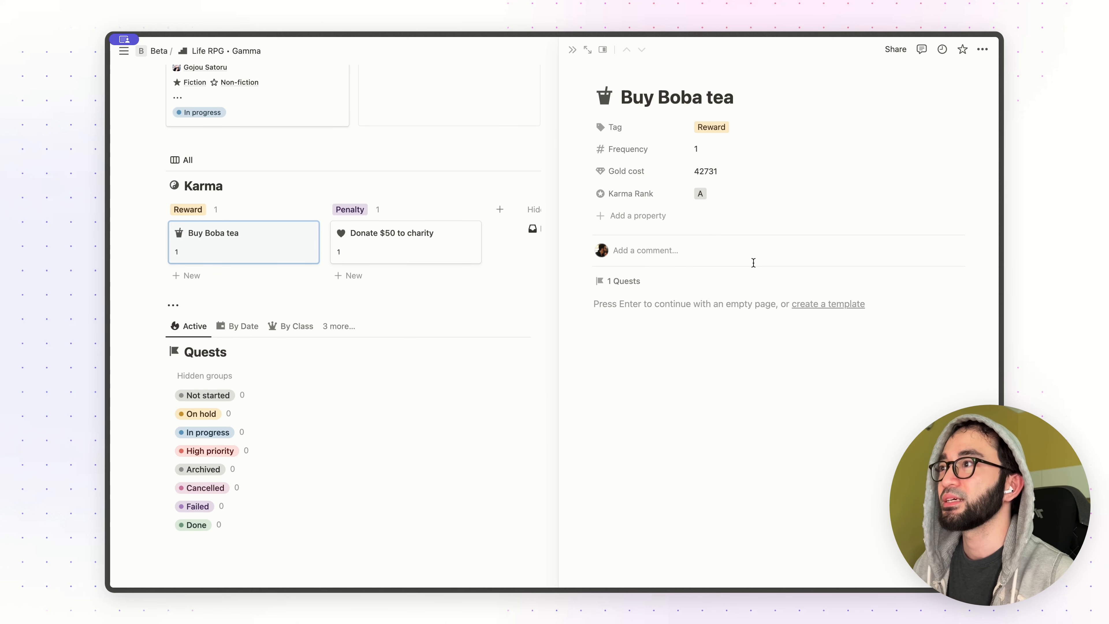
pyautogui.click(731, 199)
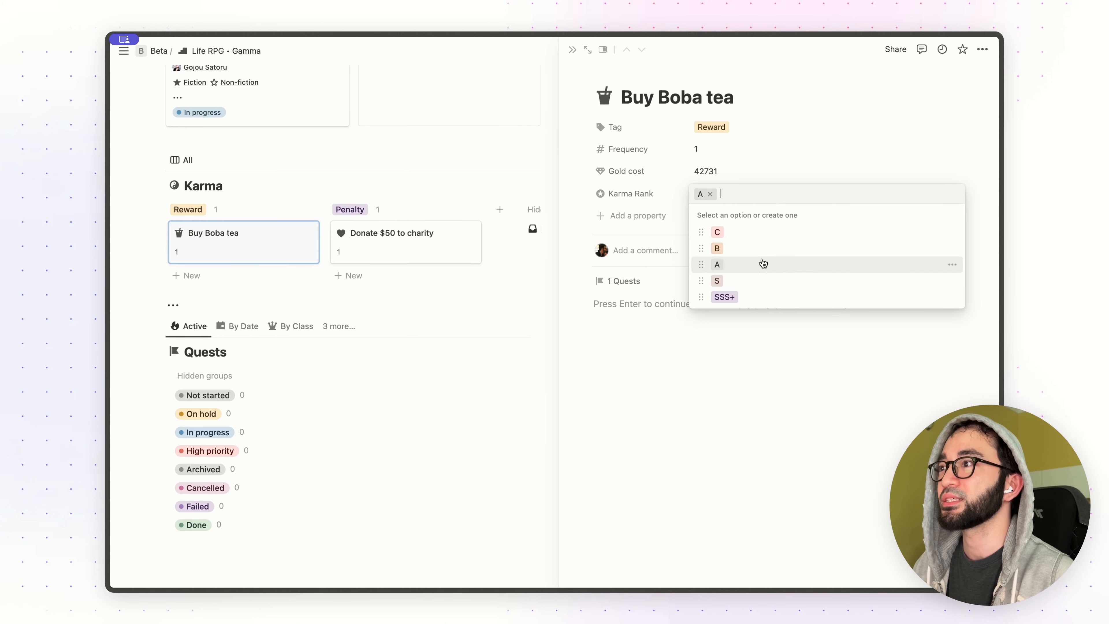
pyautogui.click(759, 280)
pyautogui.click(745, 200)
pyautogui.click(781, 298)
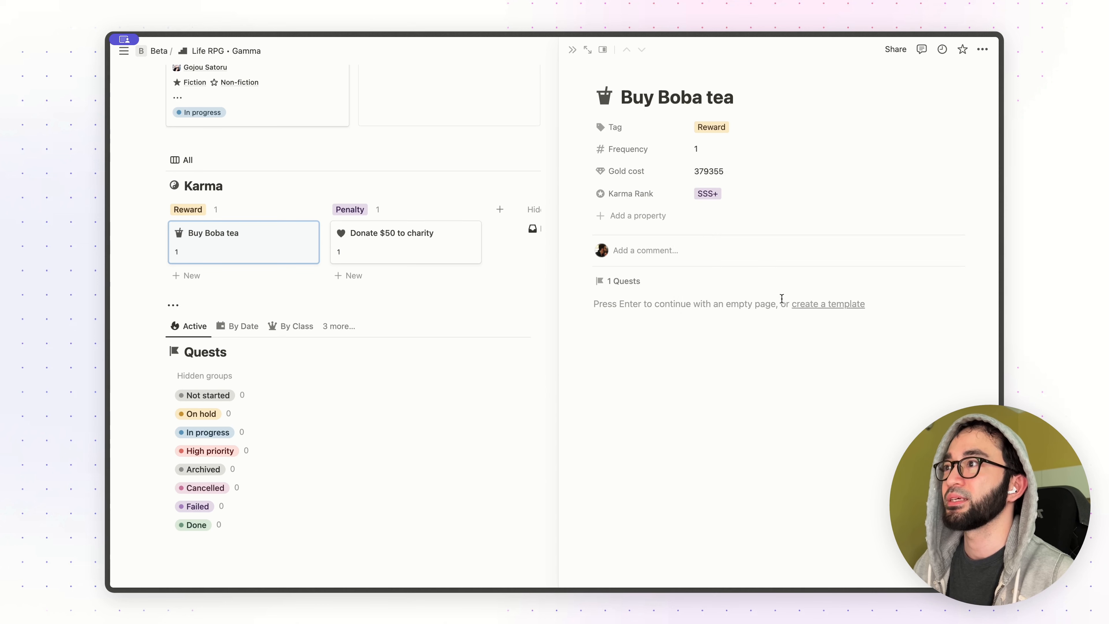
# - Add another Formula property named Gold to the Buy Boba tea reward
pyautogui.click(651, 215)
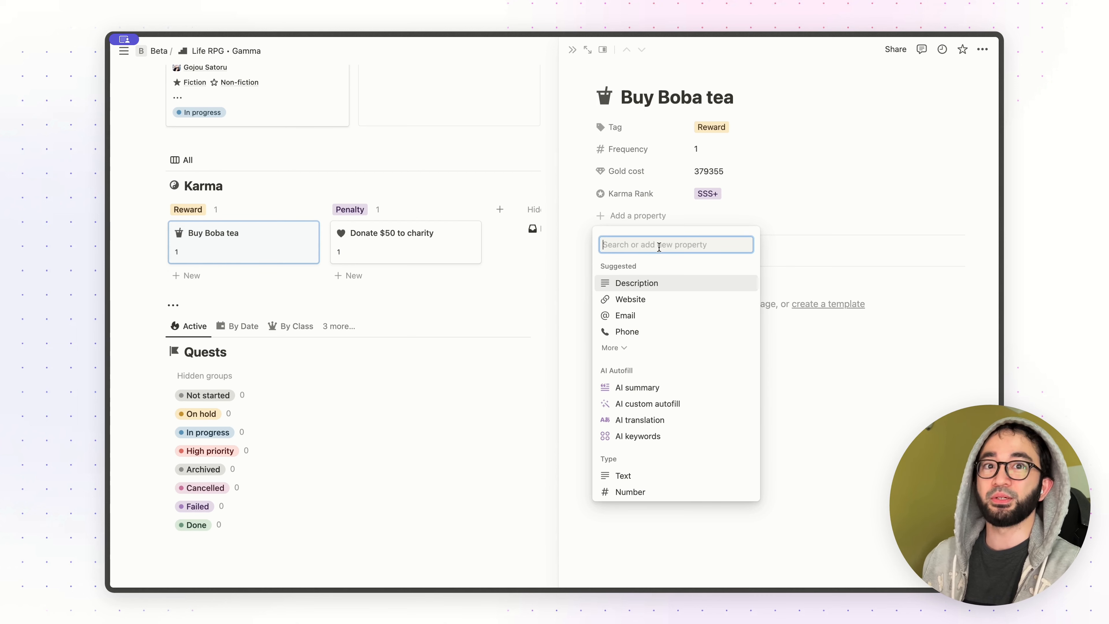
pyautogui.write('for')
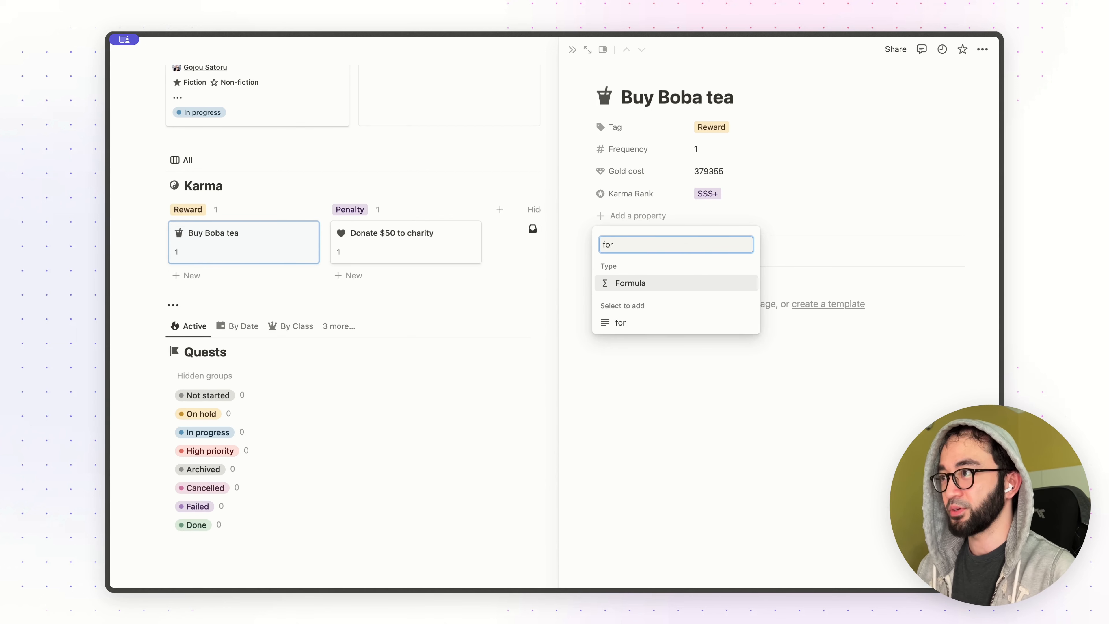
pyautogui.press('Return')
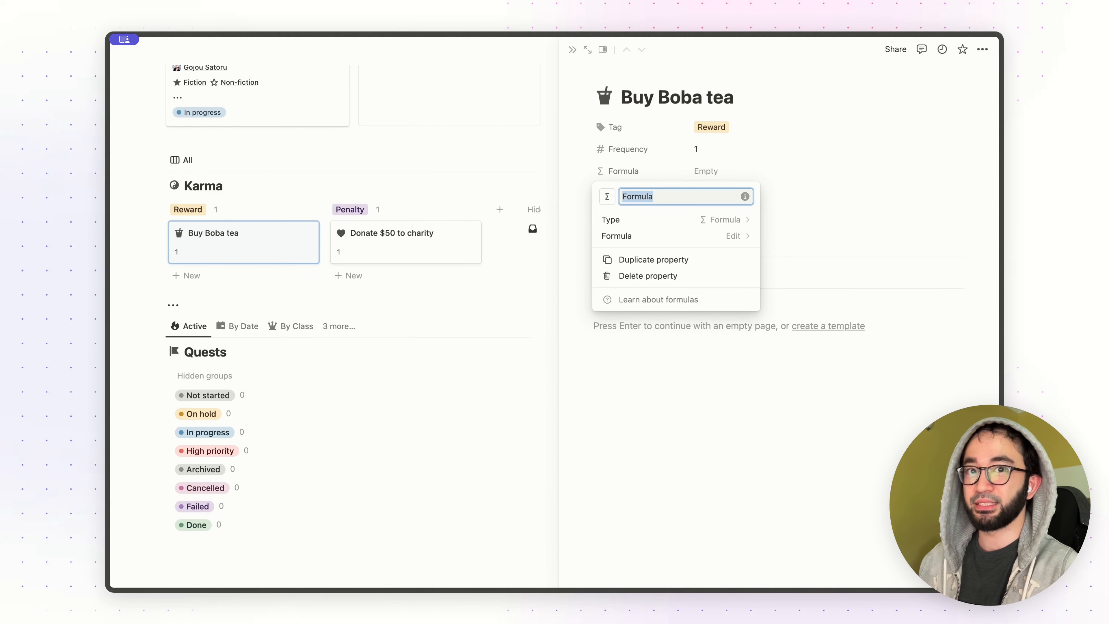
pyautogui.write('Gold')
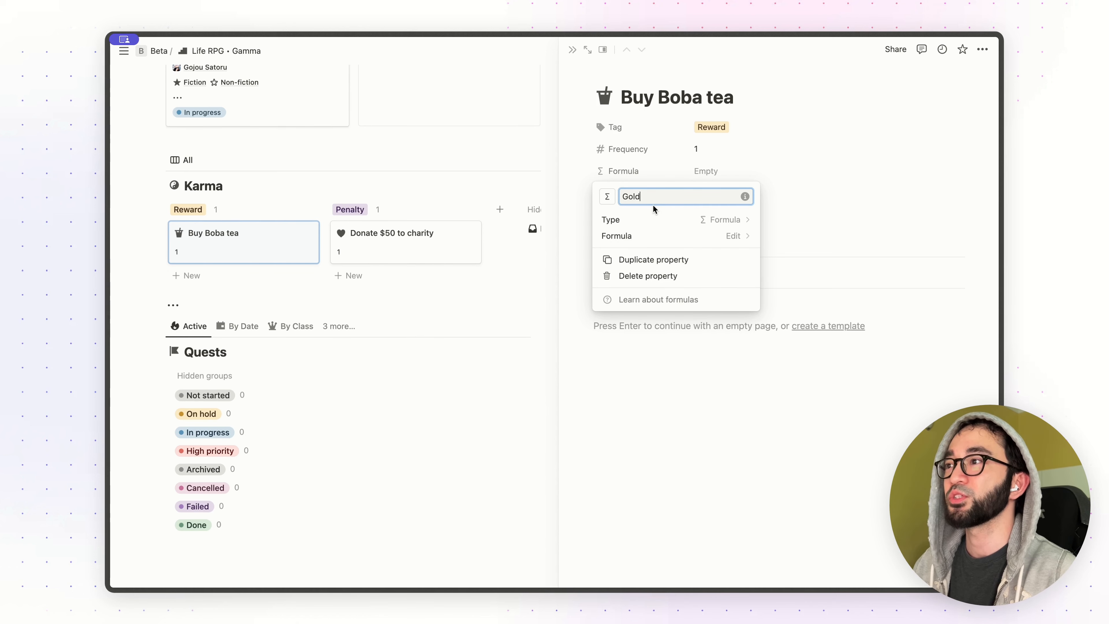
pyautogui.press('Escape')
pyautogui.press('Escape')
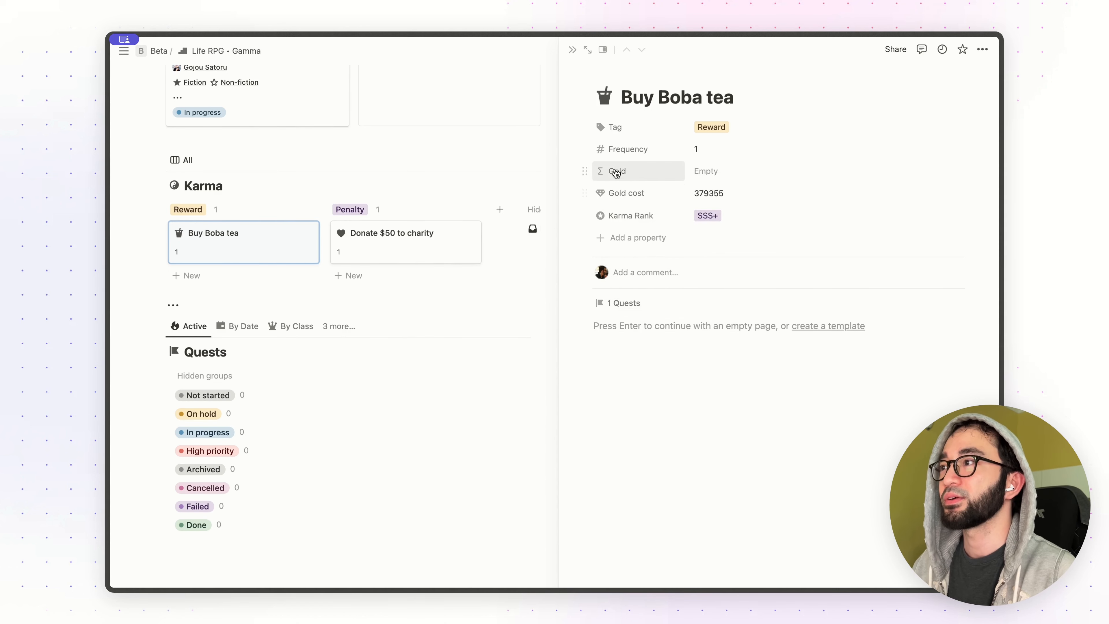
# - Move the Gold property below Karma Rank and set its visibility to Always hide
pyautogui.moveTo(615, 173); pyautogui.dragTo(618, 218)
pyautogui.click(620, 216)
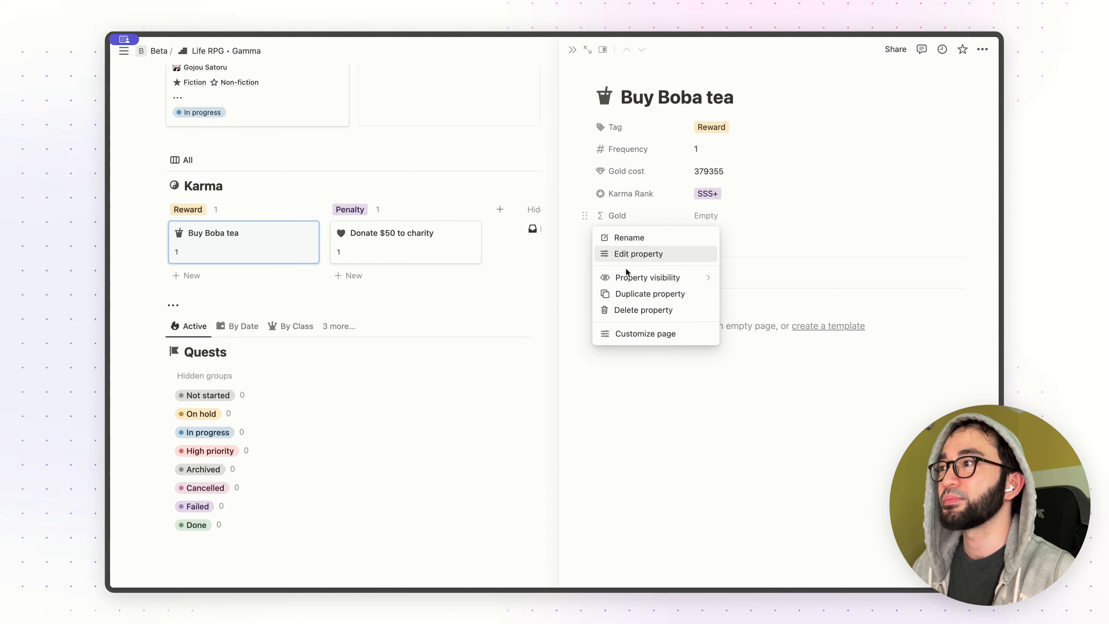
pyautogui.moveTo(628, 277)
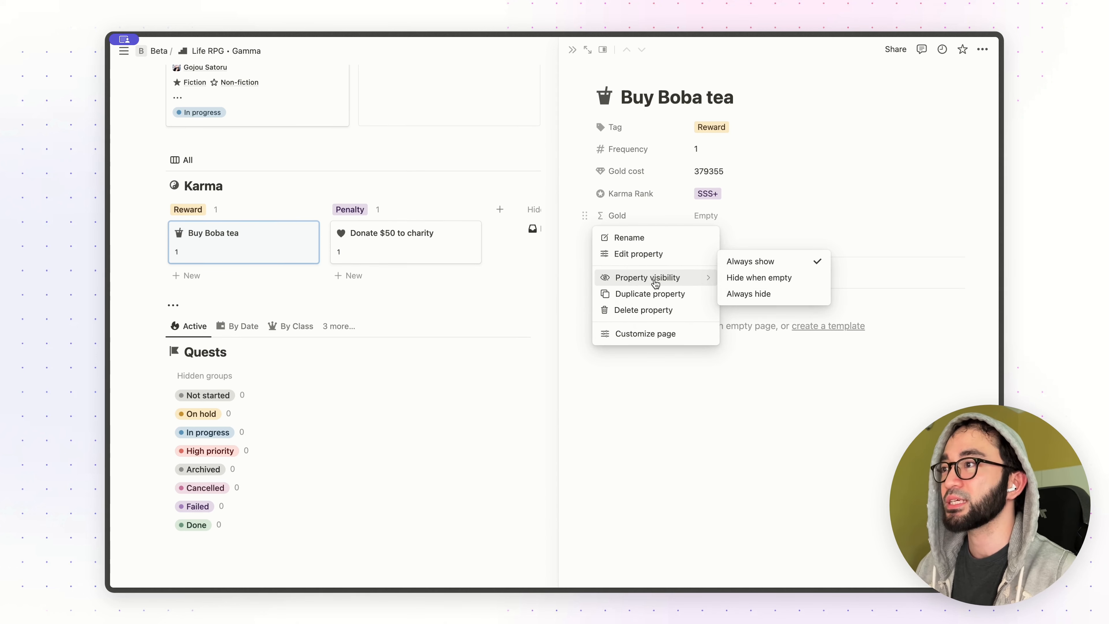
pyautogui.click(749, 294)
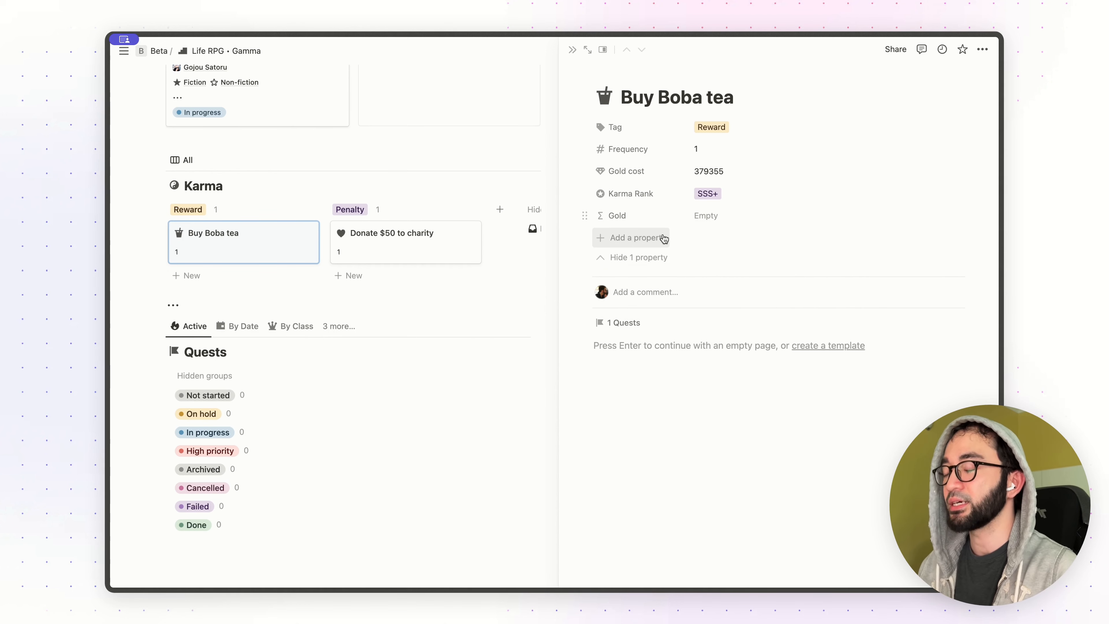
# - Reopen the Introducing GOLD currency! page and copy the Karma section's Hidden Gold property formula
pyautogui.press('super+k')
pyautogui.press('Down')
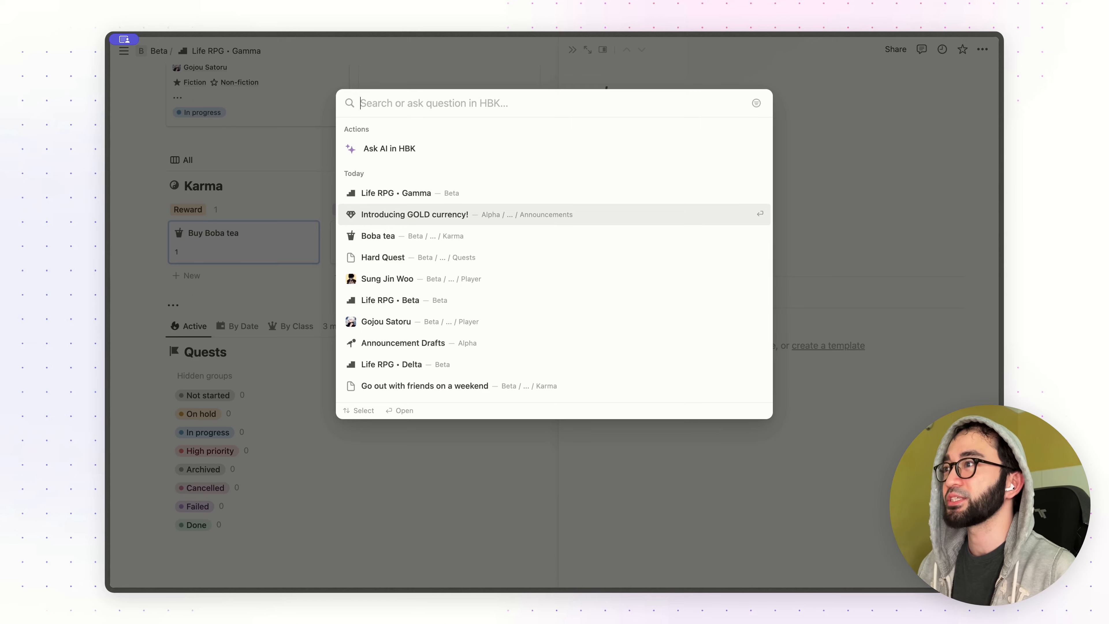
pyautogui.press('Return')
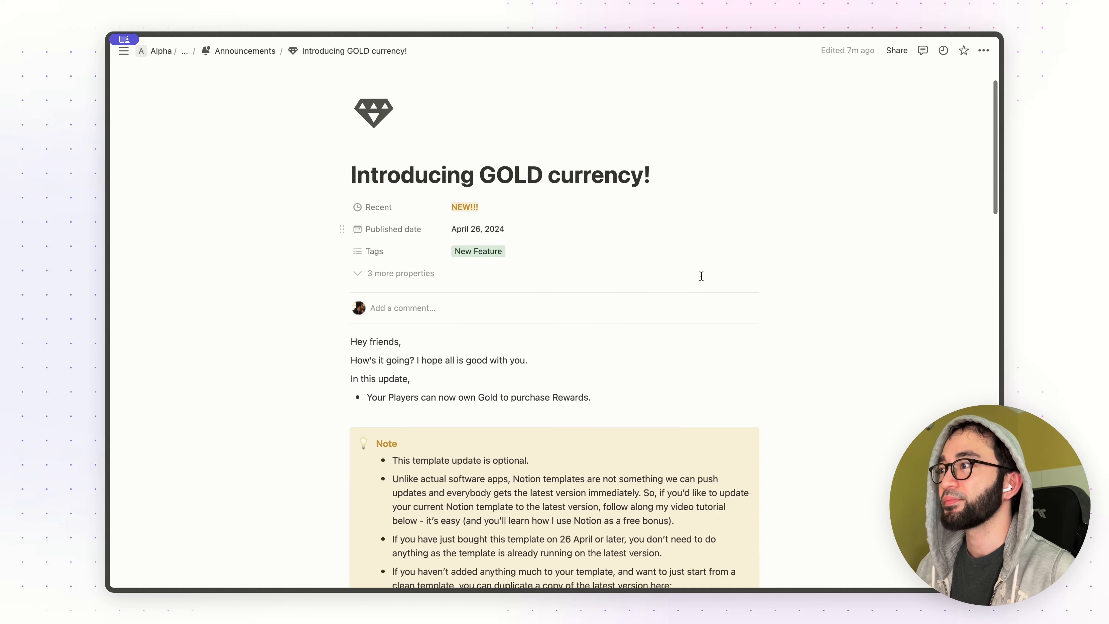
pyautogui.scroll(-15, 701, 276)
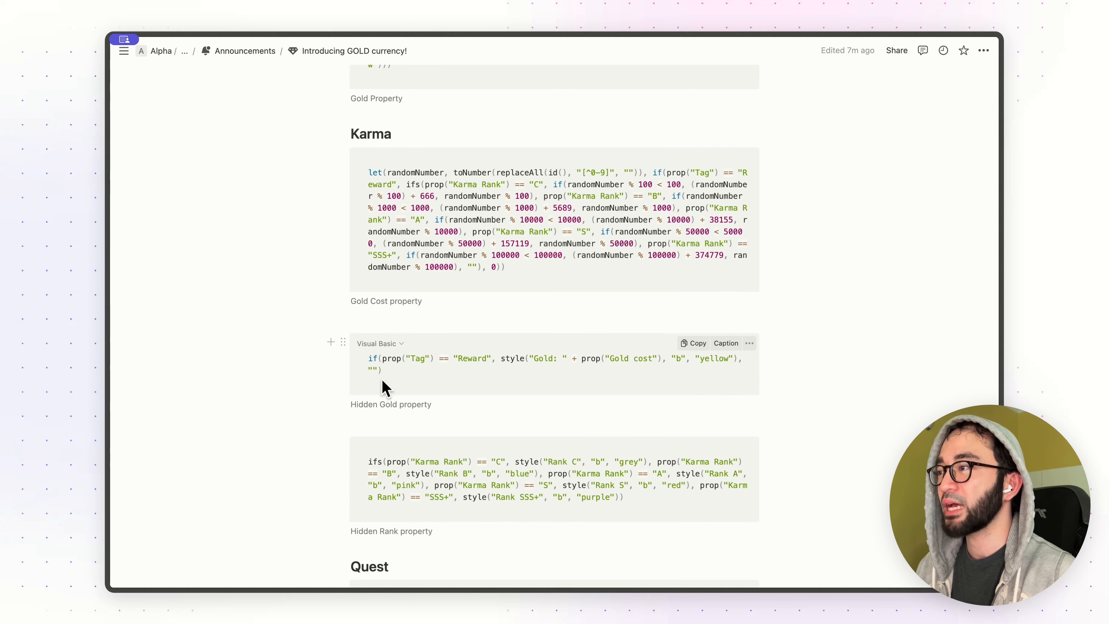
pyautogui.click(697, 345)
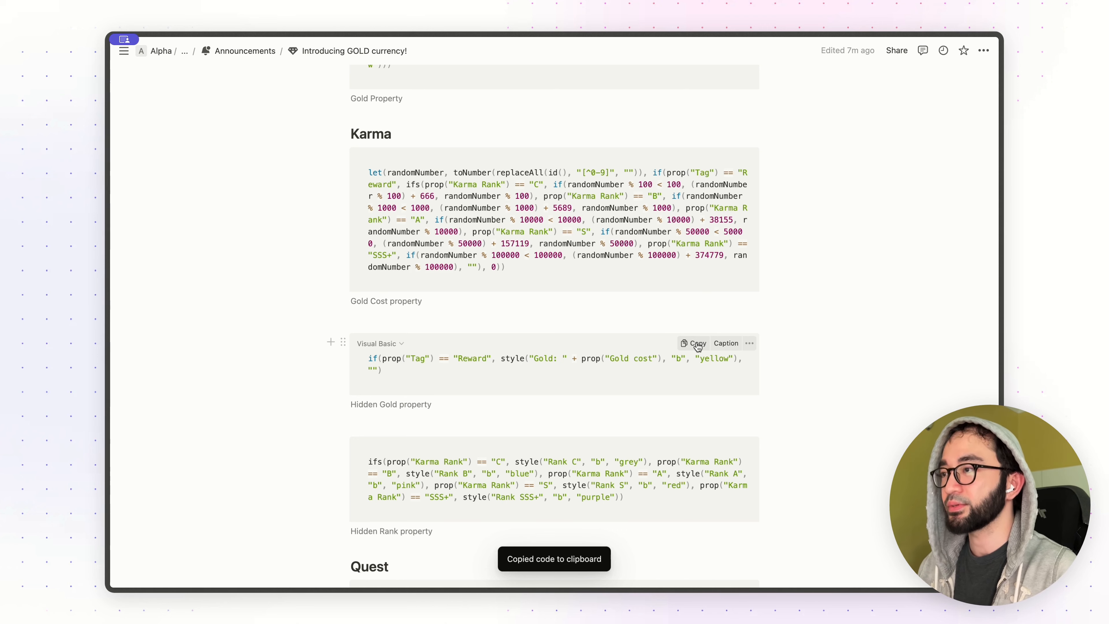
# - Go back to the Buy Boba tea reward, reveal its hidden property and save the copied code as the Gold formula
pyautogui.press('super+[')
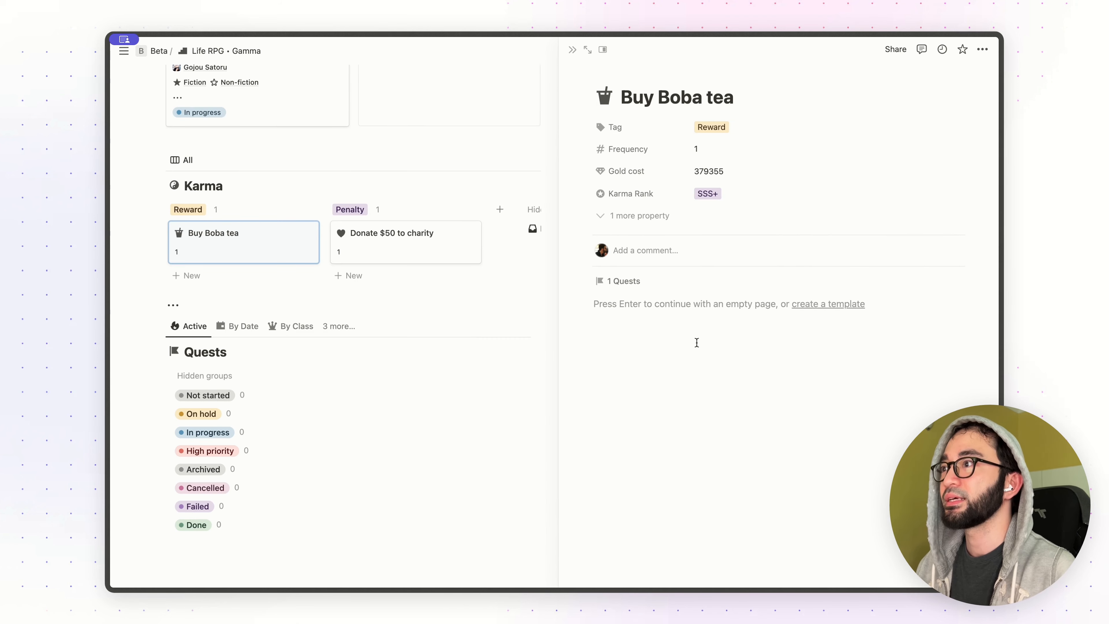
pyautogui.click(649, 216)
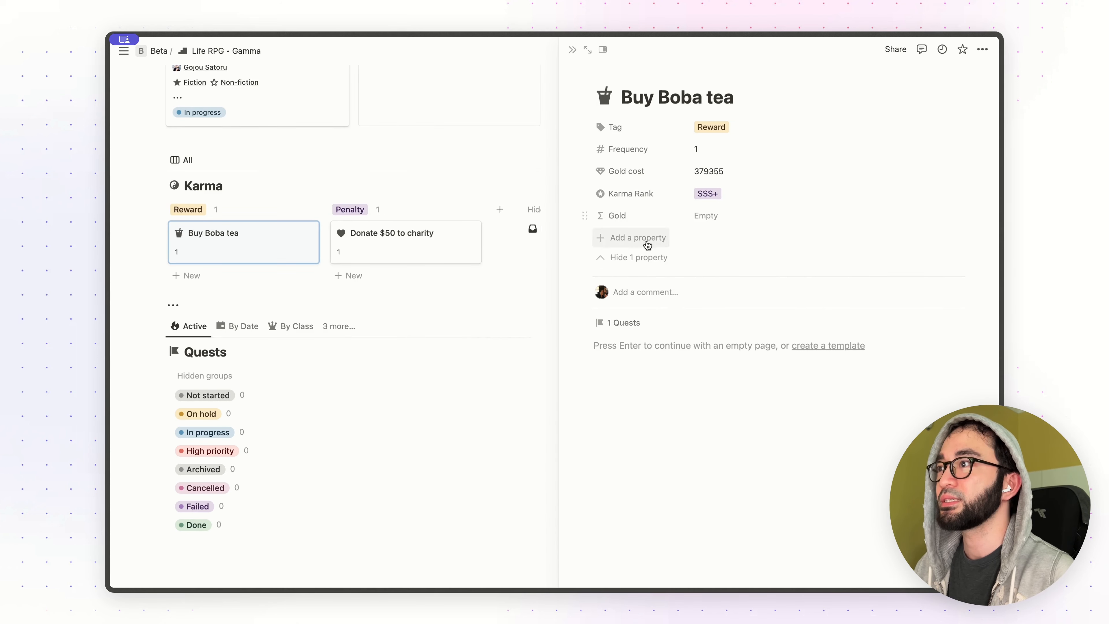
pyautogui.click(734, 220)
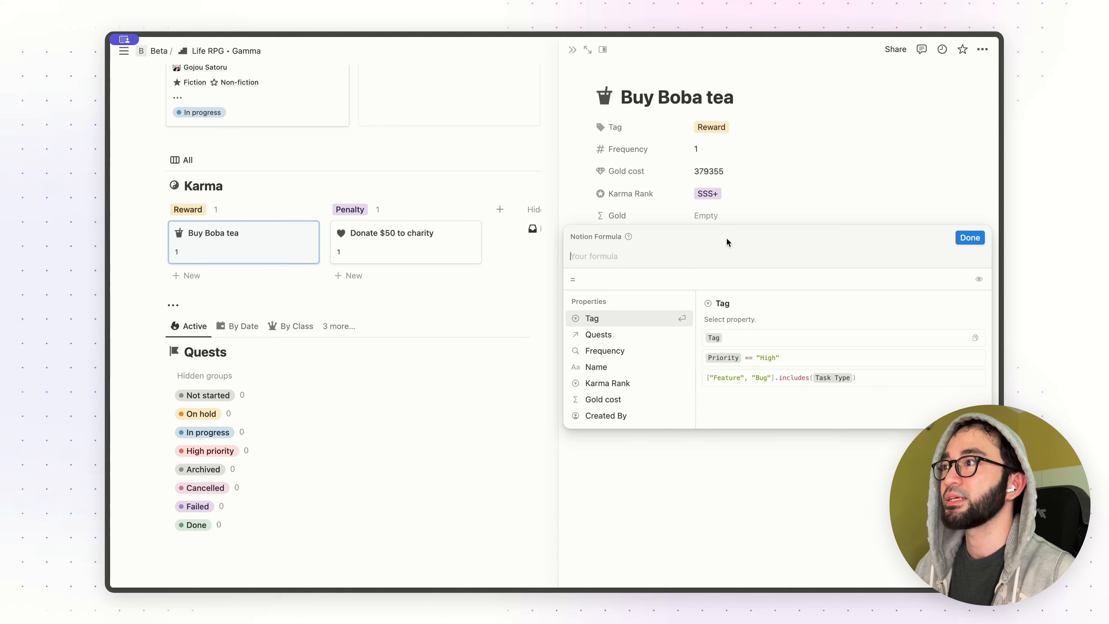
pyautogui.press('super+v')
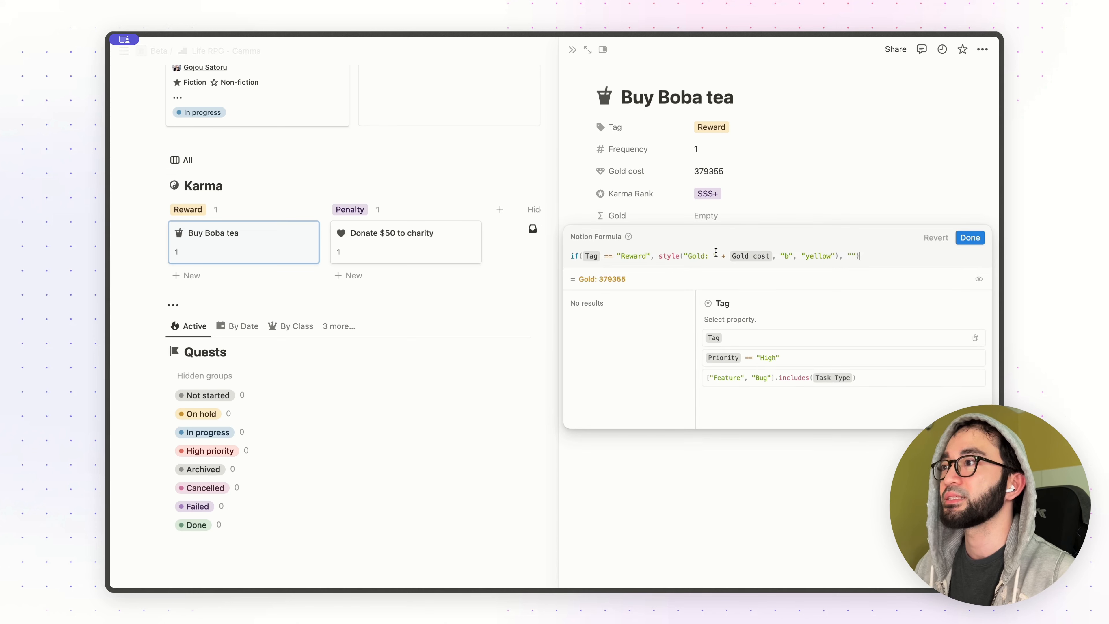
pyautogui.click(970, 238)
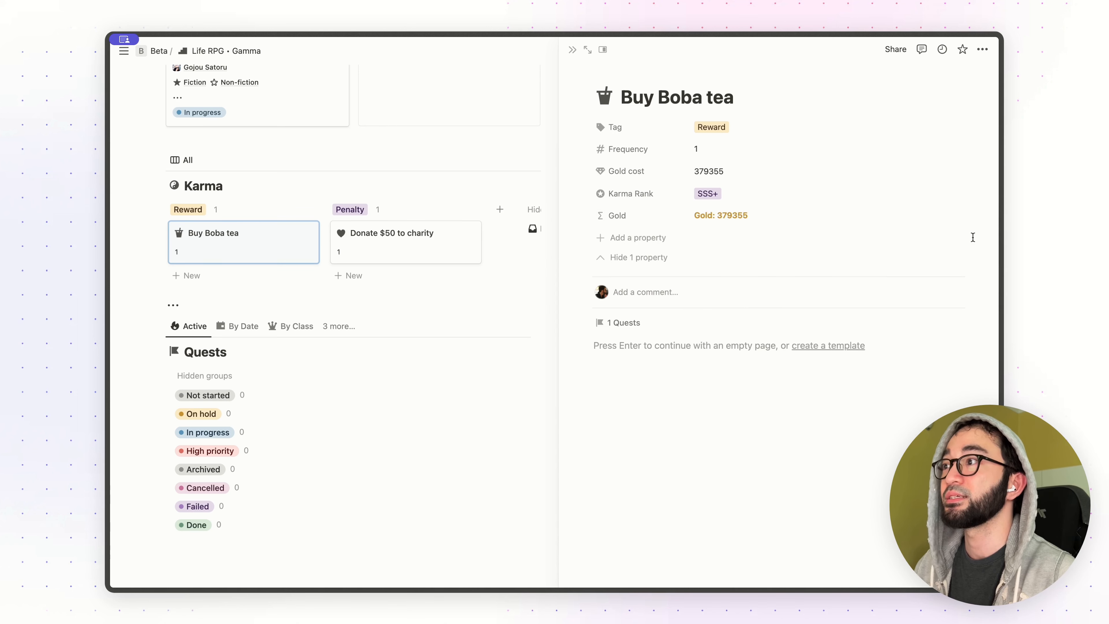
# - Add another Formula property named Rank to the Buy Boba tea reward
pyautogui.click(627, 238)
pyautogui.write('for')
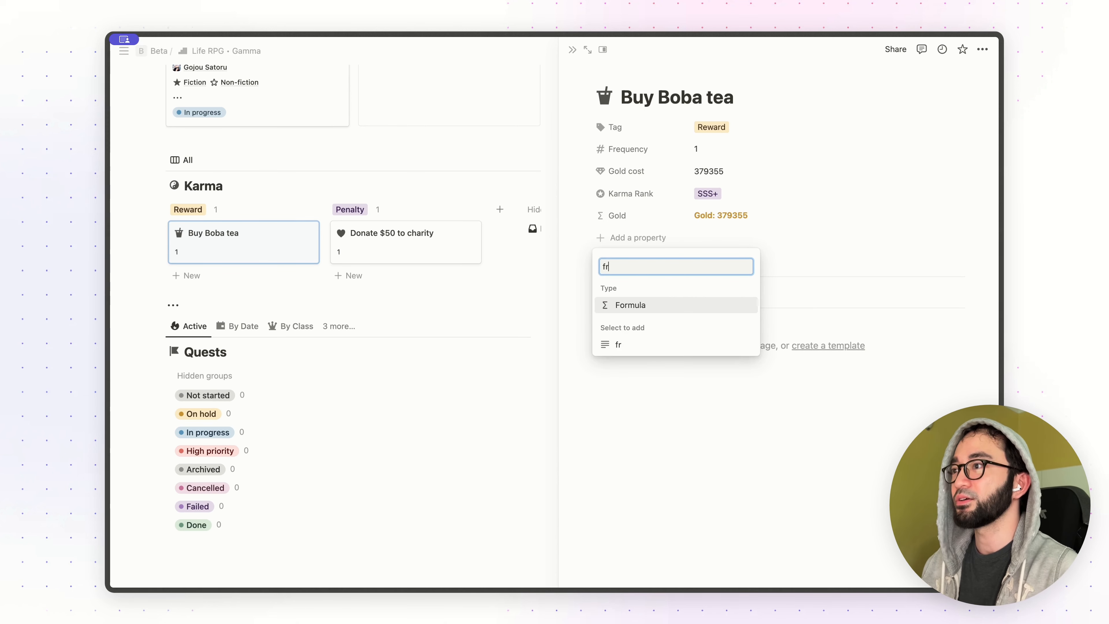
pyautogui.click(602, 311)
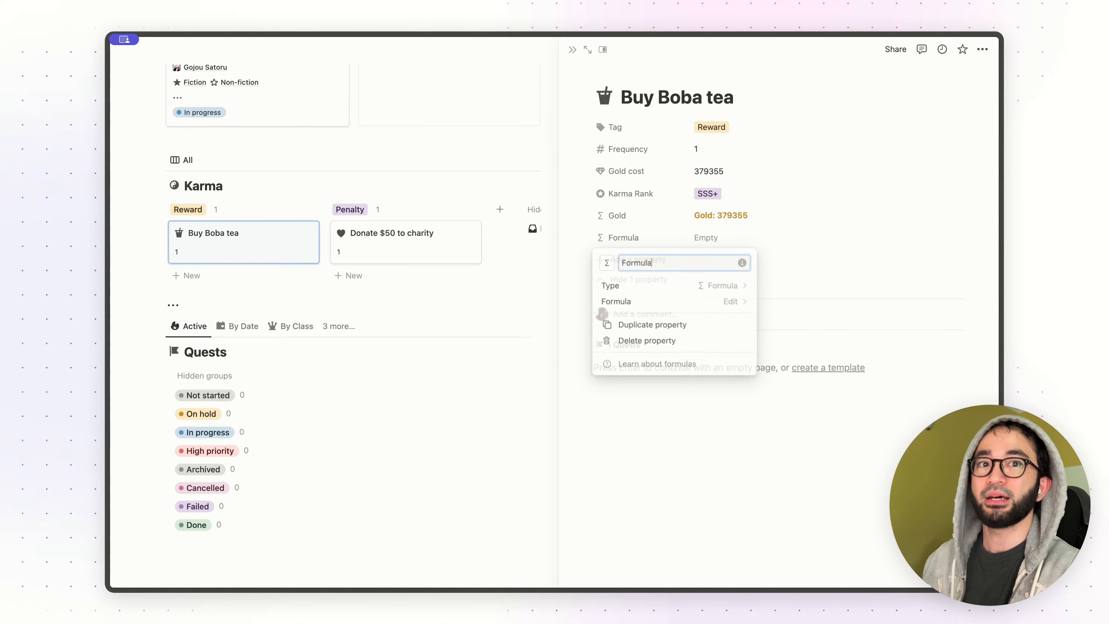
pyautogui.write('Rank')
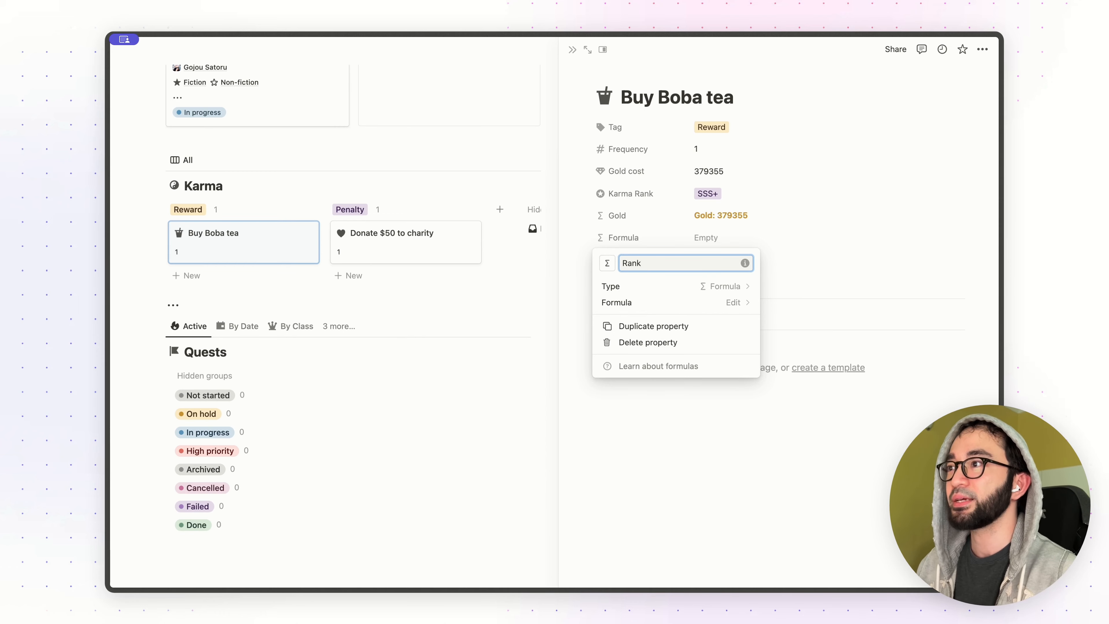
pyautogui.press('Escape')
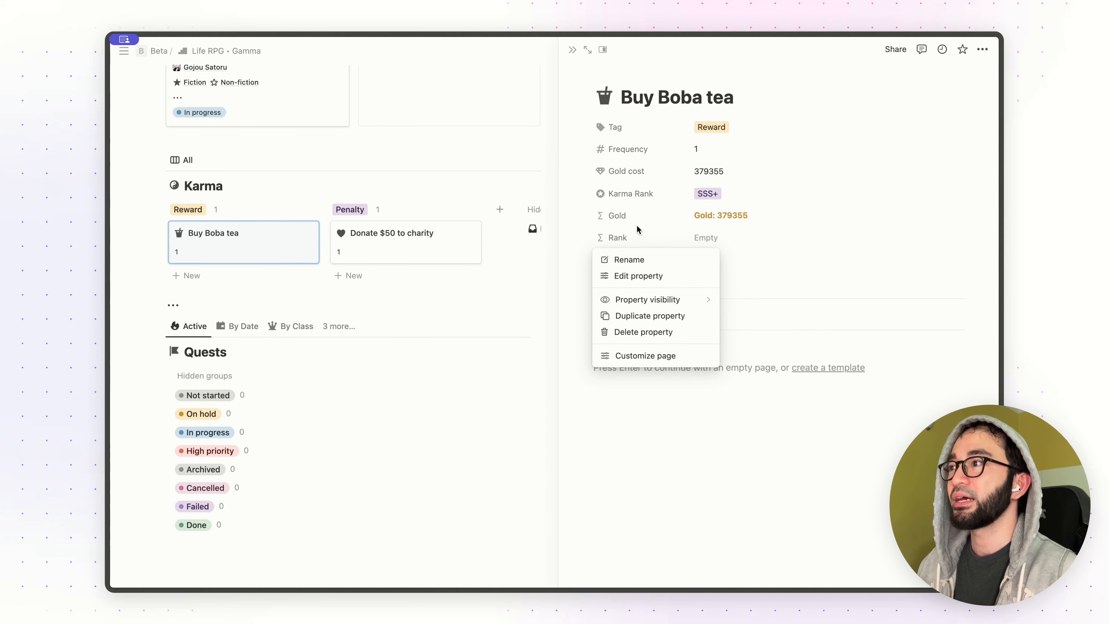
pyautogui.press('Escape')
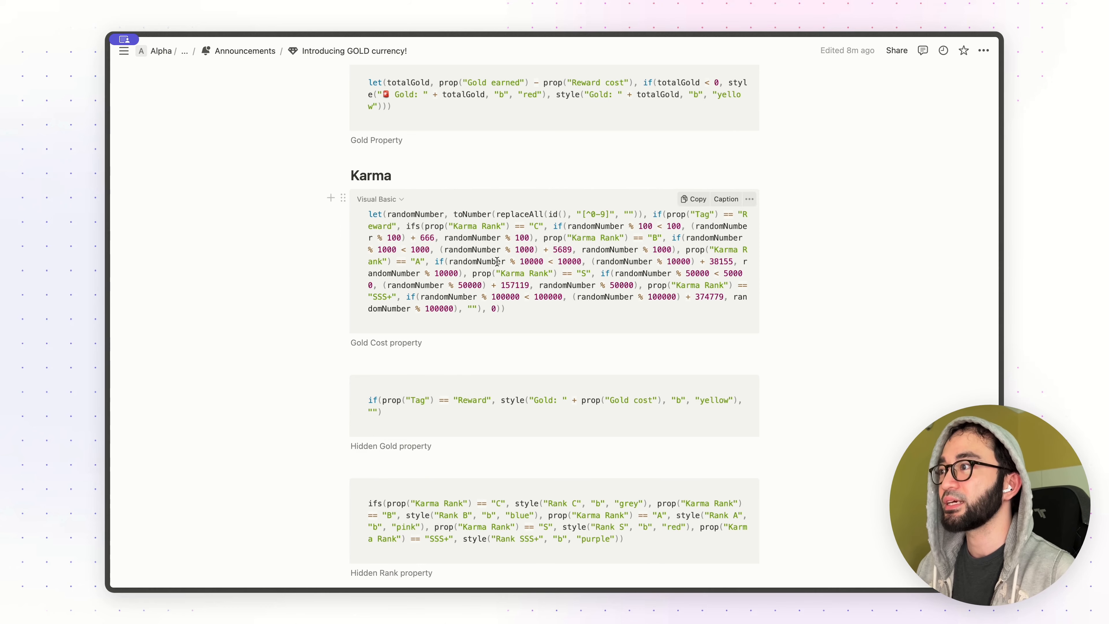
# - On the Introducing GOLD currency! page, copy the Karma section's Hidden Rank property formula
pyautogui.scroll(-3, 495, 259)
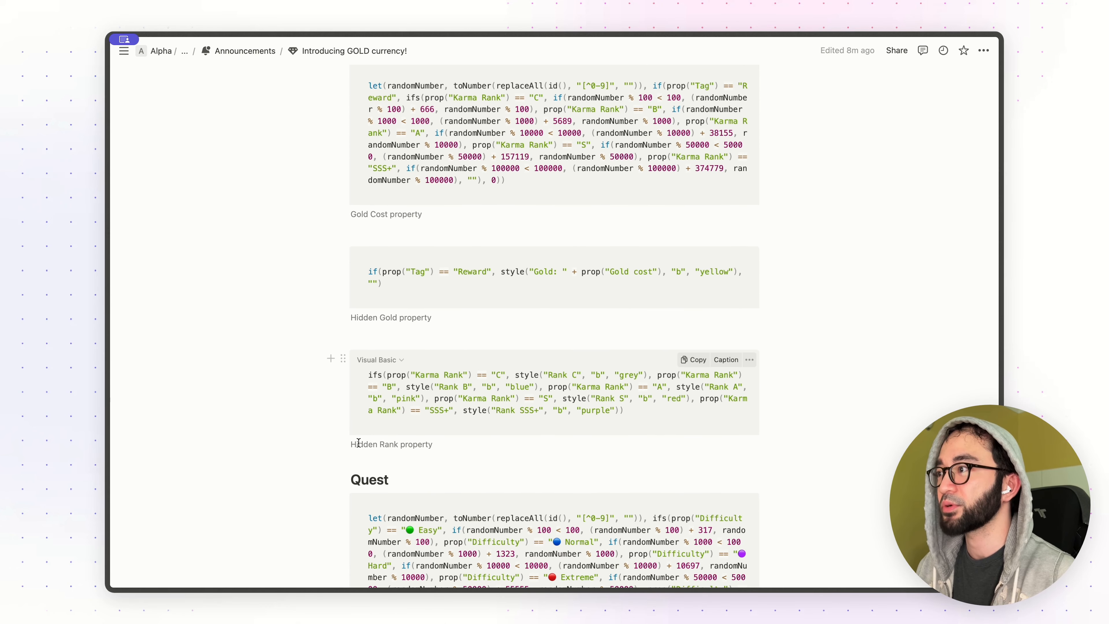
pyautogui.moveTo(352, 444); pyautogui.dragTo(409, 444)
pyautogui.click(704, 364)
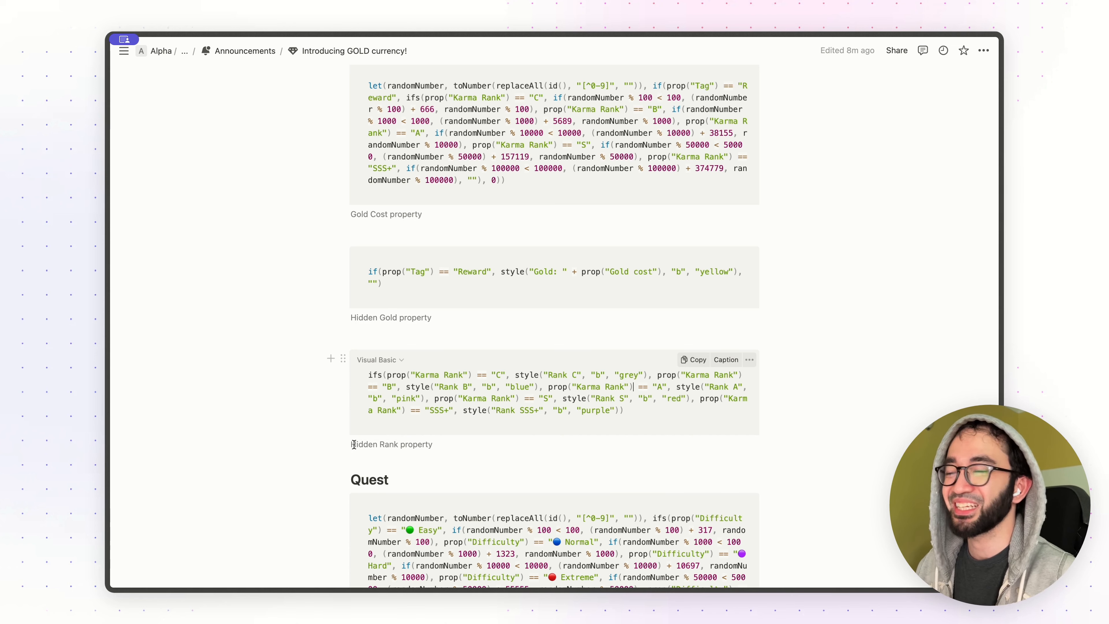
pyautogui.click(696, 361)
# - Return to the Buy Boba tea reward and save the copied code as the Rank formula
pyautogui.press('super+[')
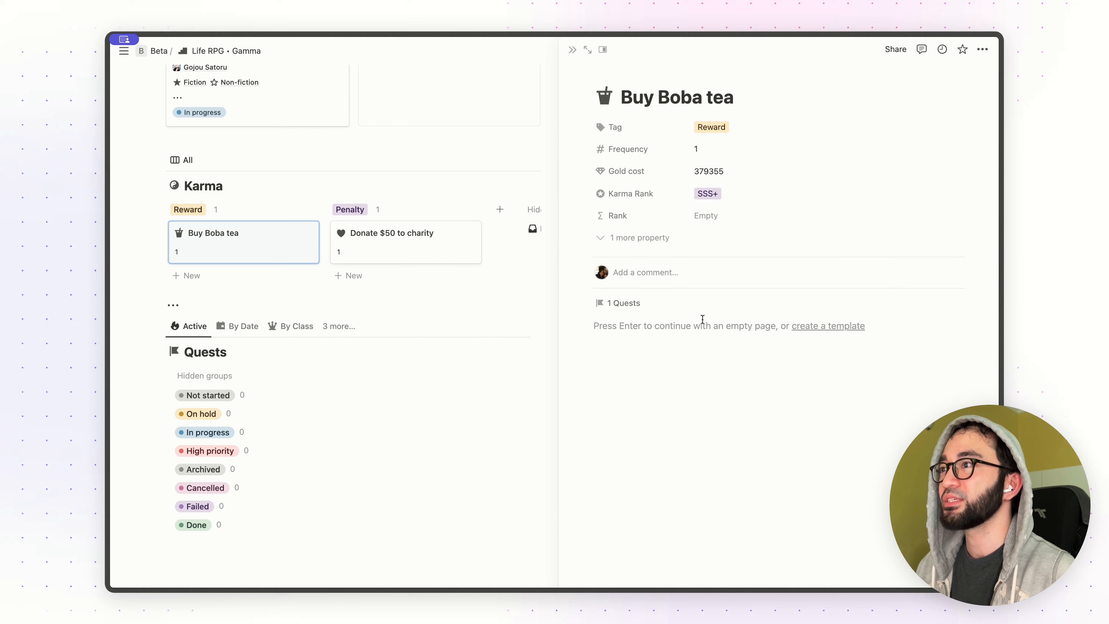
pyautogui.click(715, 217)
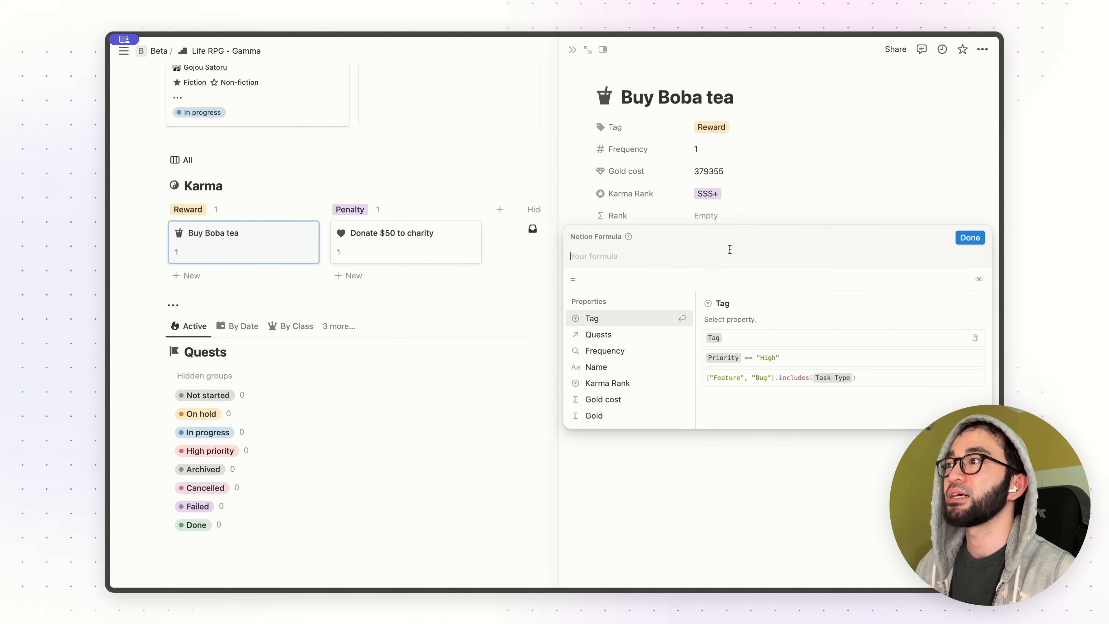
pyautogui.press('super+v')
pyautogui.click(970, 239)
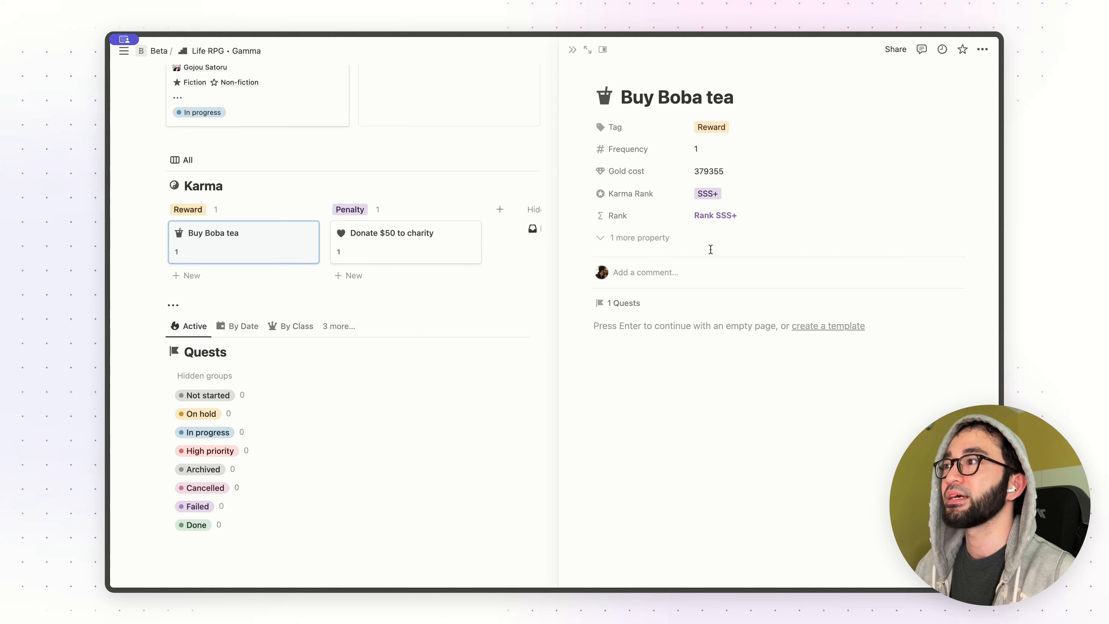
# - Set the Rank property's visibility to Always hide and close the Buy Boba tea page
pyautogui.click(626, 216)
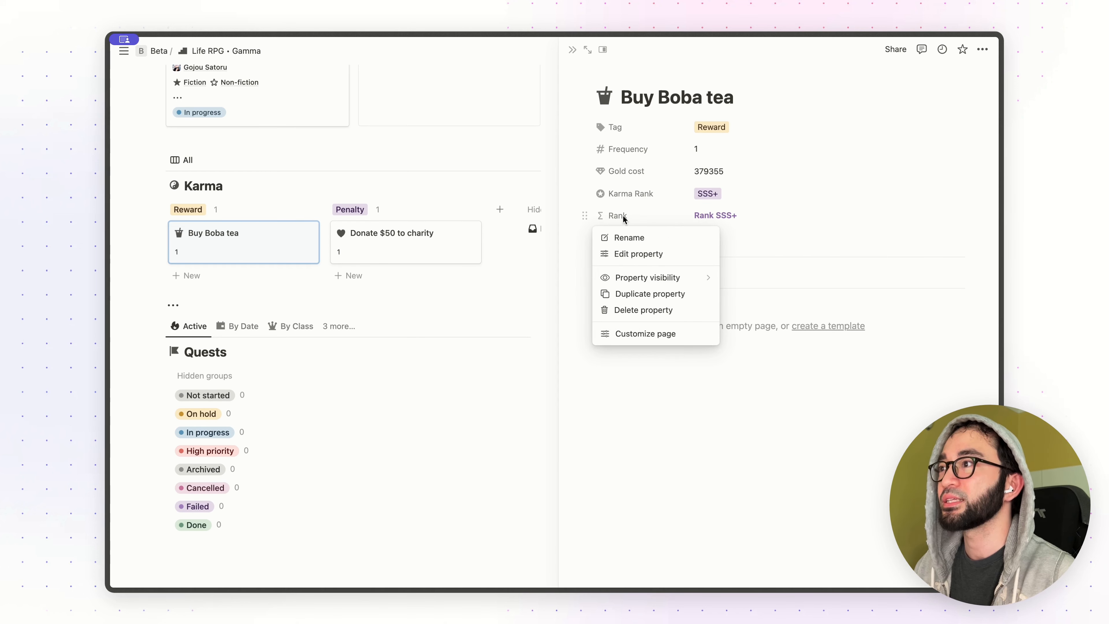
pyautogui.moveTo(639, 284)
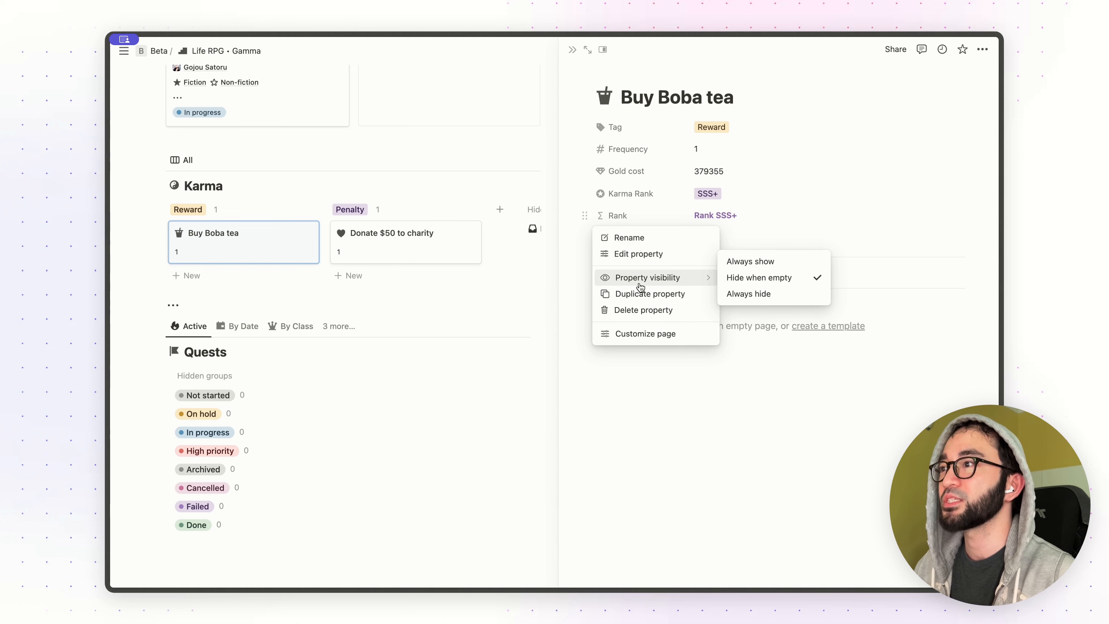
pyautogui.click(755, 297)
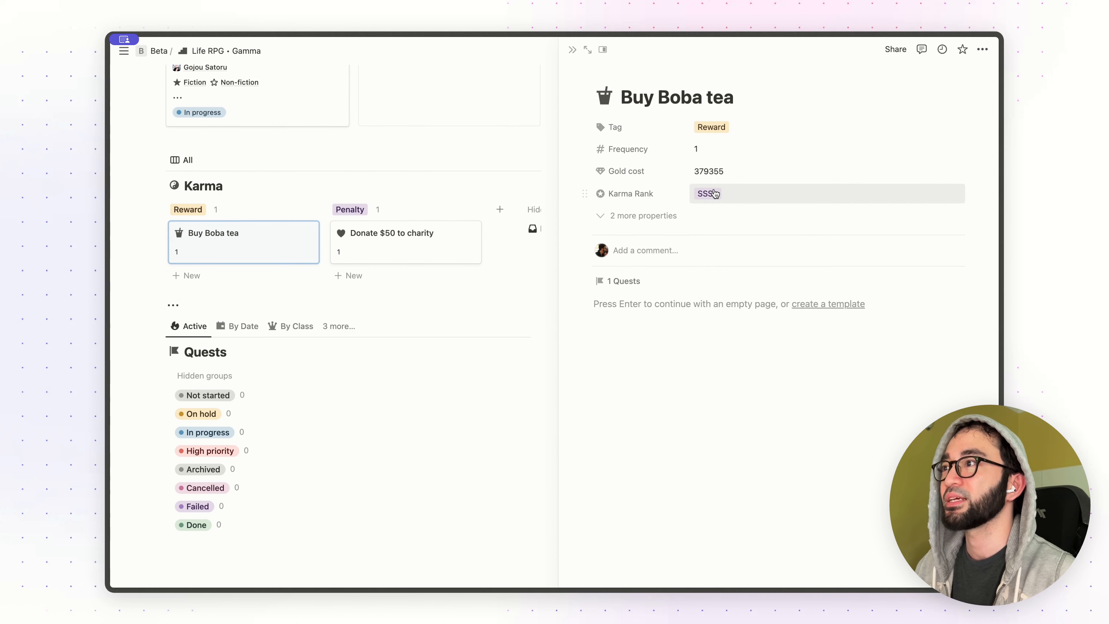
pyautogui.press('Escape')
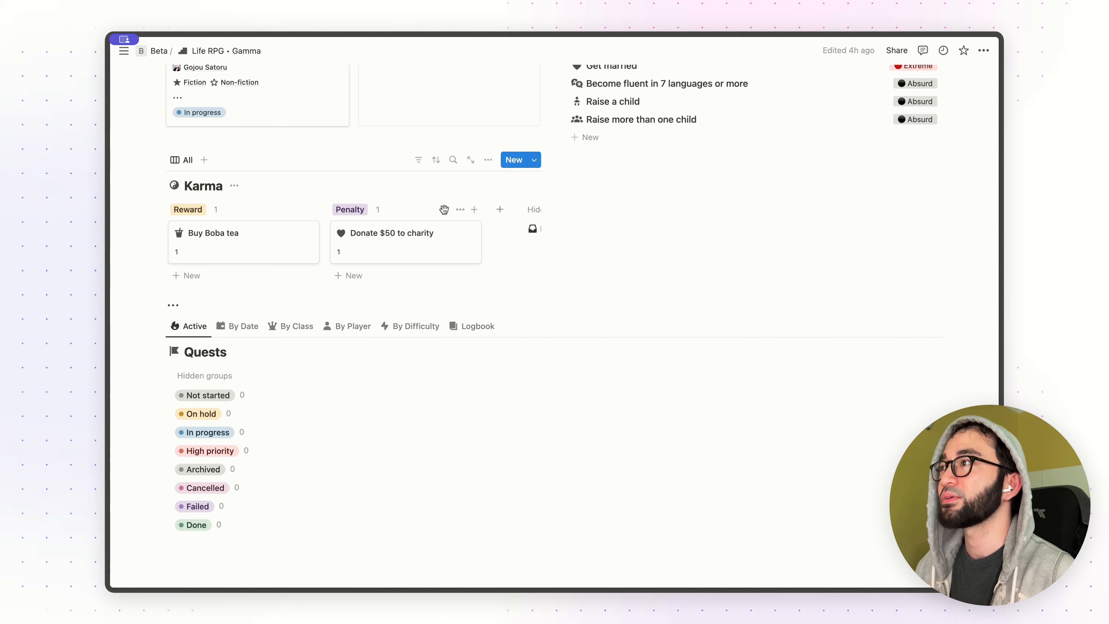
# - Try showing the Rank and Gold properties on the Karma board cards and hide both again
pyautogui.click(487, 161)
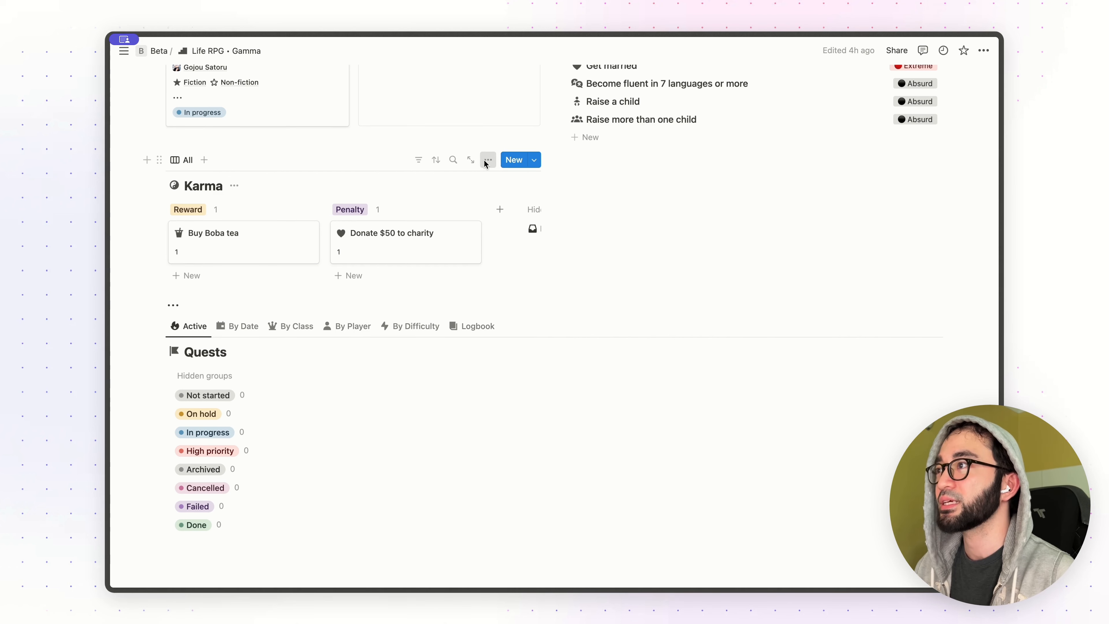
pyautogui.click(609, 251)
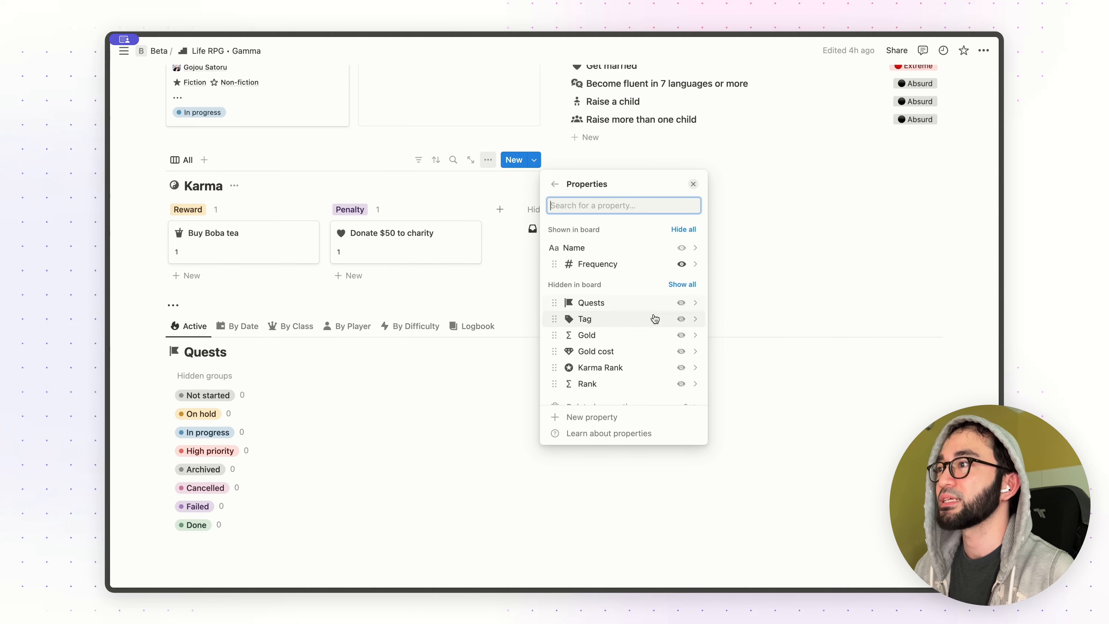
pyautogui.scroll(-1, 679, 371)
pyautogui.click(679, 371)
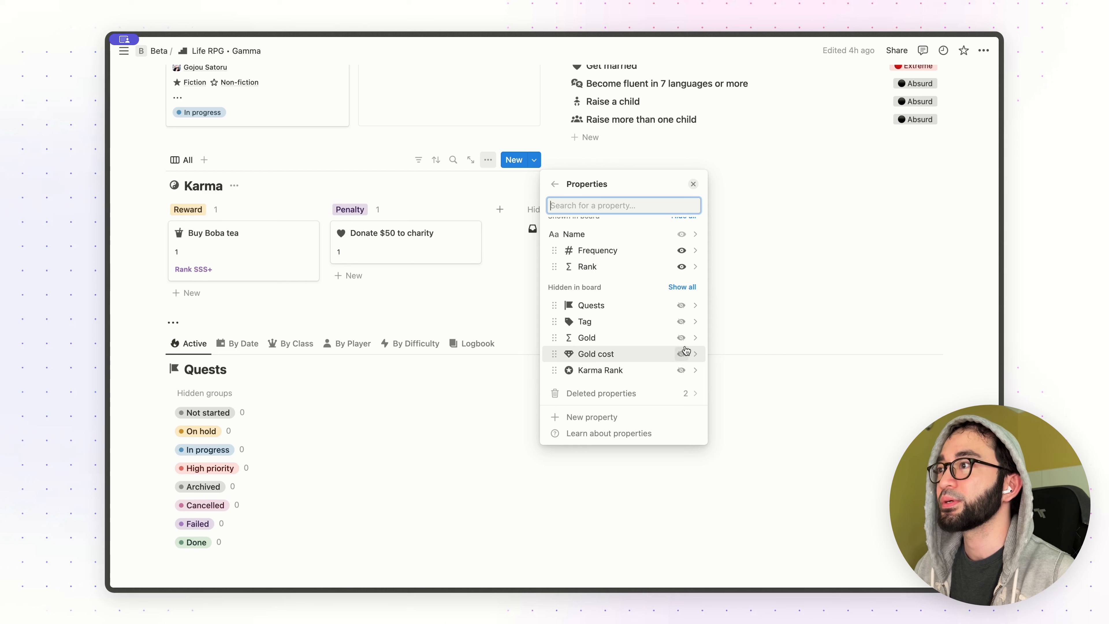
pyautogui.click(680, 338)
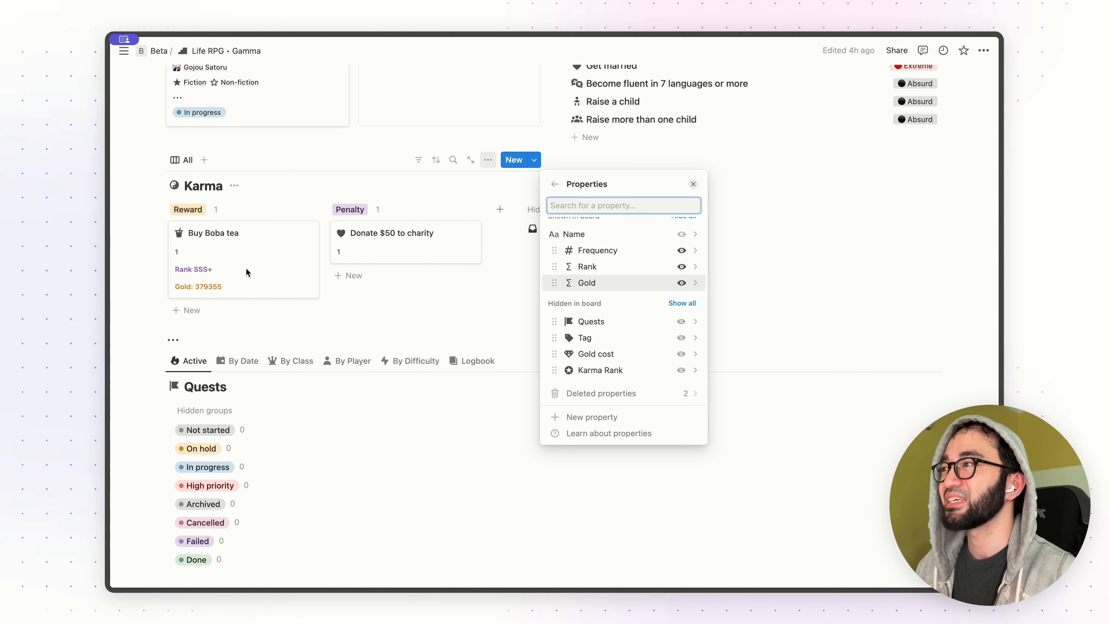
pyautogui.click(682, 266)
pyautogui.click(682, 267)
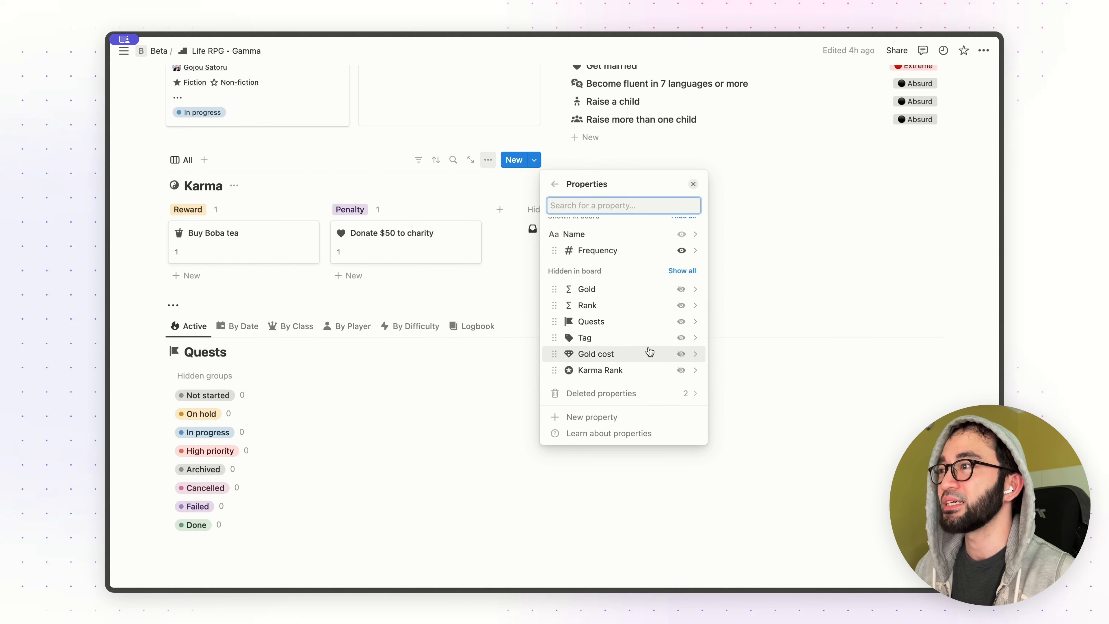
# - With Buy Boba tea open, try showing Karma Rank and Gold cost on the Karma board cards and hide both again
pyautogui.click(226, 250)
pyautogui.click(248, 250)
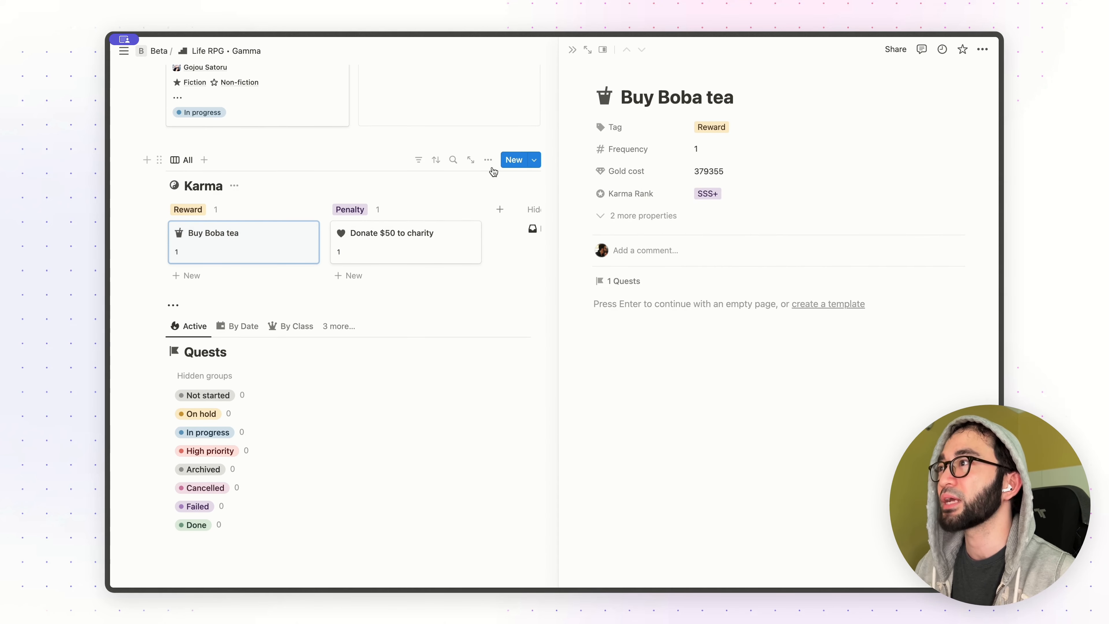
pyautogui.click(488, 160)
pyautogui.click(659, 252)
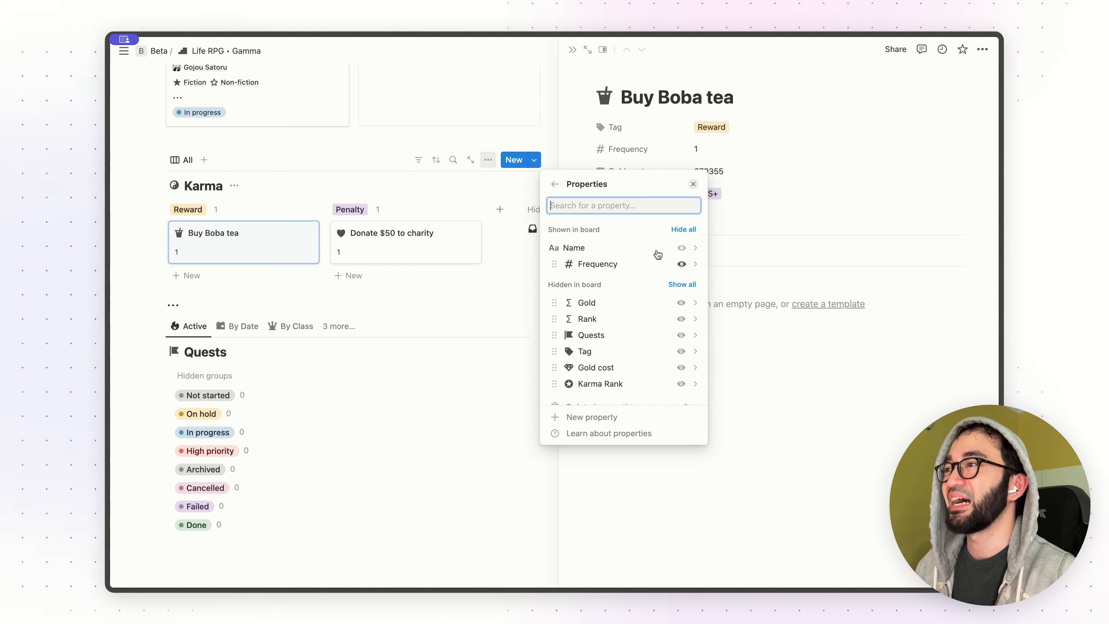
pyautogui.scroll(-1, 651, 310)
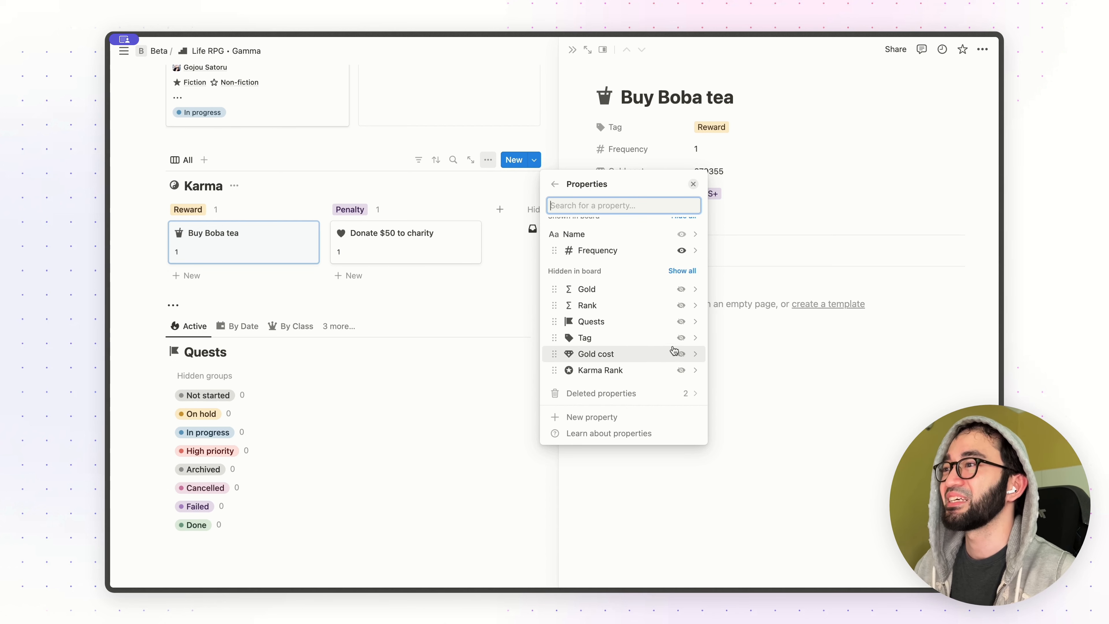
pyautogui.click(681, 370)
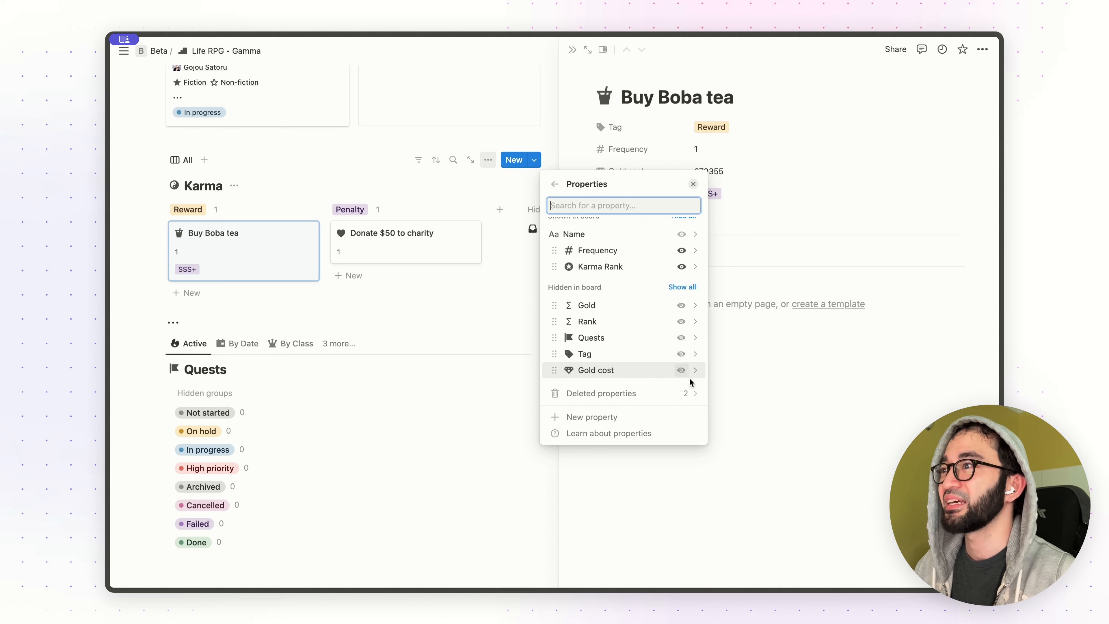
pyautogui.click(681, 369)
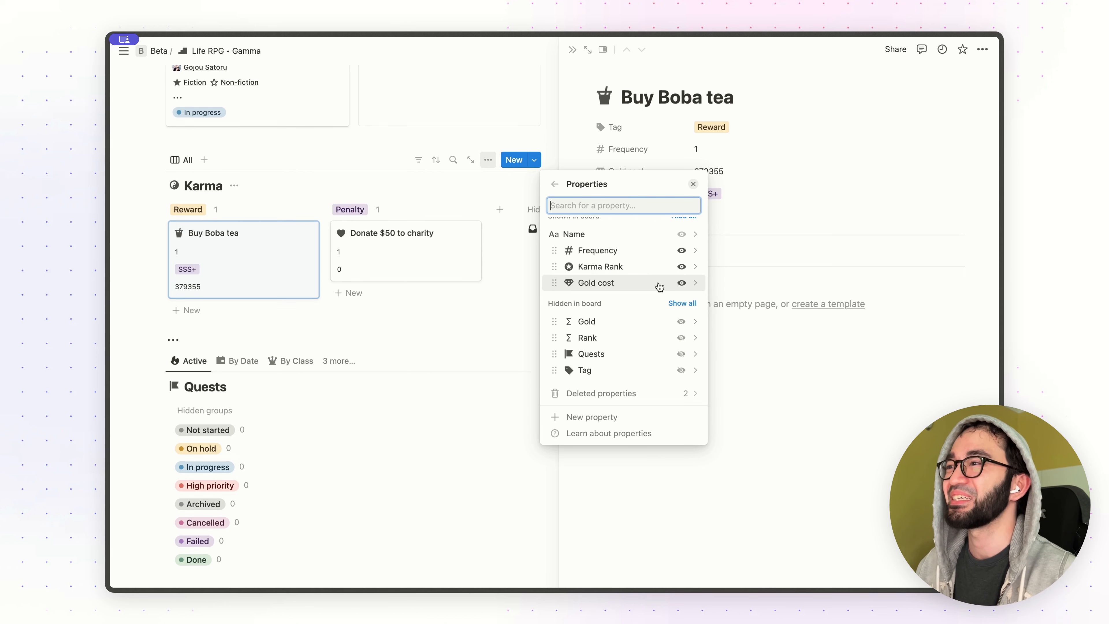
pyautogui.click(681, 267)
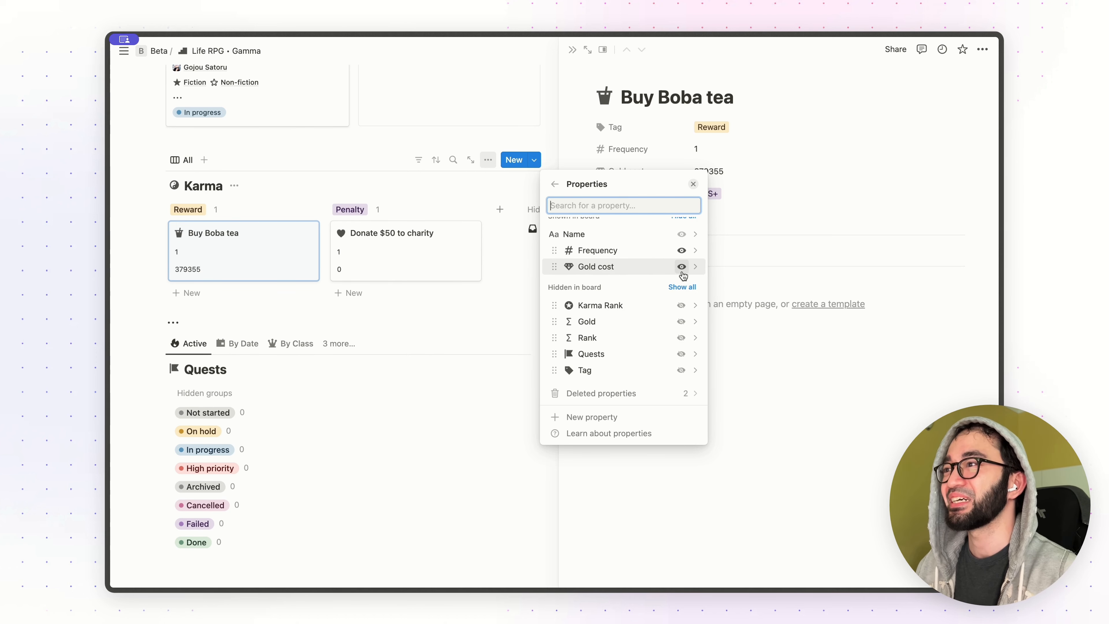
pyautogui.click(681, 267)
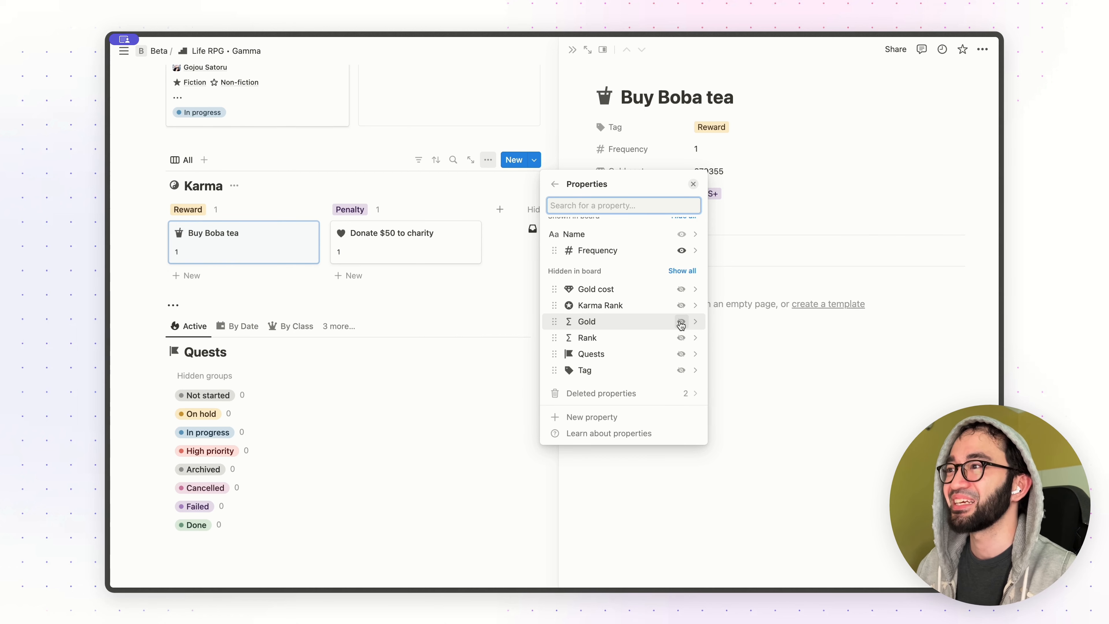
# - Show the formula properties Rank and Gold on the Karma board cards
pyautogui.click(681, 338)
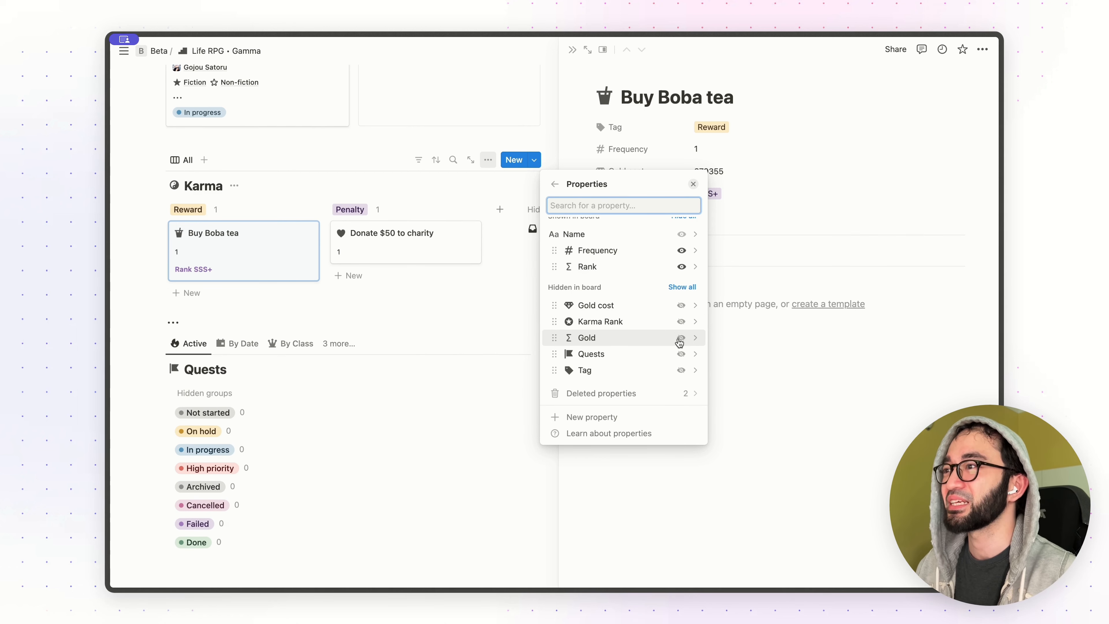
pyautogui.click(681, 338)
pyautogui.press('Escape')
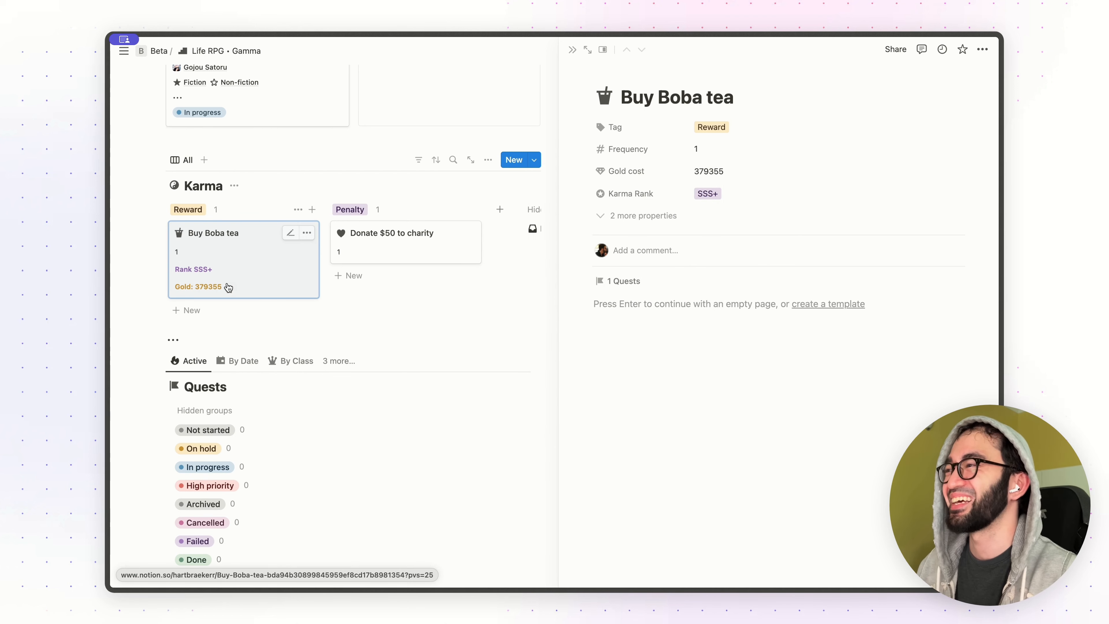
# - Set the Karma Rank of the Donate $50 to charity penalty to A and close its page
pyautogui.click(387, 255)
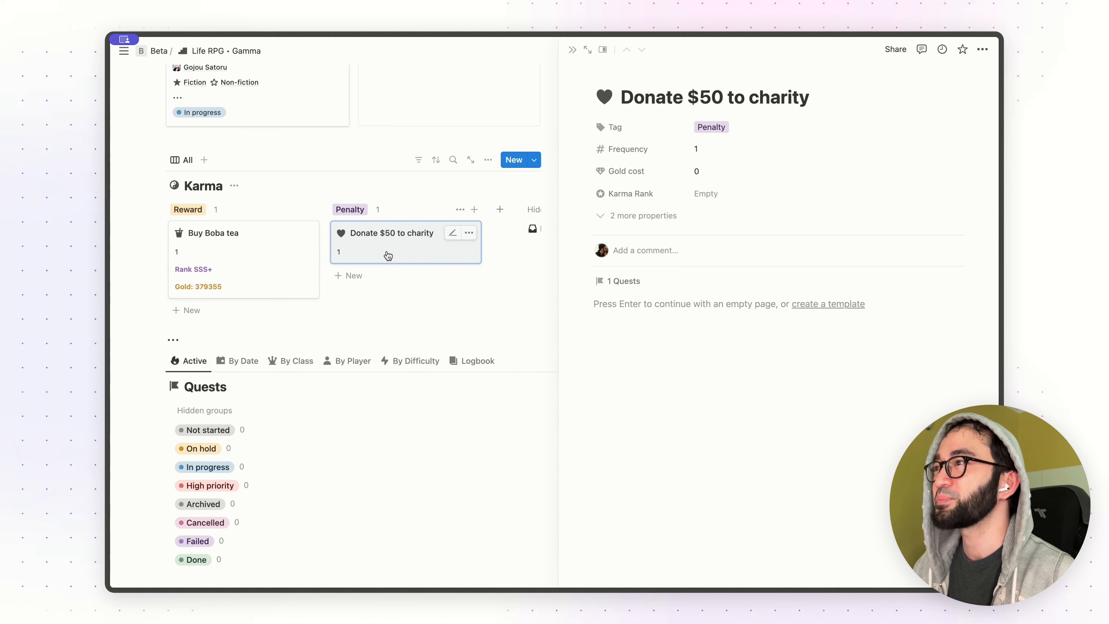
pyautogui.click(707, 195)
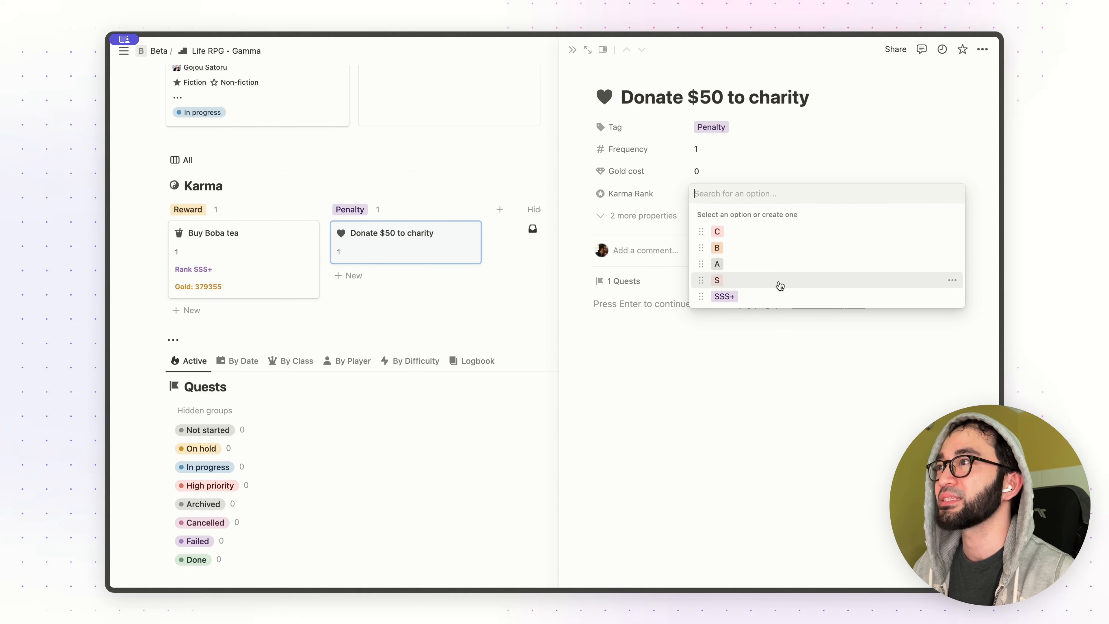
pyautogui.click(780, 264)
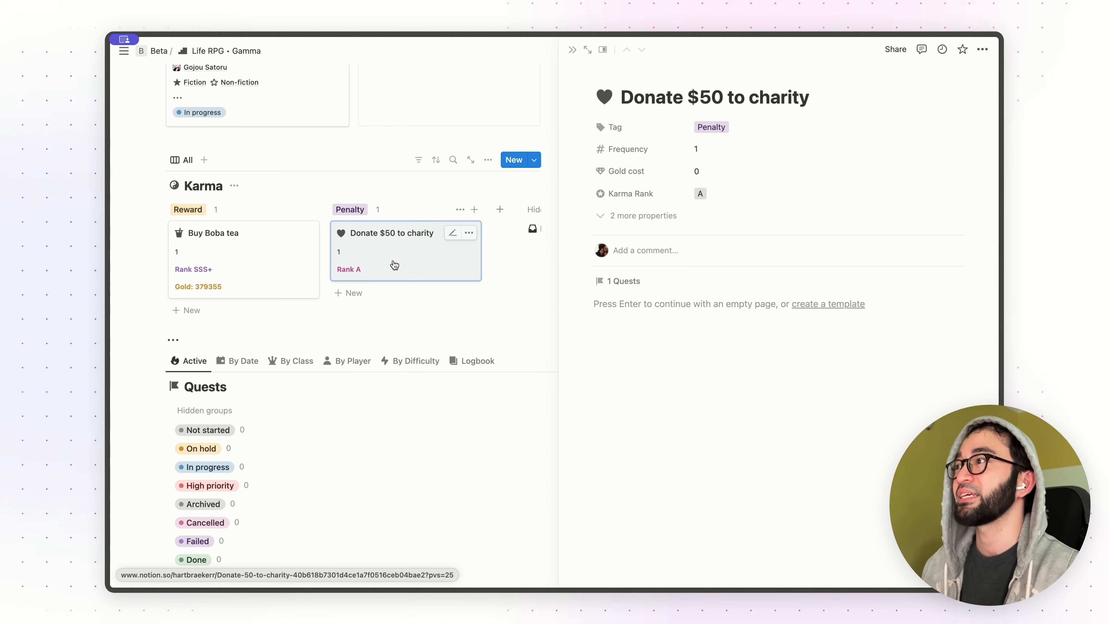
pyautogui.press('Escape')
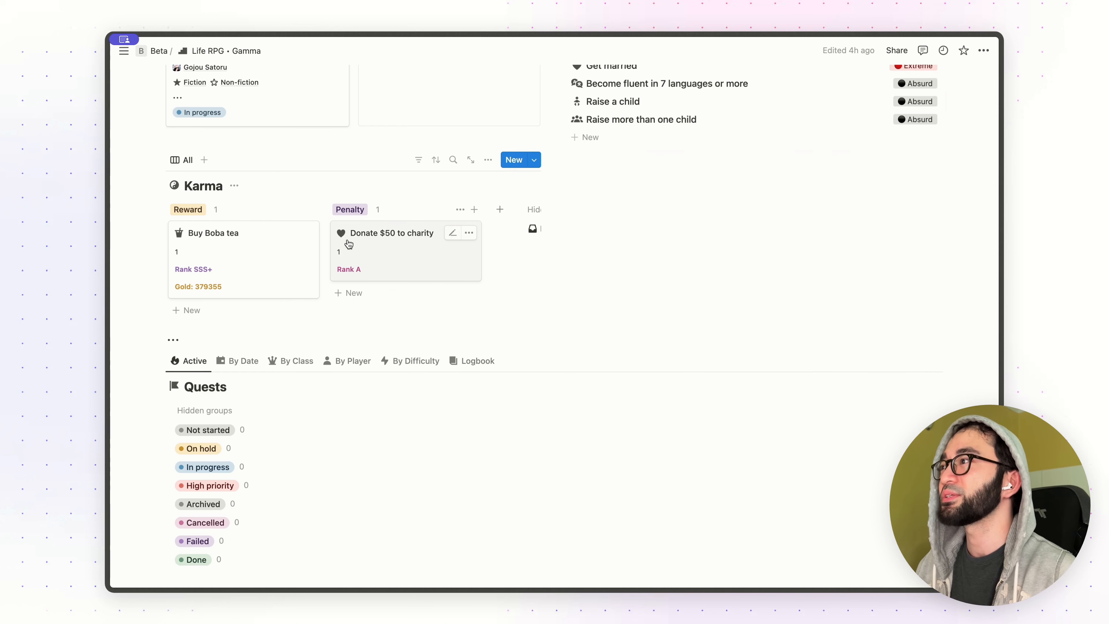
# - Switch the Quests database to its Logbook view and open the Absurd Quest page
pyautogui.scroll(-3, 341, 245)
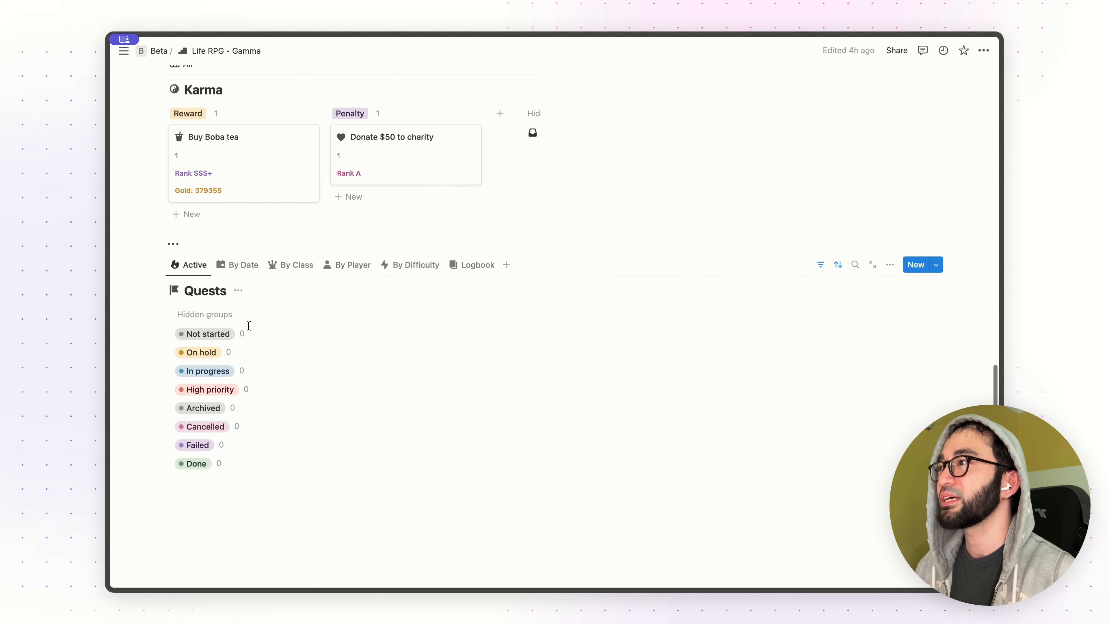
pyautogui.click(478, 265)
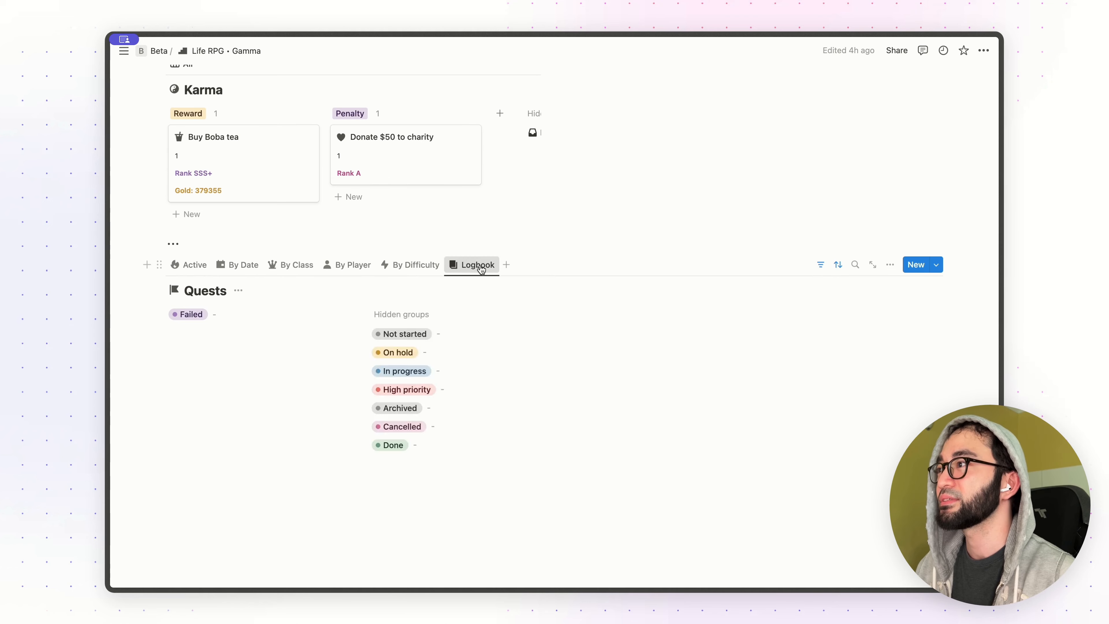
pyautogui.click(268, 369)
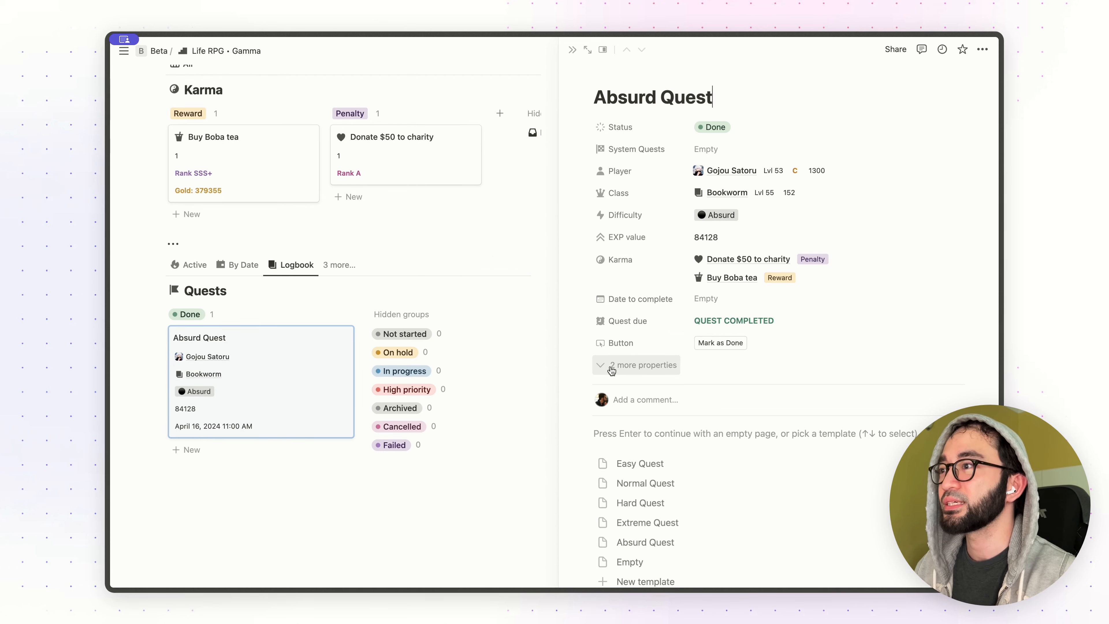
# - Add a formula property named Gold value to the Absurd Quest page
pyautogui.click(626, 370)
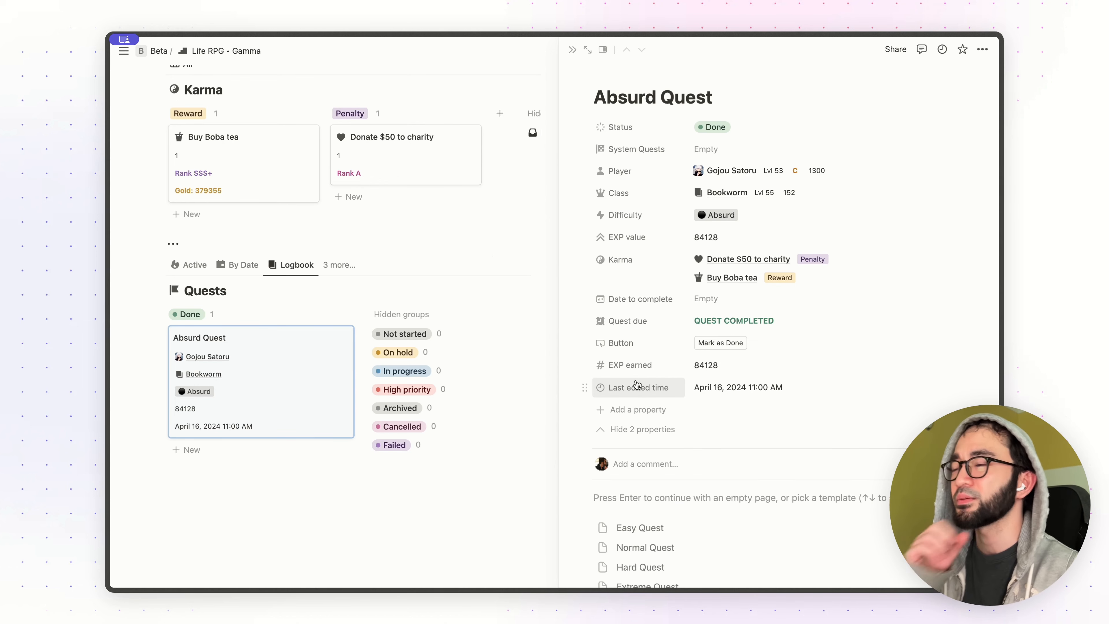
pyautogui.click(640, 410)
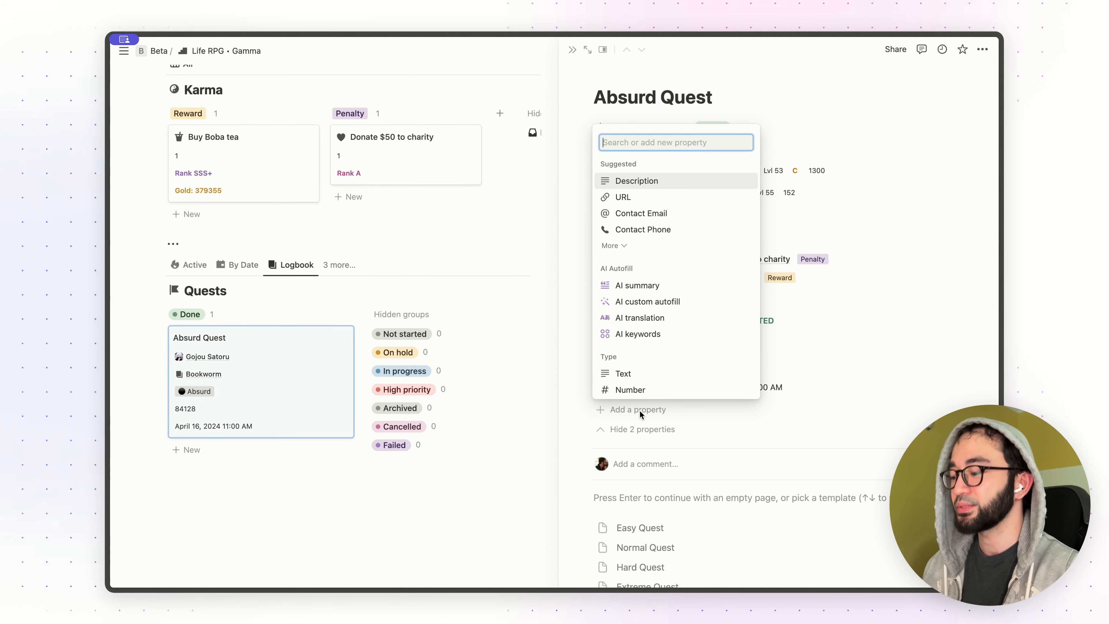
pyautogui.write('for')
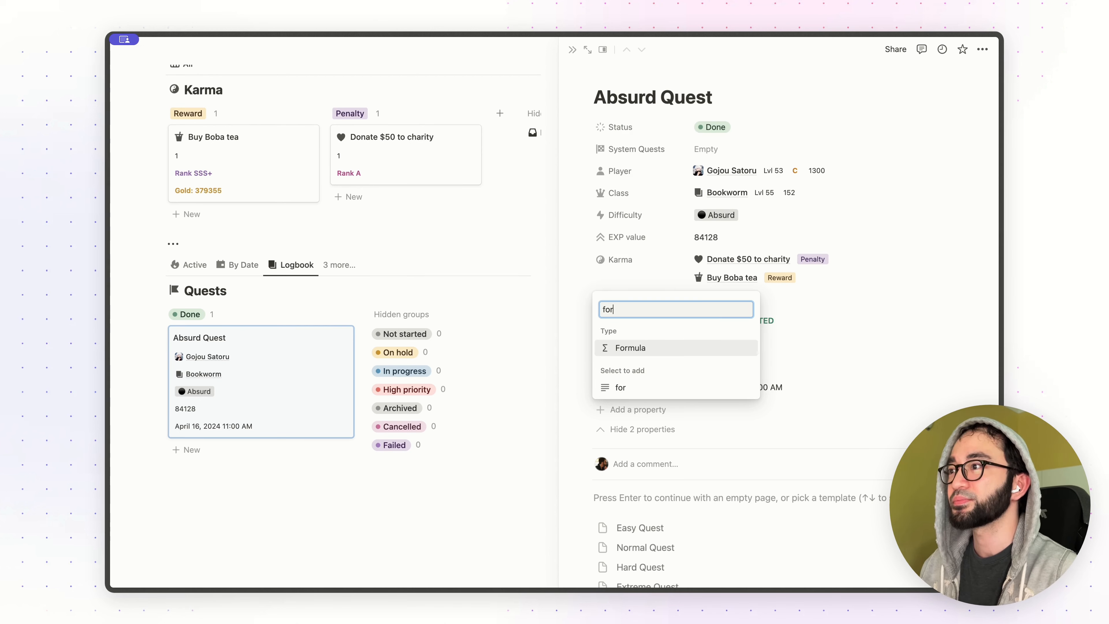
pyautogui.press('Return')
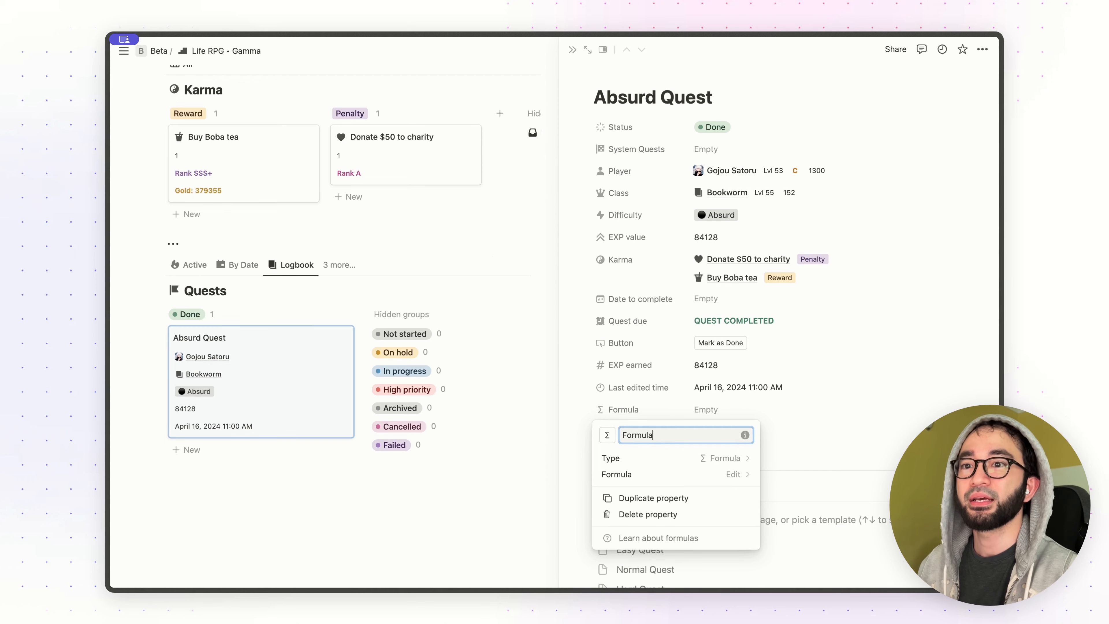
pyautogui.doubleClick(677, 434)
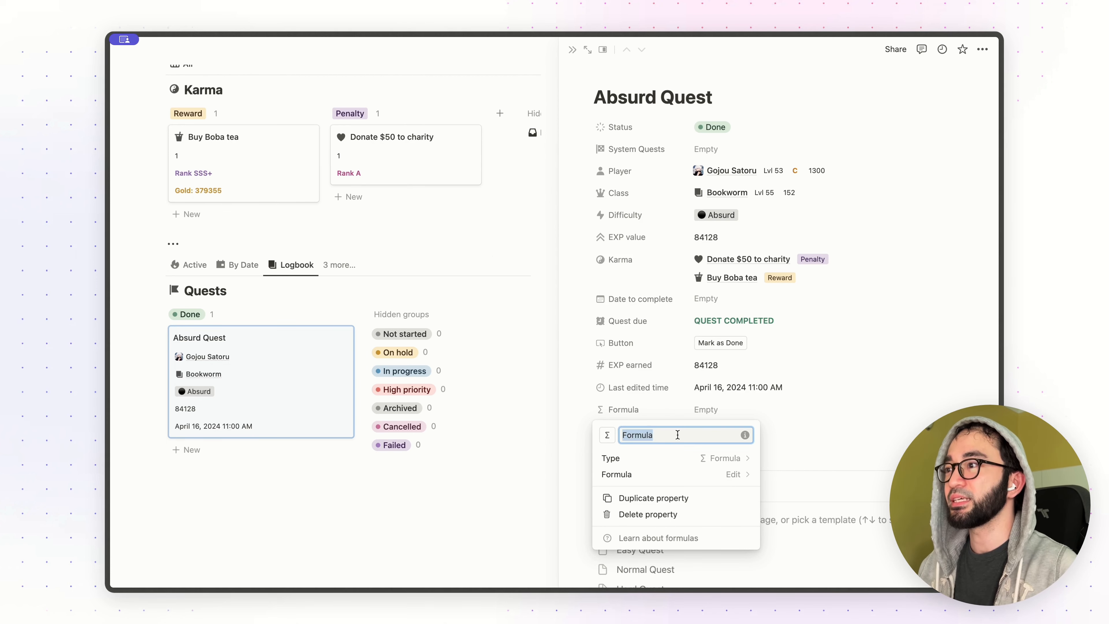
pyautogui.write('G')
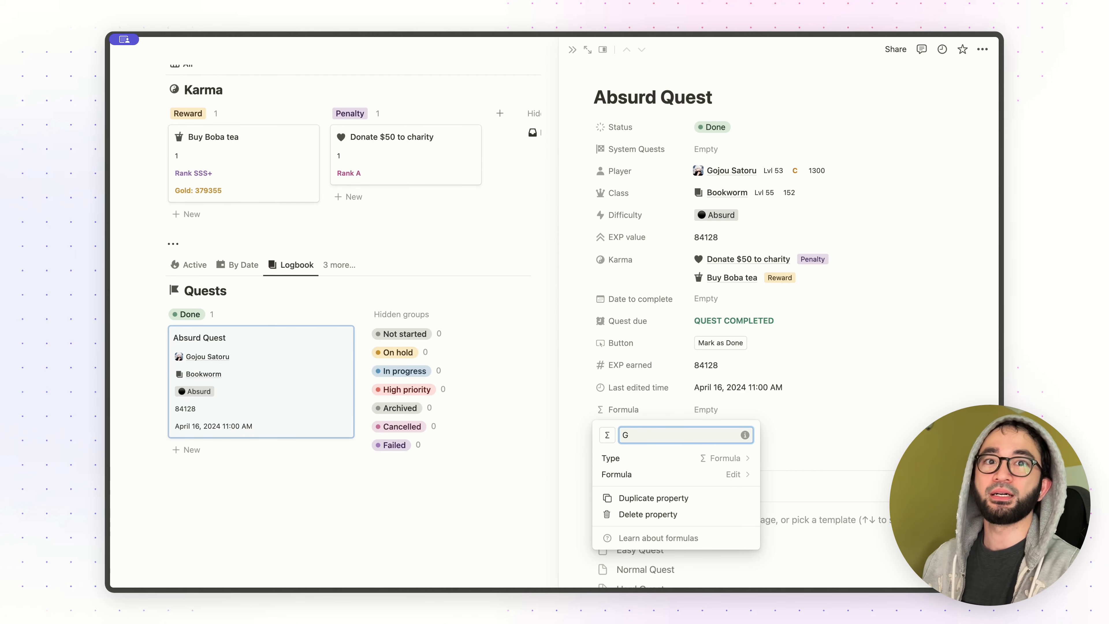
pyautogui.write('old value')
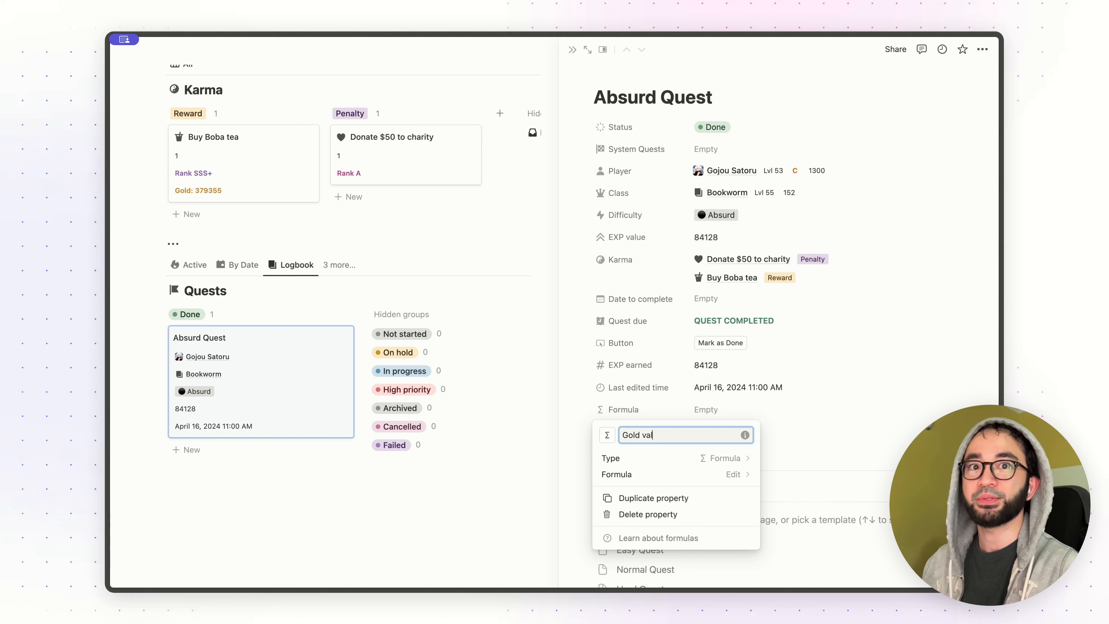
# - Give the Gold value property the diamond icon and place it directly below EXP value
pyautogui.click(607, 435)
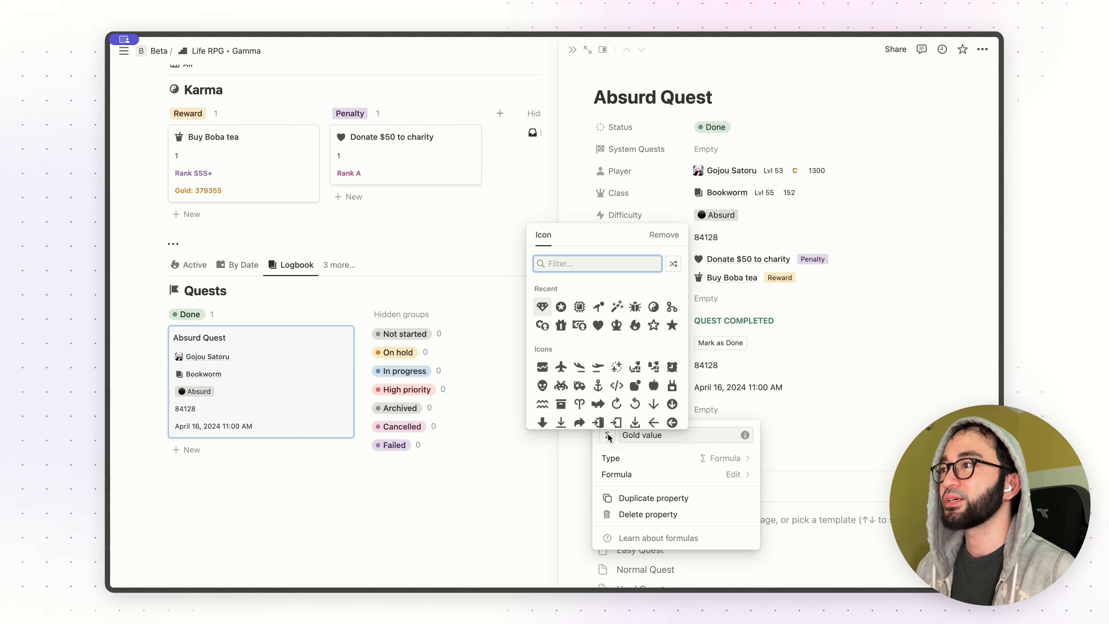
pyautogui.click(540, 308)
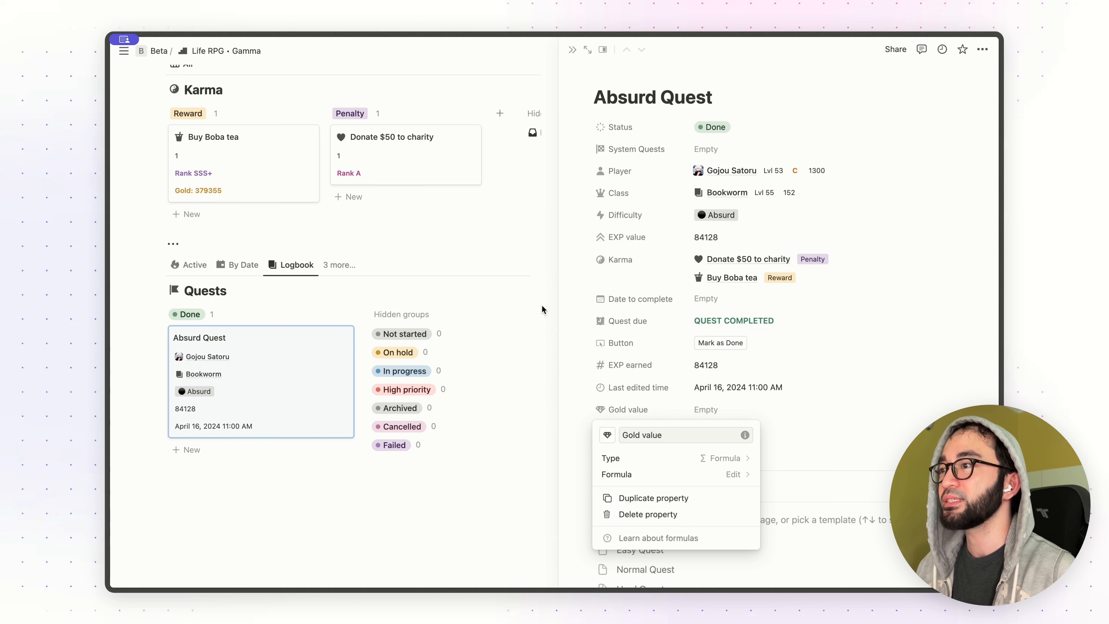
pyautogui.press('Escape')
pyautogui.click(638, 411)
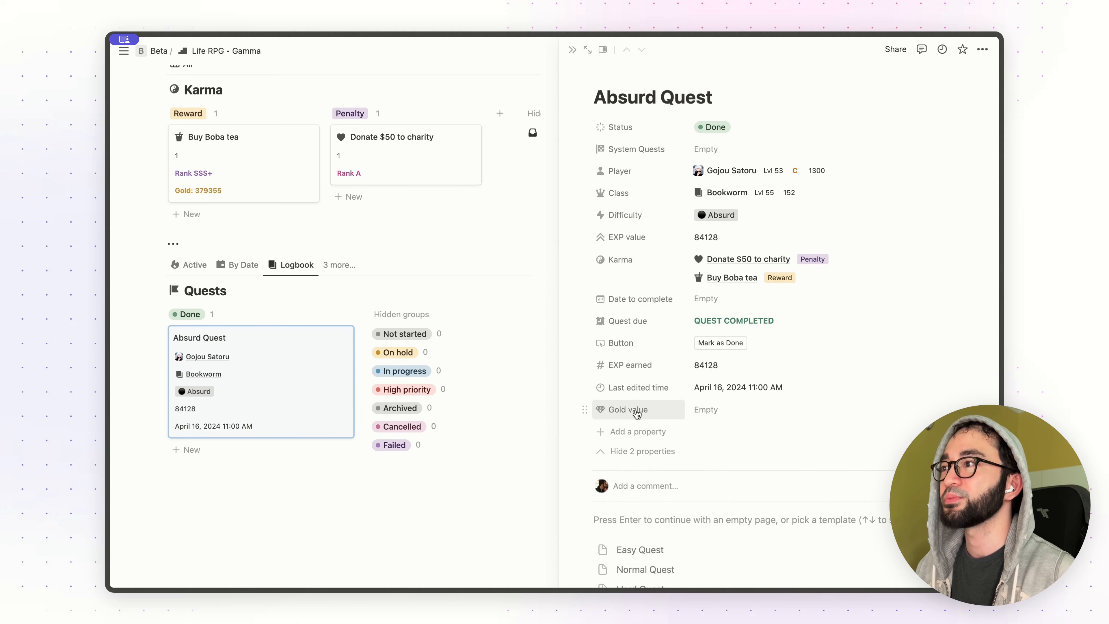
pyautogui.moveTo(638, 409); pyautogui.dragTo(652, 264)
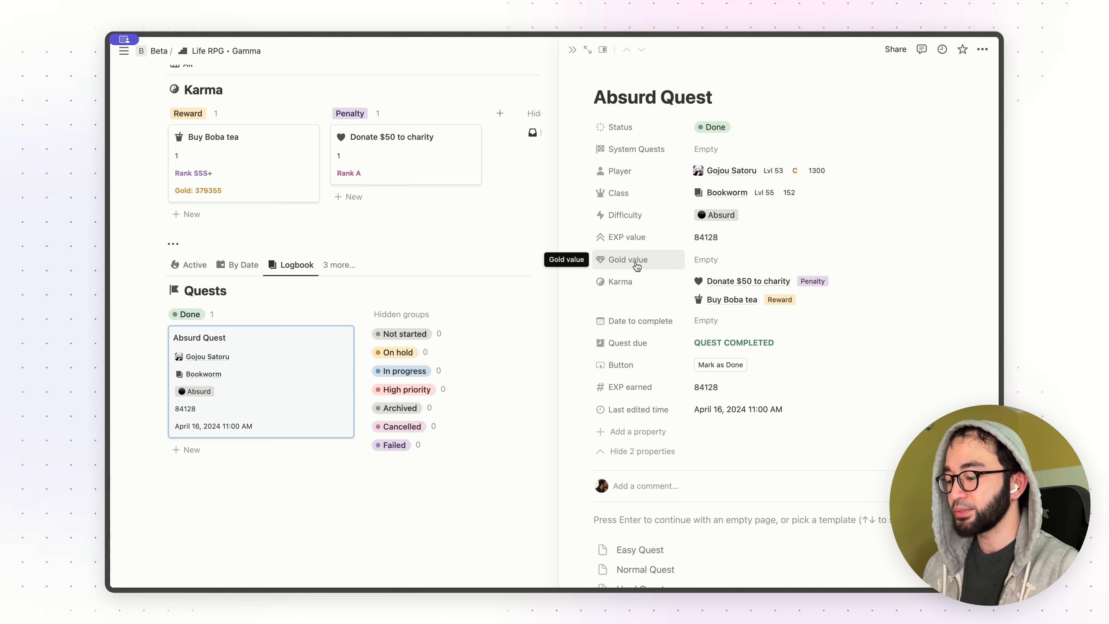
# - Open the Introducing GOLD currency! announcement and copy the Quest section's Gold Value property formula
pyautogui.press('super+p')
pyautogui.press('Down')
pyautogui.press('Down')
pyautogui.press('Down')
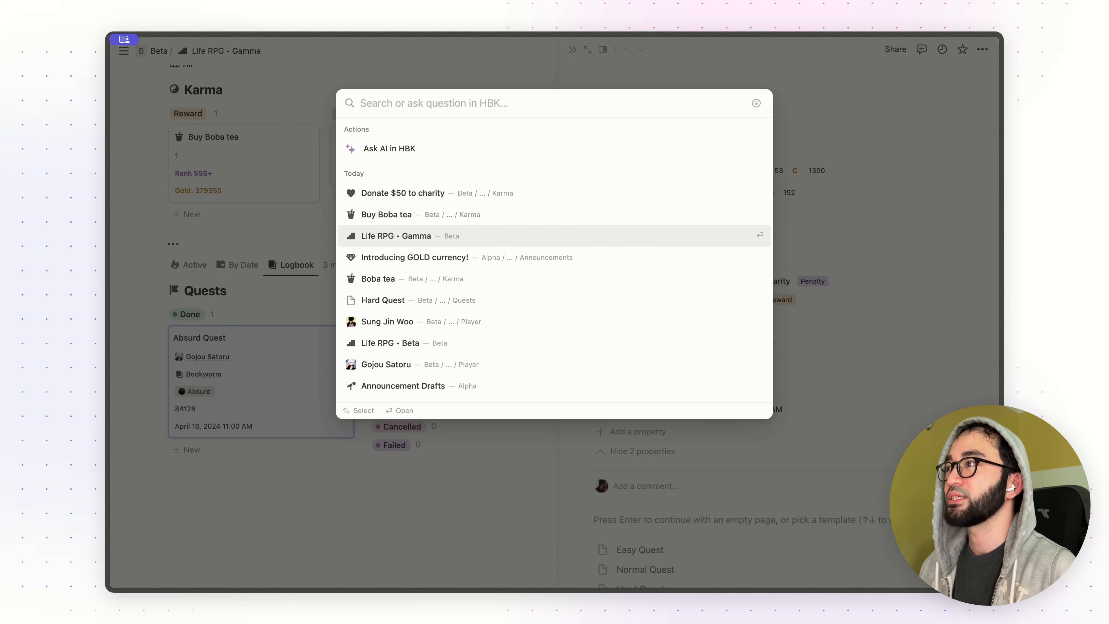
pyautogui.press('Return')
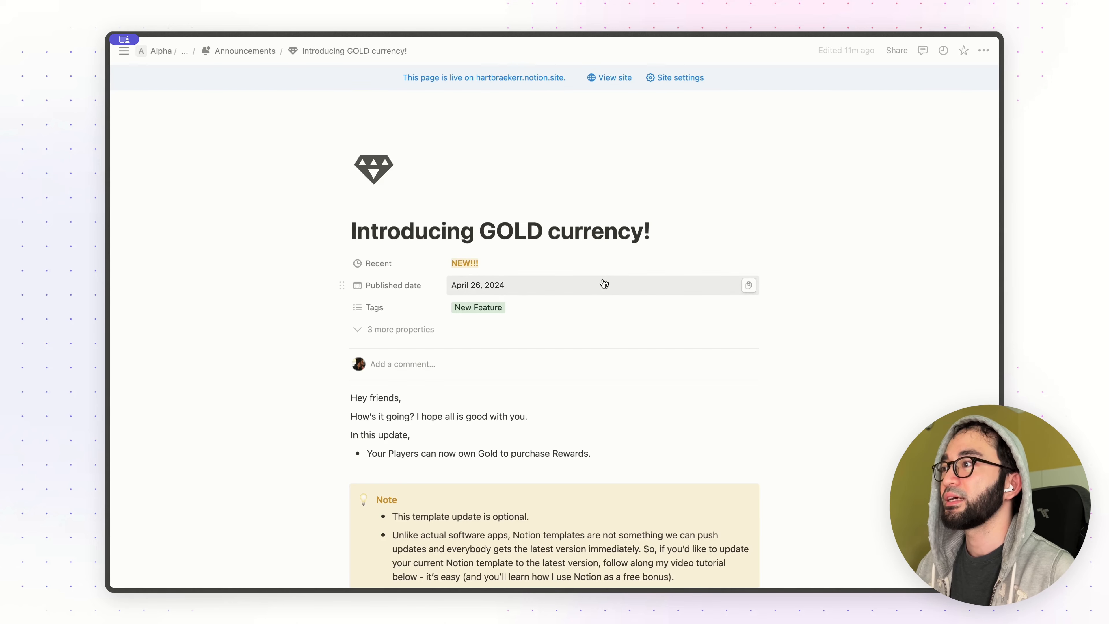
pyautogui.scroll(-8, 602, 278)
pyautogui.scroll(-15, 602, 278)
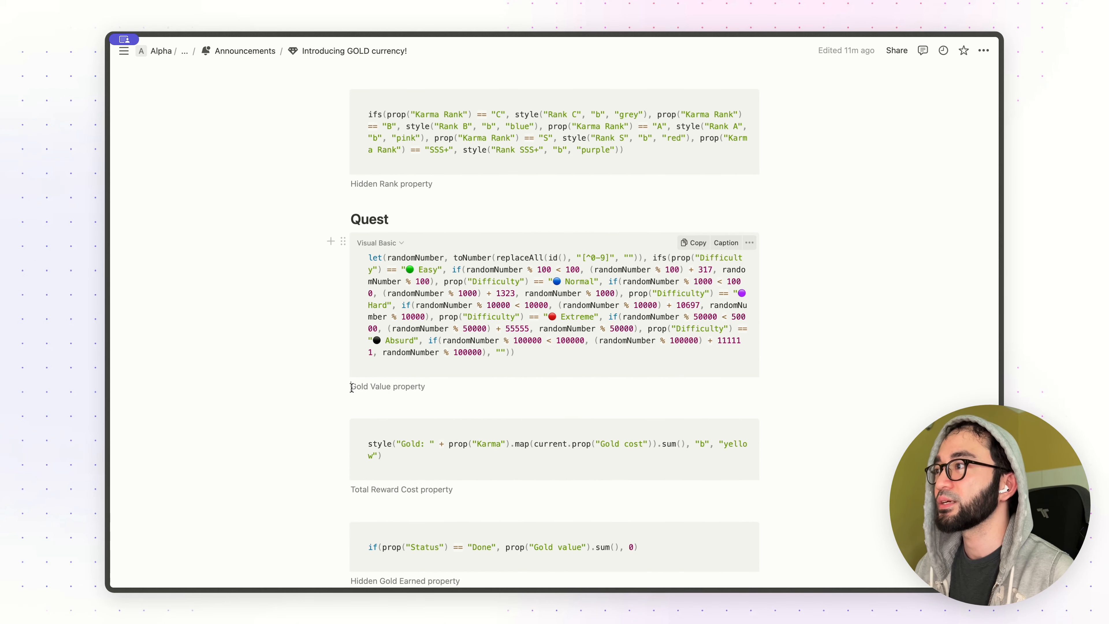
pyautogui.moveTo(351, 387); pyautogui.dragTo(422, 387)
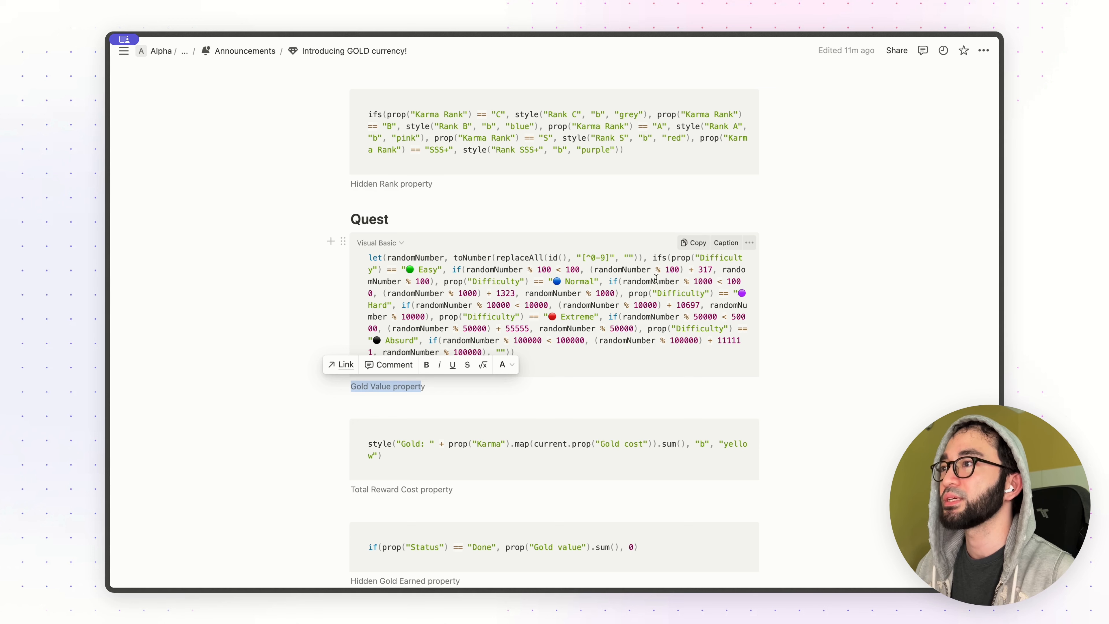
pyautogui.click(694, 245)
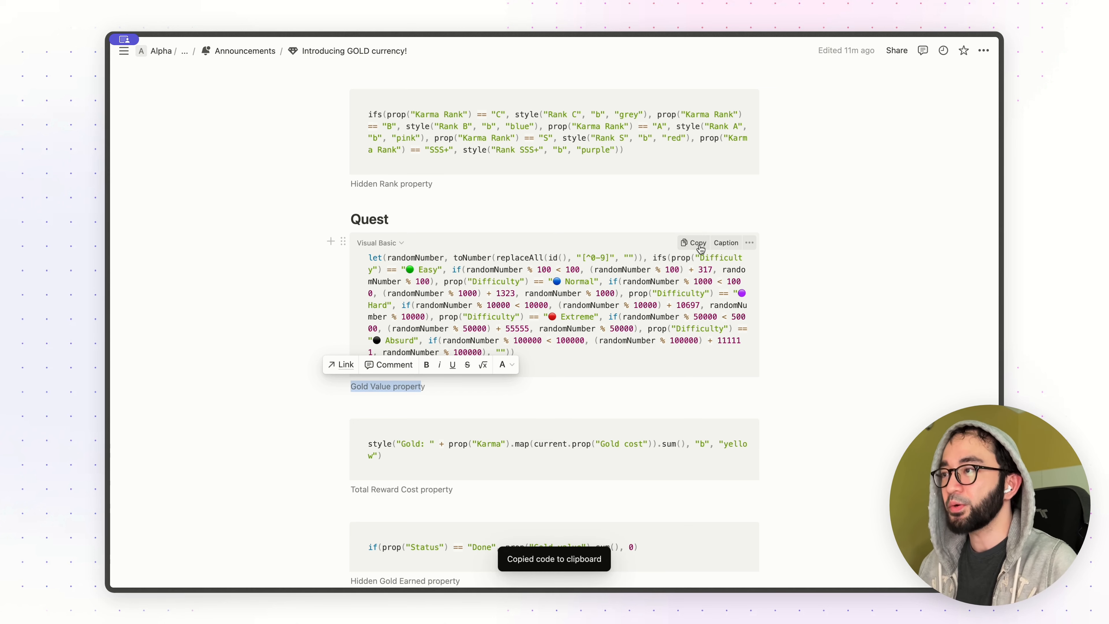
# - Return to the Absurd Quest page and save the copied formula in the Gold value property
pyautogui.press('super+bracketleft')
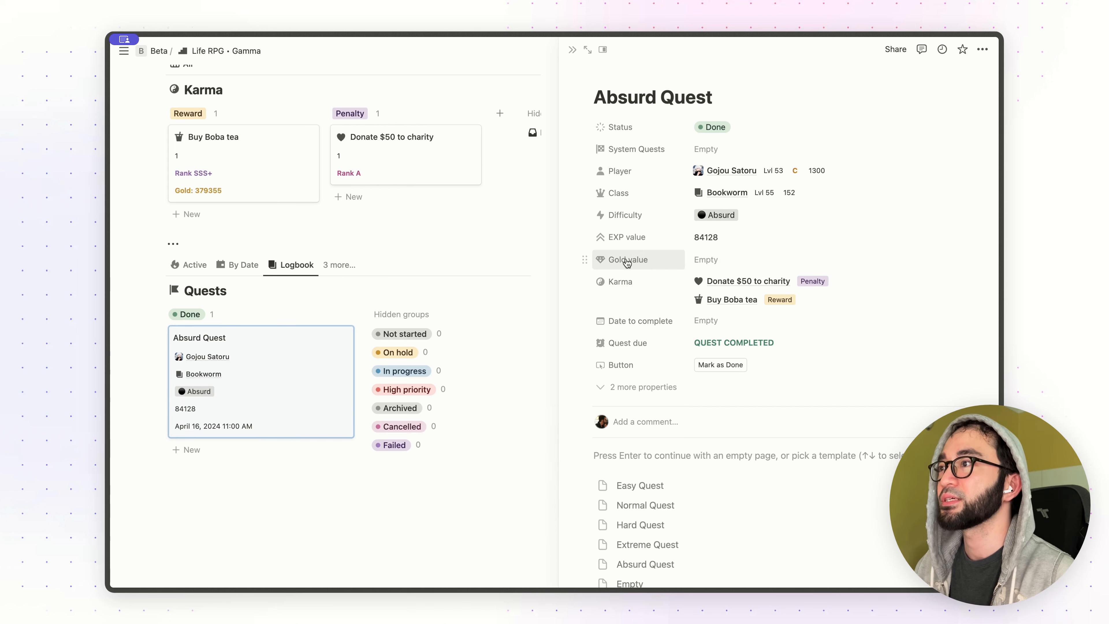
pyautogui.click(730, 264)
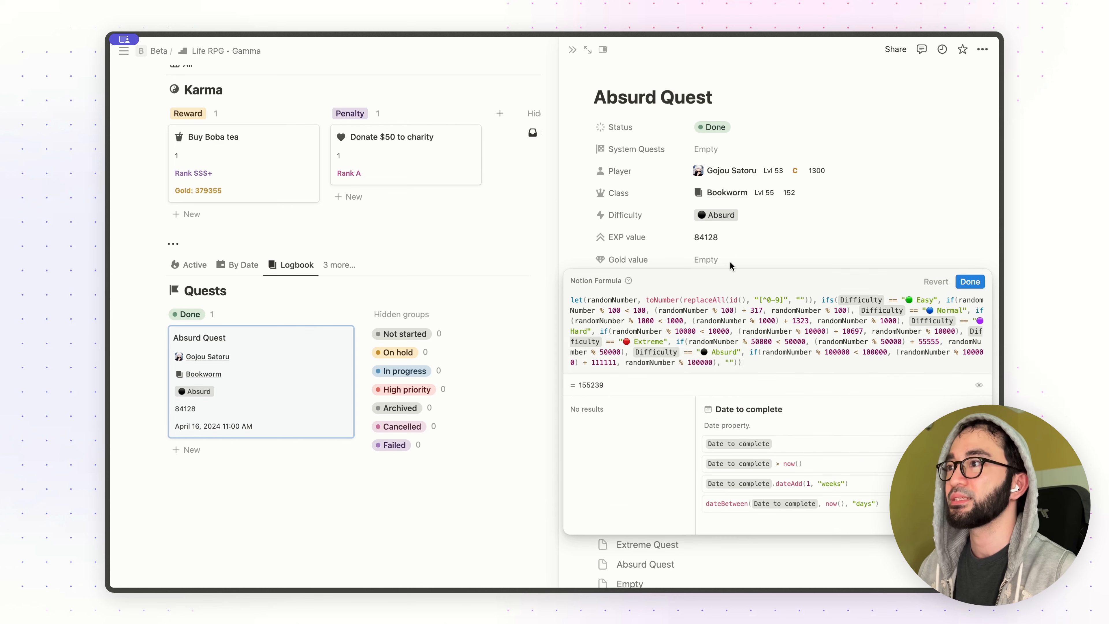
pyautogui.click(970, 282)
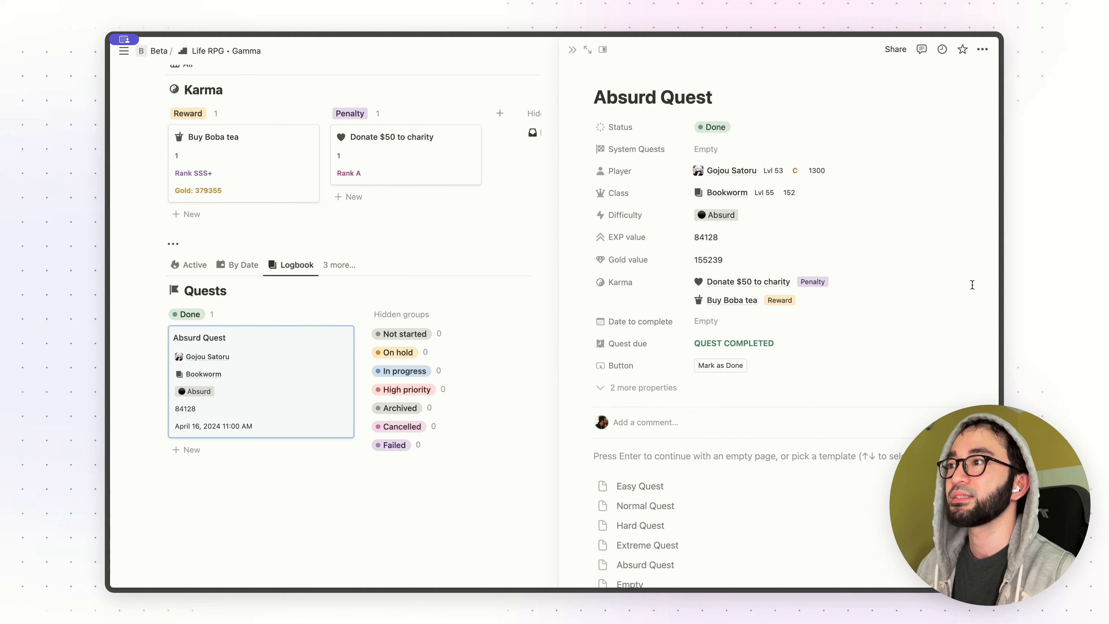
# - Reveal the hidden properties of Absurd Quest and add a formula property named Gold earned
pyautogui.click(620, 395)
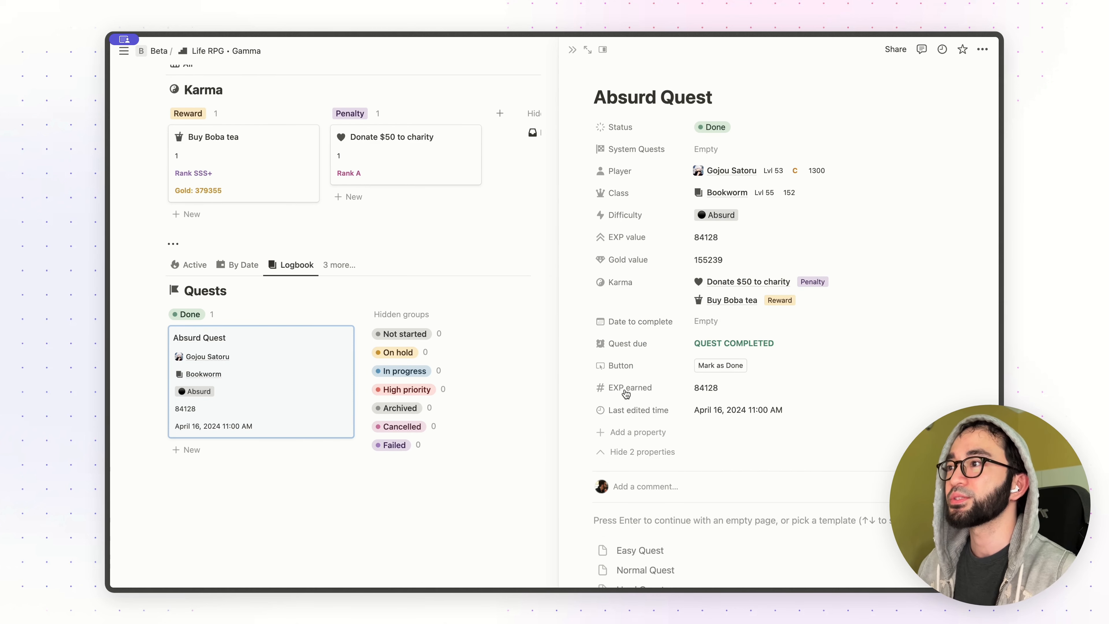
pyautogui.click(634, 433)
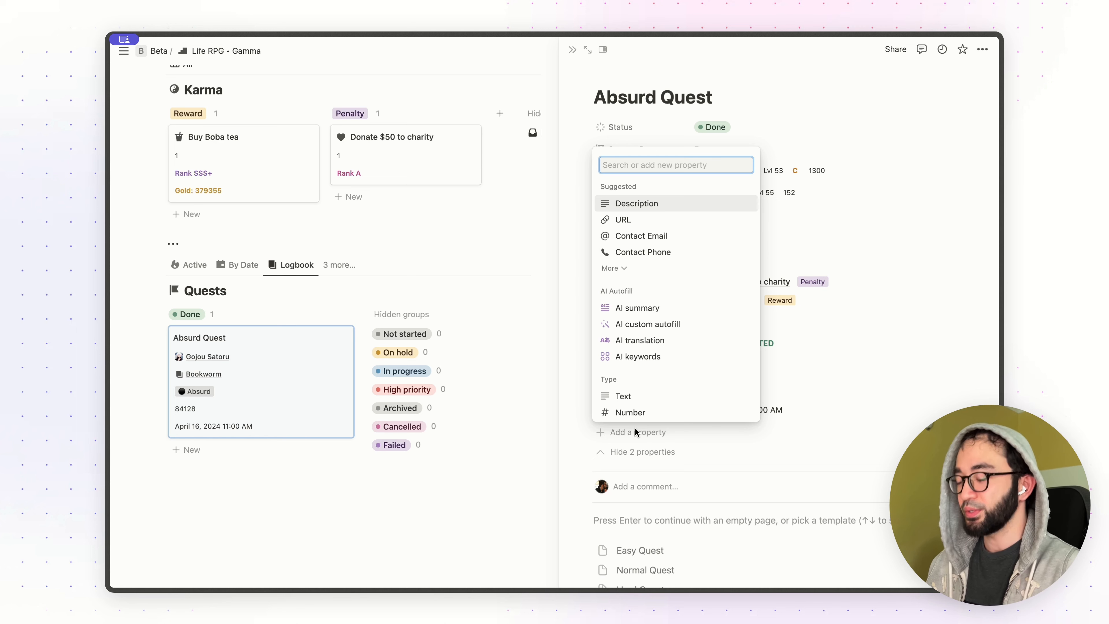
pyautogui.write('form')
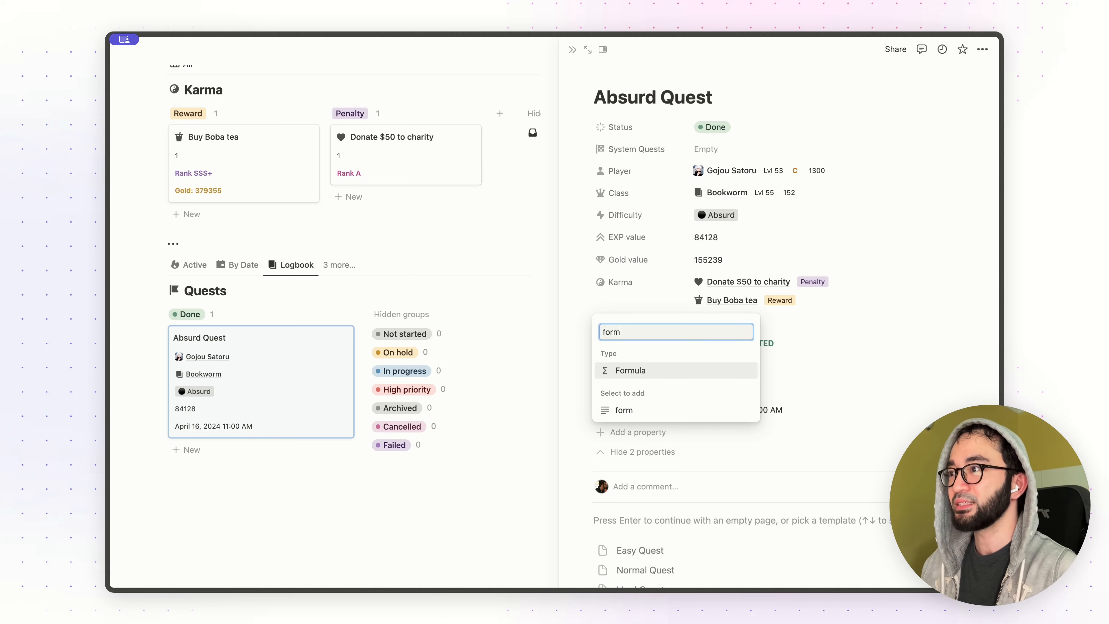
pyautogui.click(679, 374)
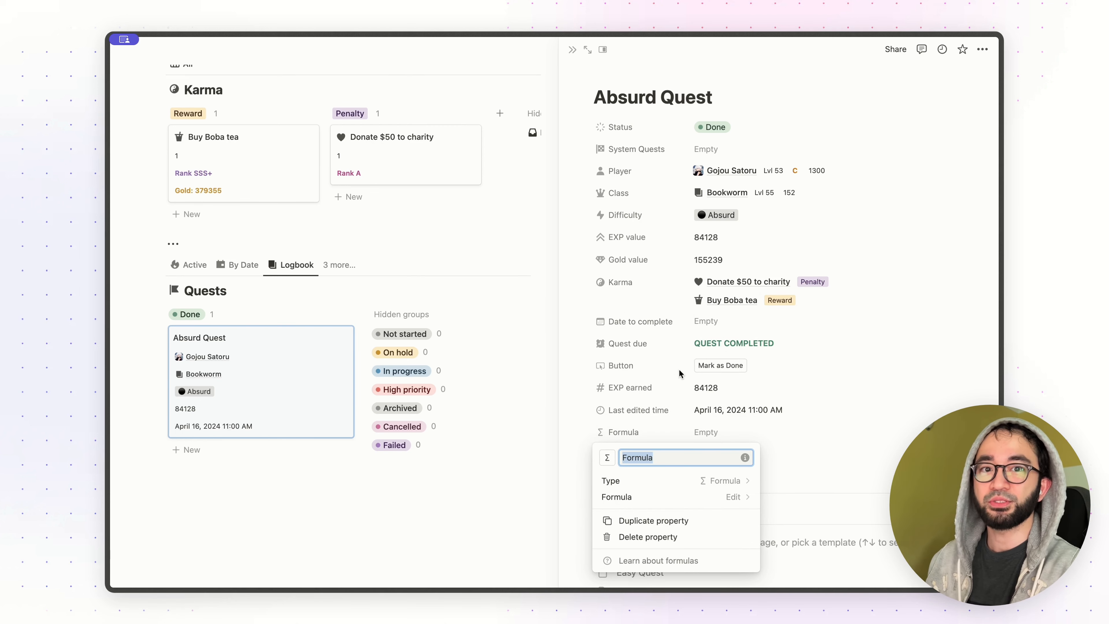
pyautogui.write('Gold earned')
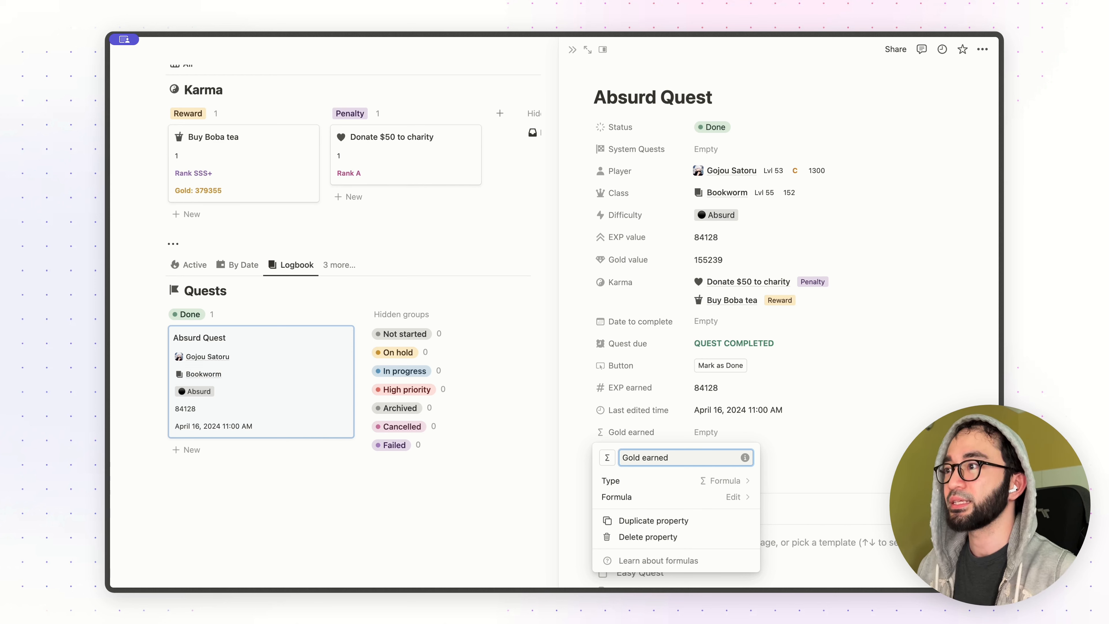
pyautogui.press('Return')
pyautogui.click(681, 369)
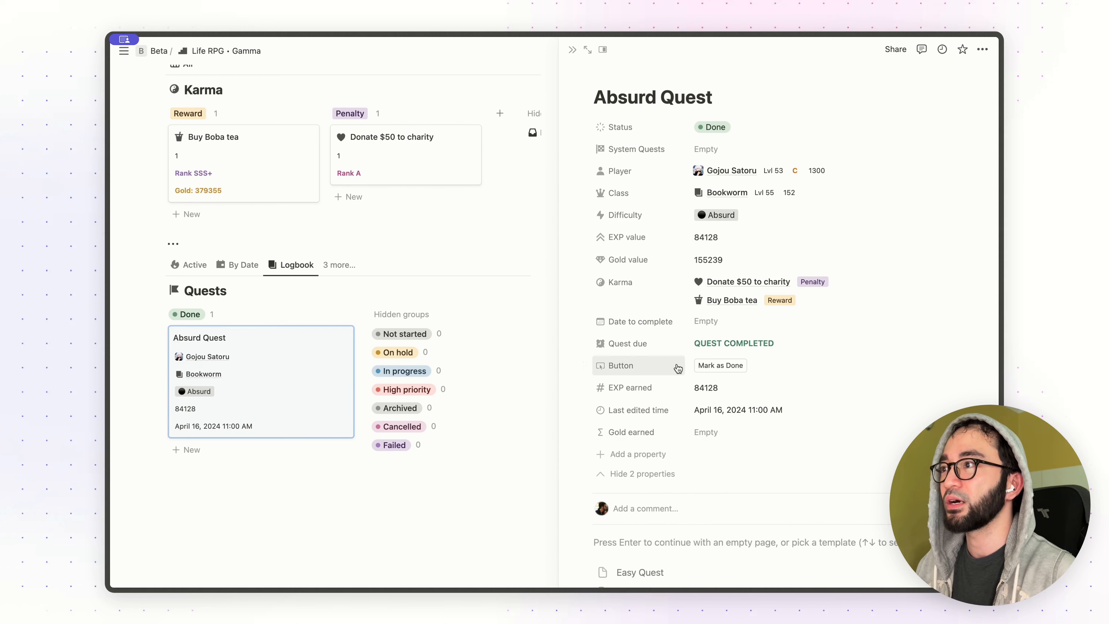
# - Set the Gold value property's visibility to Always show
pyautogui.click(621, 258)
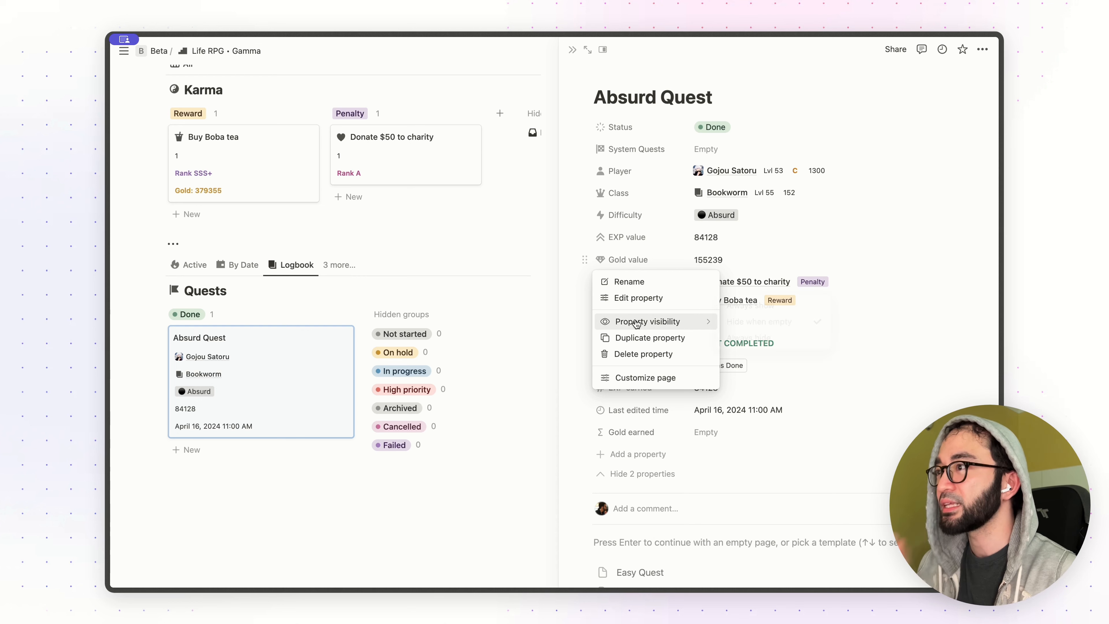
pyautogui.moveTo(635, 323)
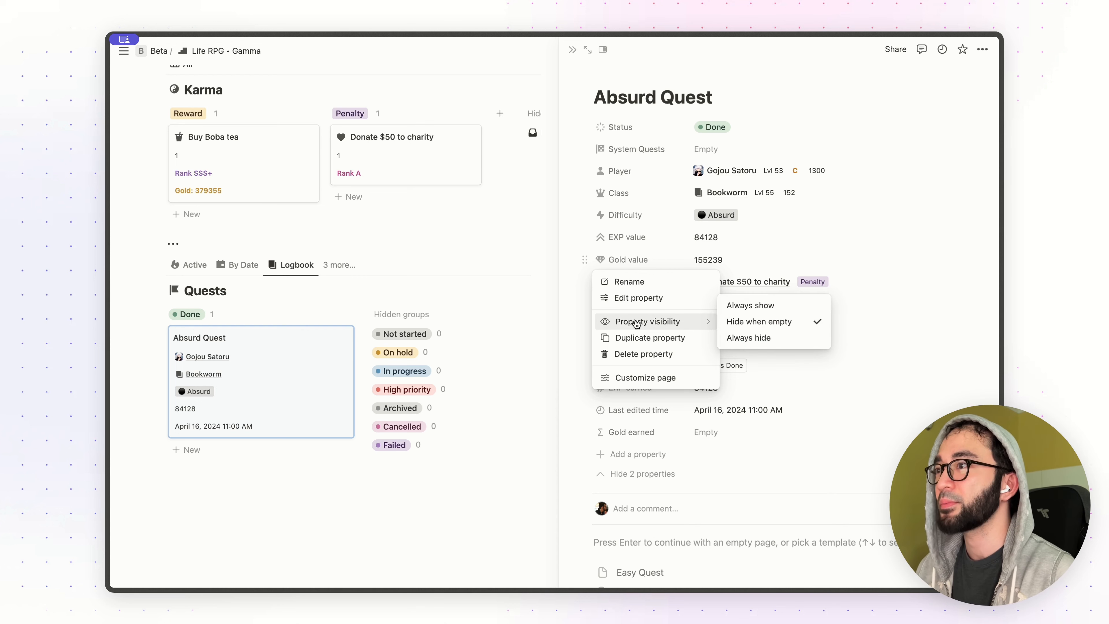
pyautogui.click(754, 306)
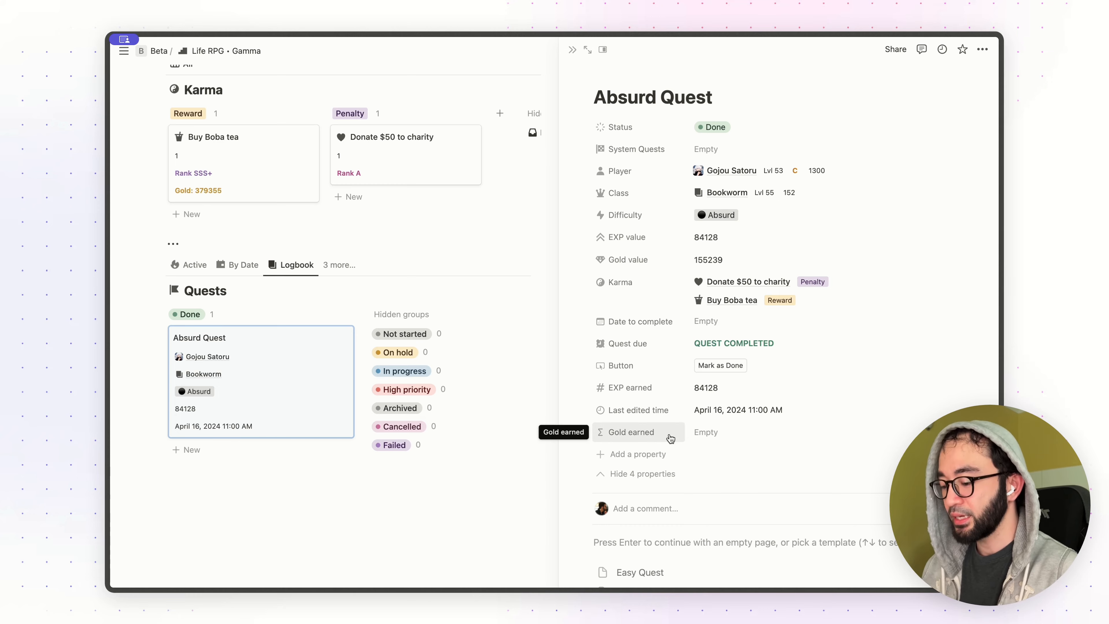
# - Open the Introducing GOLD currency! announcement again and copy the Hidden Gold Earned property formula
pyautogui.hotkey('ctrl', 'k')
pyautogui.press('Down')
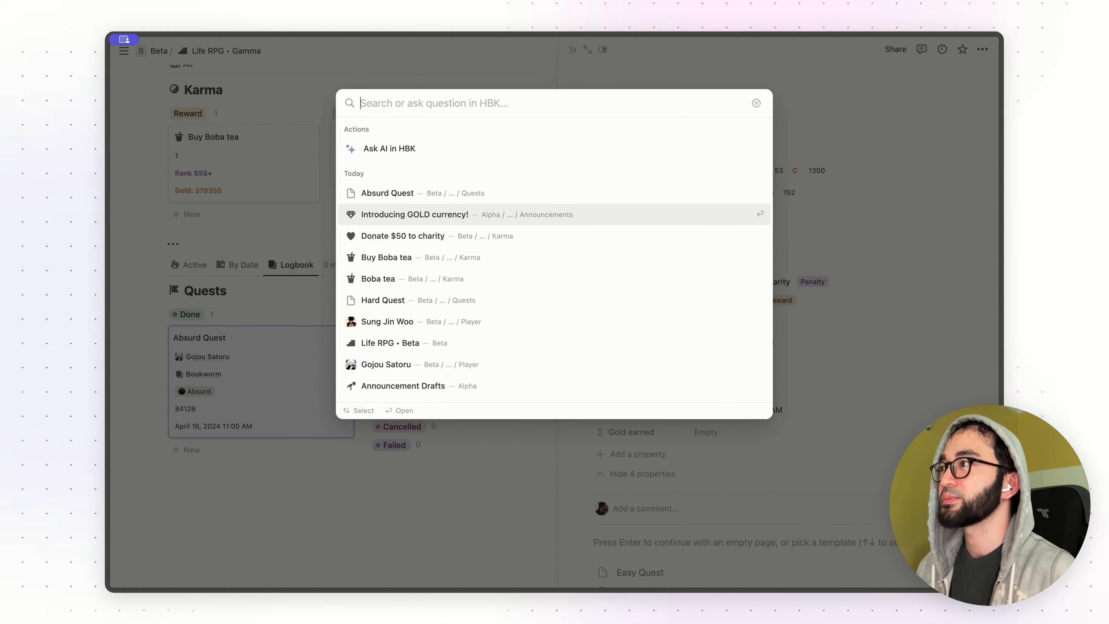
pyautogui.press('Return')
pyautogui.scroll(-10, 653, 375)
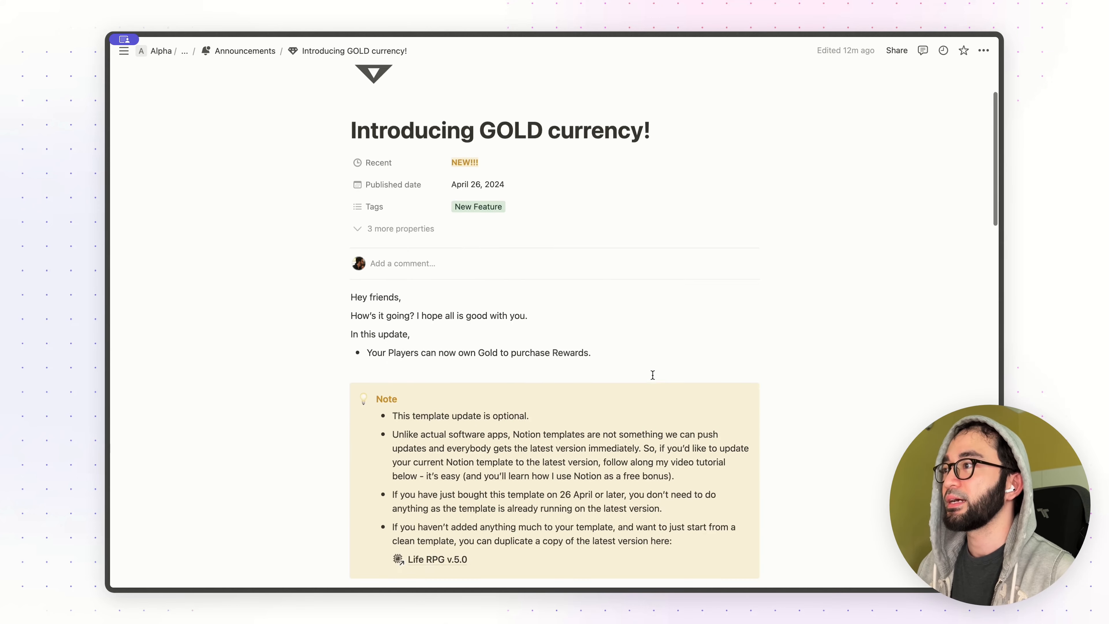
pyautogui.scroll(-15, 653, 375)
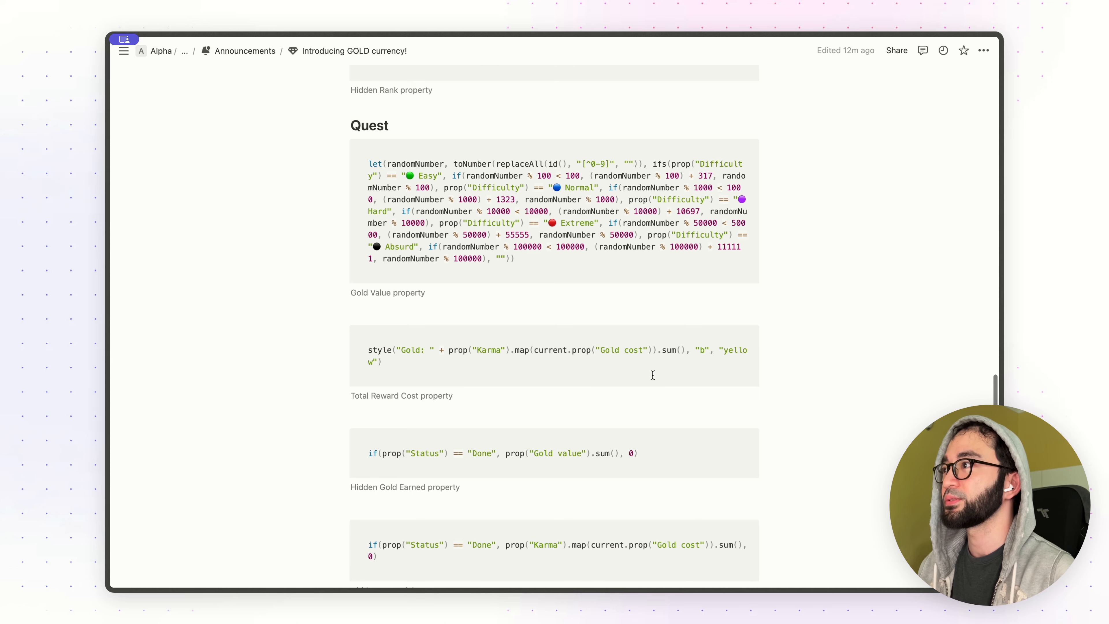
pyautogui.scroll(-2, 652, 375)
pyautogui.scroll(-1, 653, 375)
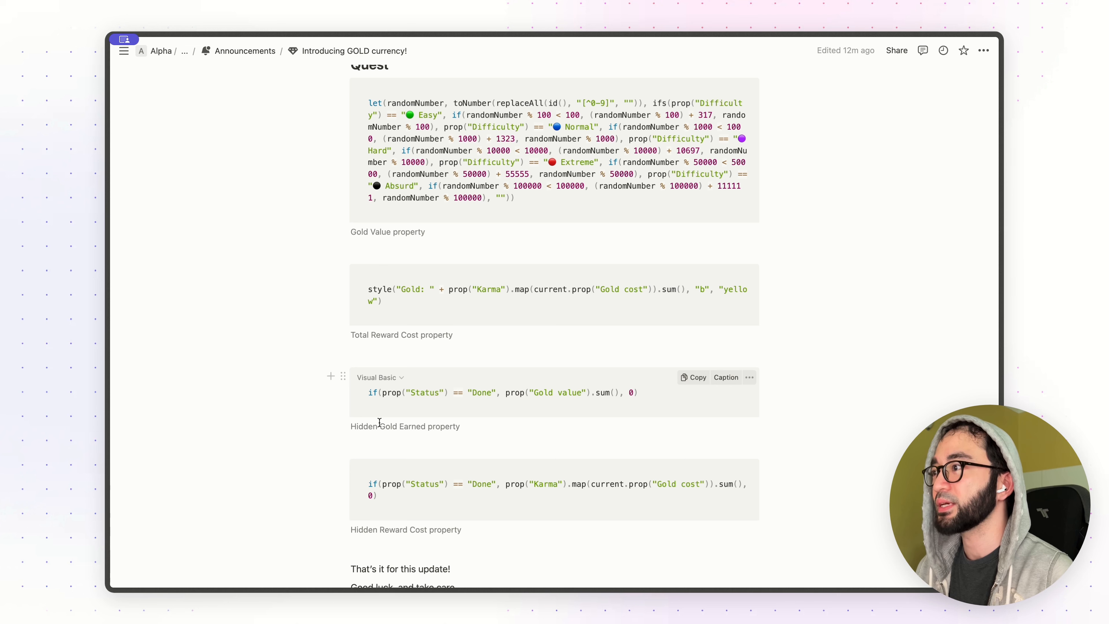
pyautogui.click(694, 377)
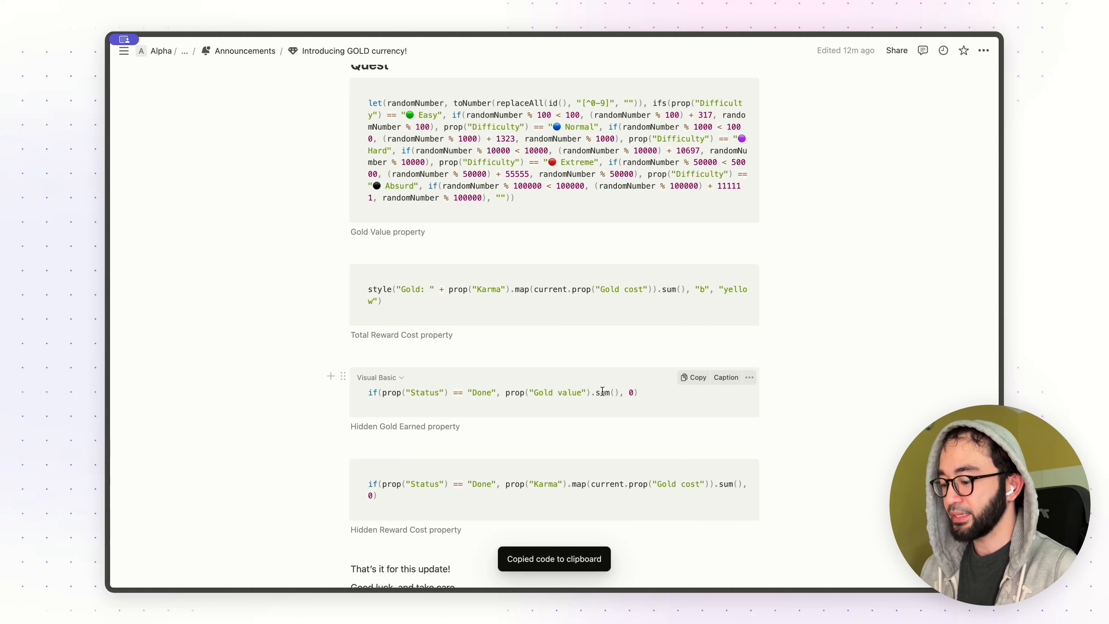
# - Return to the Absurd Quest page and save the copied formula in the Gold earned property
pyautogui.press('super+[')
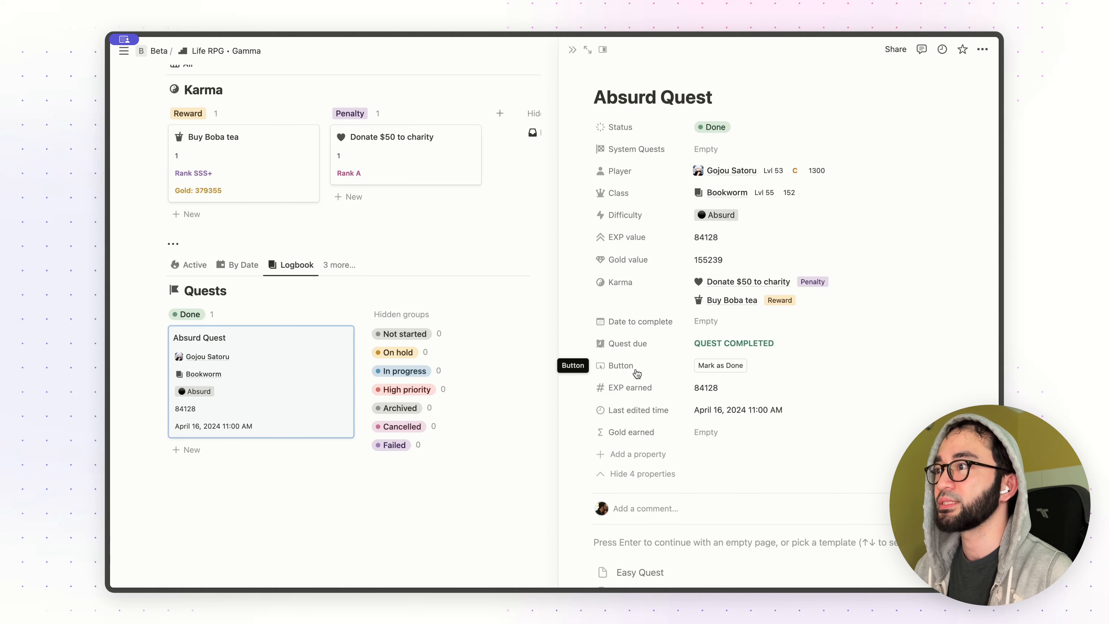
pyautogui.click(719, 432)
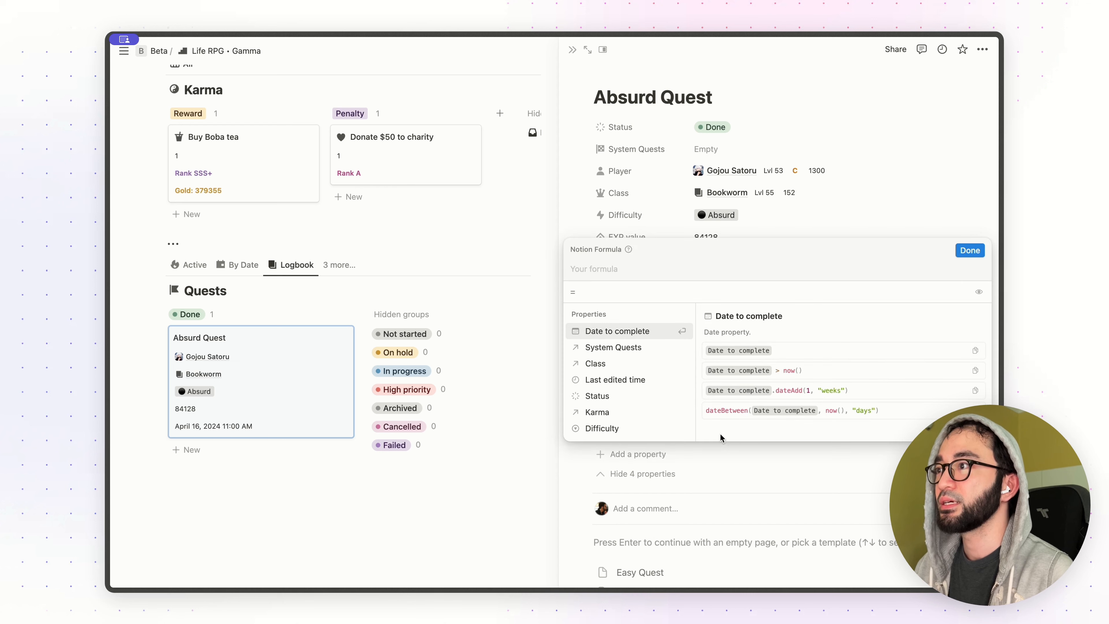
pyautogui.press('super+v')
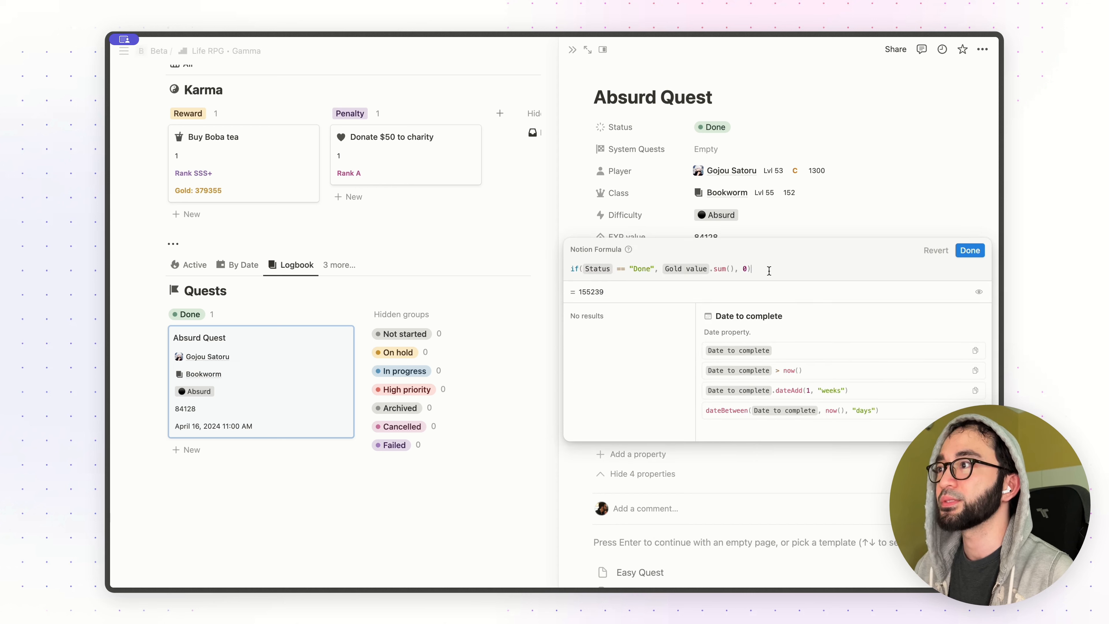
pyautogui.click(968, 252)
# - Set the Gold earned property's visibility to Always hide
pyautogui.click(627, 432)
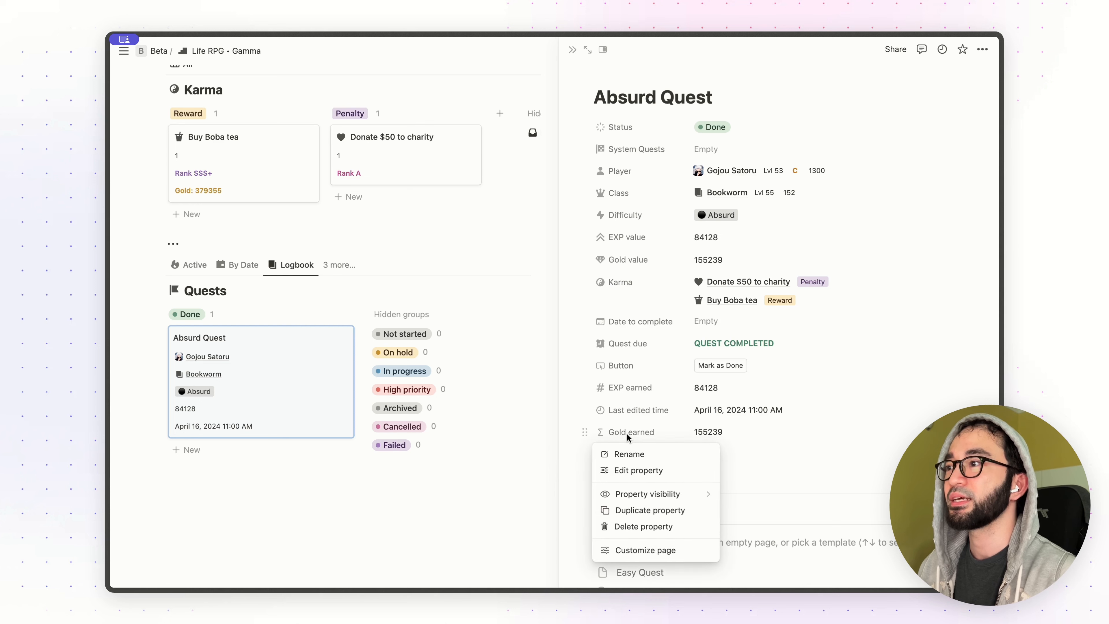
pyautogui.moveTo(638, 494)
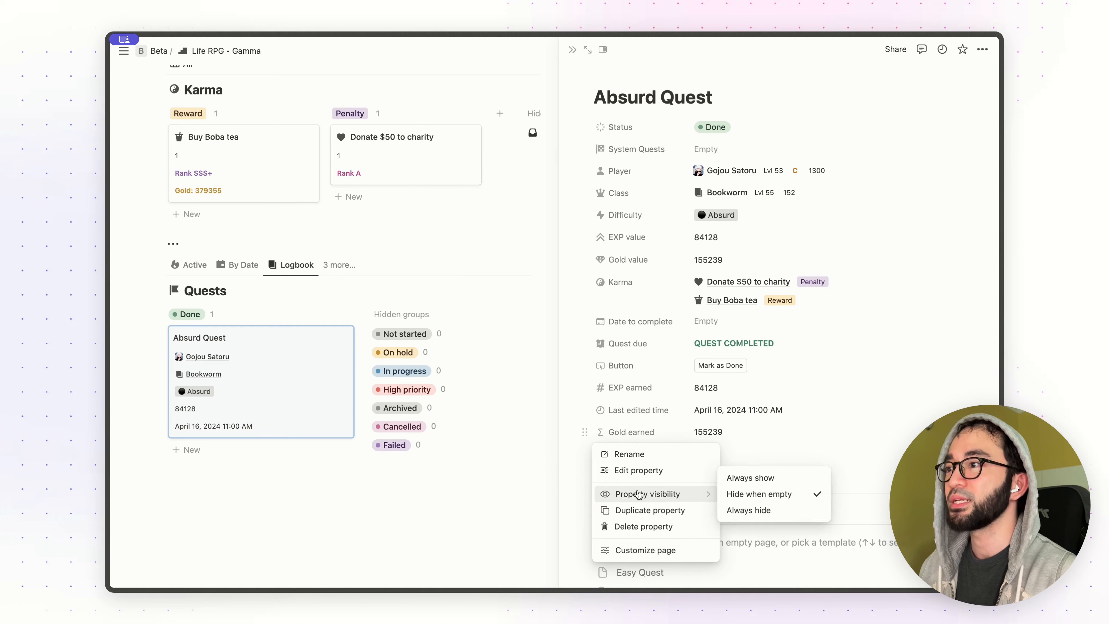
pyautogui.click(749, 510)
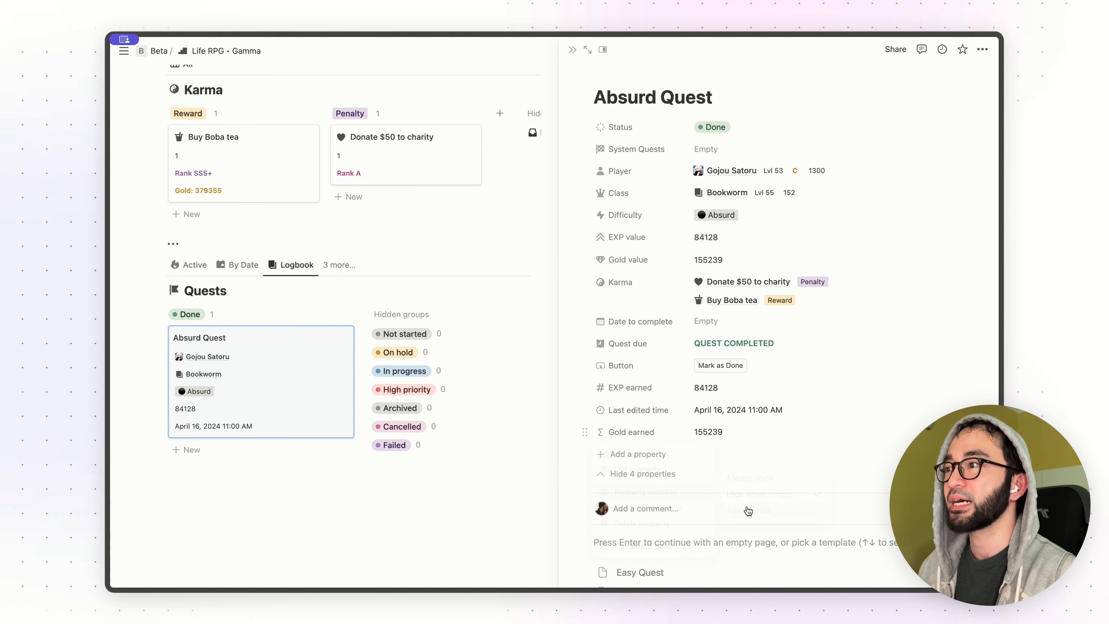
# - Add a formula property named Reward cost to Absurd Quest
pyautogui.click(627, 459)
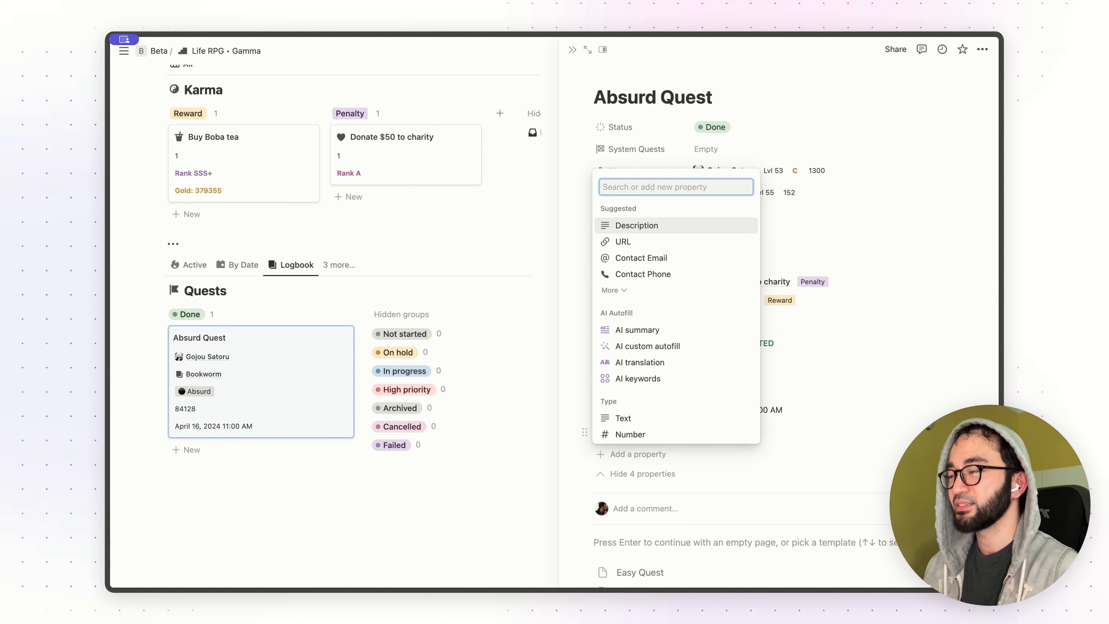
pyautogui.write('for')
pyautogui.press('Return')
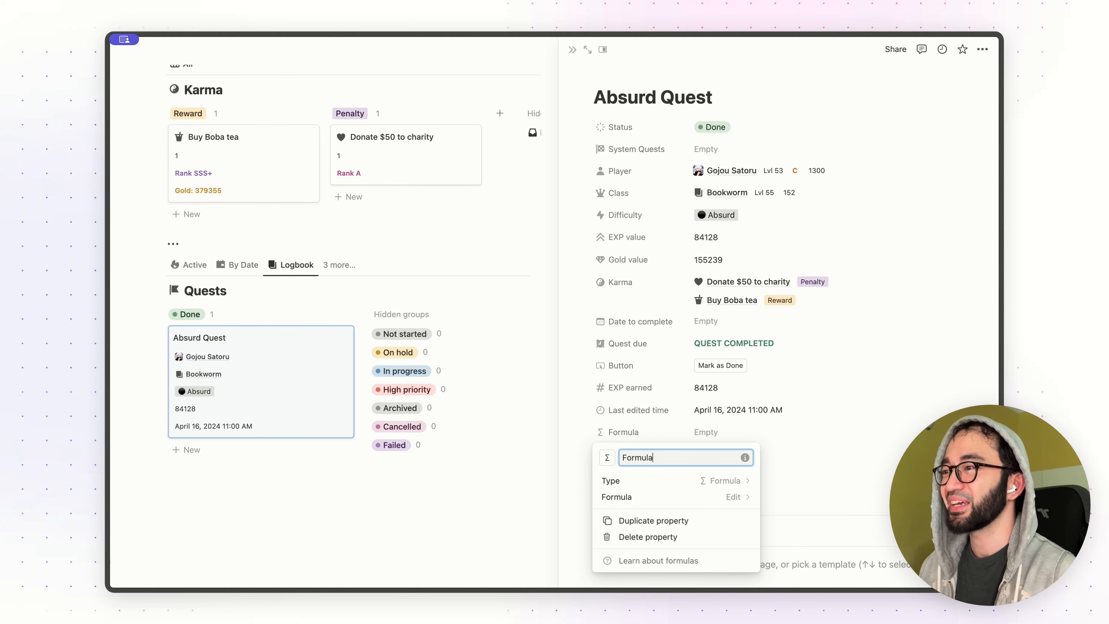
pyautogui.press('super+a')
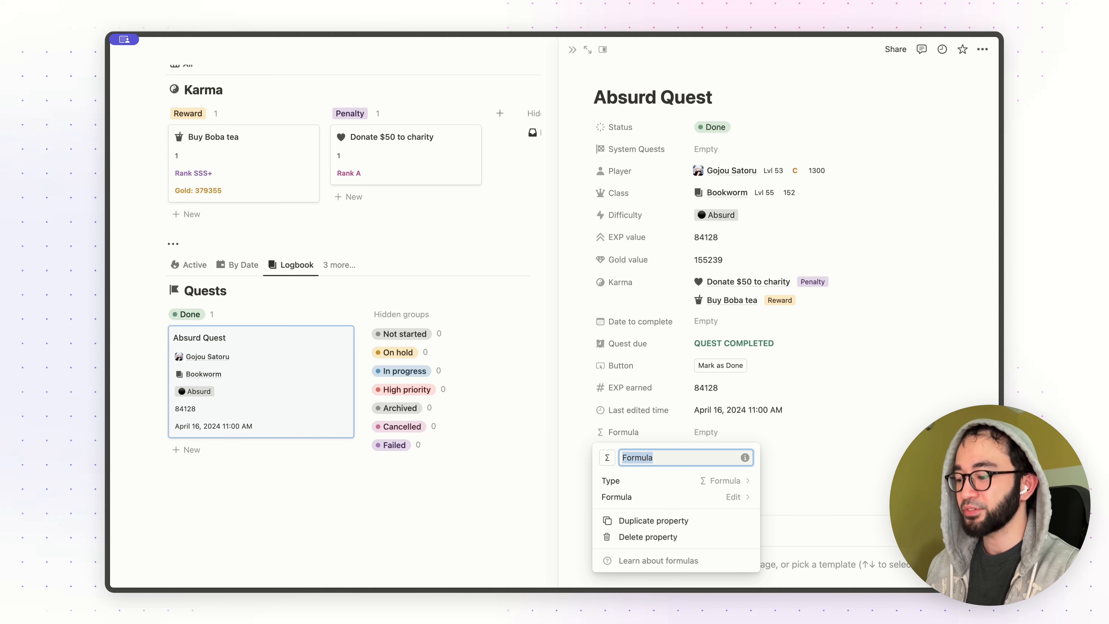
pyautogui.write('R')
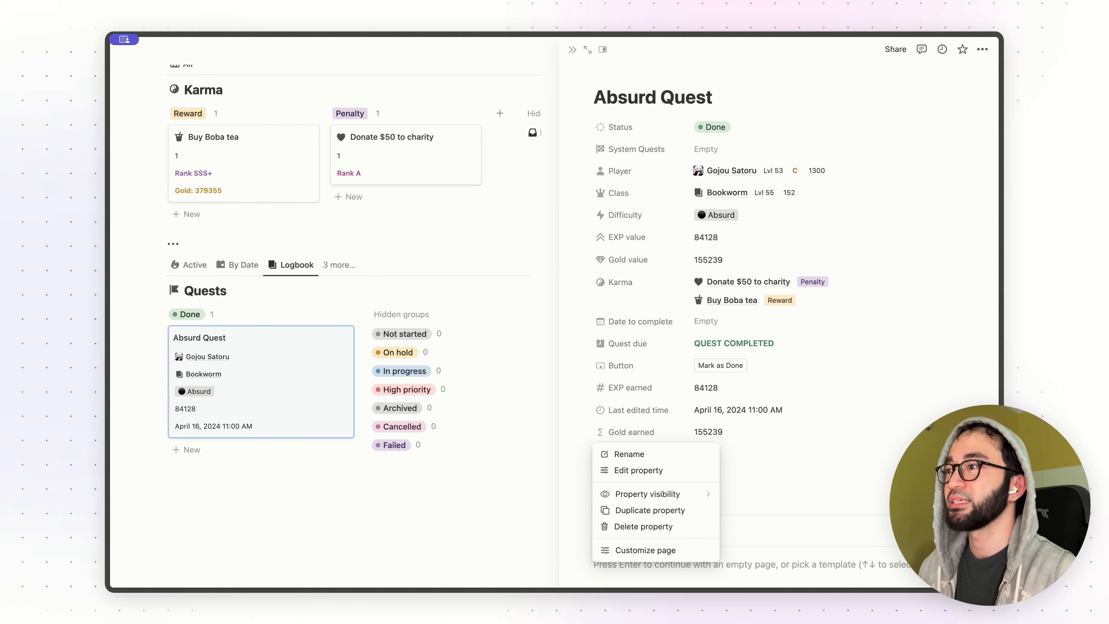
pyautogui.press('Escape')
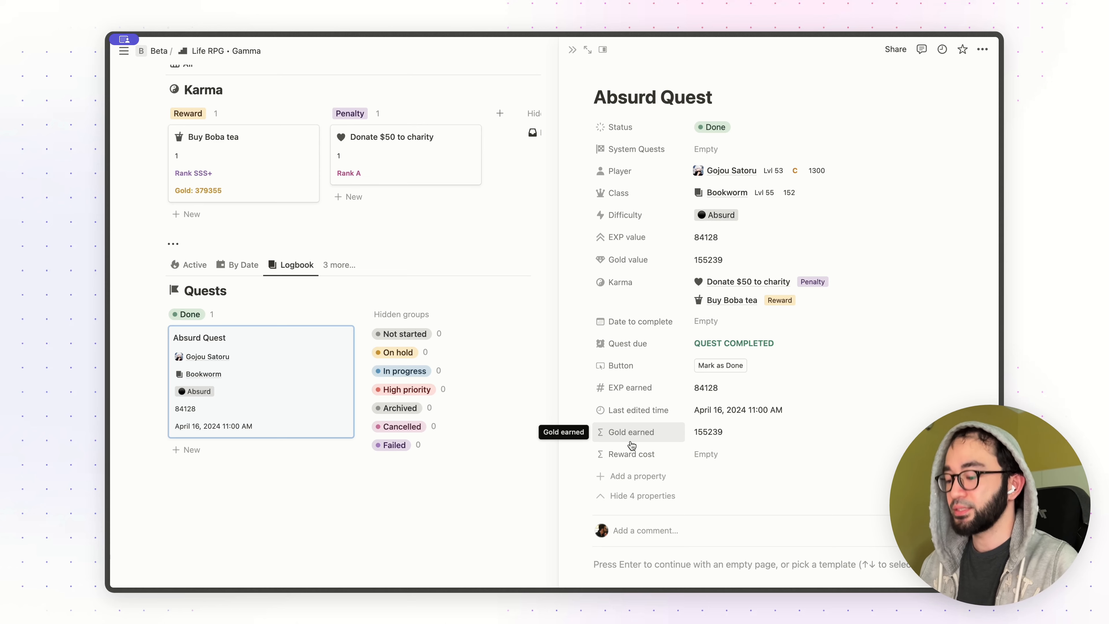
# - Open the Introducing GOLD currency! announcement and copy the Hidden Reward Cost property formula
pyautogui.press('super+k')
pyautogui.press('Down')
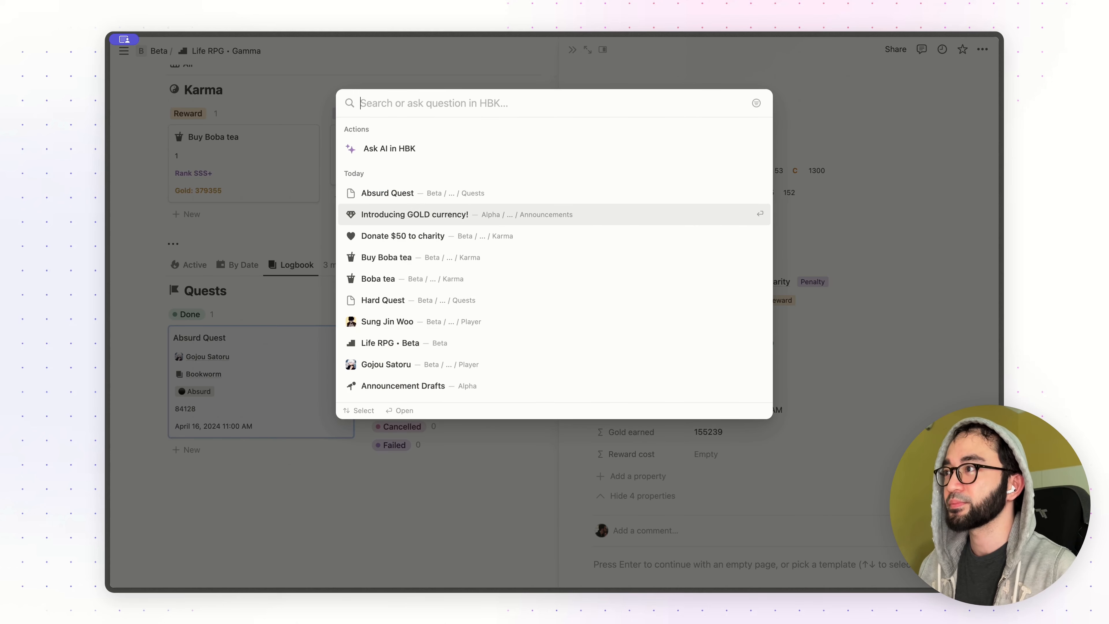
pyautogui.press('Return')
pyautogui.scroll(-3, 633, 409)
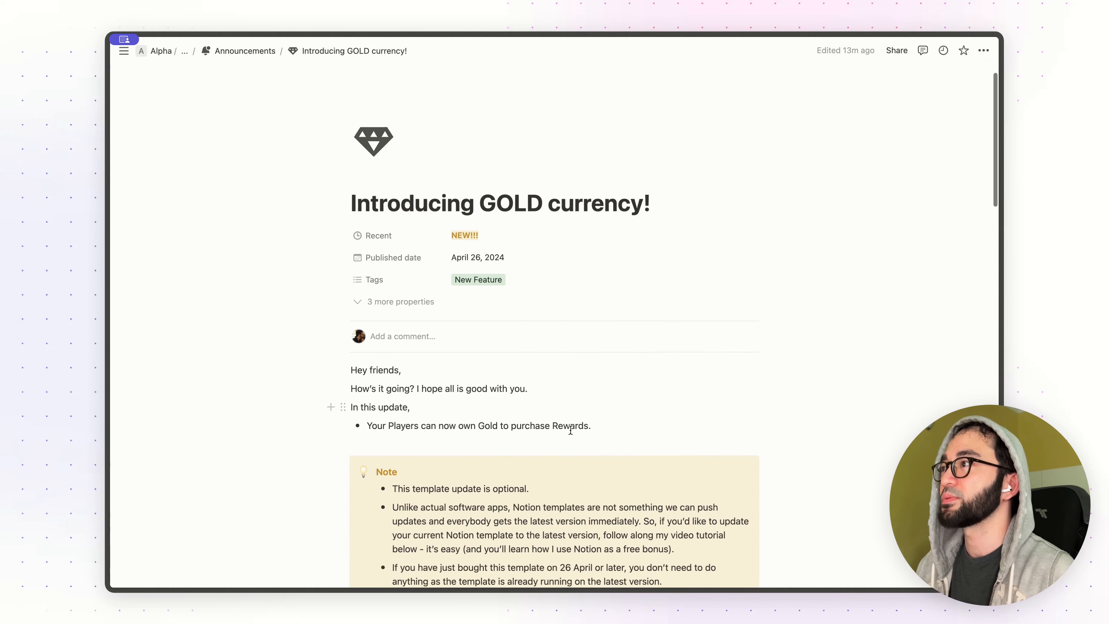
pyautogui.scroll(-20, 570, 430)
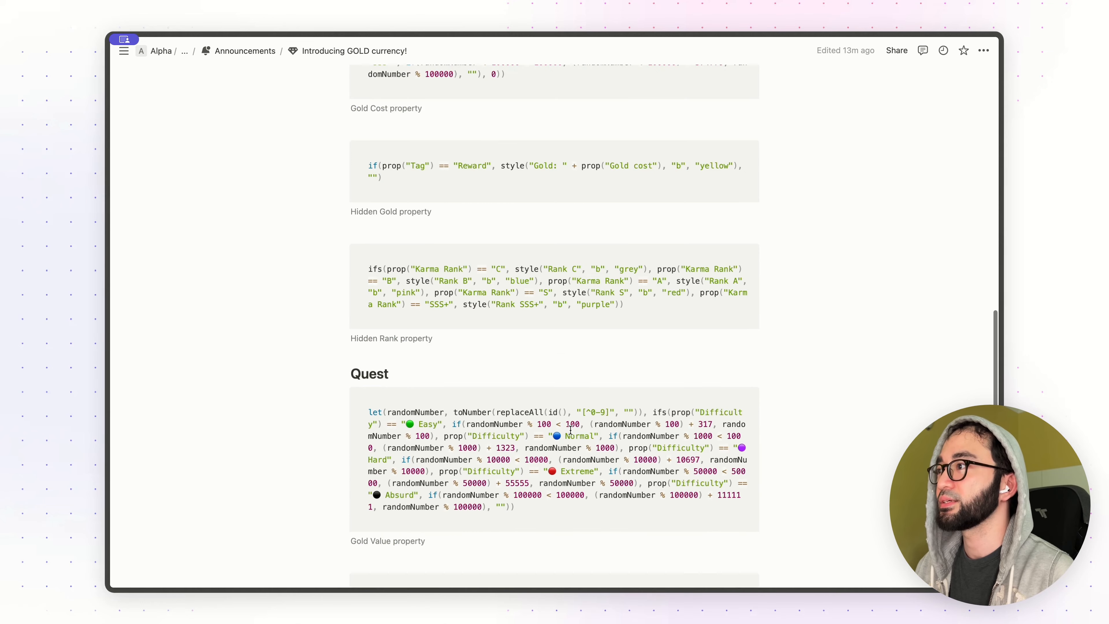
pyautogui.scroll(-5, 570, 430)
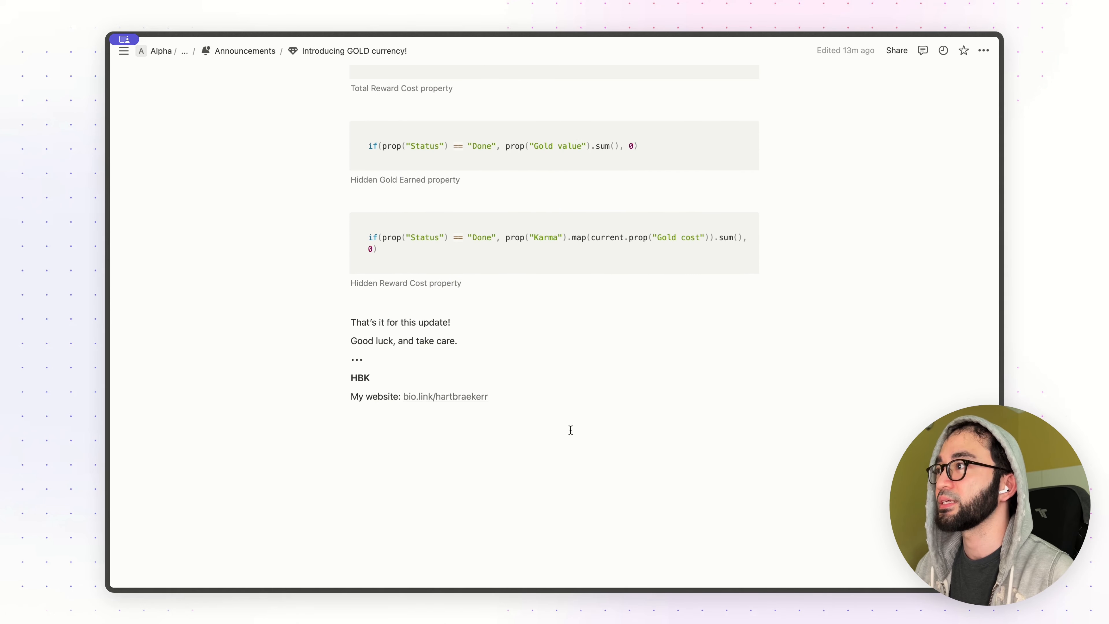
pyautogui.scroll(1, 427, 306)
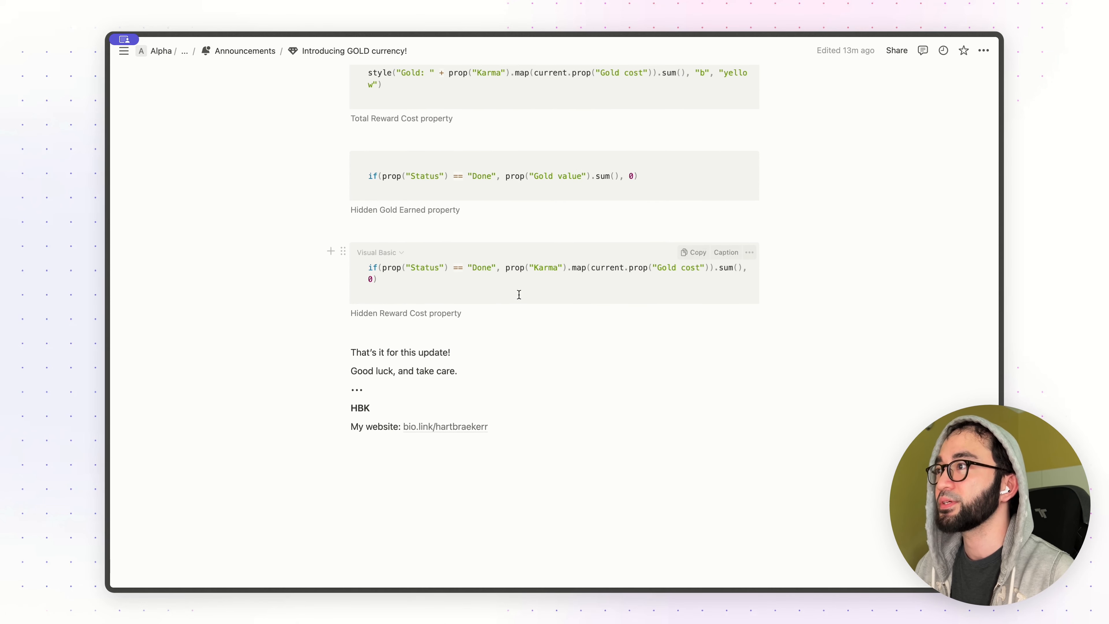
pyautogui.click(694, 253)
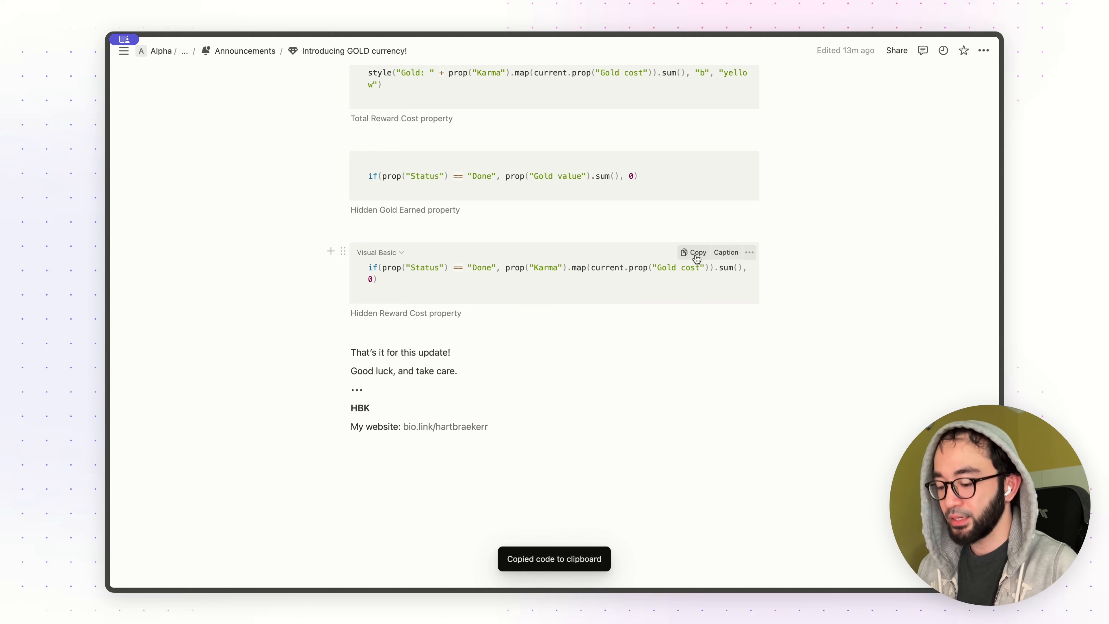
# - Go back to Absurd Quest and save the copied formula in the Reward cost property
pyautogui.press('super+[')
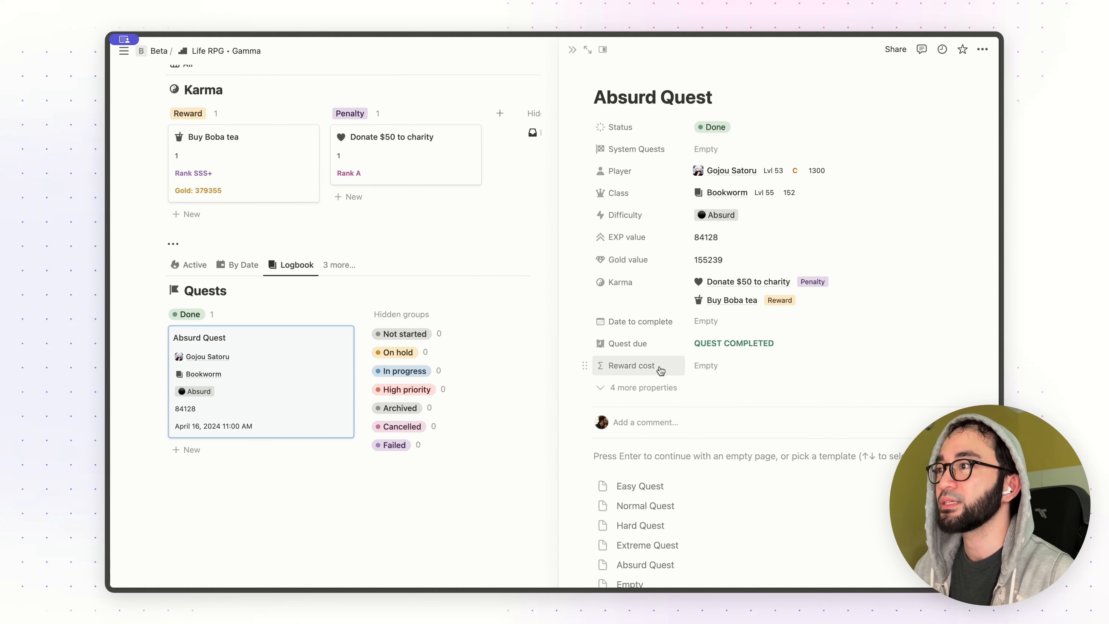
pyautogui.click(706, 367)
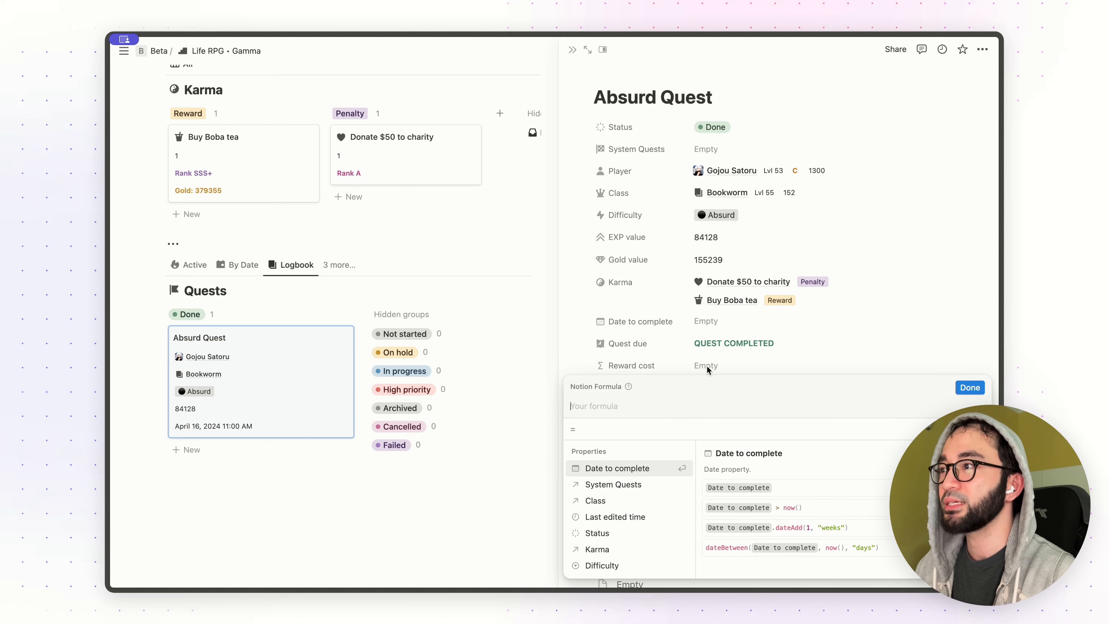
pyautogui.press('super+v')
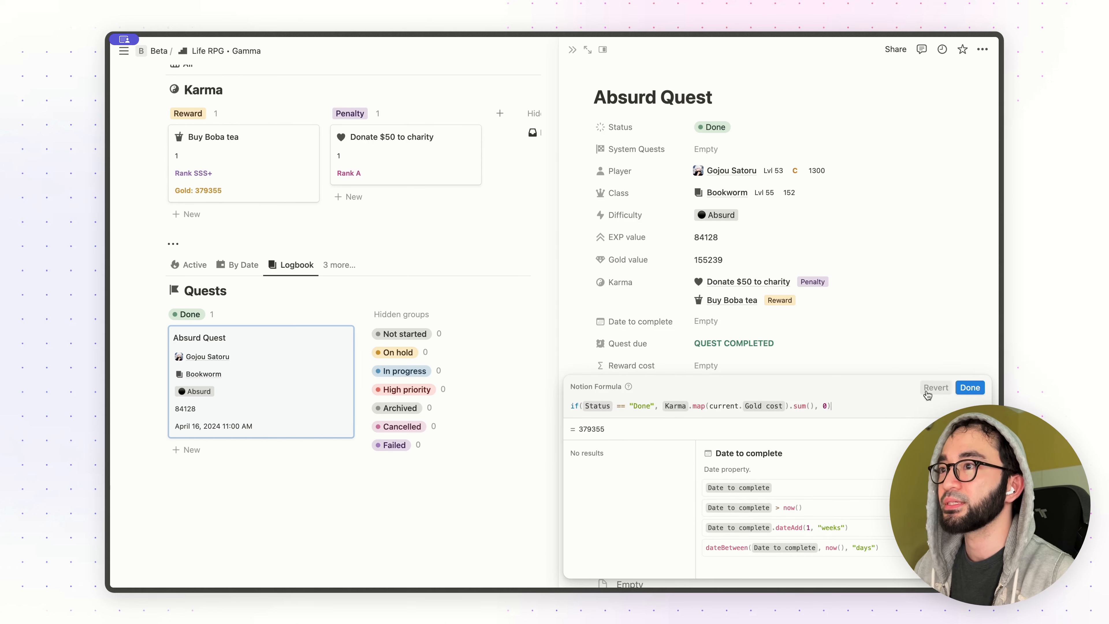
pyautogui.click(975, 389)
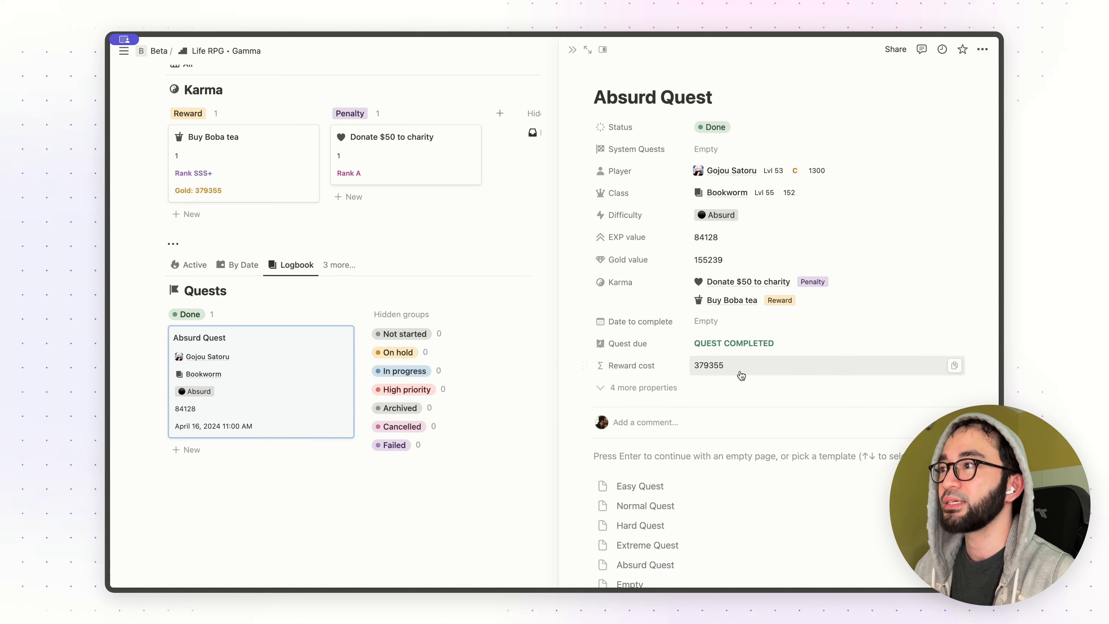
# - Set the Reward cost property's visibility to Always hide
pyautogui.click(626, 367)
pyautogui.moveTo(657, 428)
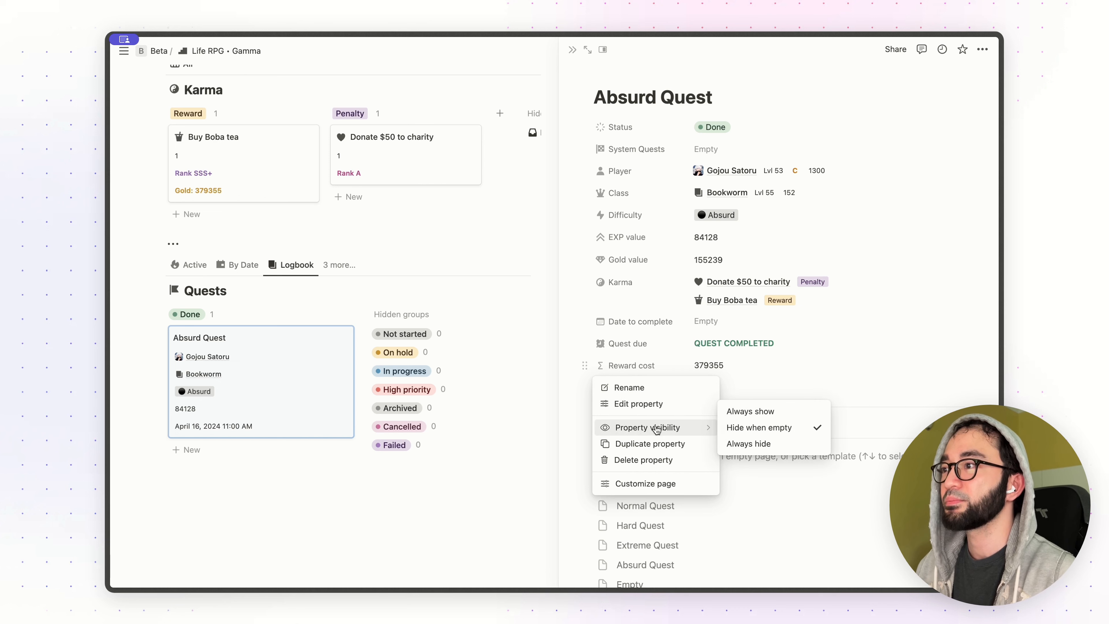
pyautogui.click(751, 444)
# - Reveal the hidden properties of Absurd Quest and add a formula property named Total reward cost
pyautogui.click(626, 366)
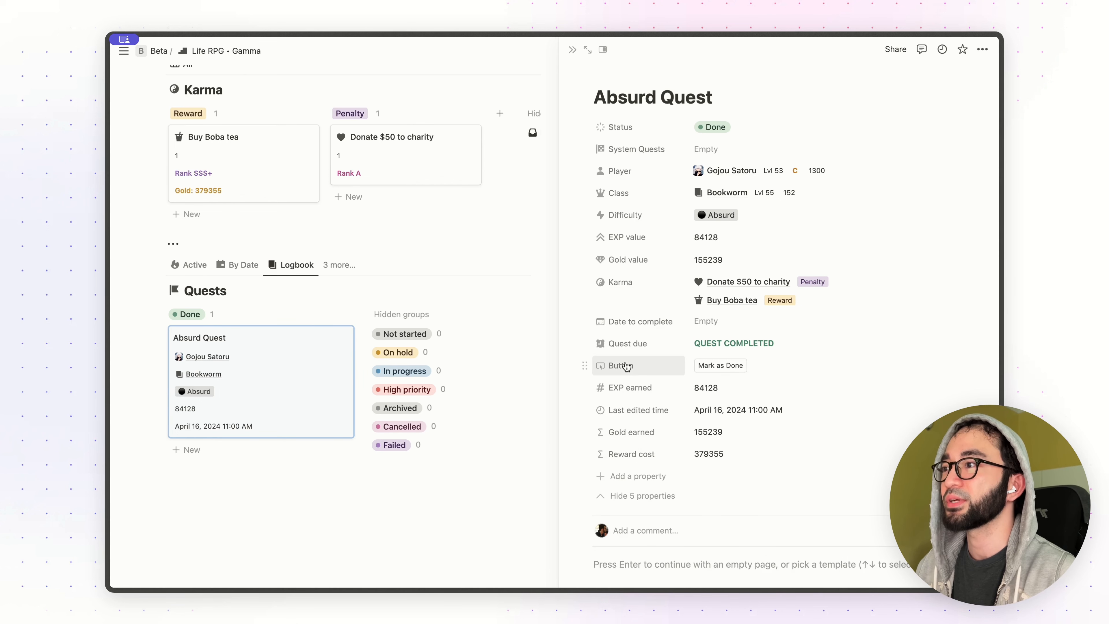
pyautogui.scroll(-1, 642, 393)
pyautogui.click(650, 446)
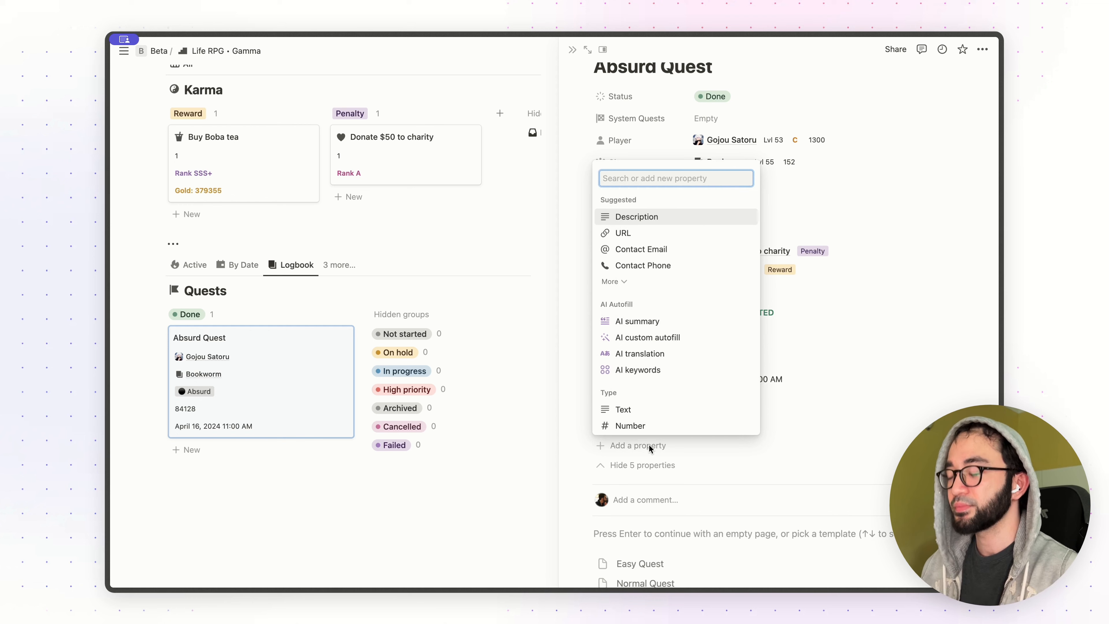
pyautogui.write('for')
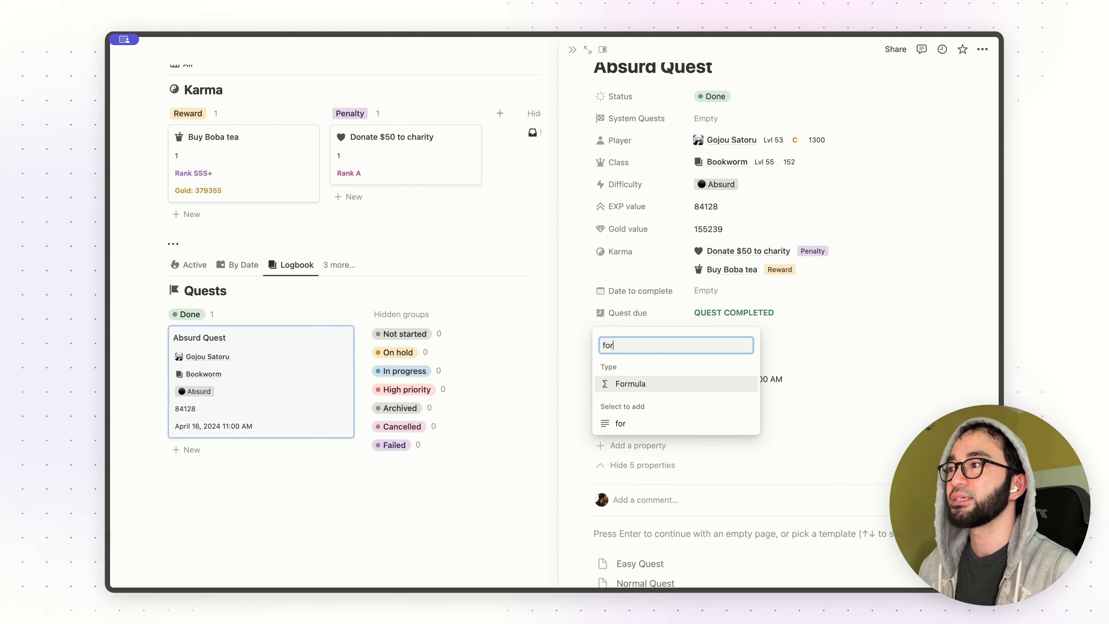
pyautogui.press('Return')
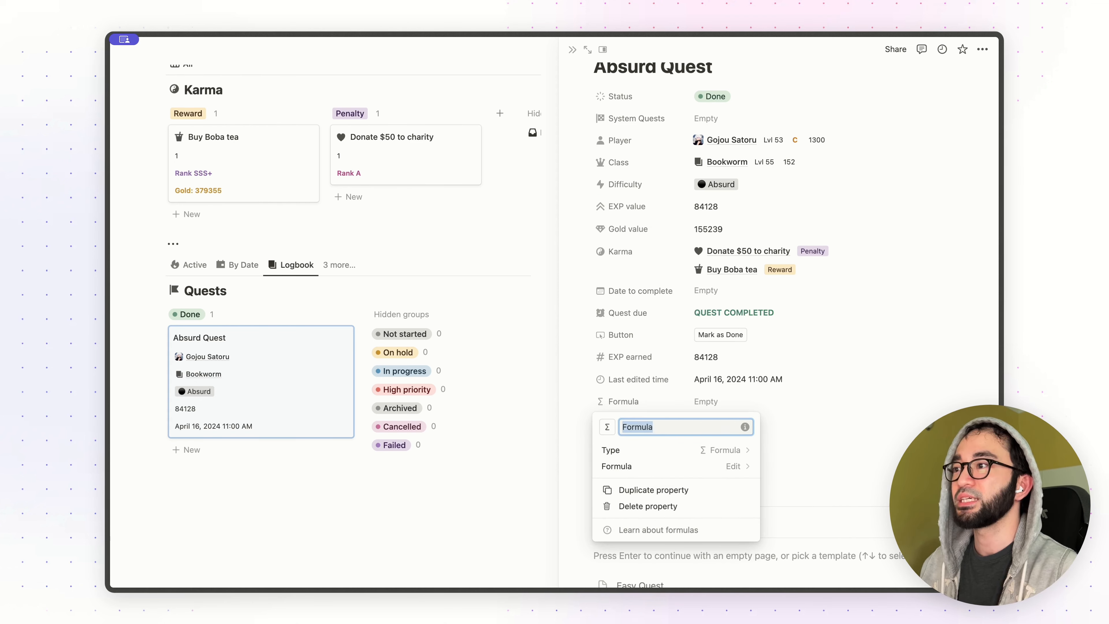
pyautogui.press('BackSpace')
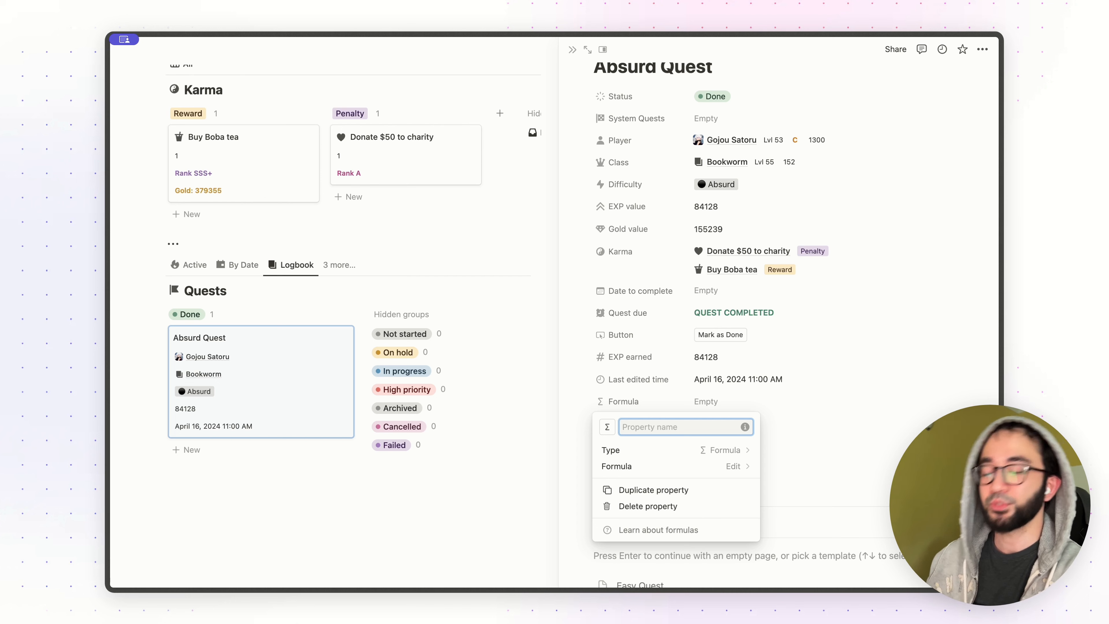
pyautogui.write('Total reward cost')
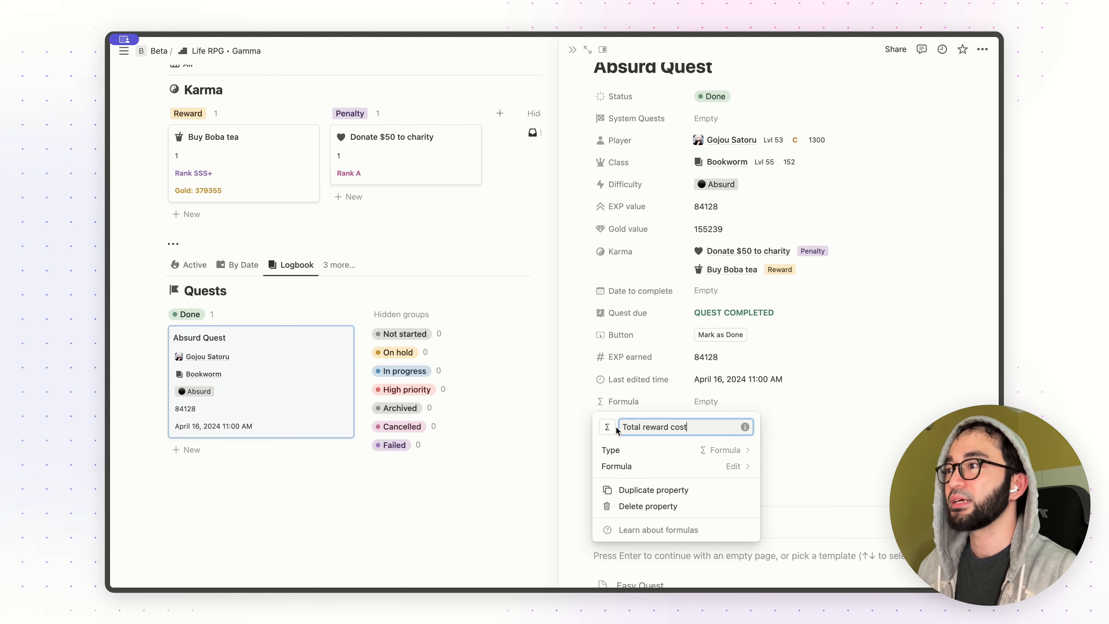
# - Give the Total reward cost property the coins icon and move it directly below Karma
pyautogui.click(608, 427)
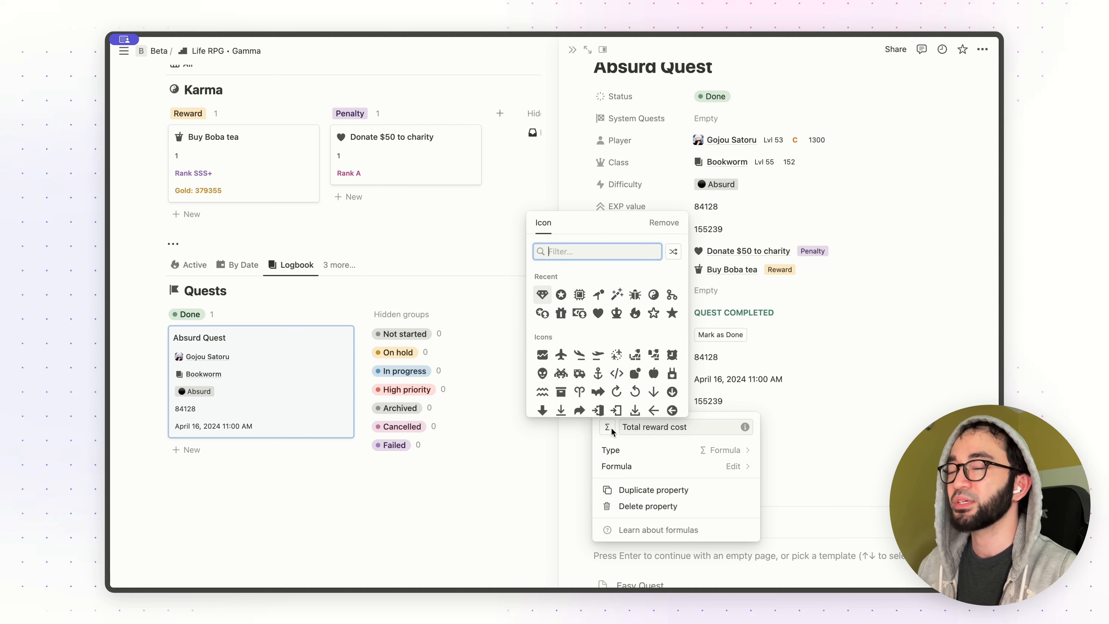
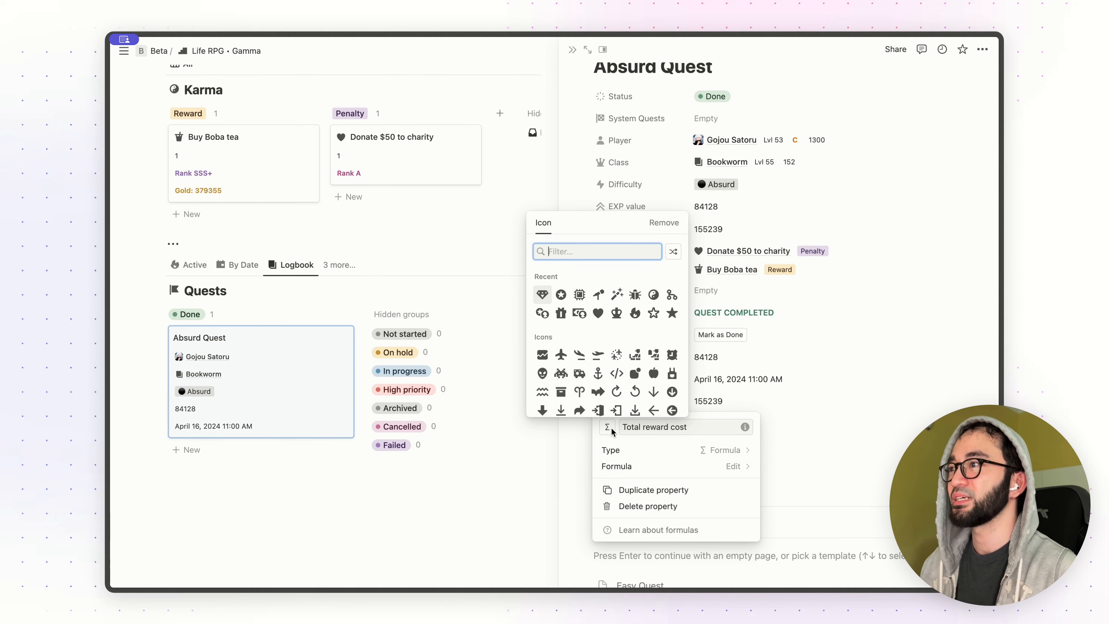
pyautogui.click(542, 313)
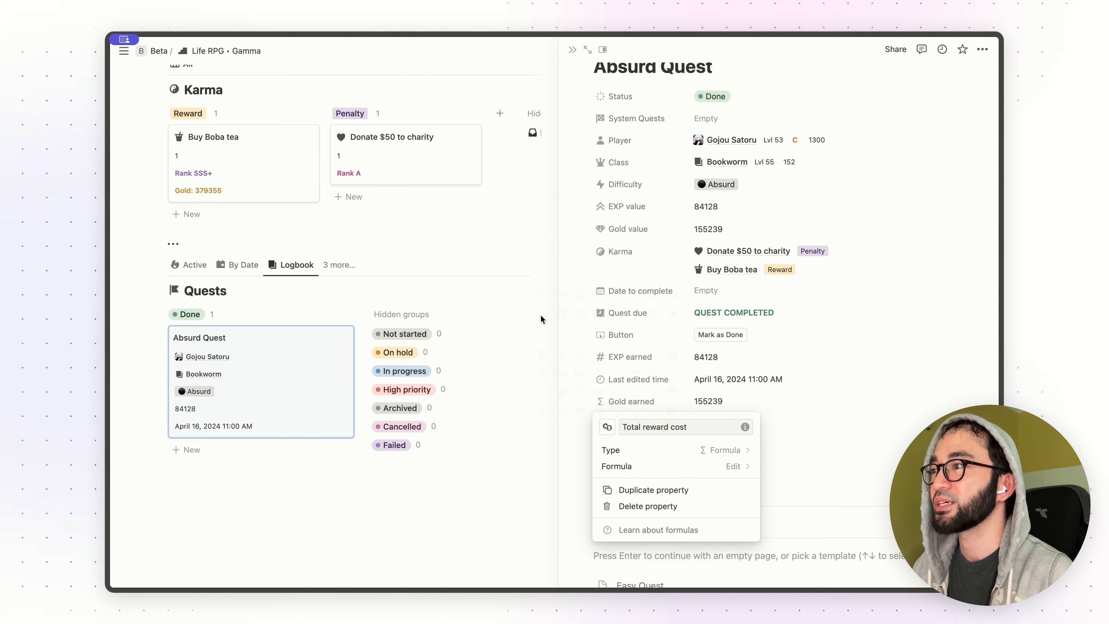
pyautogui.click(638, 362)
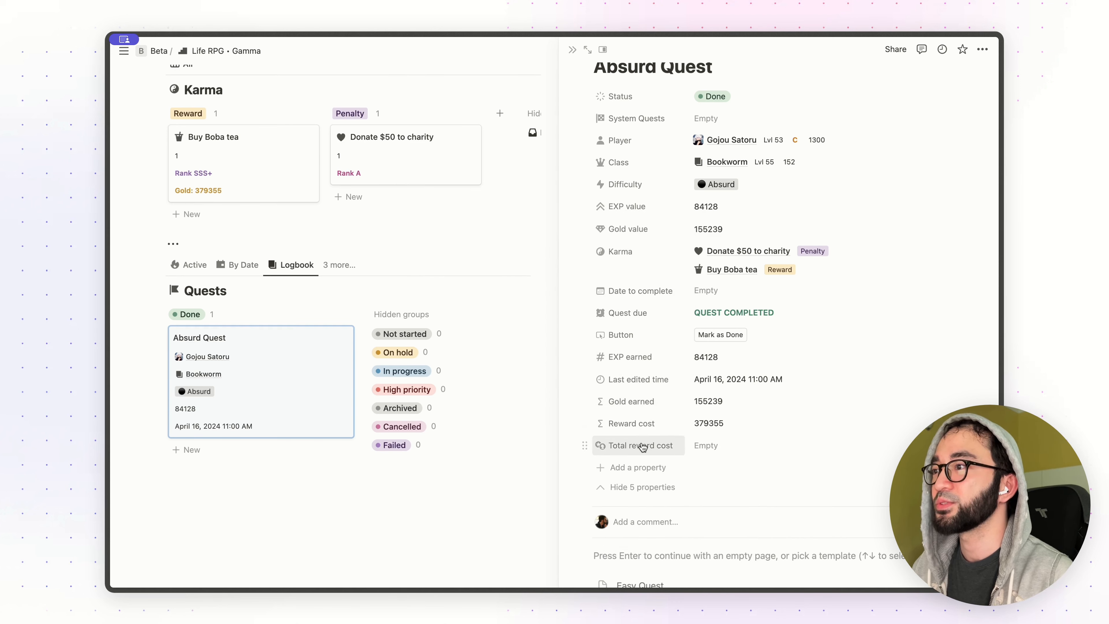
pyautogui.moveTo(640, 450); pyautogui.dragTo(651, 297)
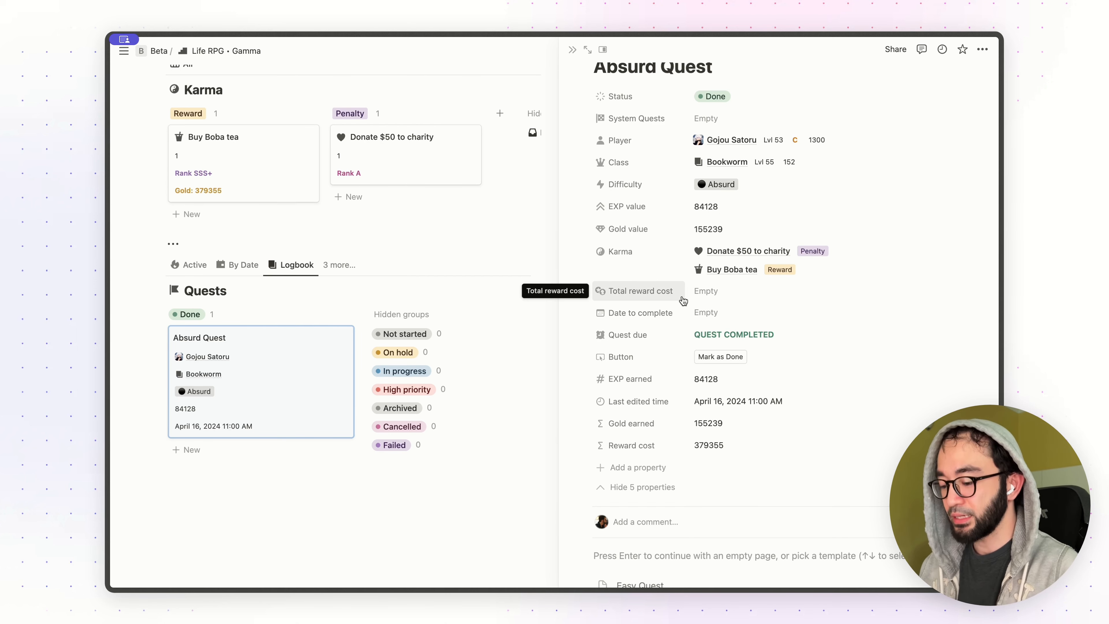
# - Open the Introducing GOLD currency! announcement and copy the Total Reward Cost property formula from its Quest section
pyautogui.press('super+k')
pyautogui.press('Down')
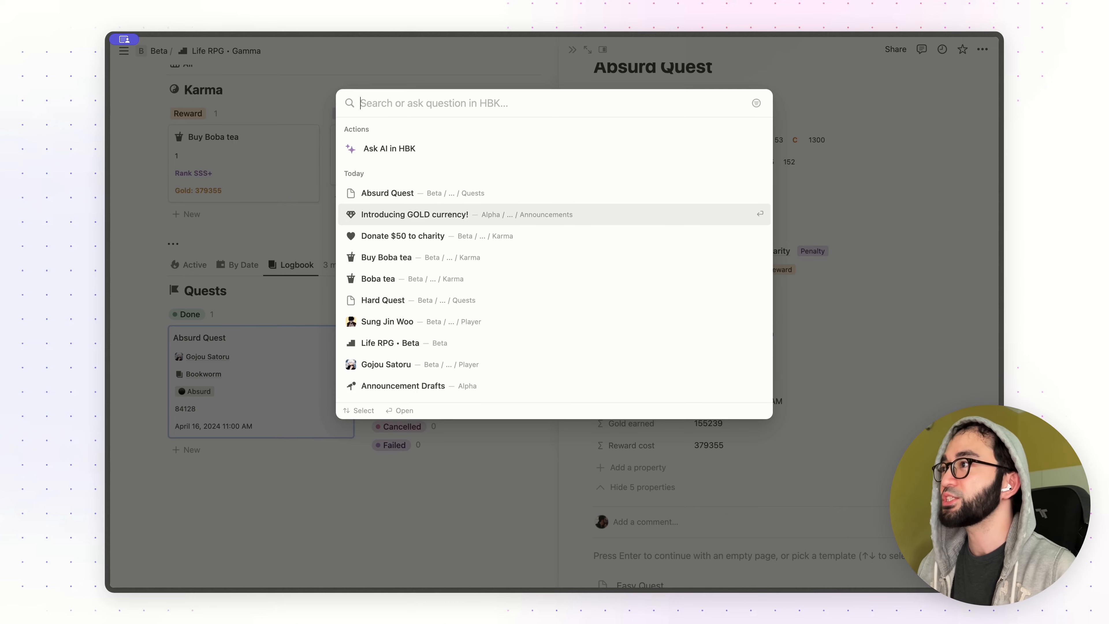
pyautogui.press('Return')
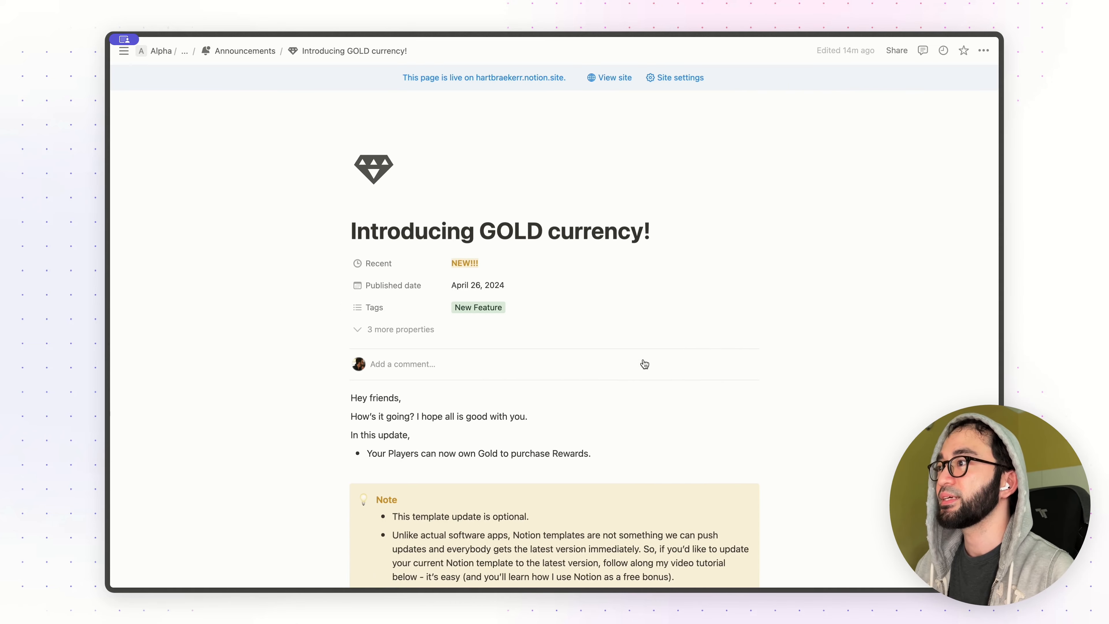
pyautogui.scroll(-5, 644, 358)
pyautogui.scroll(-15, 644, 358)
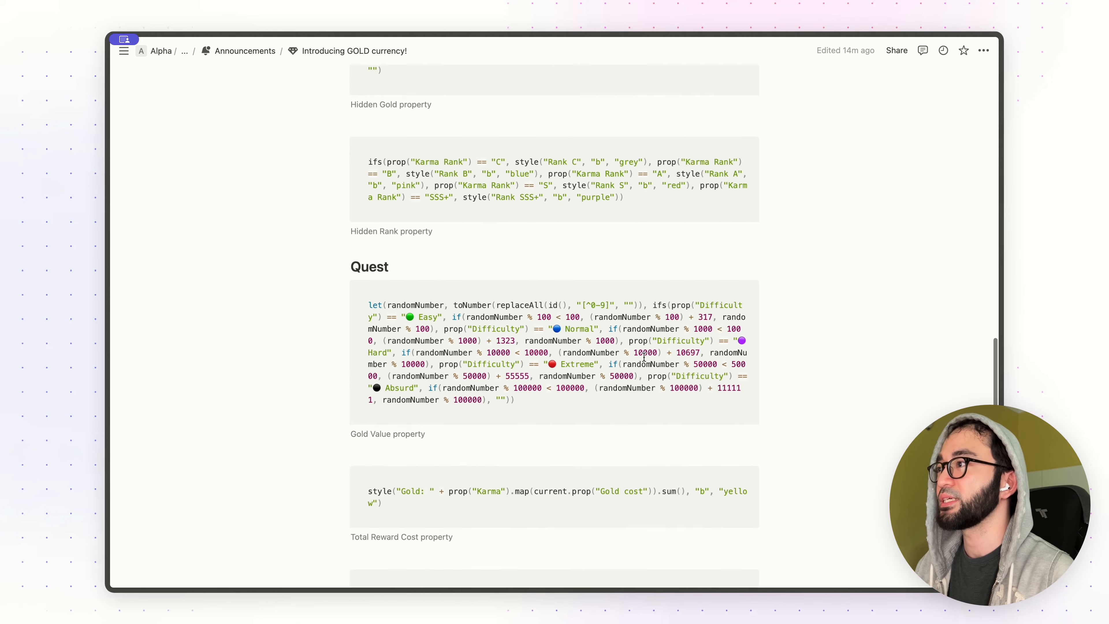
pyautogui.scroll(-3, 540, 325)
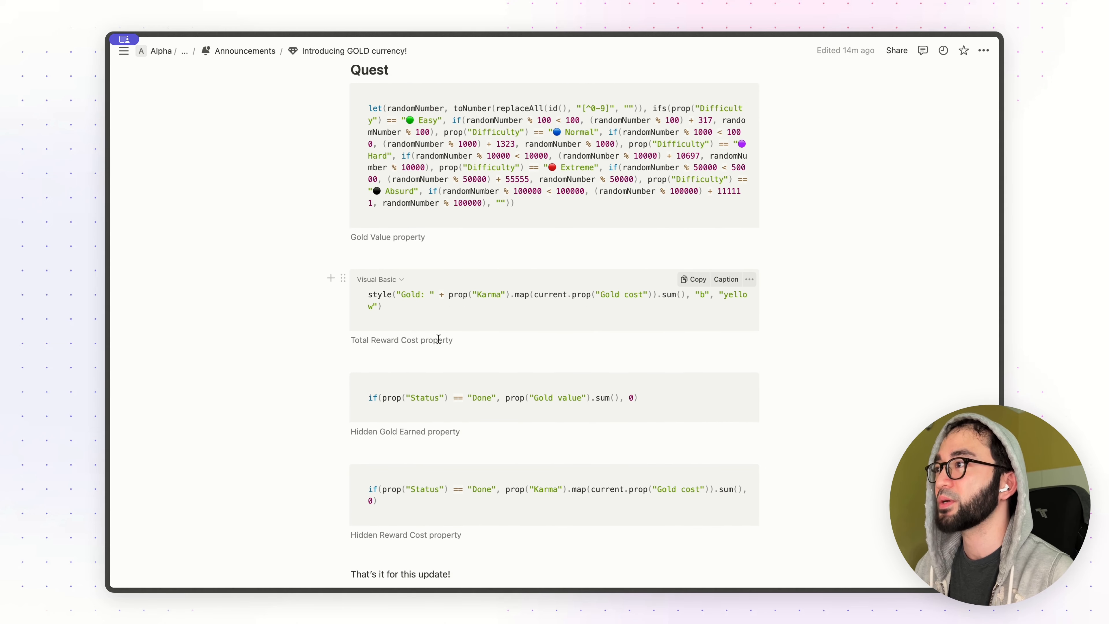
pyautogui.click(698, 279)
# - Return to Absurd Quest and save the copied formula in the Total reward cost property
pyautogui.press('super+[')
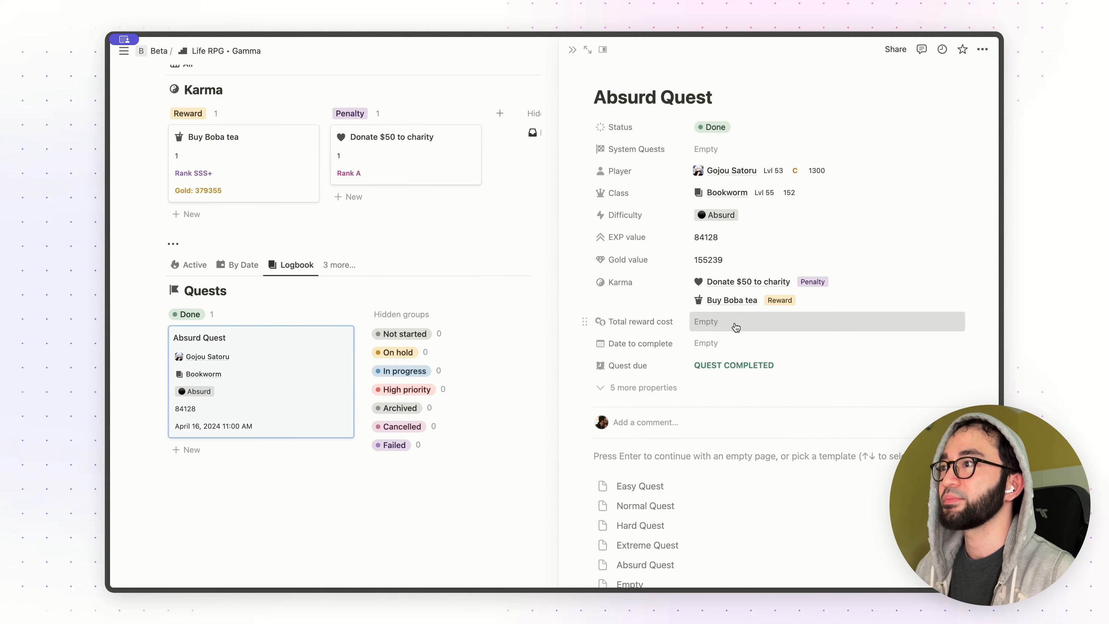
pyautogui.click(735, 325)
pyautogui.press('super+v')
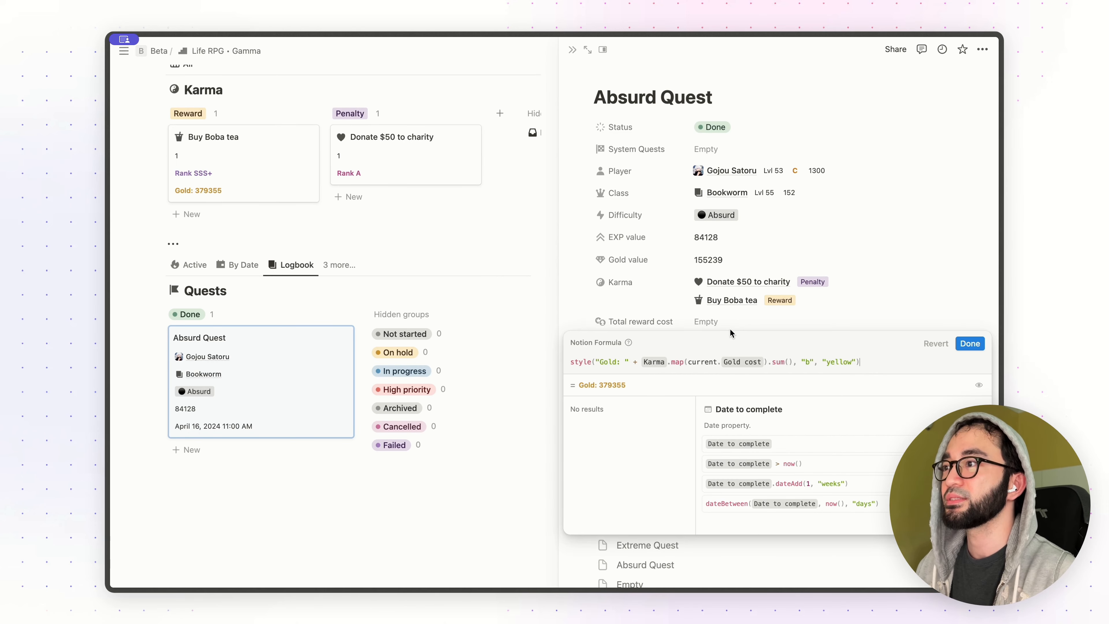
pyautogui.click(970, 343)
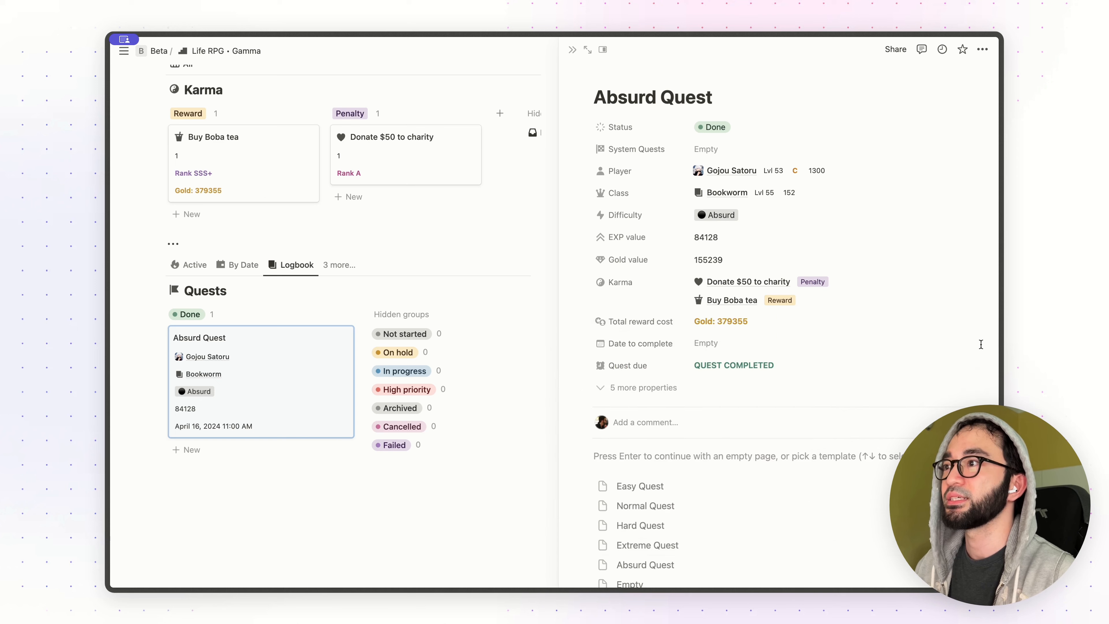
# - Set the visibility of Absurd Quest's Button property to Always show and collapse the hidden properties
pyautogui.click(644, 387)
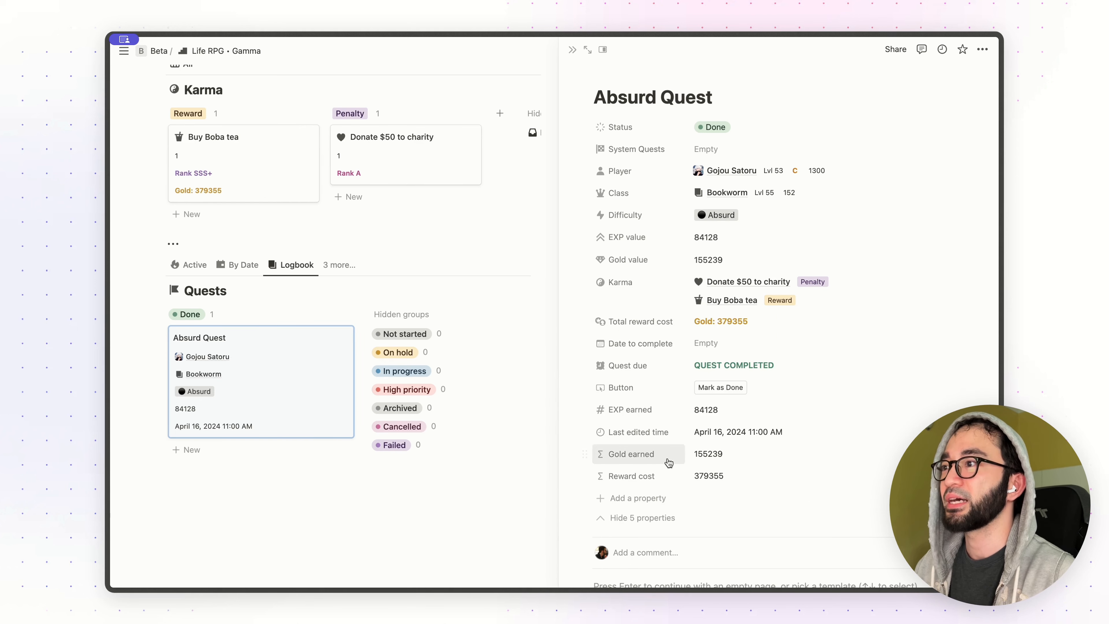
pyautogui.click(638, 516)
pyautogui.click(647, 389)
pyautogui.click(632, 389)
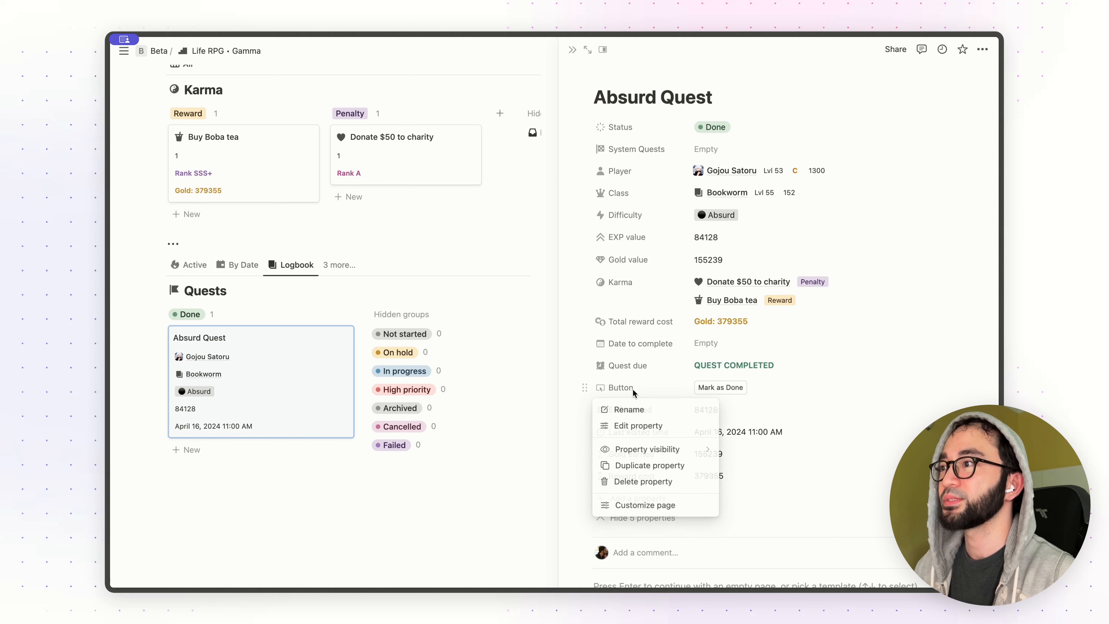
pyautogui.moveTo(659, 450)
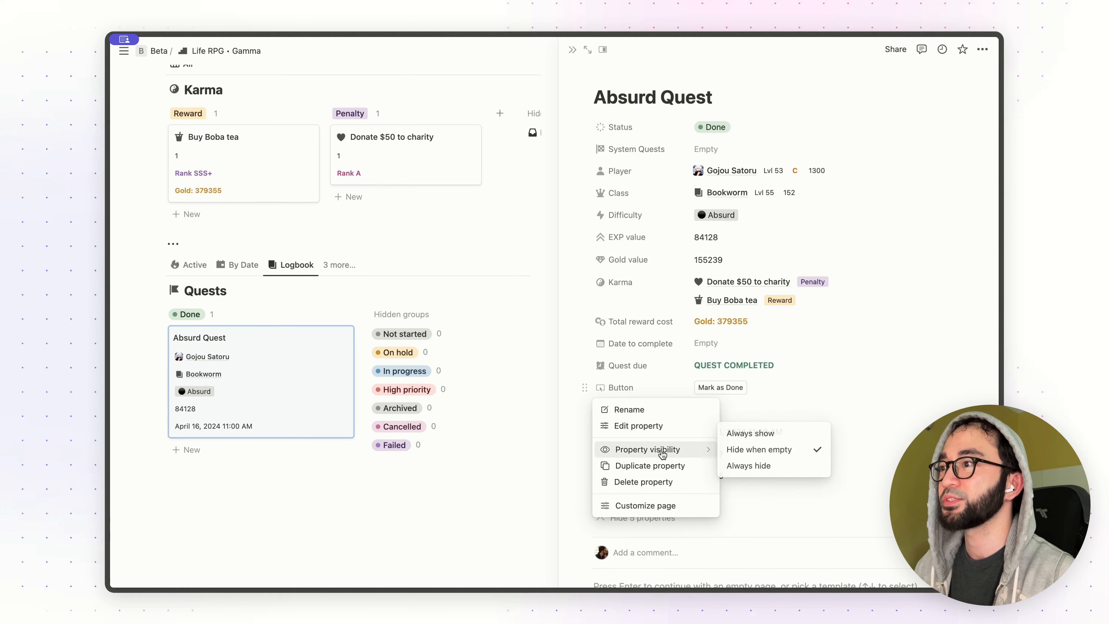
pyautogui.click(748, 432)
pyautogui.click(628, 518)
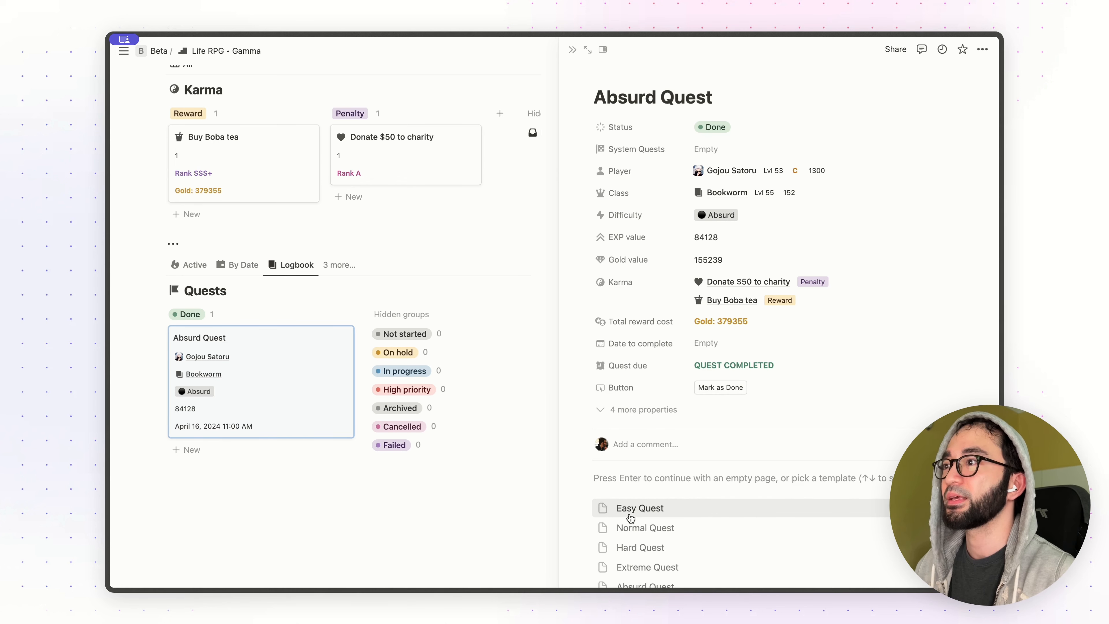
# - Close Absurd Quest, open the existing player's page from the Player database and reveal its hidden properties
pyautogui.scroll(-1, 581, 423)
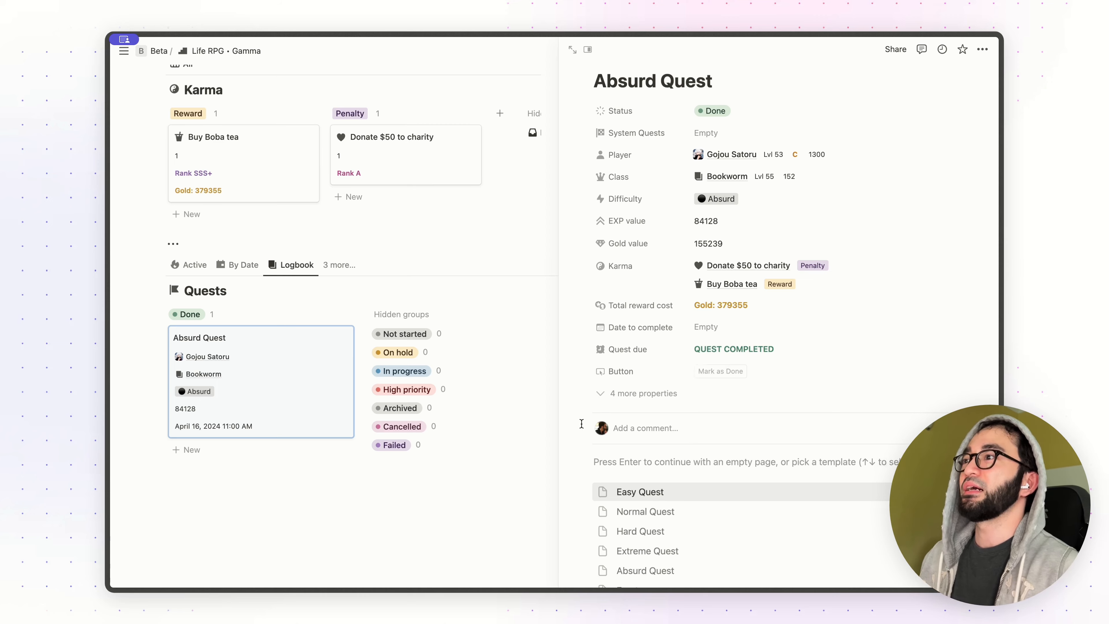
pyautogui.press('Escape')
pyautogui.scroll(15, 307, 386)
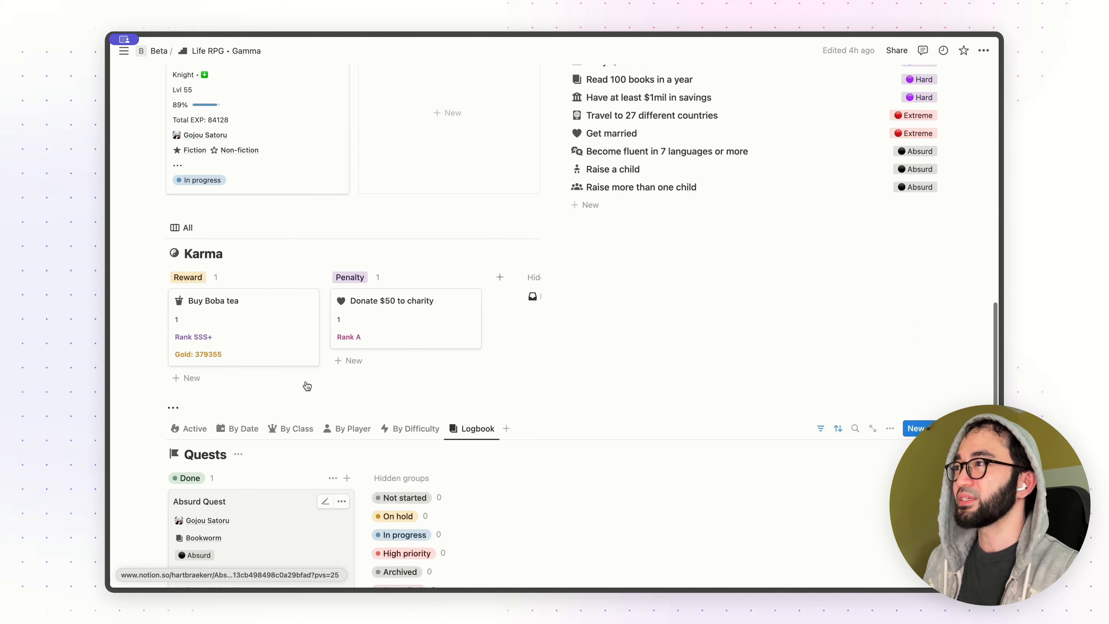
pyautogui.scroll(2, 307, 386)
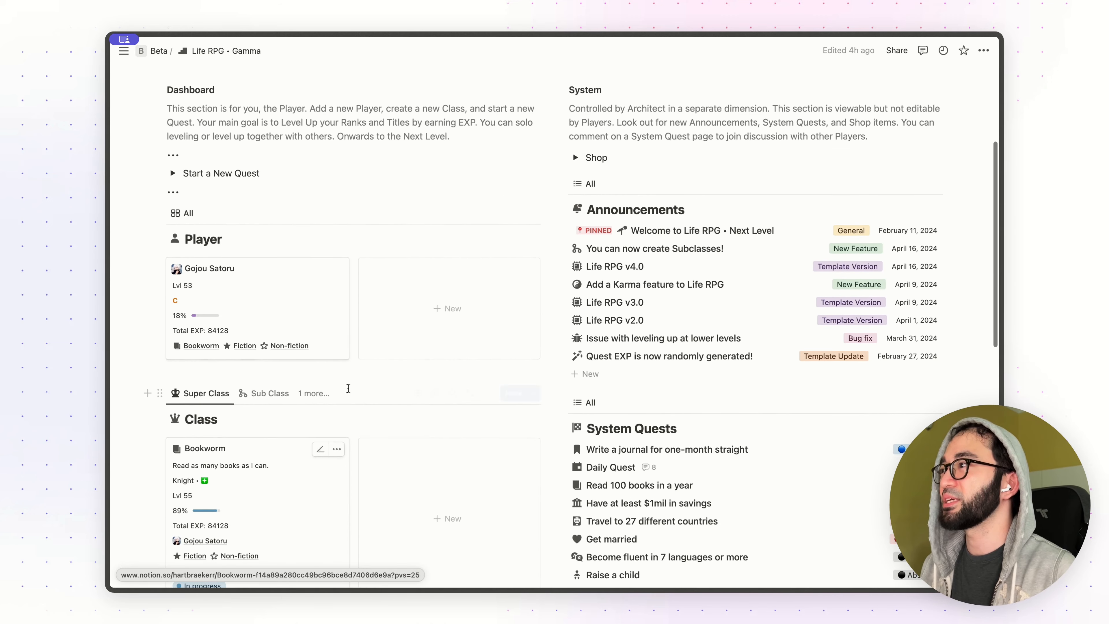
pyautogui.click(280, 308)
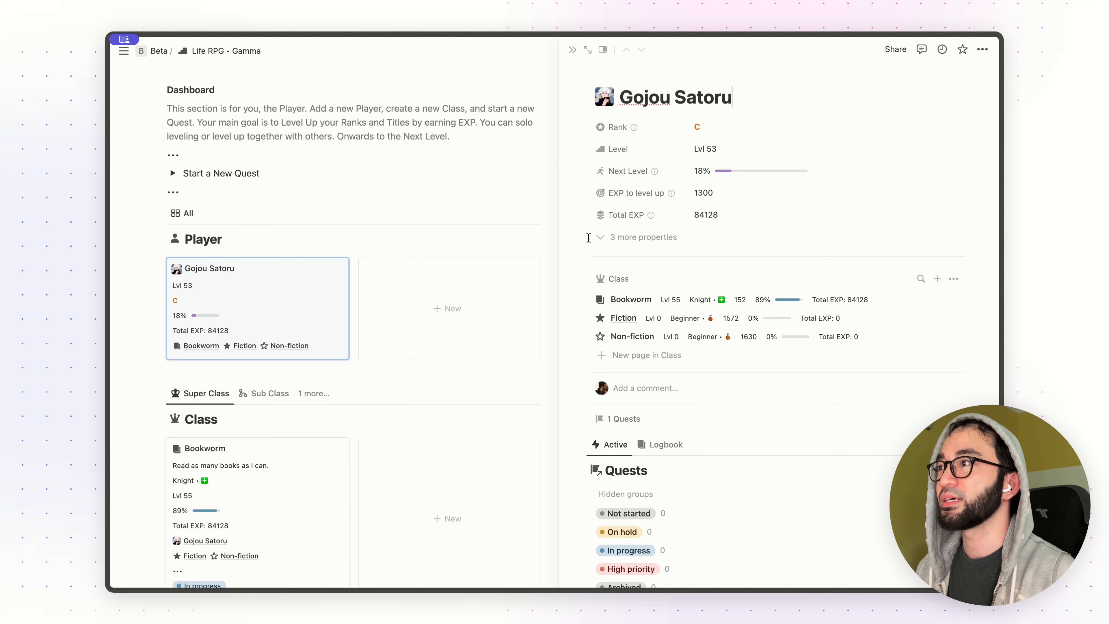
pyautogui.click(644, 243)
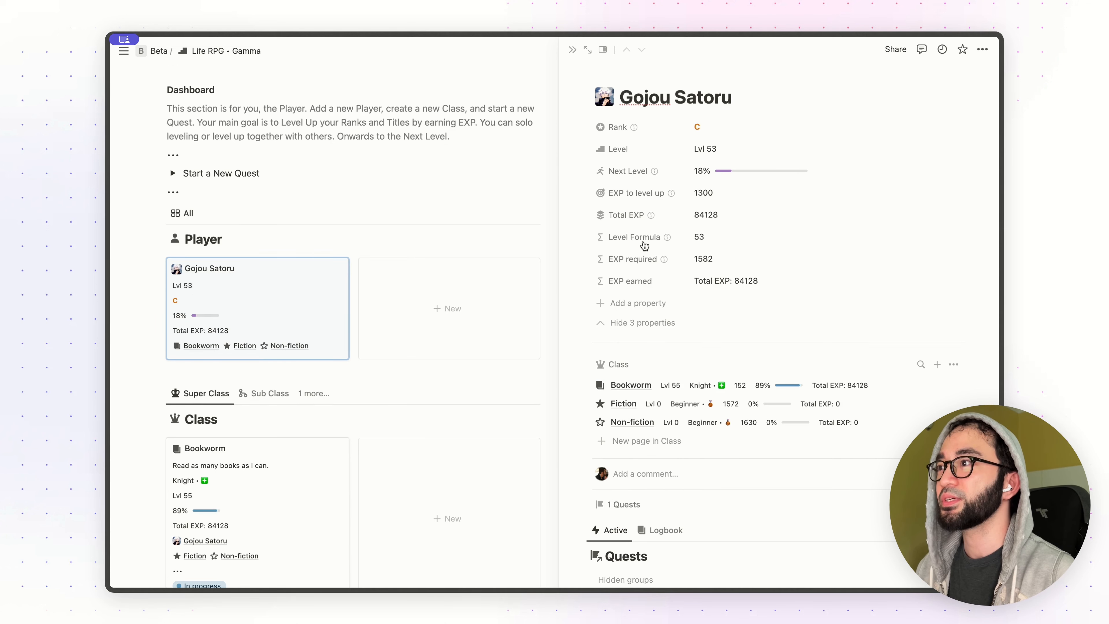
# - Add a rollup property to the player that shows the original Gold earned values from the Quests relation
pyautogui.click(636, 304)
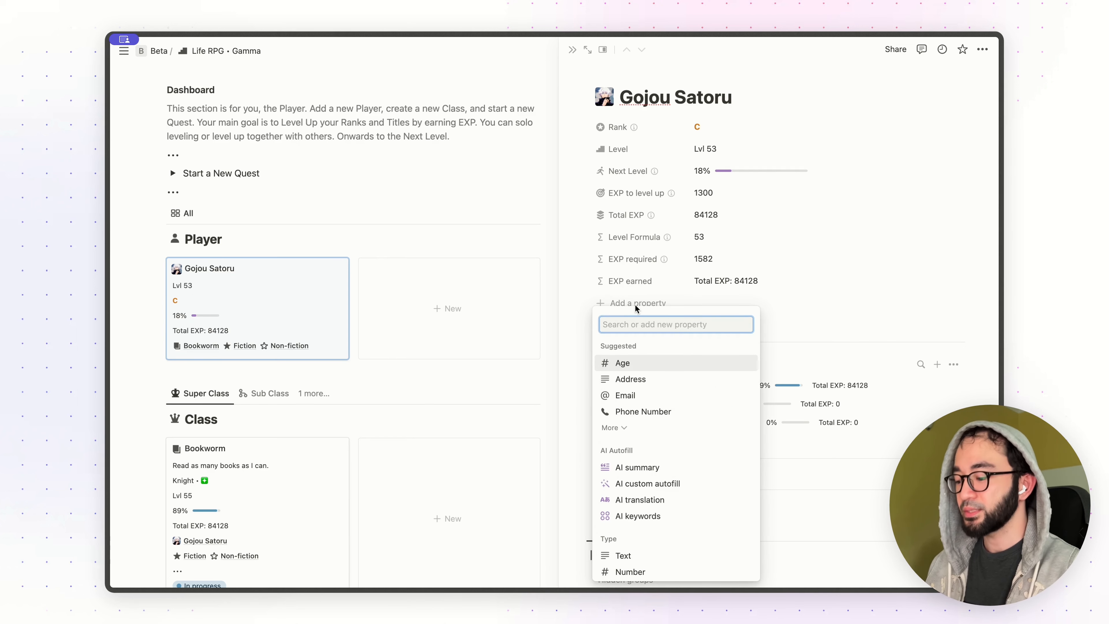
pyautogui.write('rol')
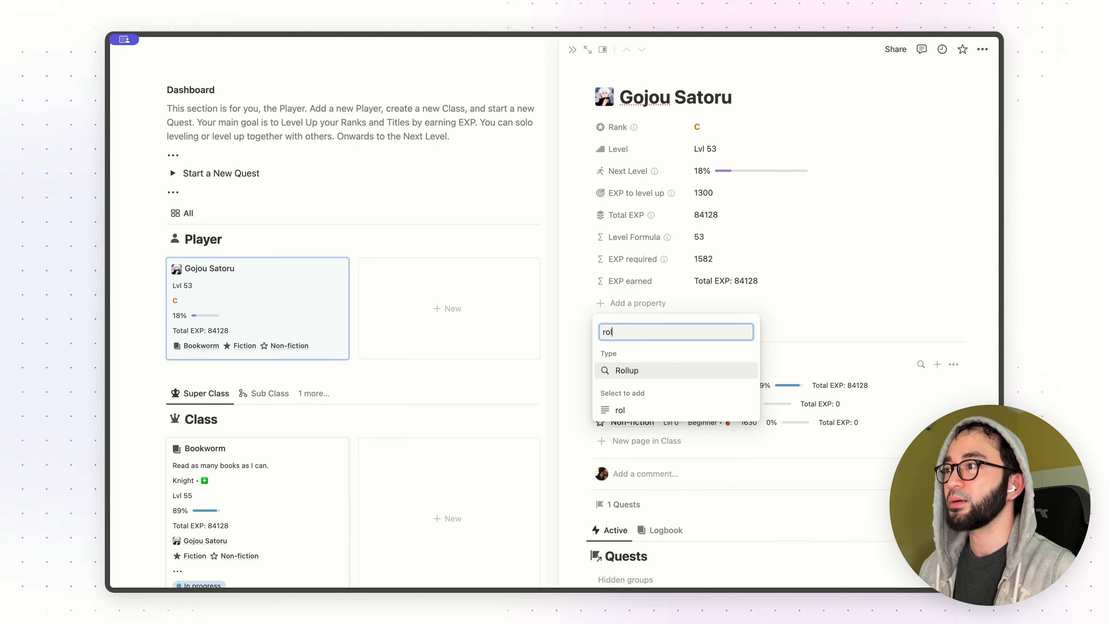
pyautogui.click(648, 370)
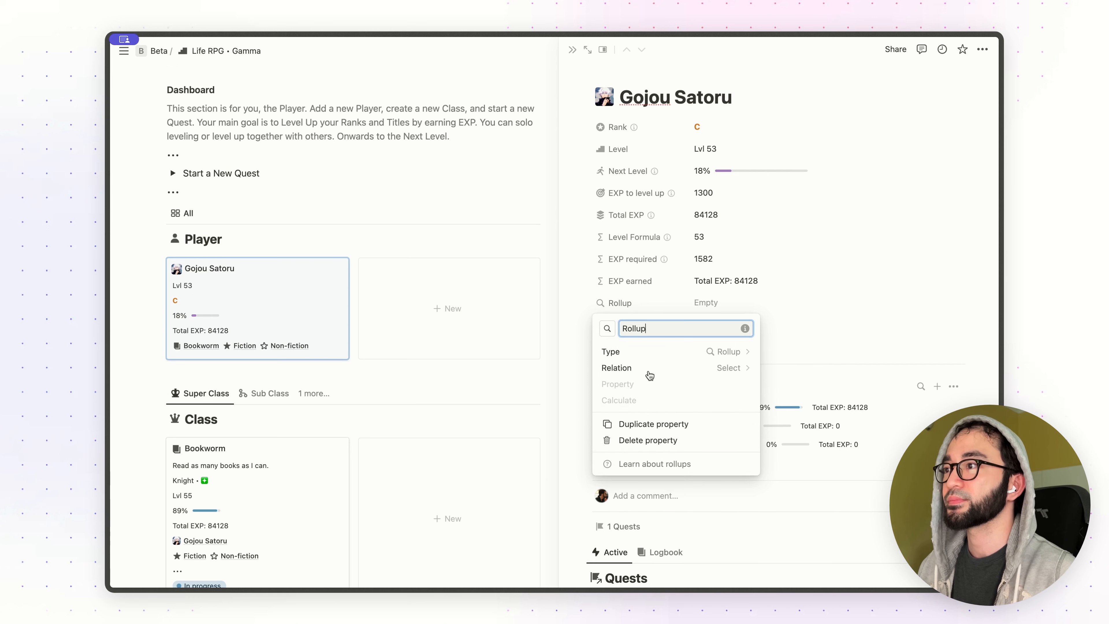
pyautogui.click(722, 368)
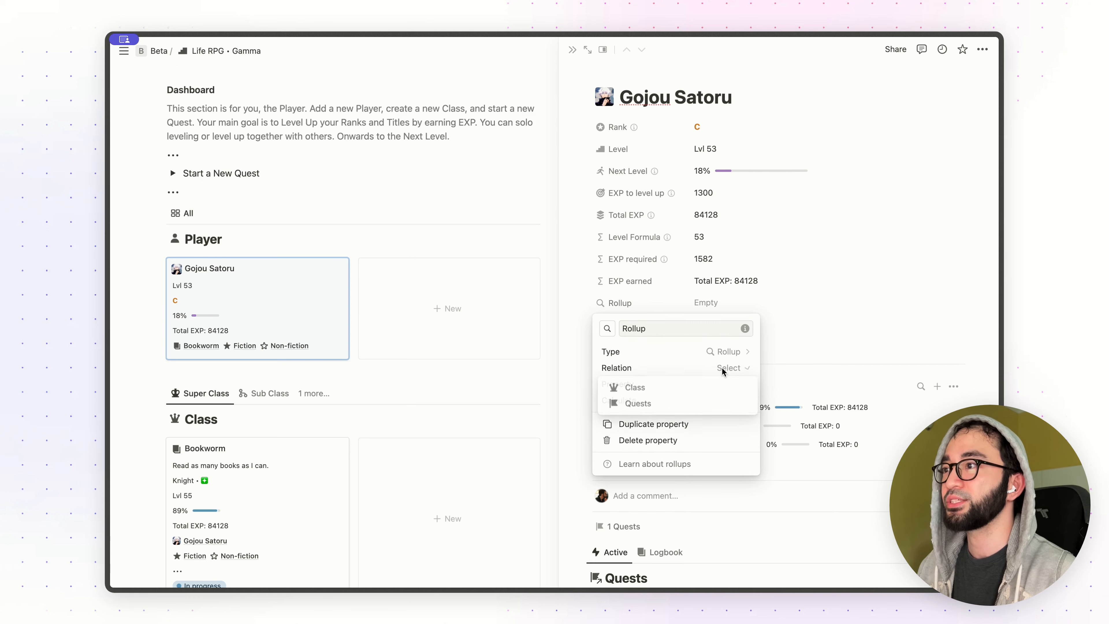
pyautogui.click(668, 407)
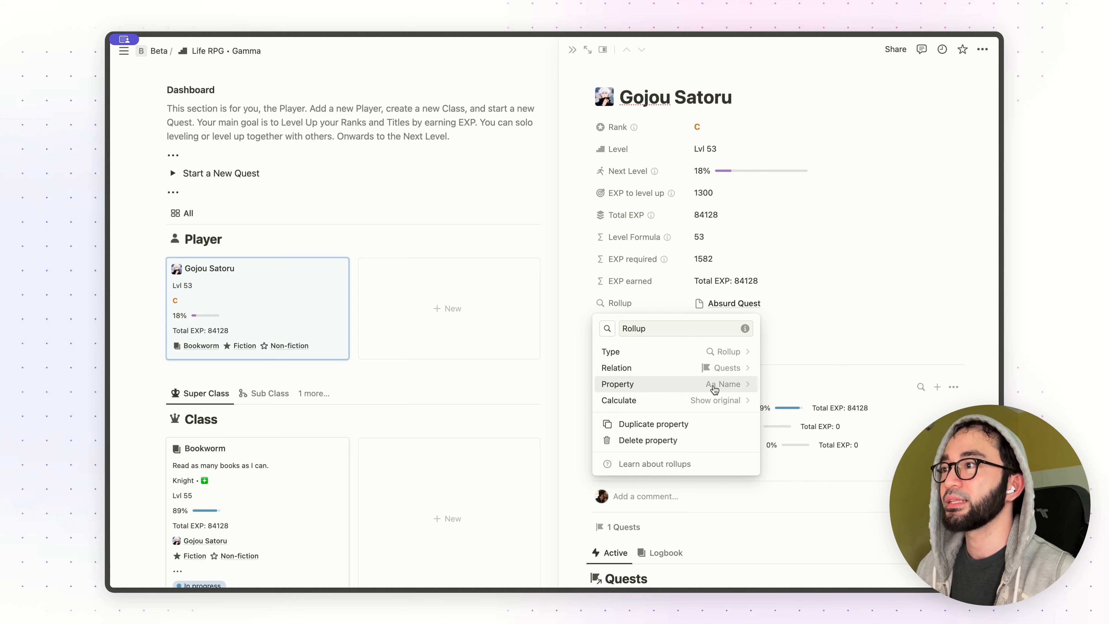
pyautogui.click(725, 384)
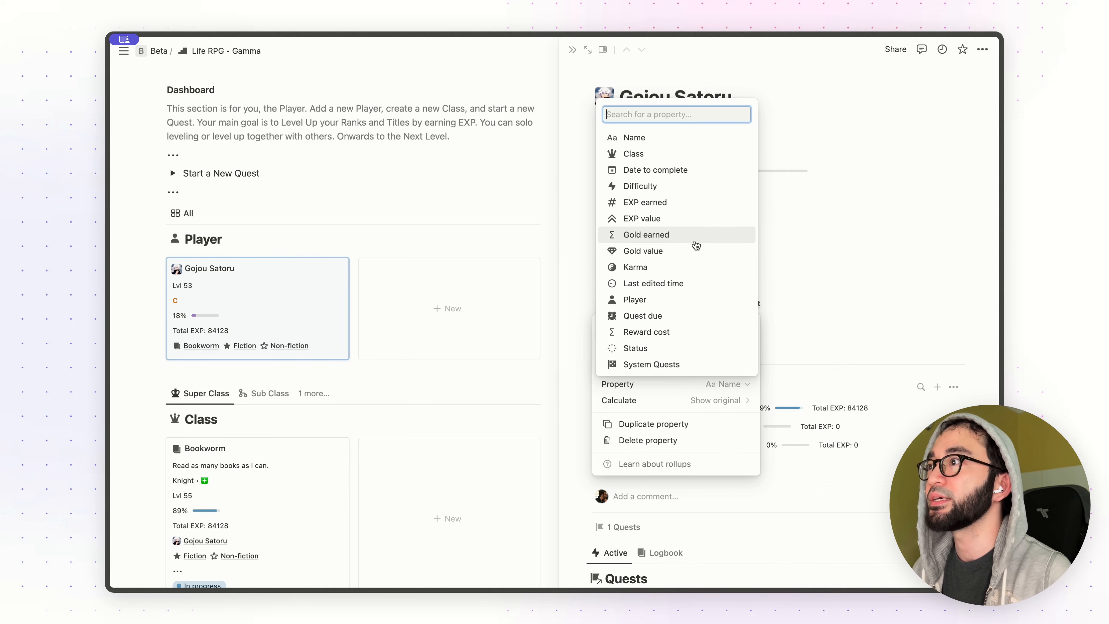
pyautogui.click(652, 238)
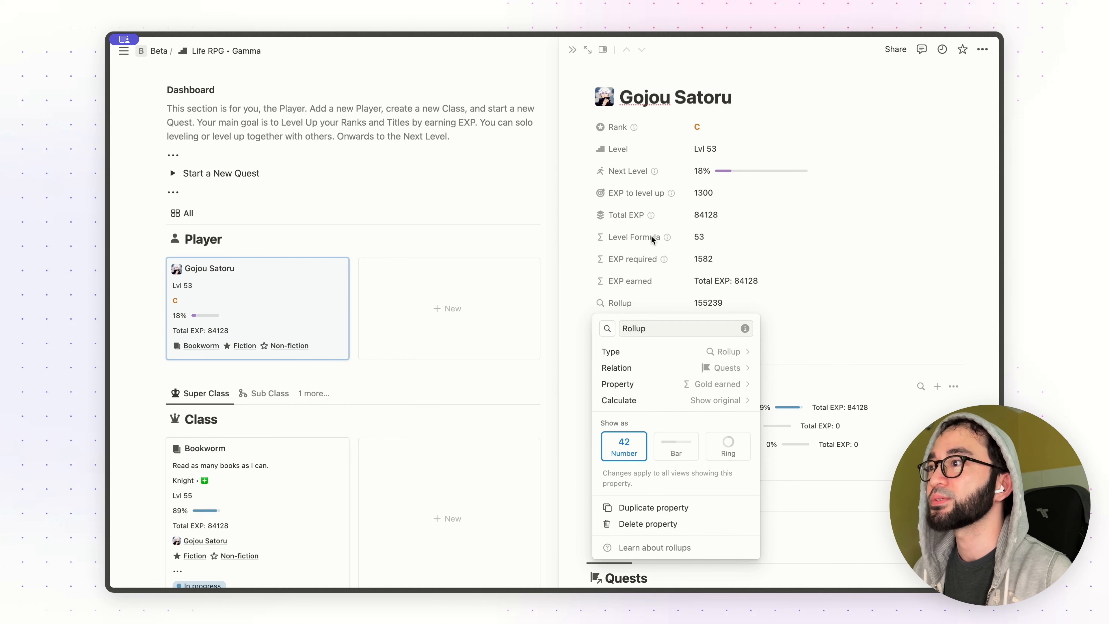
pyautogui.click(698, 401)
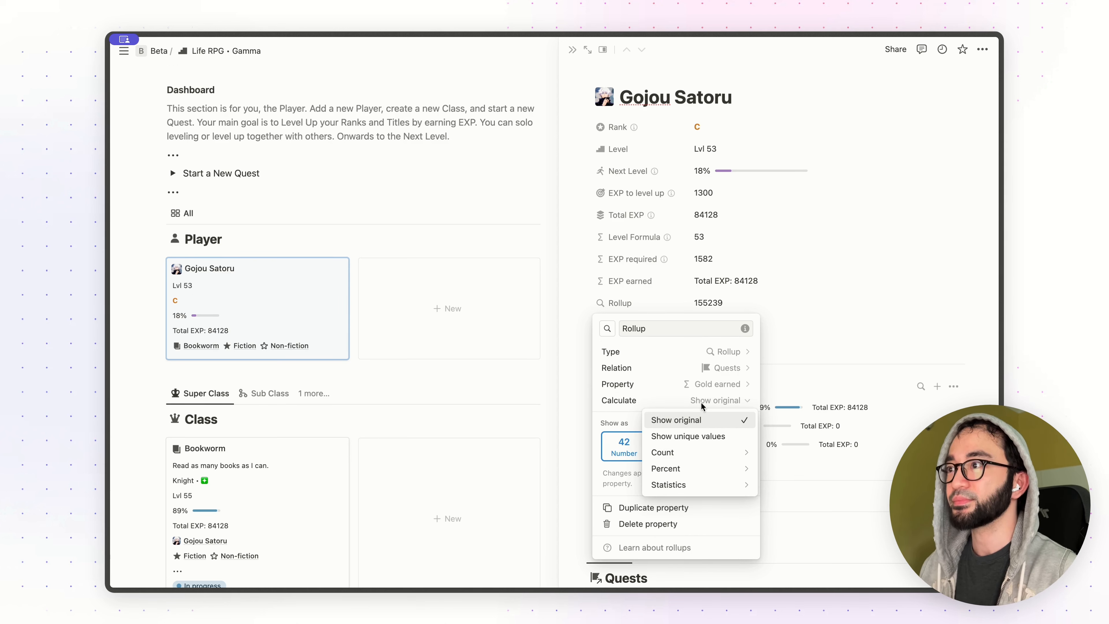
pyautogui.click(684, 398)
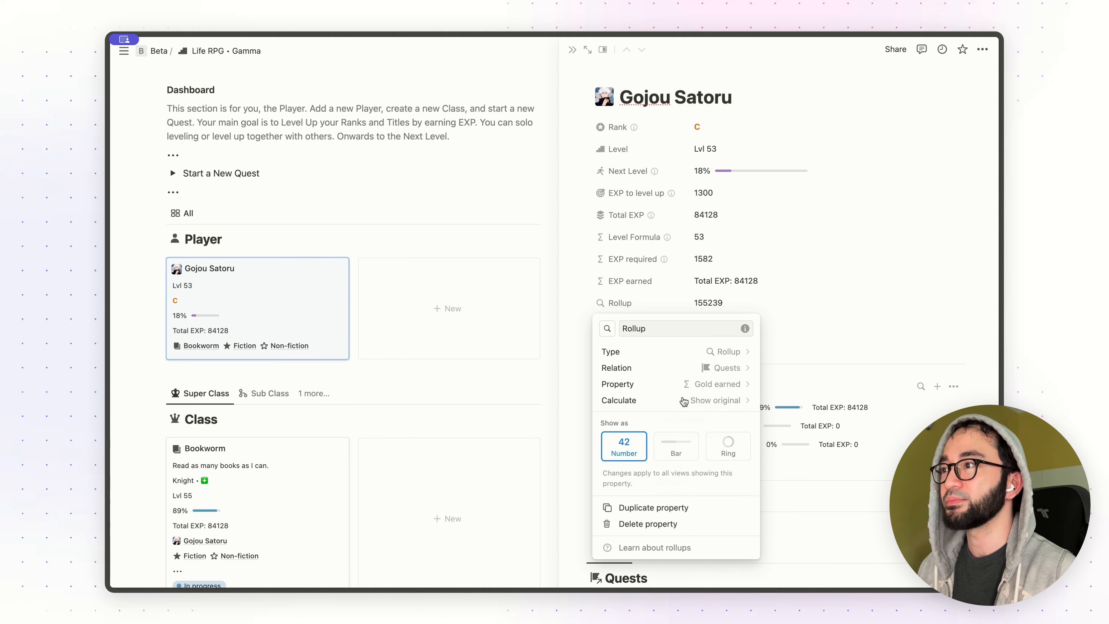
# - Rename the player's new rollup property to Gold earned
pyautogui.click(675, 328)
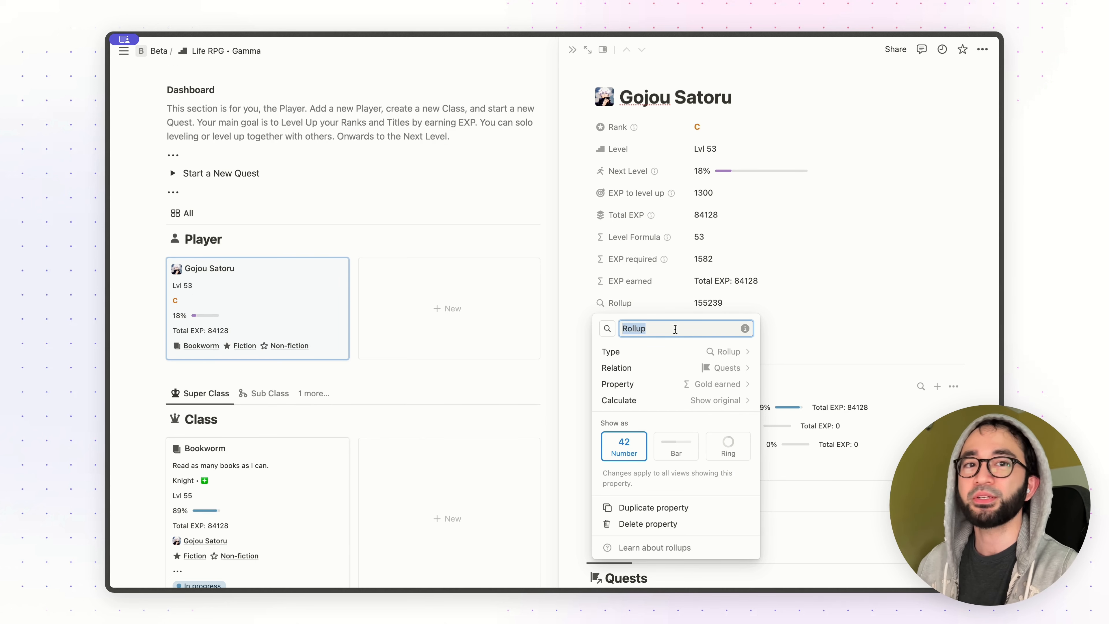
pyautogui.write('Gp')
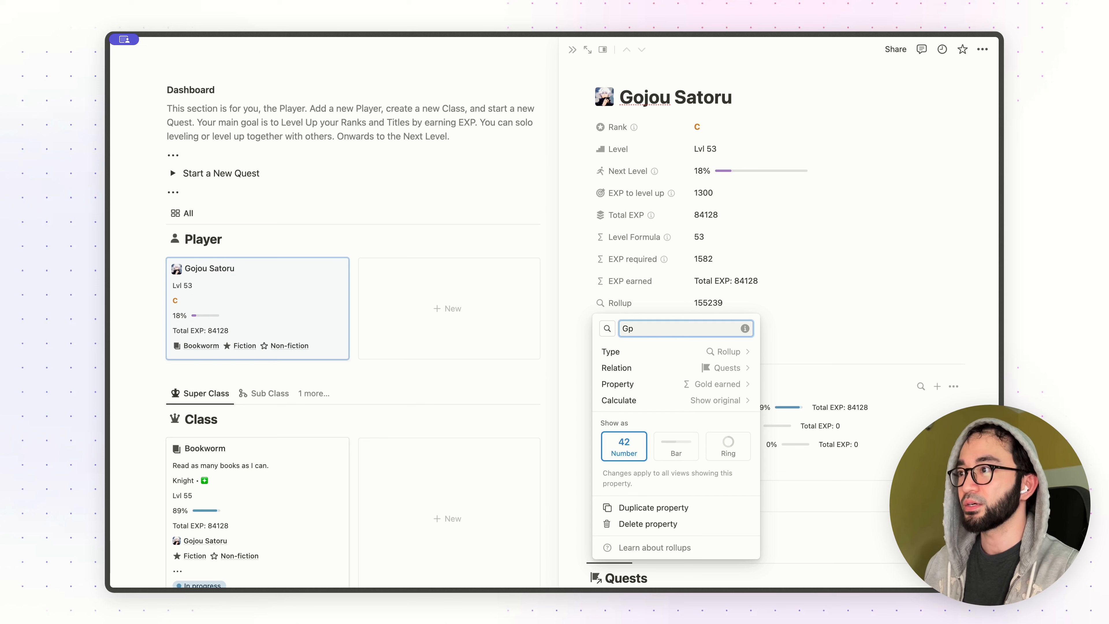
pyautogui.write('ld earned')
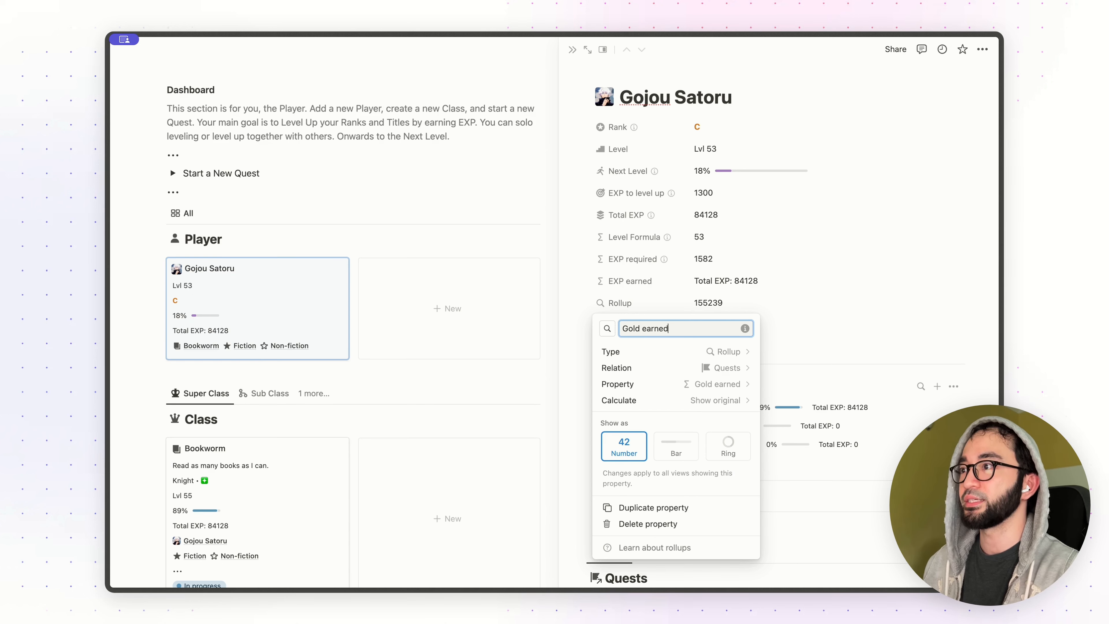
pyautogui.press('Return')
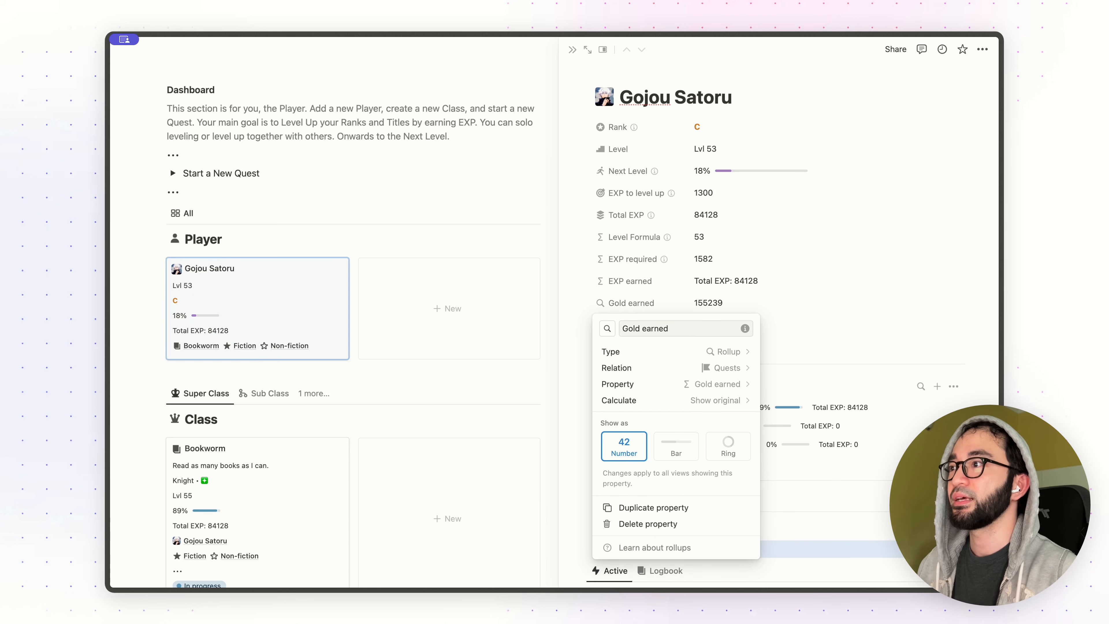
pyautogui.click(815, 289)
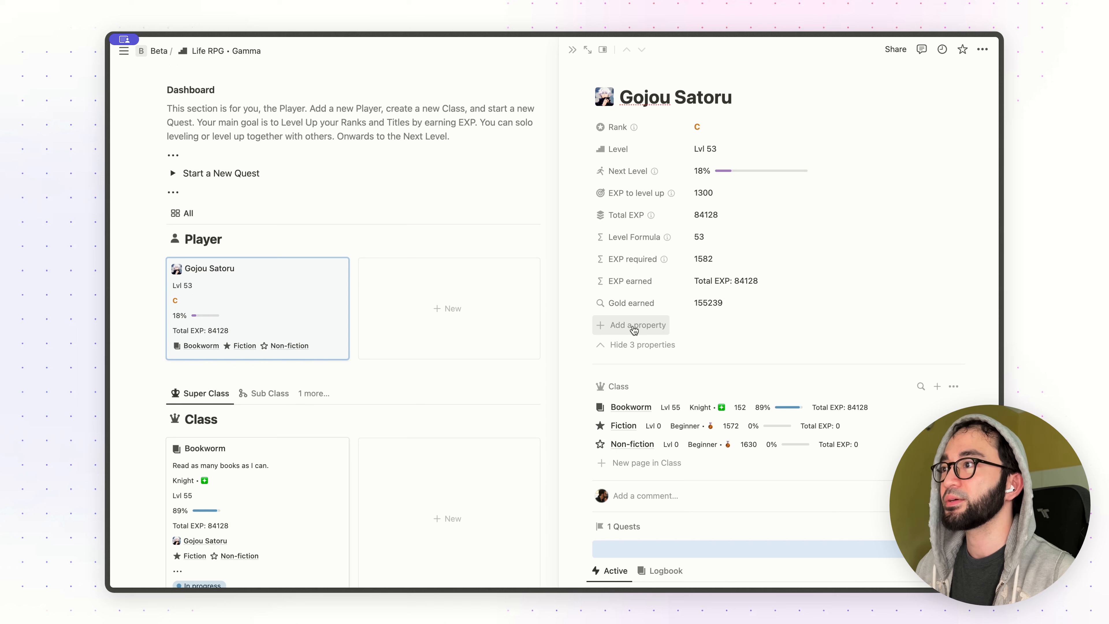
# - Add another rollup property to the player that shows the original Reward cost values from the Quests relation
pyautogui.click(632, 325)
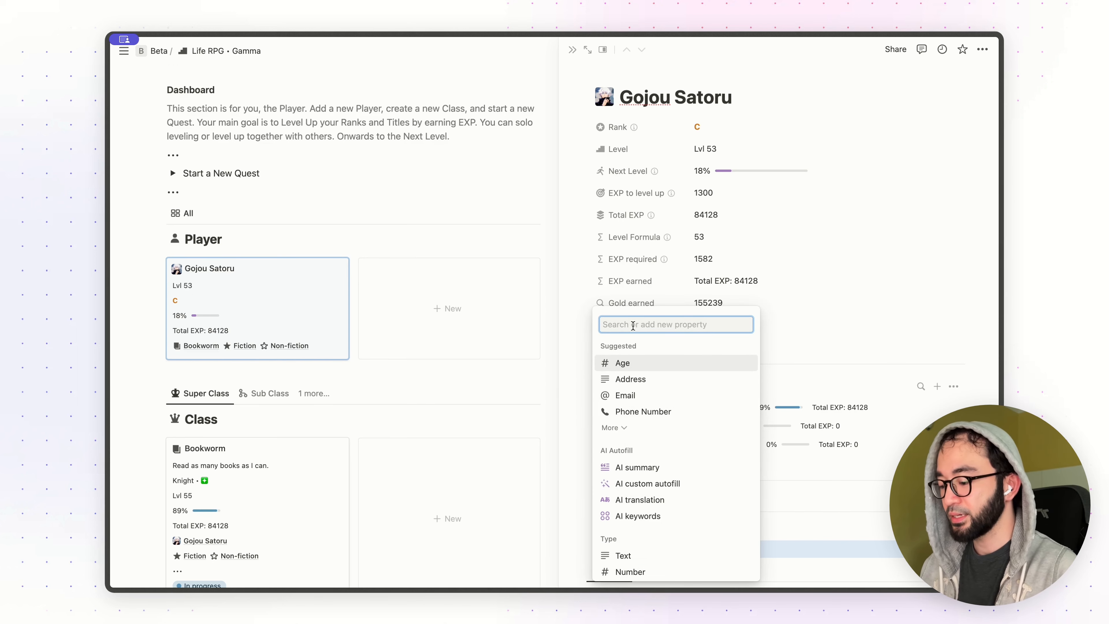
pyautogui.write('roll')
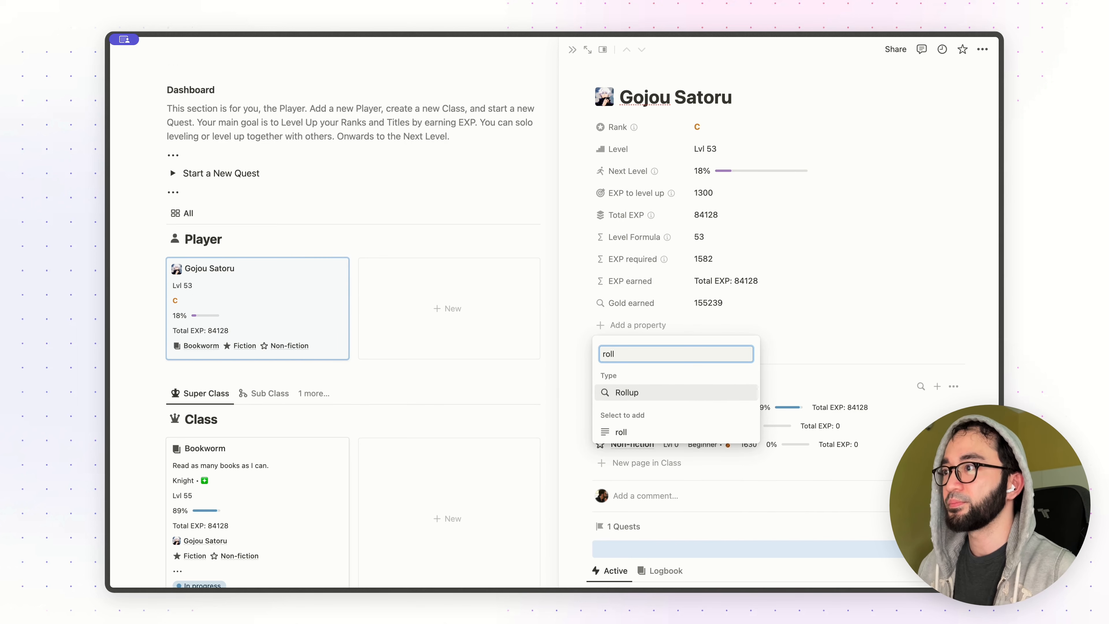
pyautogui.press('Return')
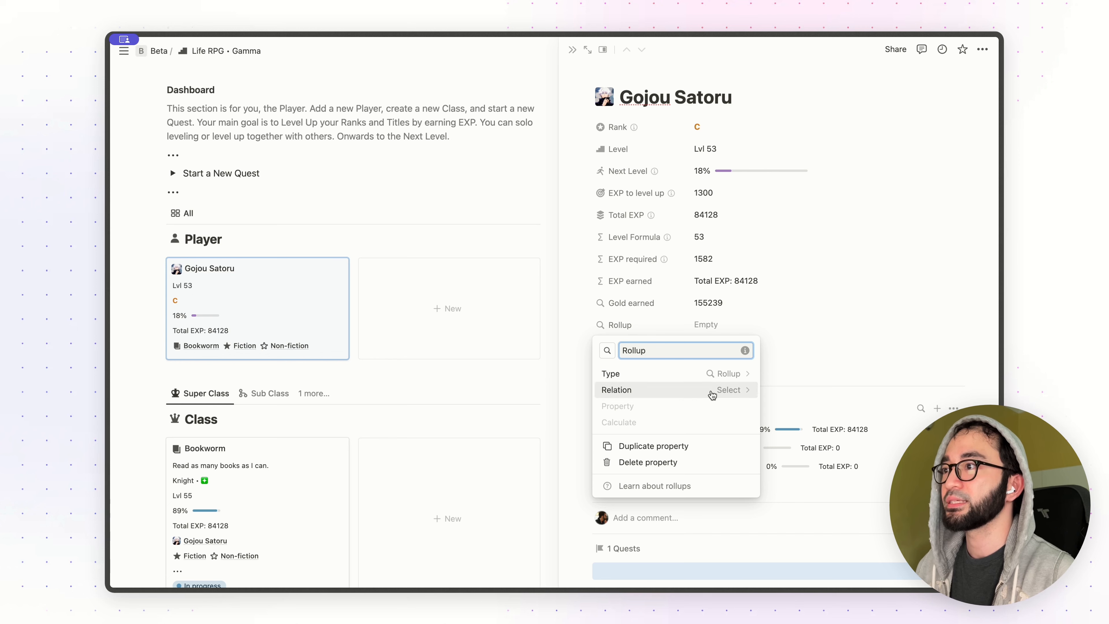
pyautogui.click(712, 395)
pyautogui.click(659, 426)
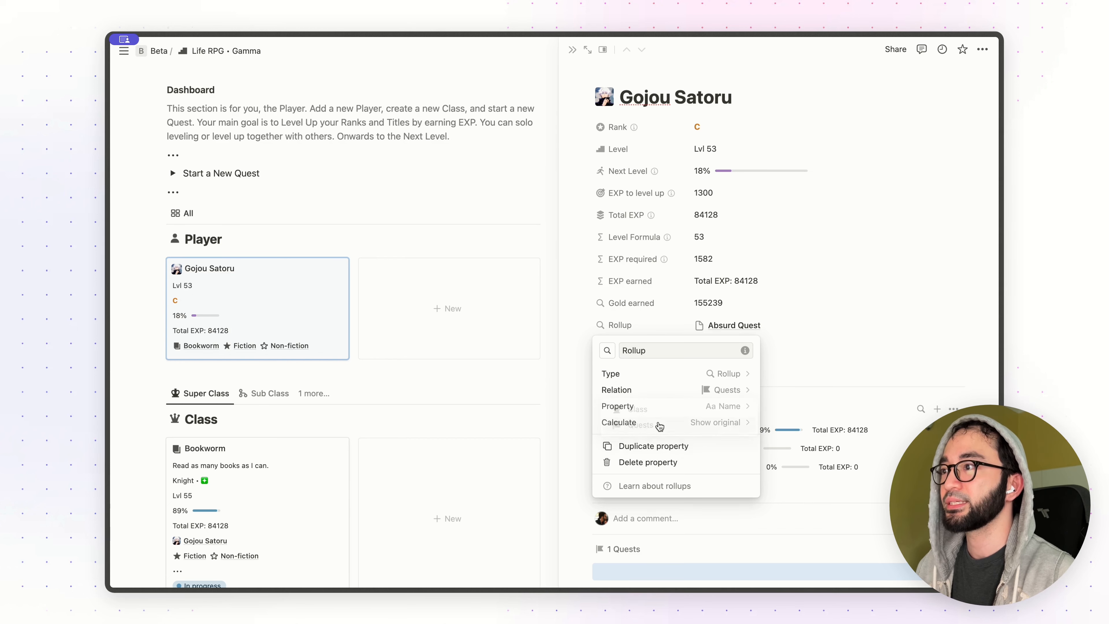
pyautogui.click(729, 408)
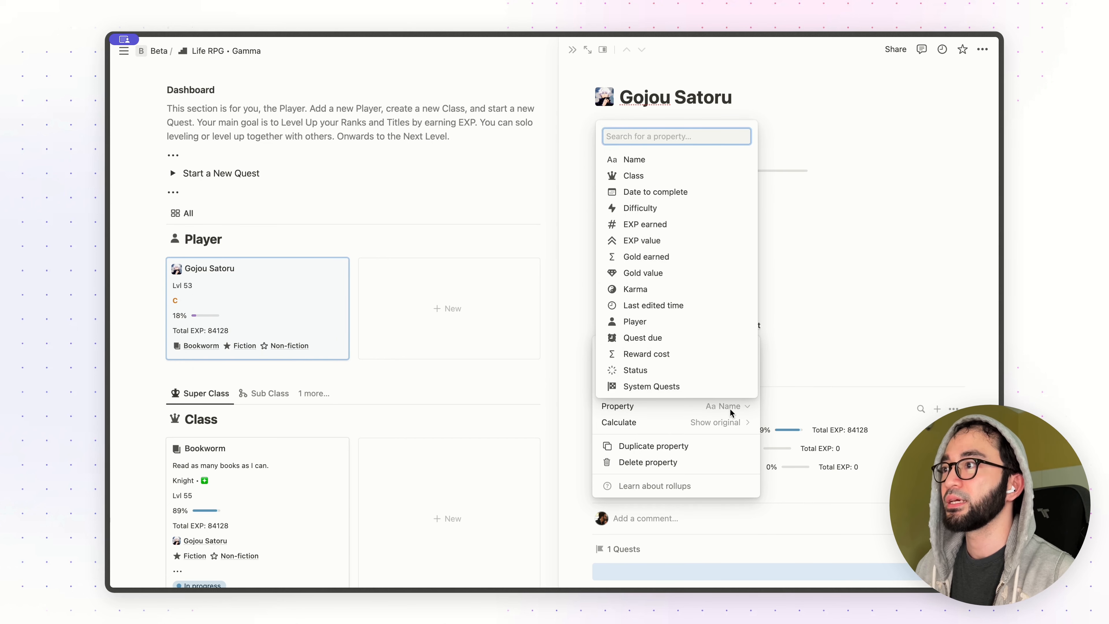
pyautogui.click(659, 354)
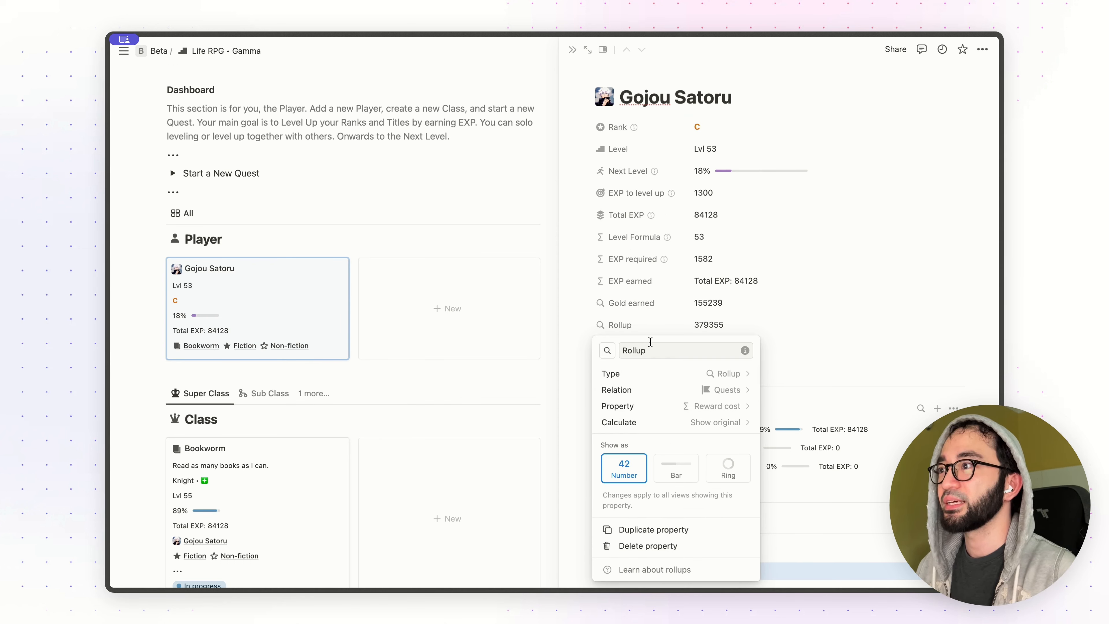
# - Rename the player's new rollup property to Reward cost
pyautogui.doubleClick(647, 350)
pyautogui.write('Reward cost')
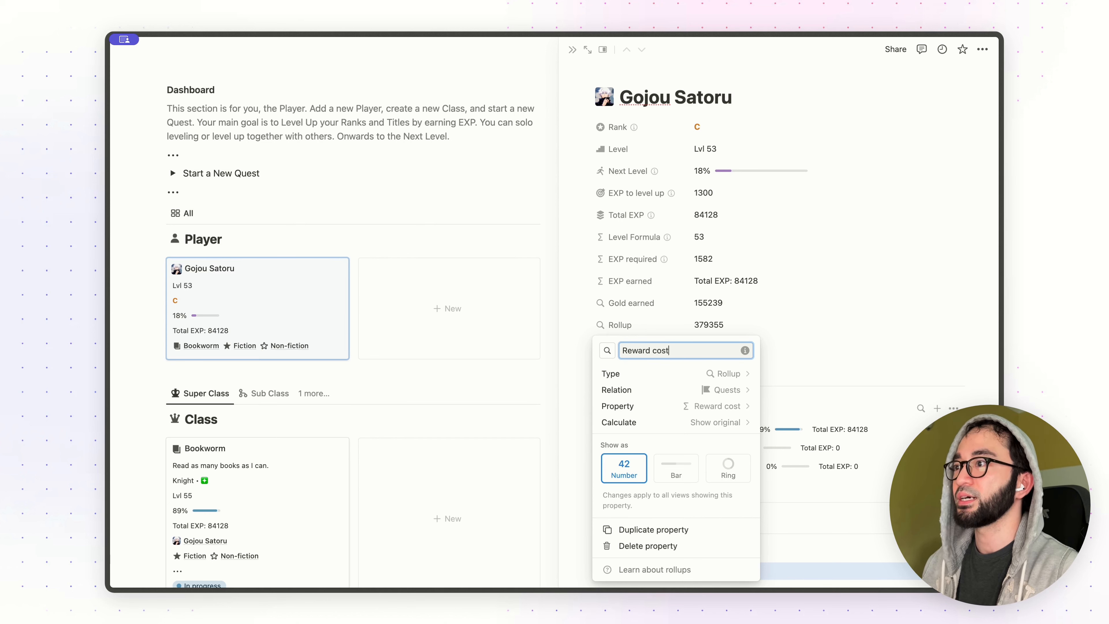
pyautogui.press('Return')
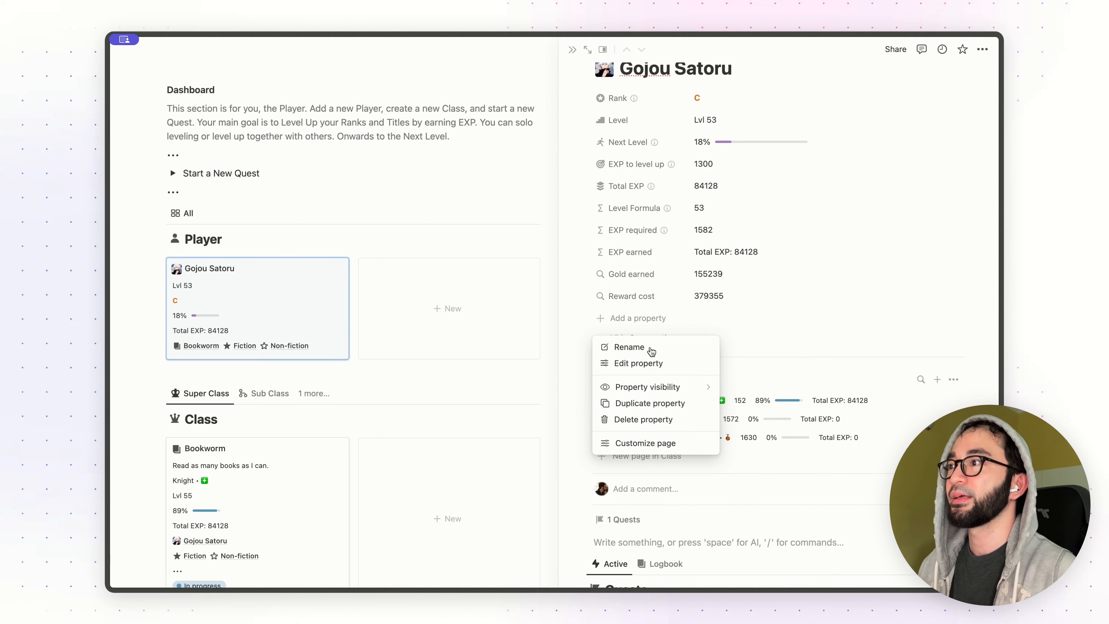
pyautogui.click(662, 333)
# - Set the visibility of the player's Gold earned and Reward cost properties to Always hide
pyautogui.click(628, 275)
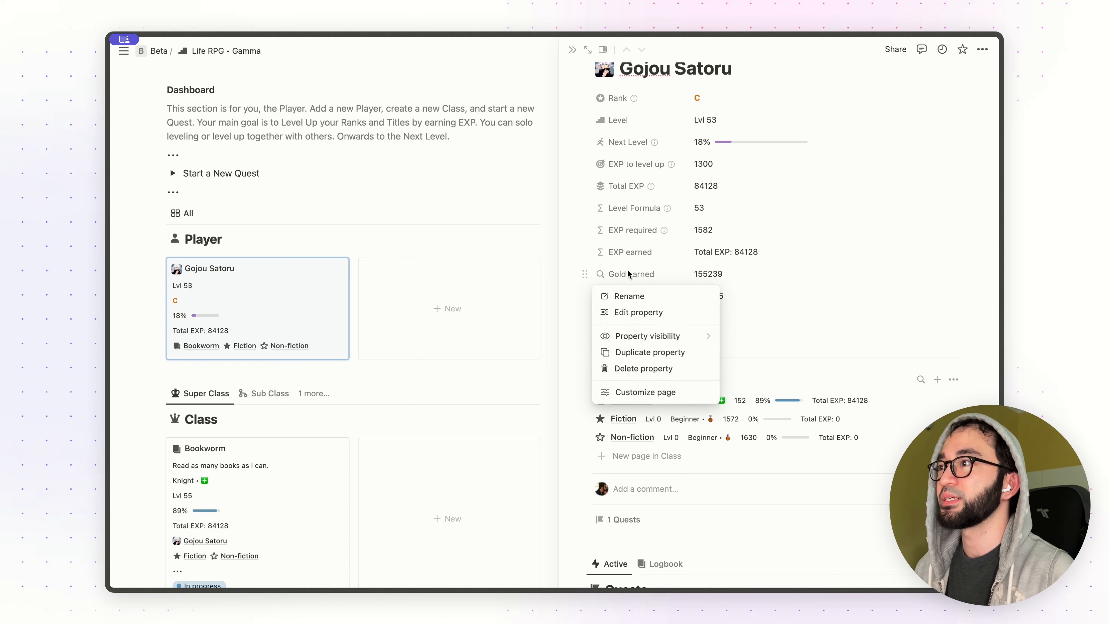
pyautogui.moveTo(642, 337)
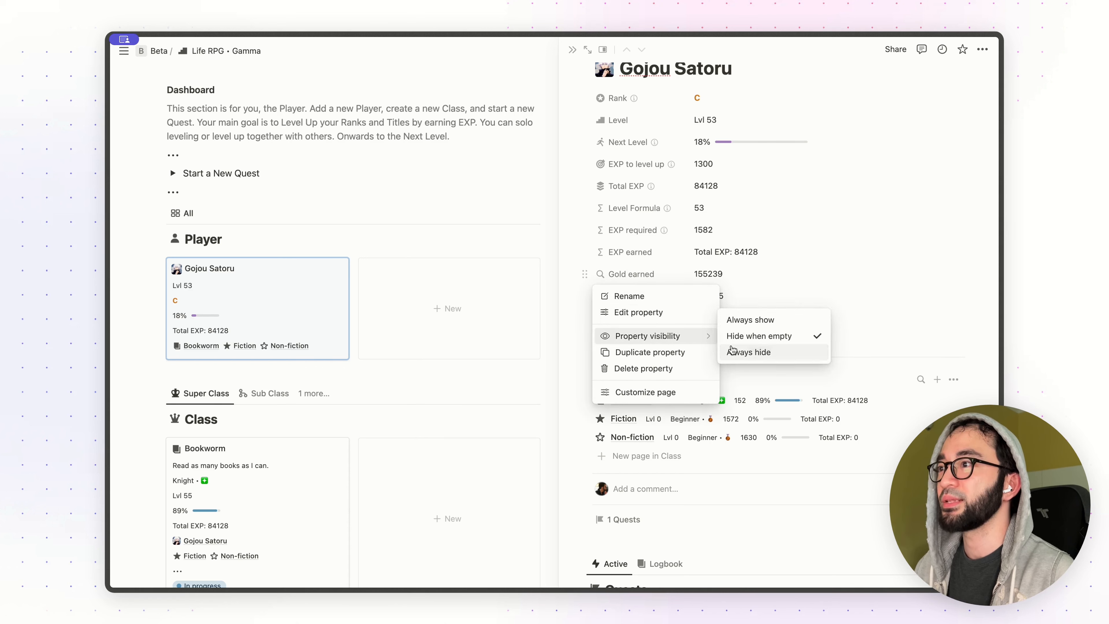
pyautogui.click(743, 353)
pyautogui.click(631, 297)
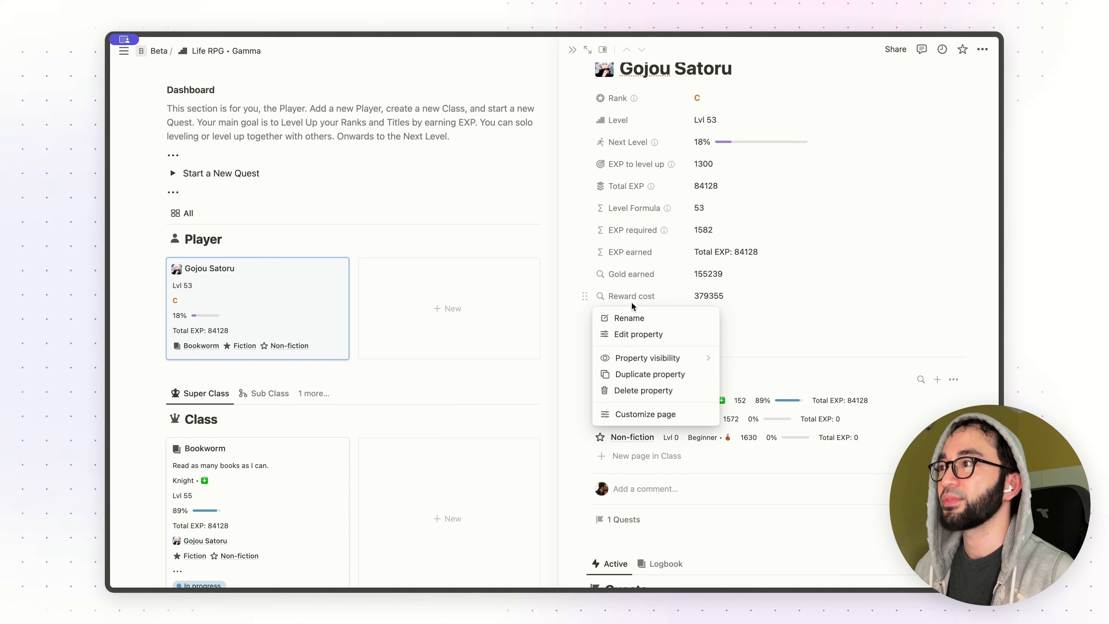
pyautogui.moveTo(662, 359)
pyautogui.click(746, 374)
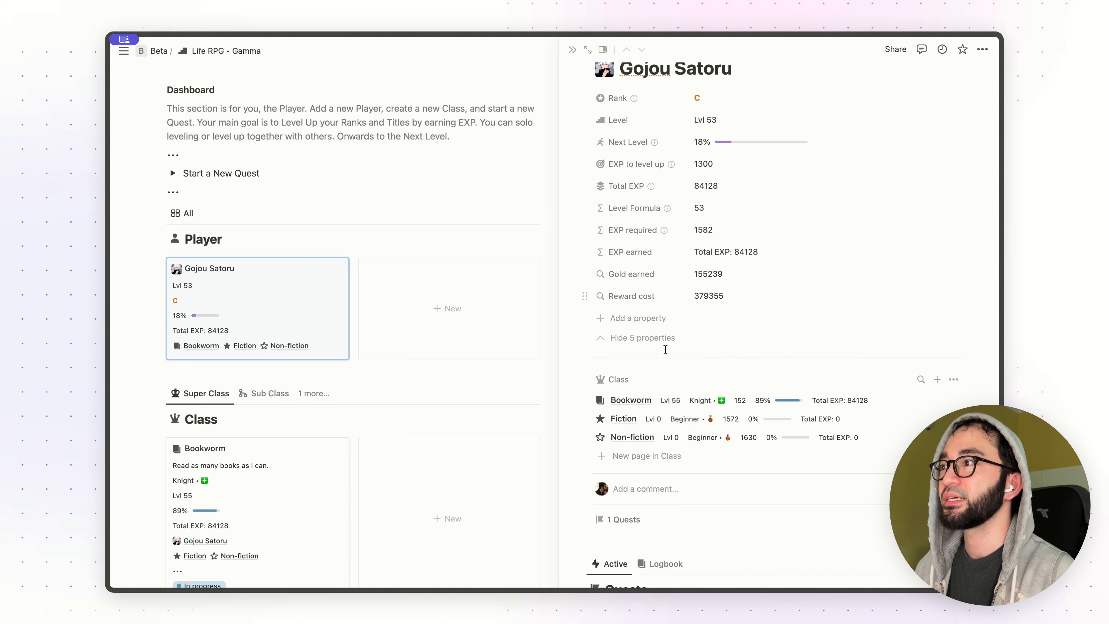
# - Change the calculation of the player's Gold earned rollup to Sum
pyautogui.scroll(1, 639, 331)
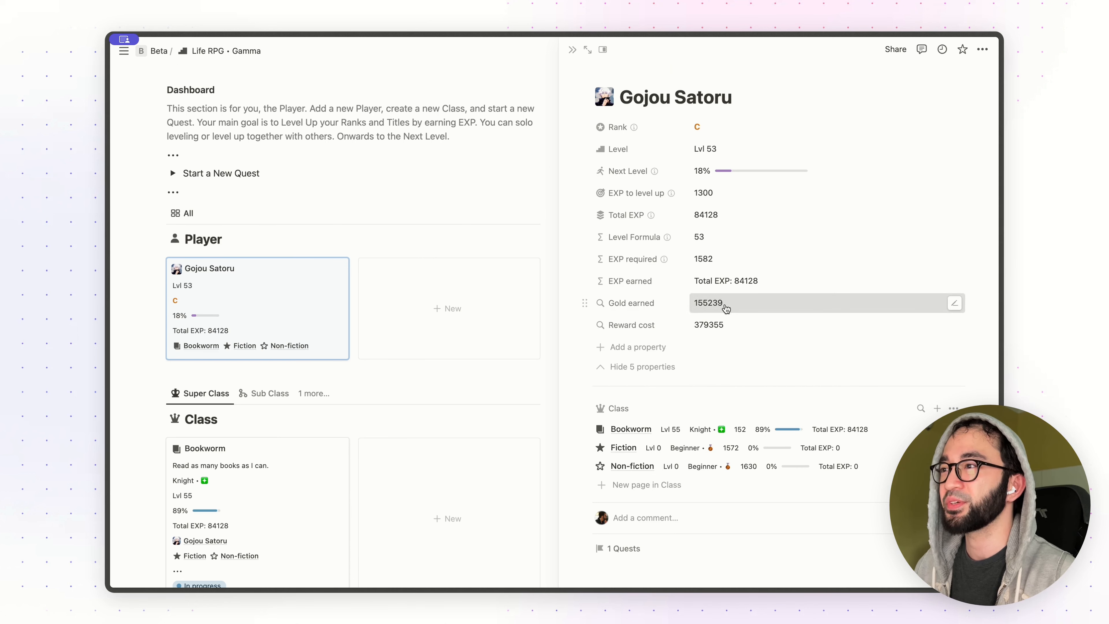
pyautogui.click(766, 305)
pyautogui.click(766, 305)
pyautogui.click(766, 305)
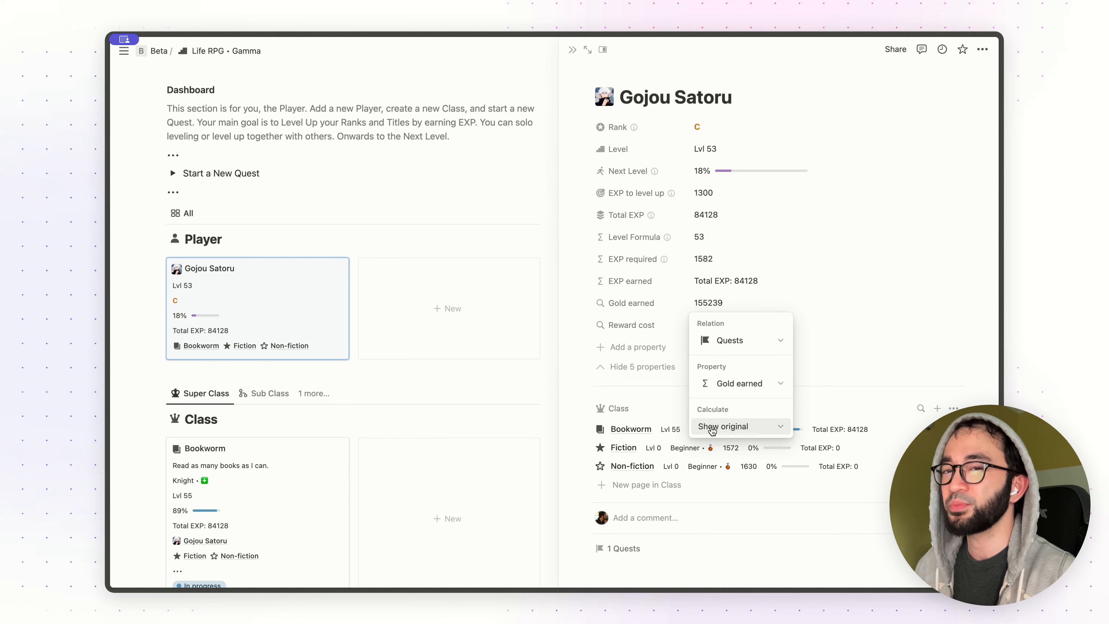
pyautogui.click(721, 430)
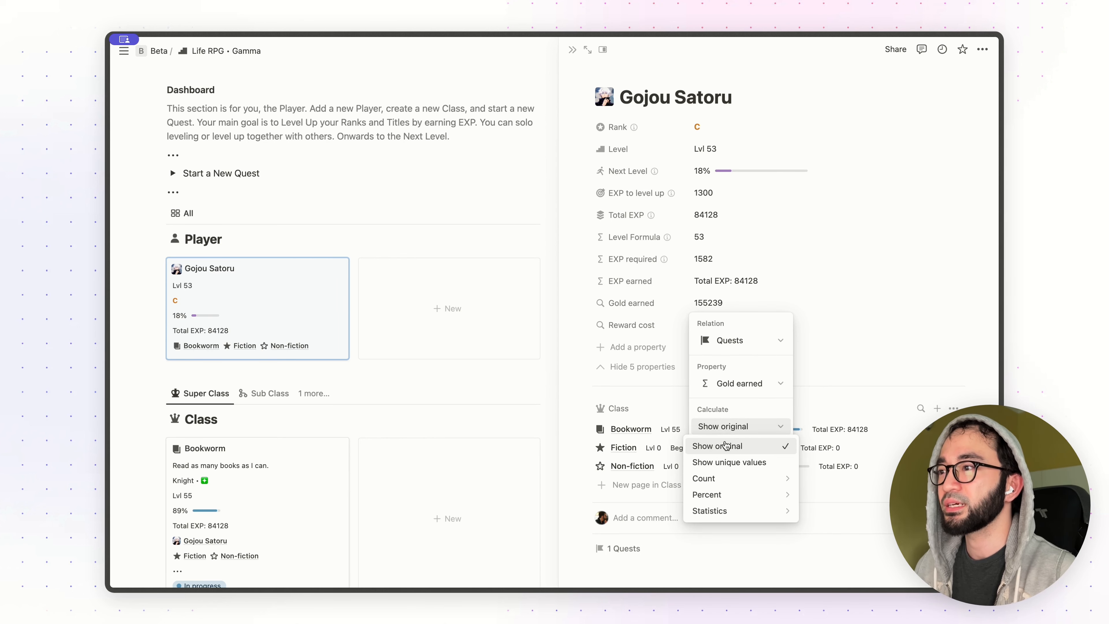
pyautogui.moveTo(719, 511)
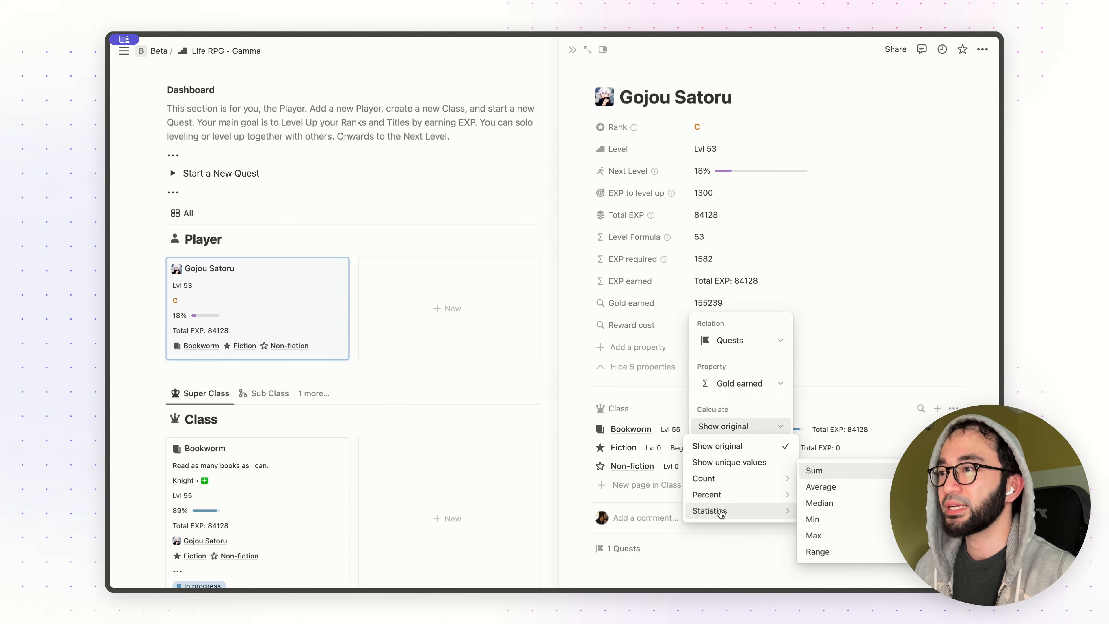
pyautogui.click(851, 472)
pyautogui.click(837, 405)
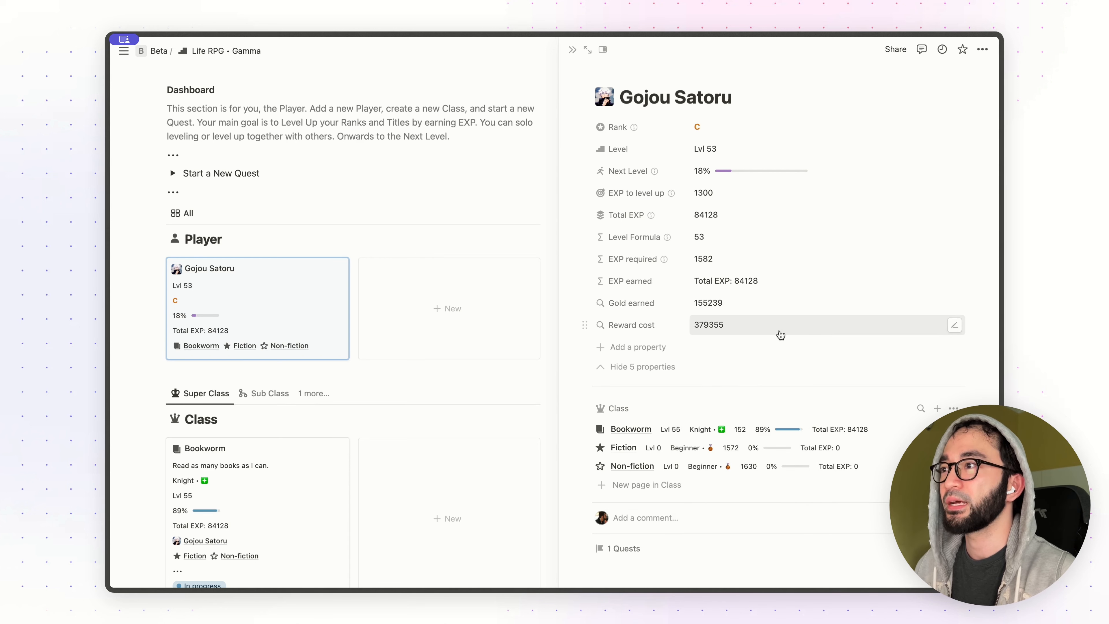
# - Change the calculation of the player's Reward cost rollup to Sum
pyautogui.click(721, 326)
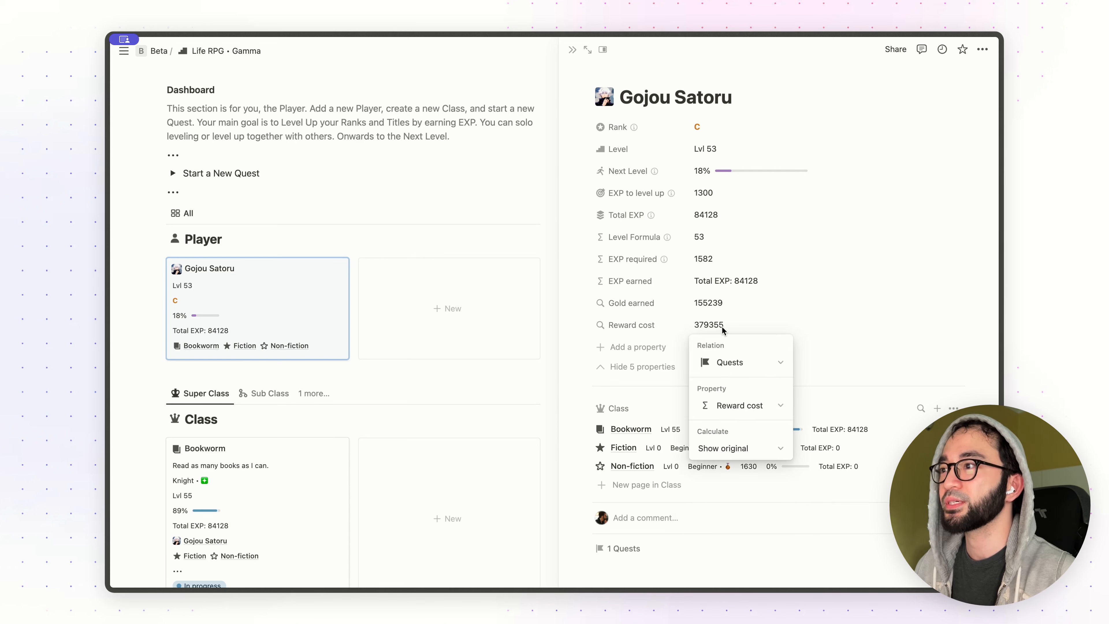
pyautogui.click(733, 448)
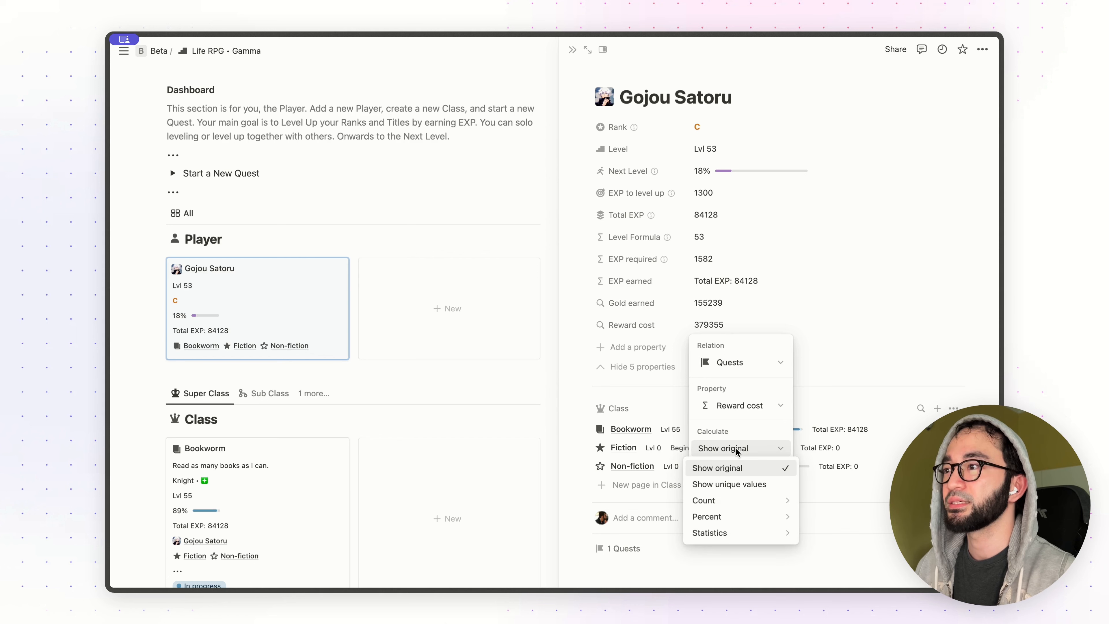
pyautogui.moveTo(742, 533)
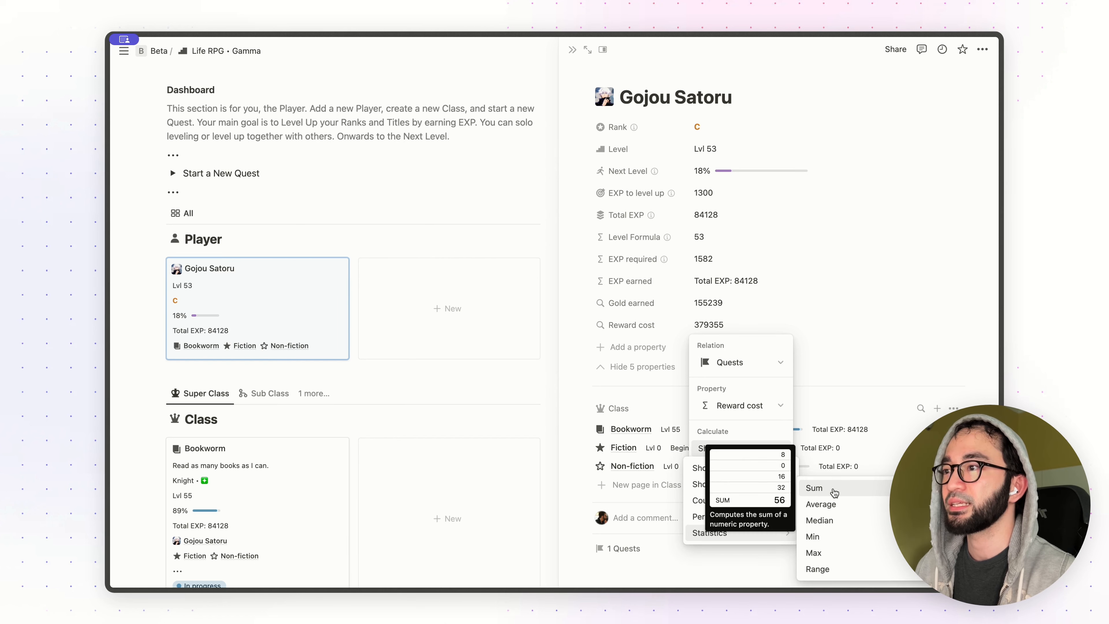
pyautogui.click(815, 488)
pyautogui.press('Escape')
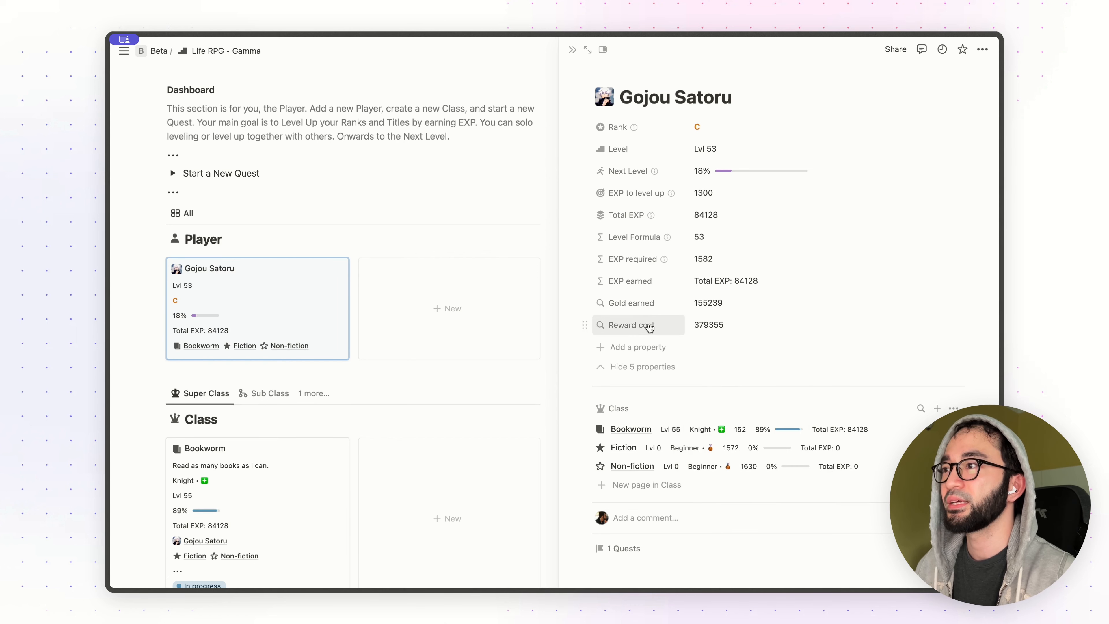
# - Add a formula property named Gold to the player
pyautogui.click(637, 350)
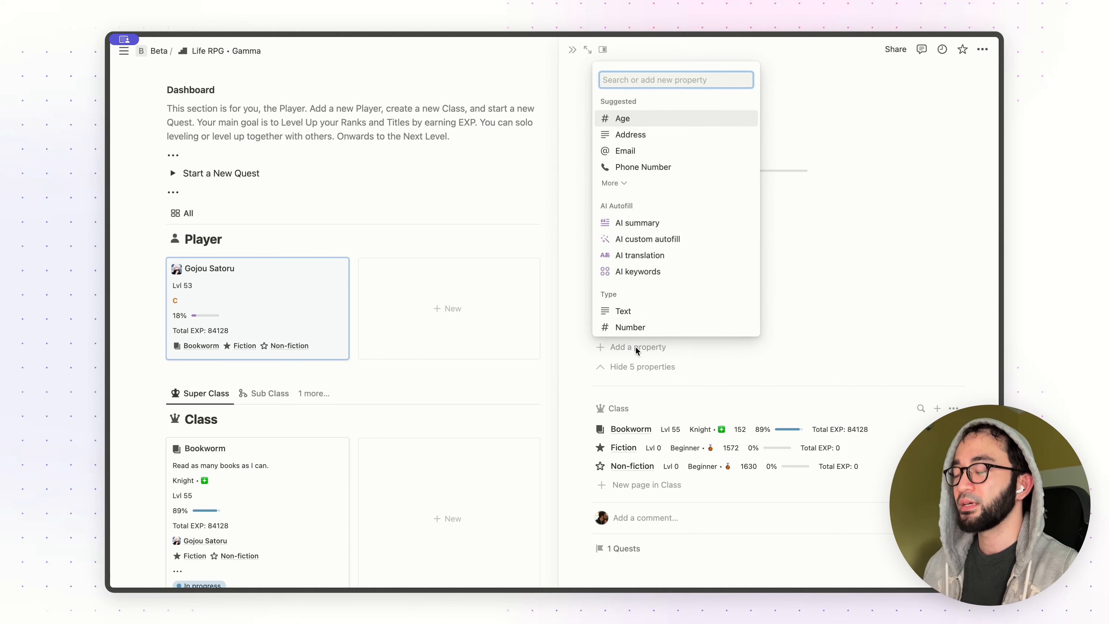
pyautogui.write('for')
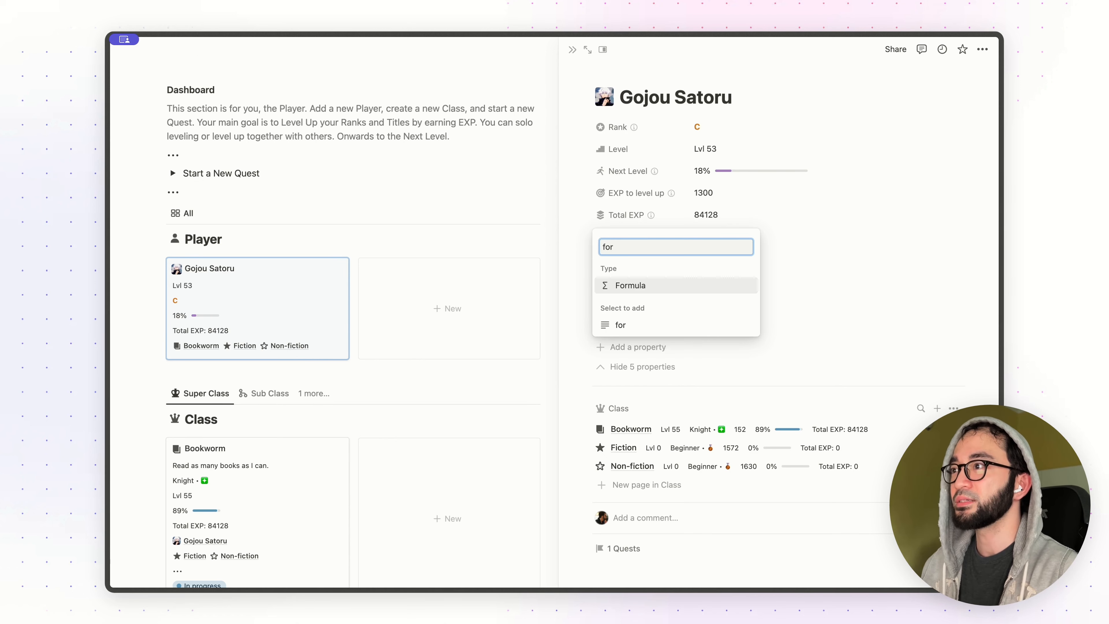
pyautogui.press('Return')
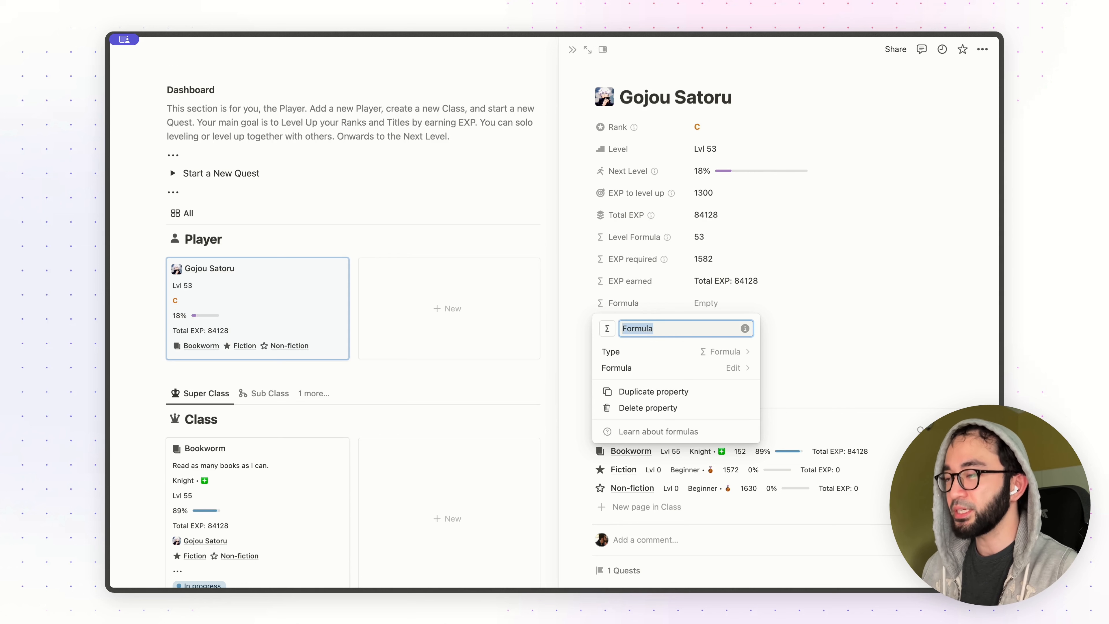
pyautogui.write('Gold')
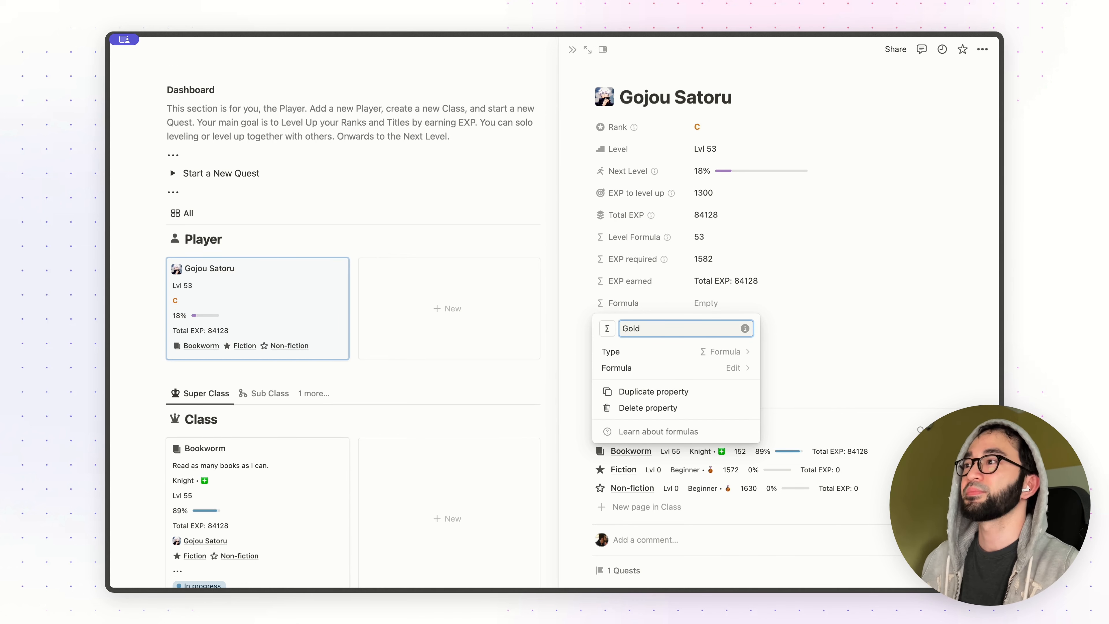
pyautogui.press('Return')
pyautogui.click(637, 324)
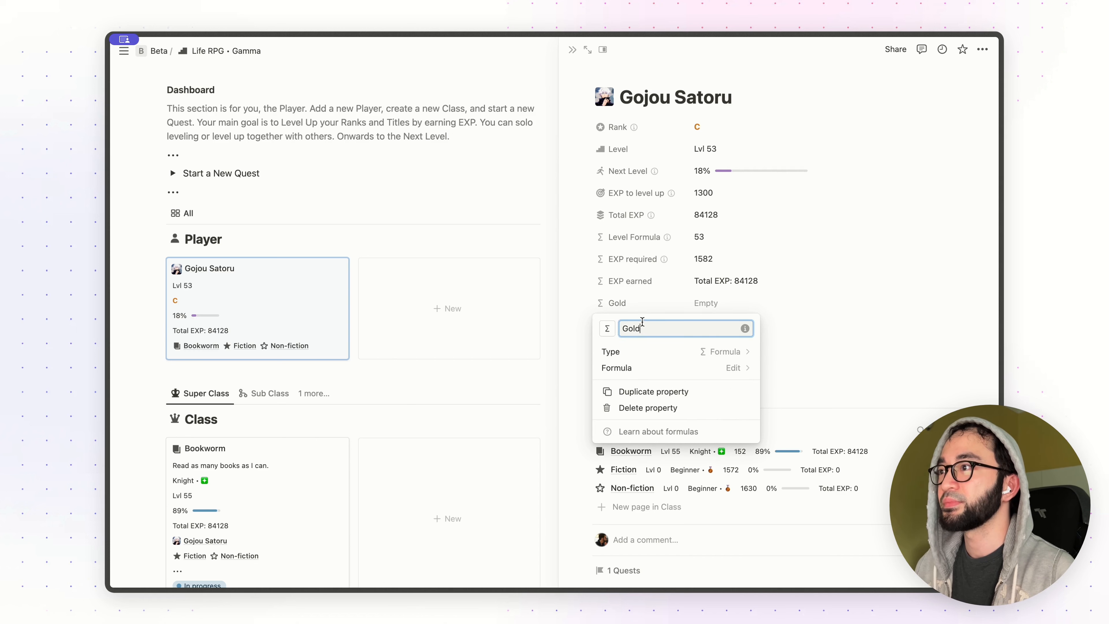
# - Give the Gold property the diamond icon and move it directly below Total EXP
pyautogui.click(609, 329)
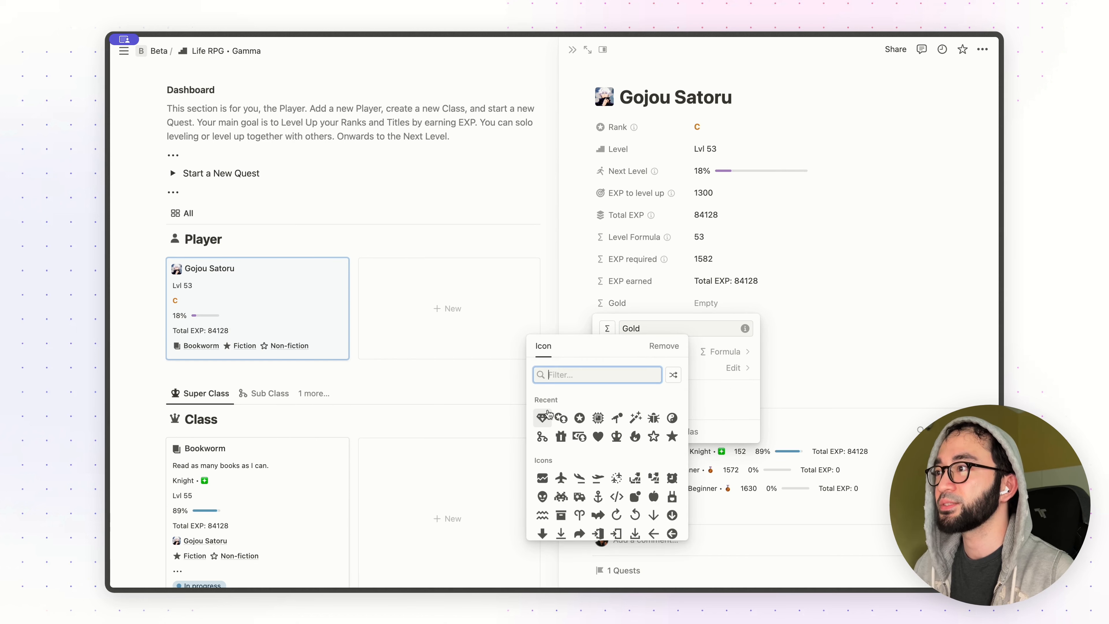
pyautogui.click(543, 418)
pyautogui.click(544, 416)
pyautogui.click(545, 415)
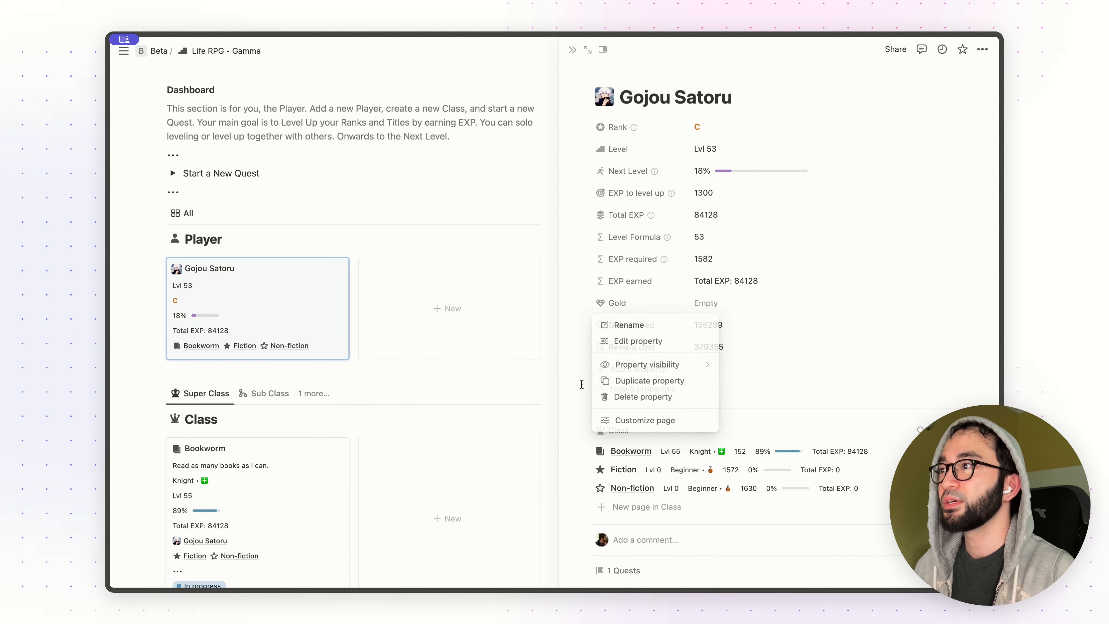
pyautogui.click(632, 309)
pyautogui.moveTo(632, 309); pyautogui.dragTo(651, 242)
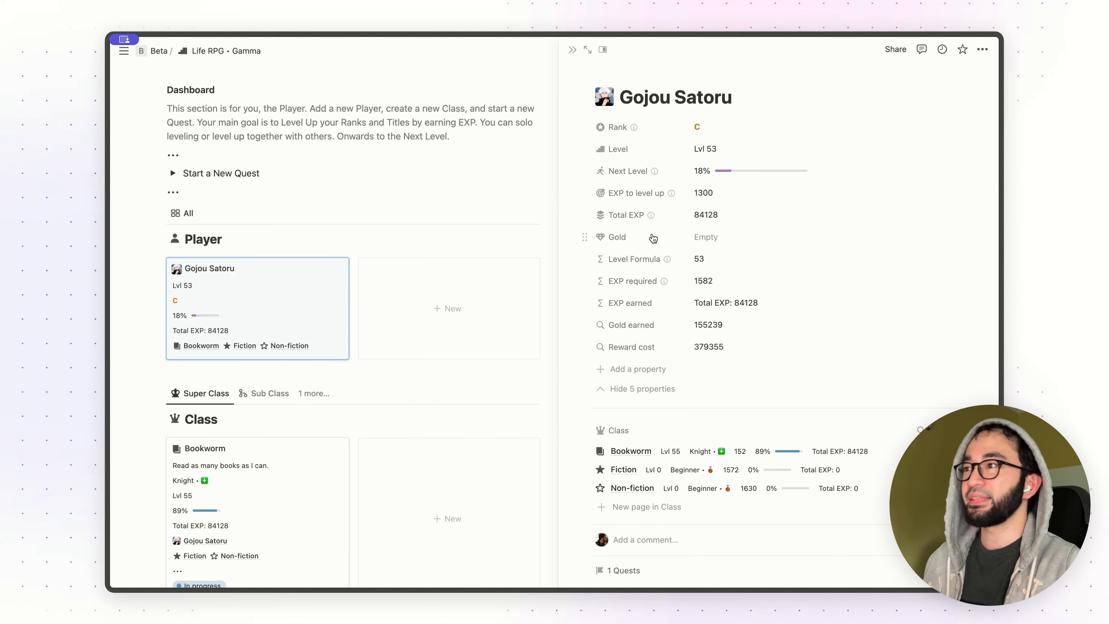
# - Open the Introducing GOLD currency! announcement and copy the Gold Property formula from its Player section
pyautogui.hotkey('ctrl', 'k')
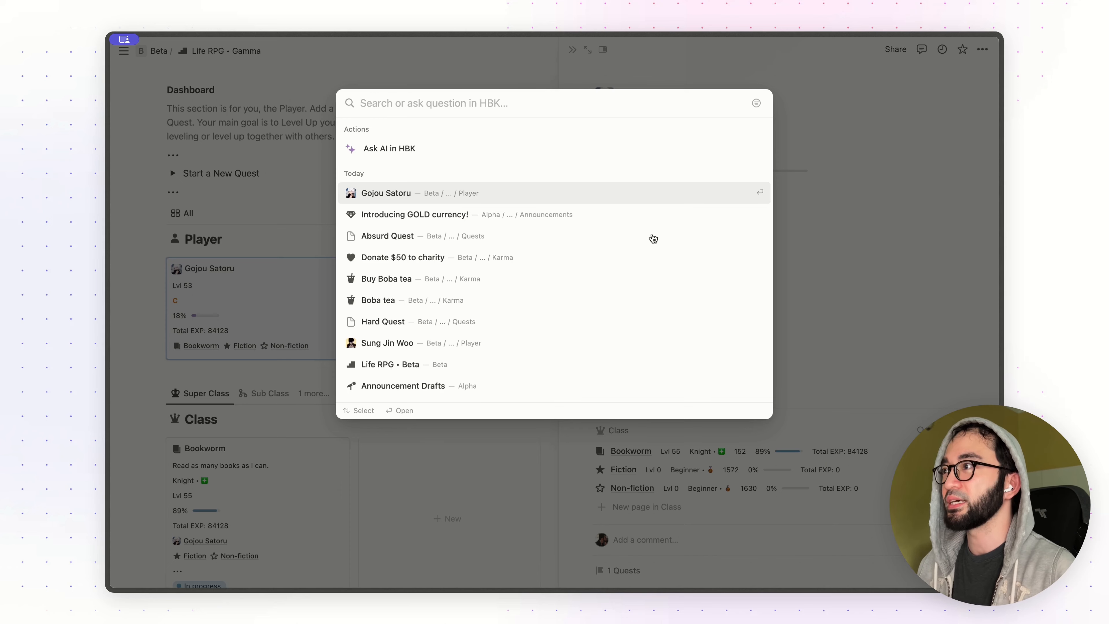
pyautogui.press('Down')
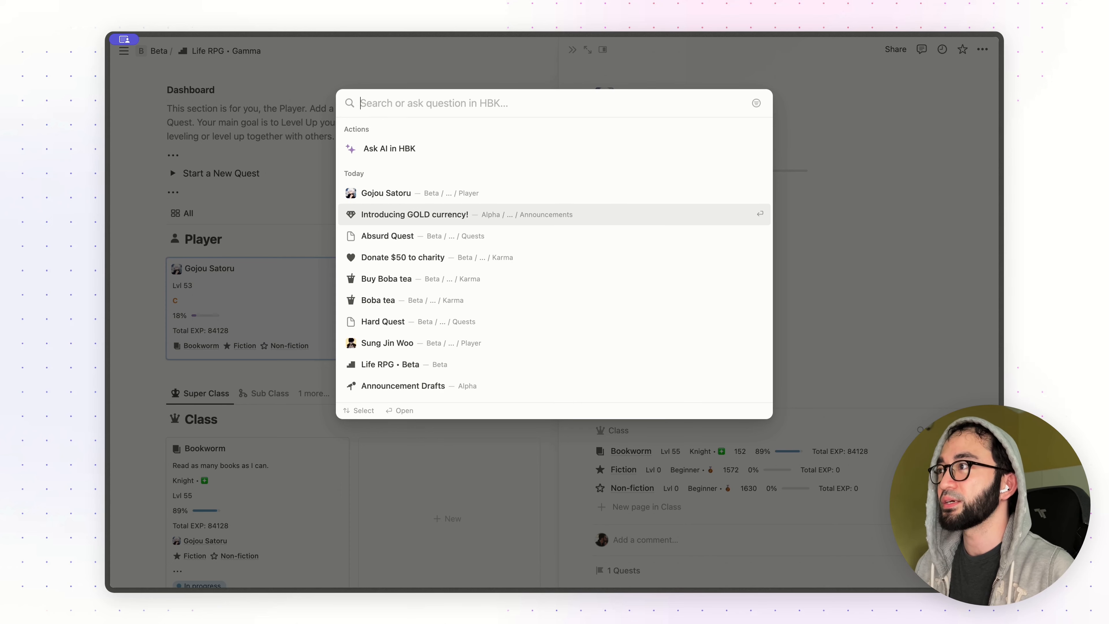
pyautogui.press('Return')
pyautogui.scroll(-3, 543, 390)
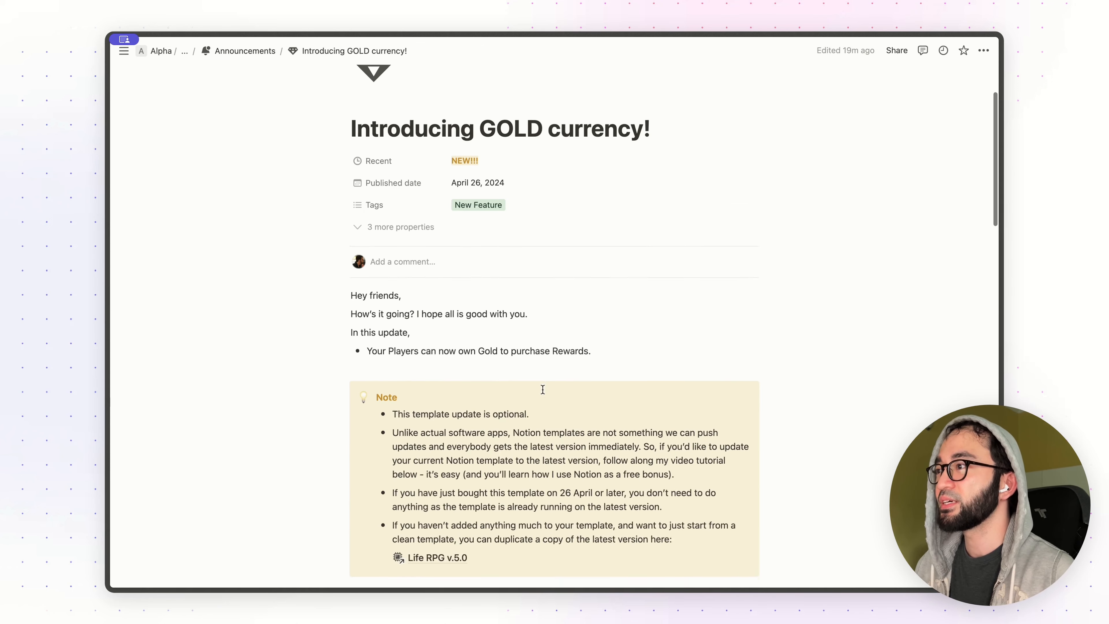
pyautogui.scroll(-10, 543, 389)
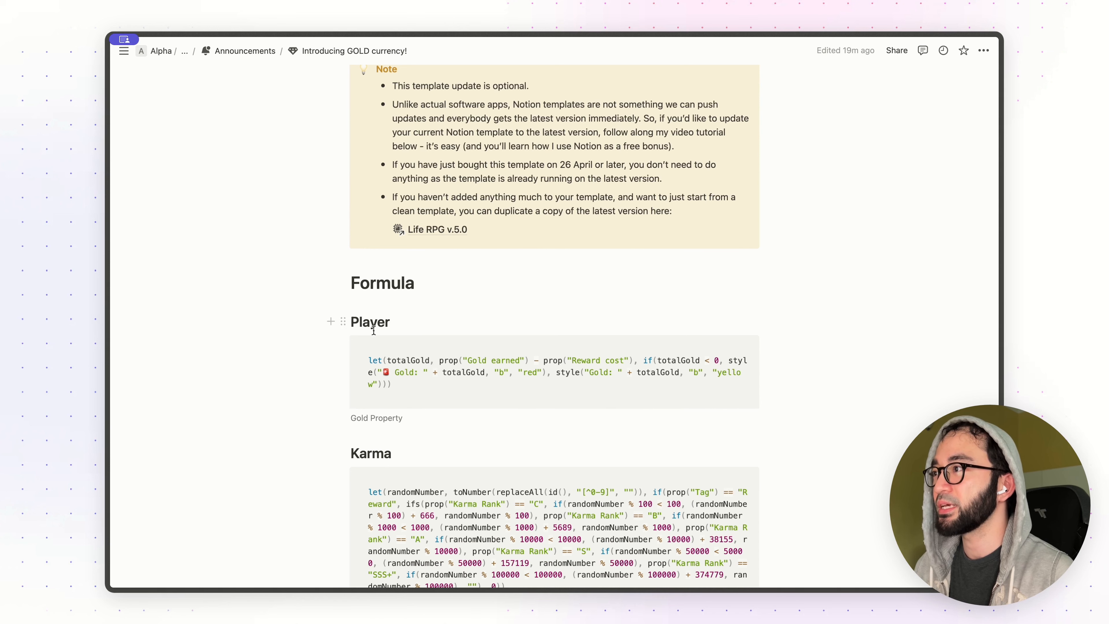
pyautogui.moveTo(352, 415); pyautogui.dragTo(403, 417)
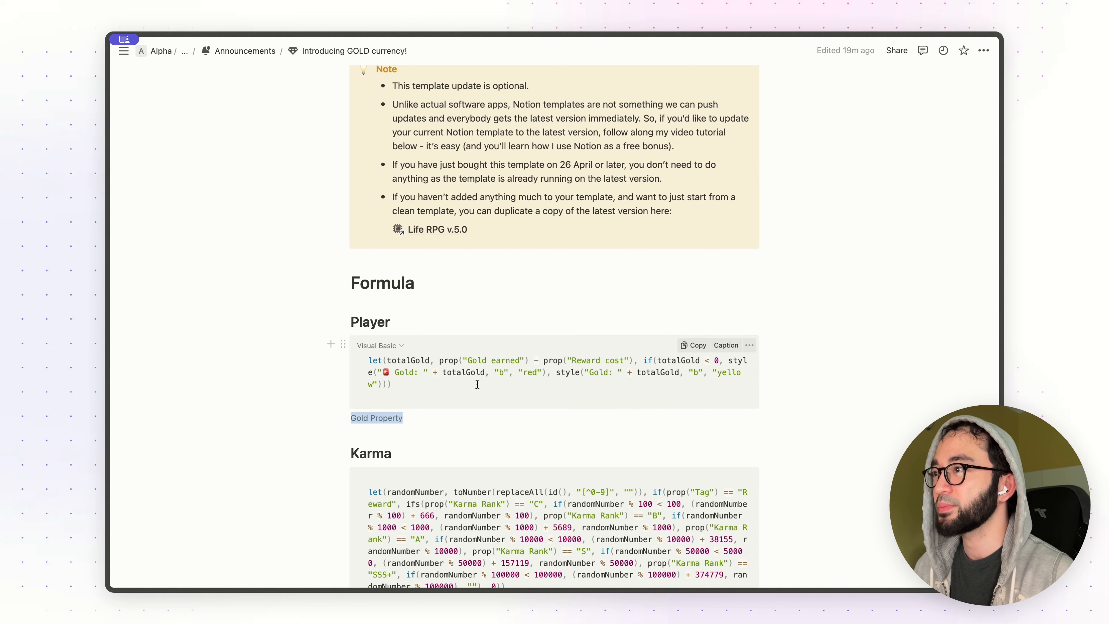
pyautogui.click(695, 346)
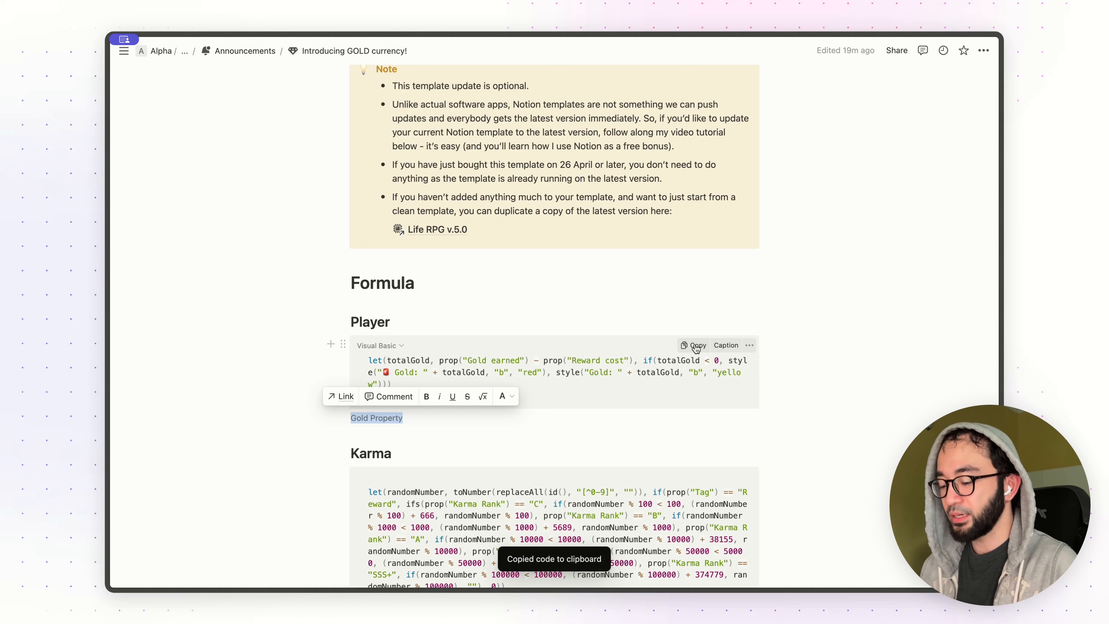
# - Paste the copied formula into the player's Gold property and save it
pyautogui.press('super+[')
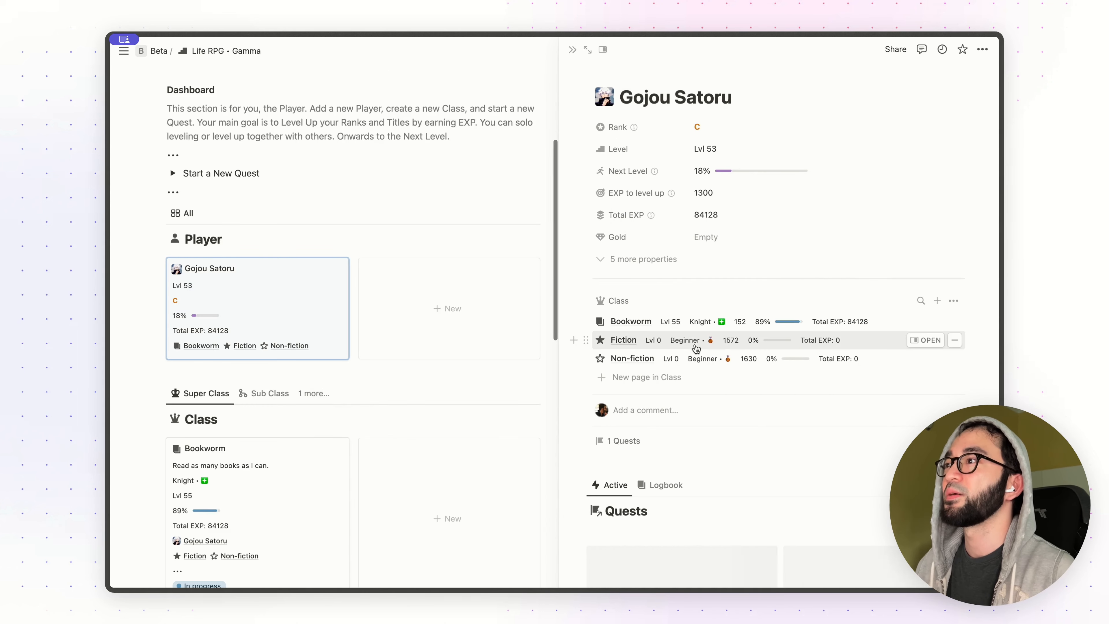
pyautogui.click(718, 239)
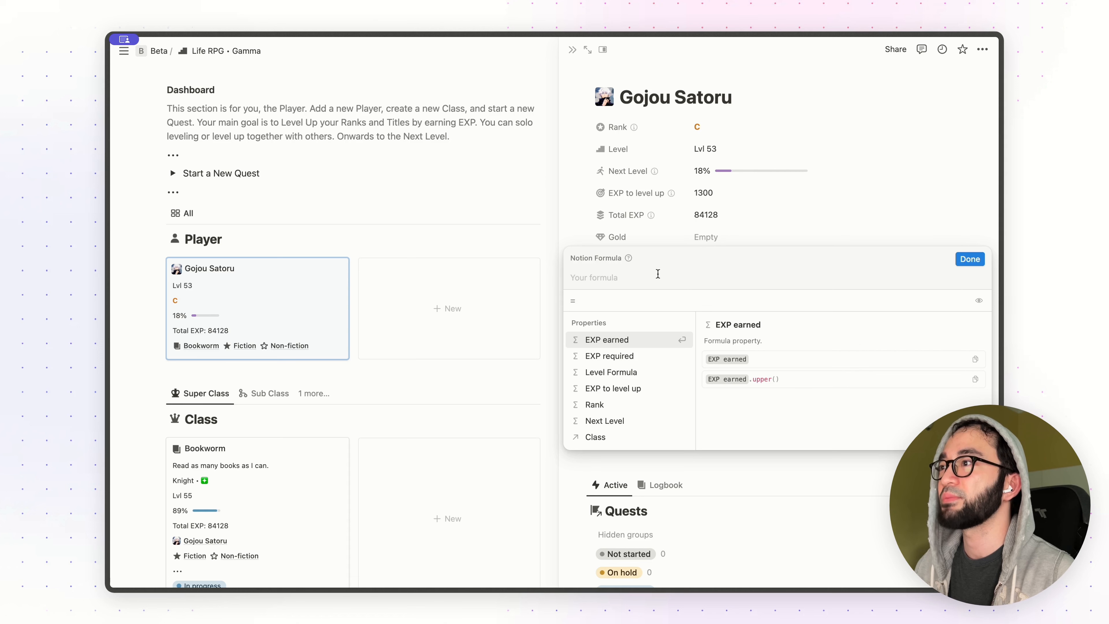
pyautogui.press('super+v')
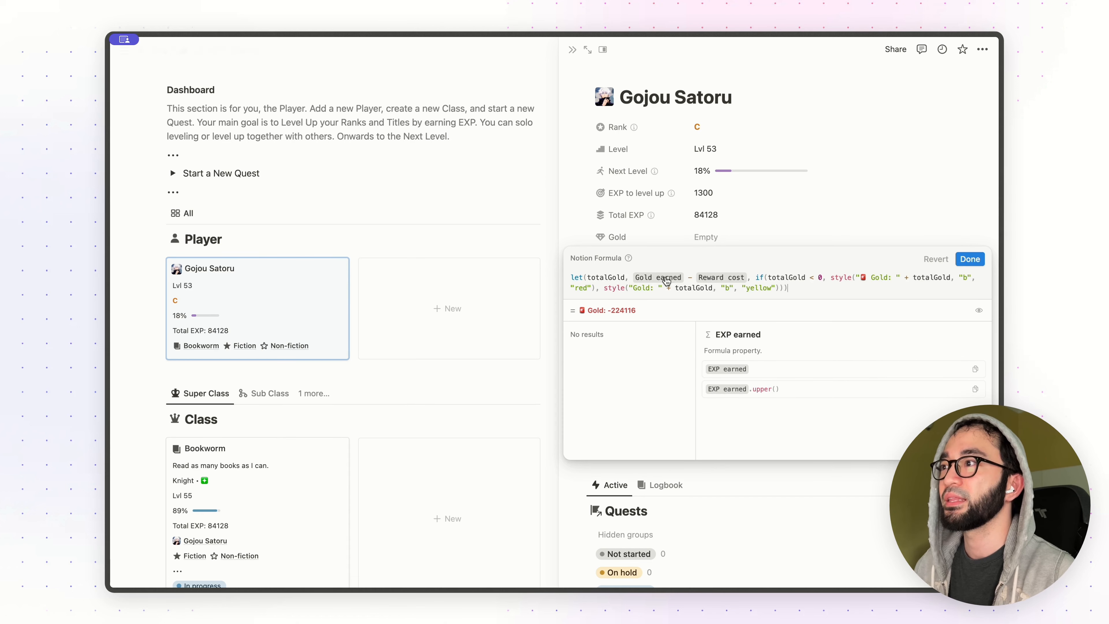
pyautogui.click(969, 262)
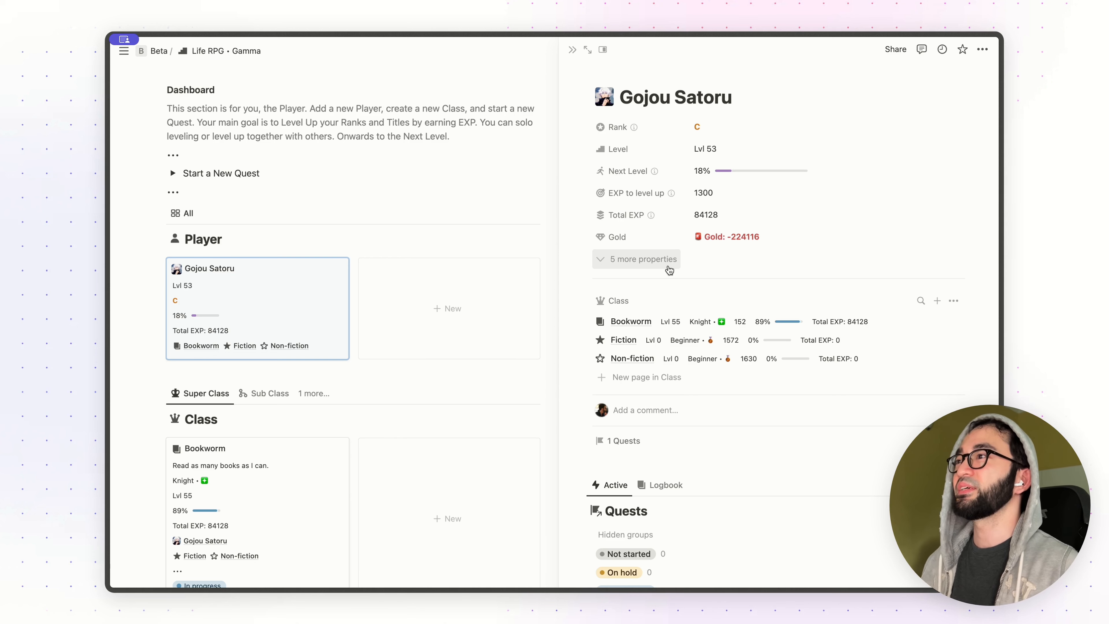
# - Show the Gold property on the Player gallery cards and move it above Class
pyautogui.click(519, 239)
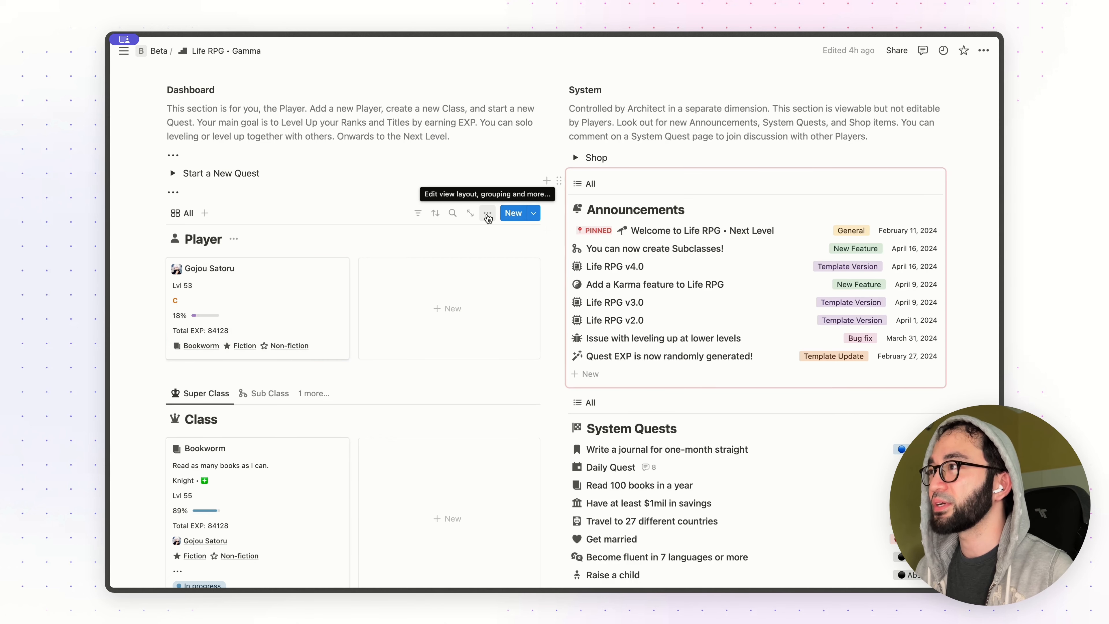
pyautogui.click(487, 214)
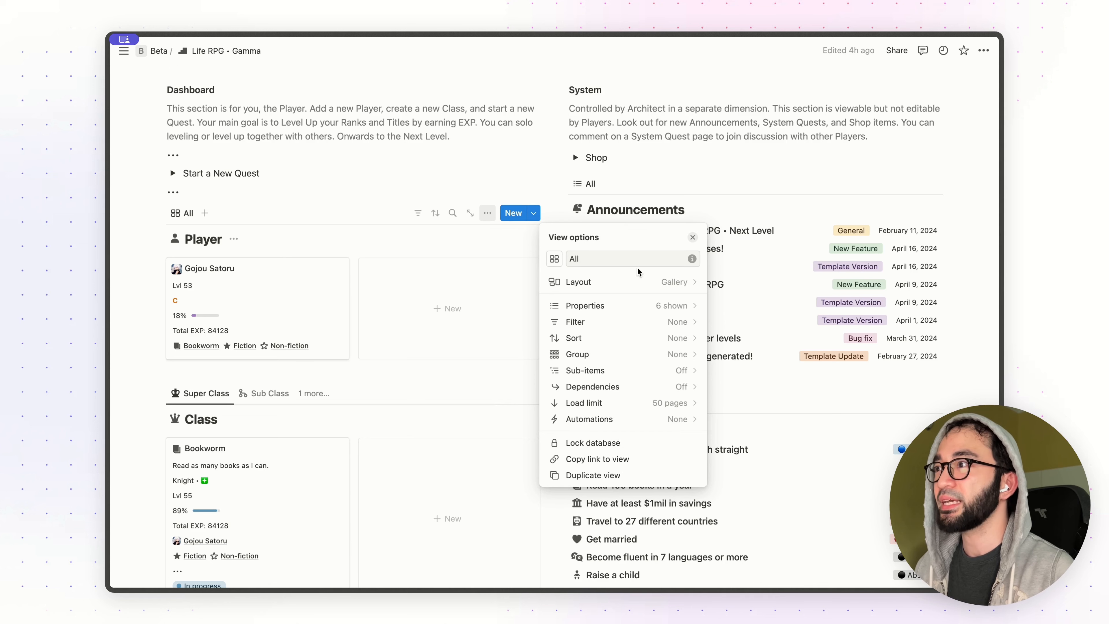
pyautogui.click(636, 306)
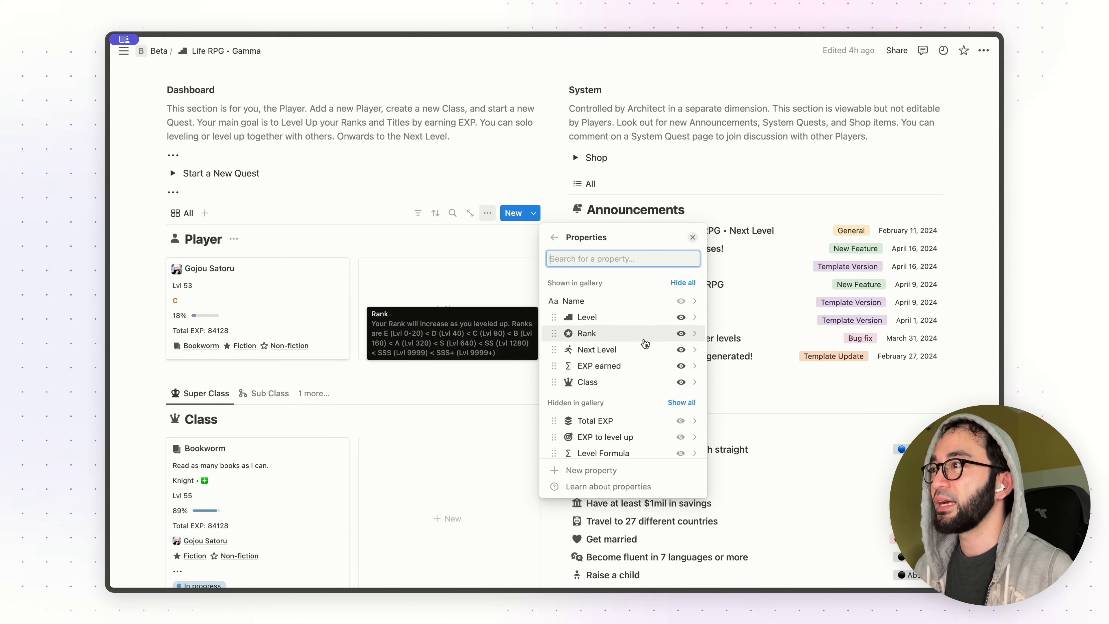
pyautogui.scroll(-5, 644, 343)
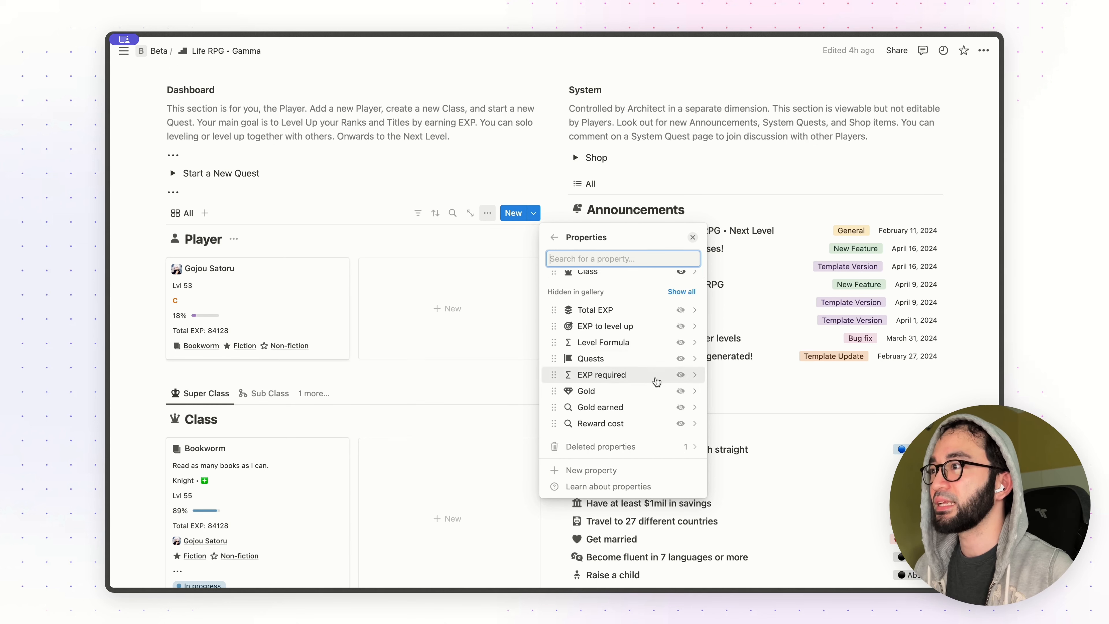
pyautogui.click(680, 390)
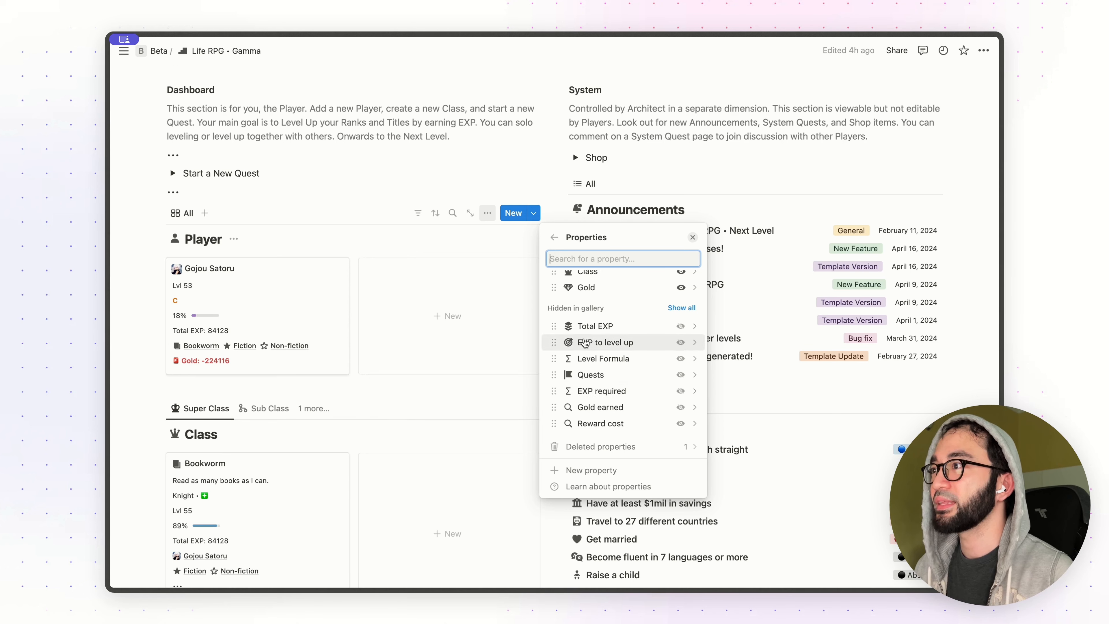
pyautogui.scroll(1, 568, 367)
pyautogui.moveTo(562, 324); pyautogui.dragTo(566, 306)
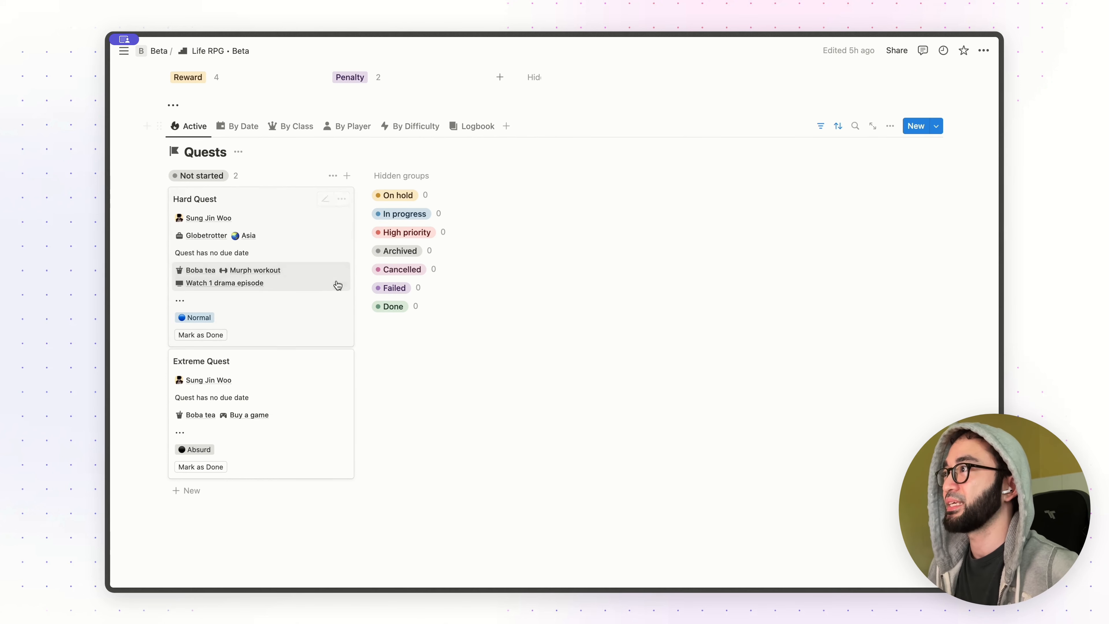
# - Examine which related properties the Hard Quest page shows in the Life RPG Beta template
pyautogui.click(319, 284)
pyautogui.press('Escape')
pyautogui.click(306, 219)
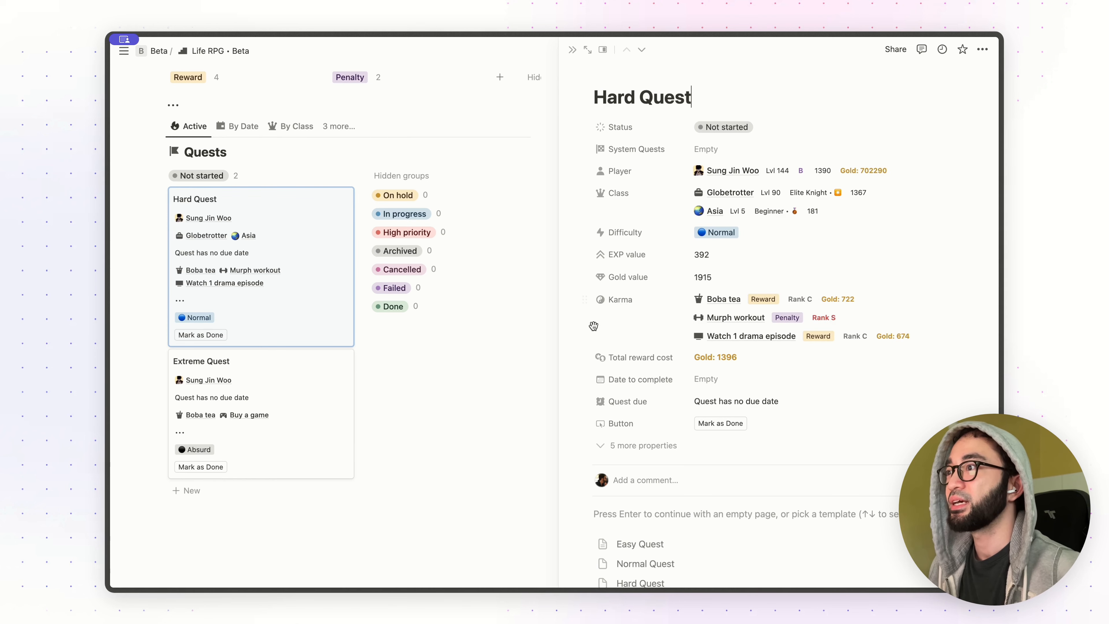
pyautogui.press('Escape')
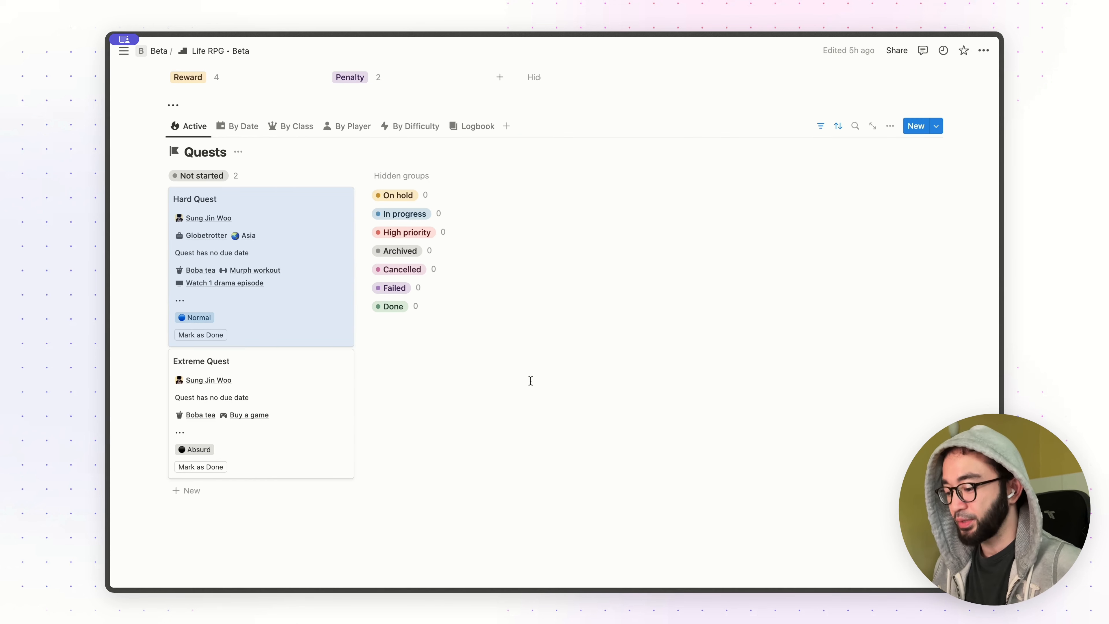
# - Switch to the Life RPG Gamma page and show the Karma property on the Quests Logbook board
pyautogui.press('super+k')
pyautogui.press('Down')
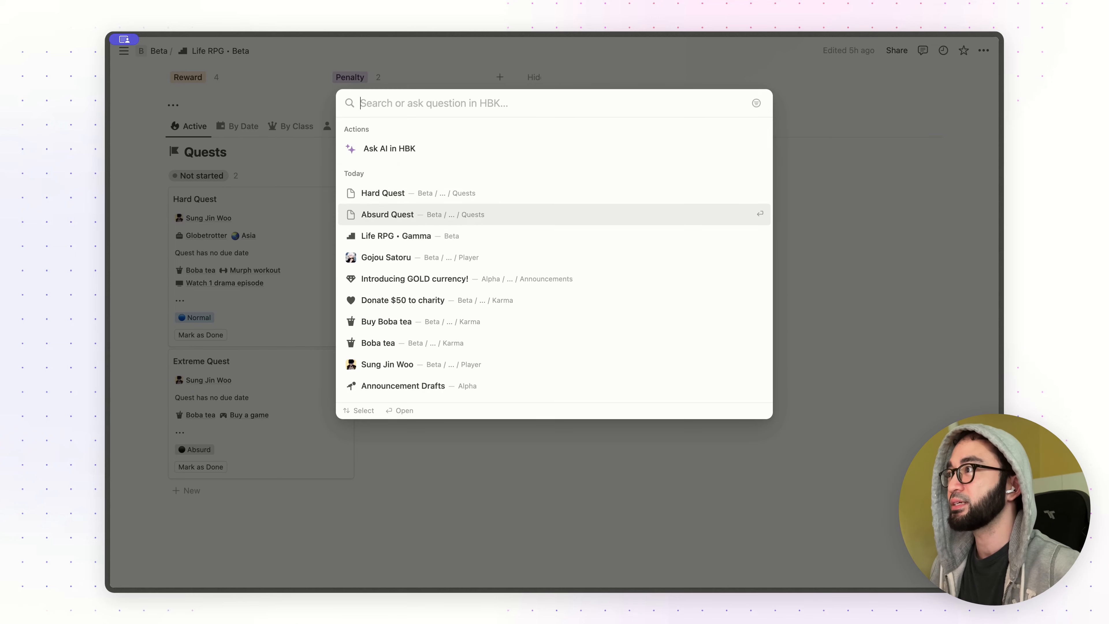
pyautogui.press('Down')
pyautogui.press('Return')
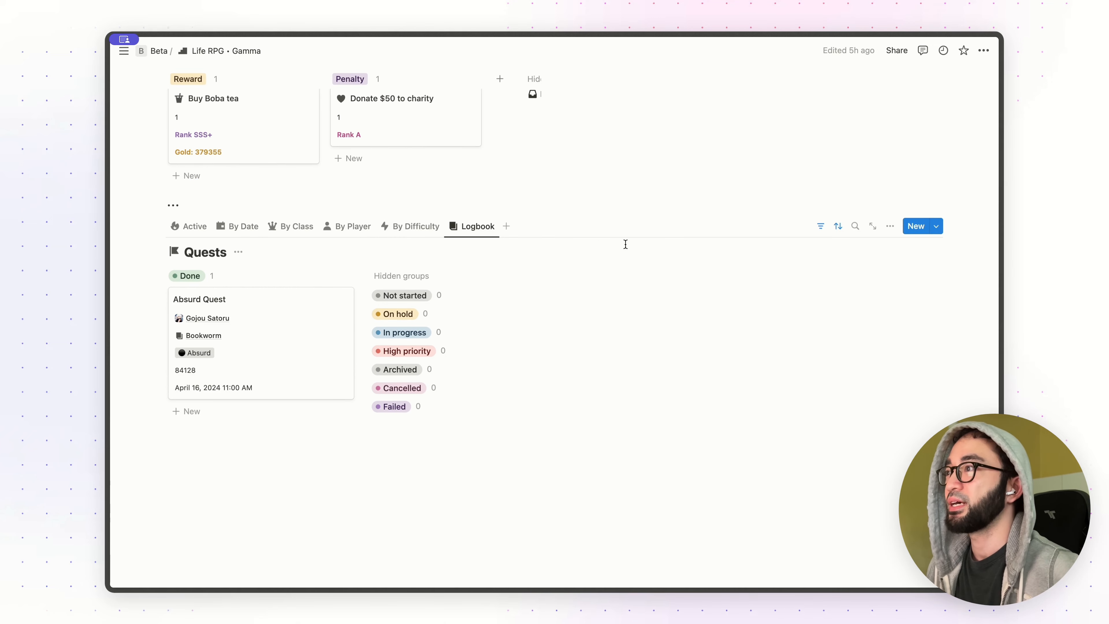
pyautogui.click(890, 226)
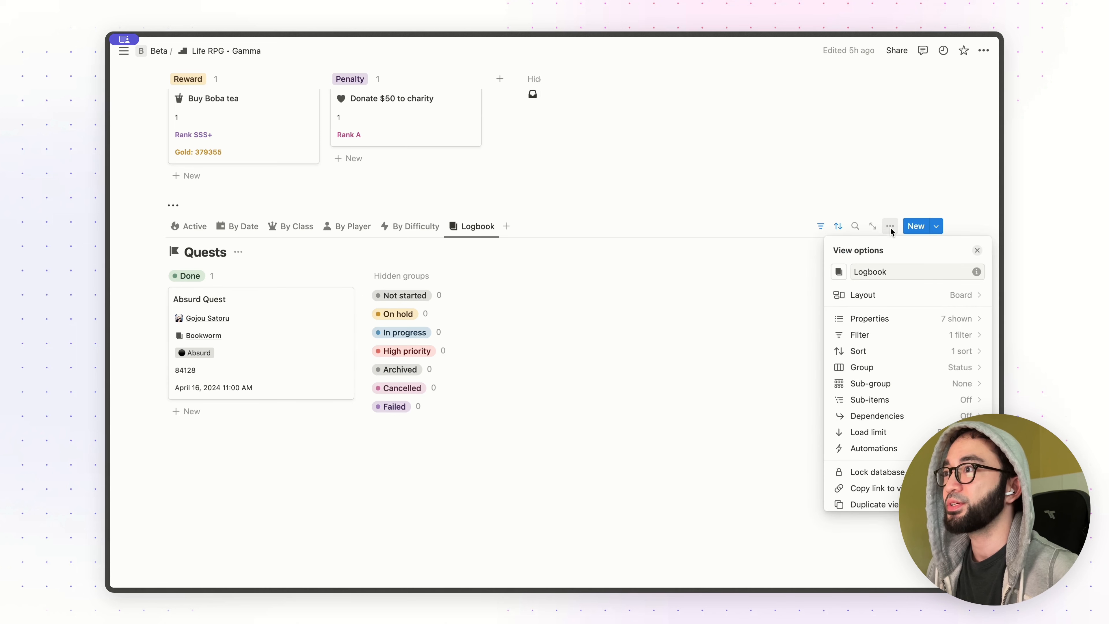
pyautogui.click(947, 318)
pyautogui.scroll(-5, 929, 359)
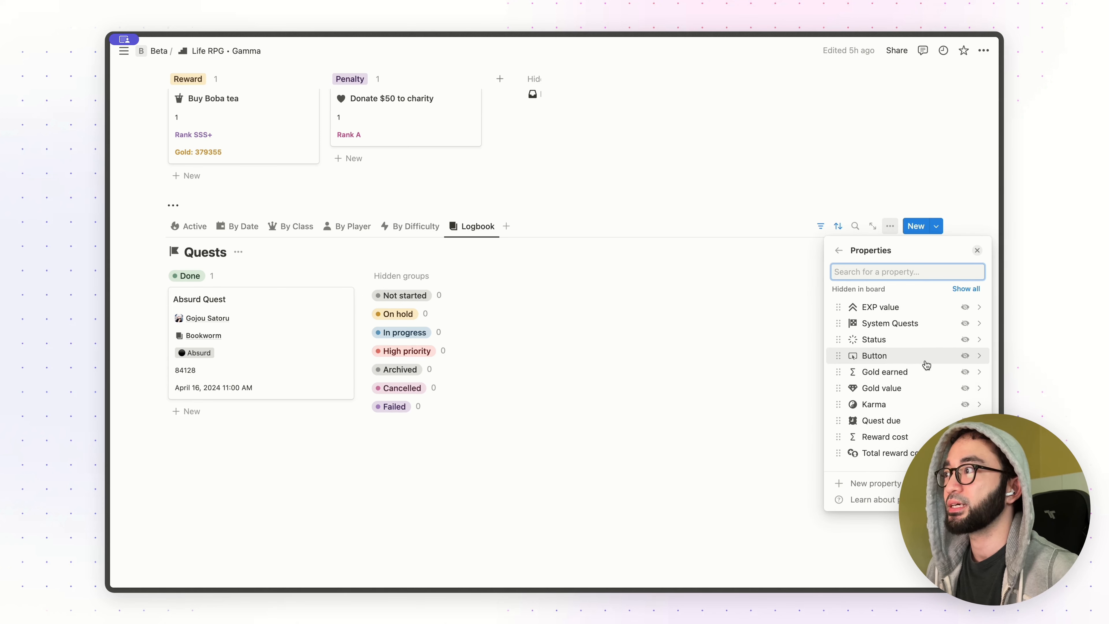
pyautogui.click(964, 405)
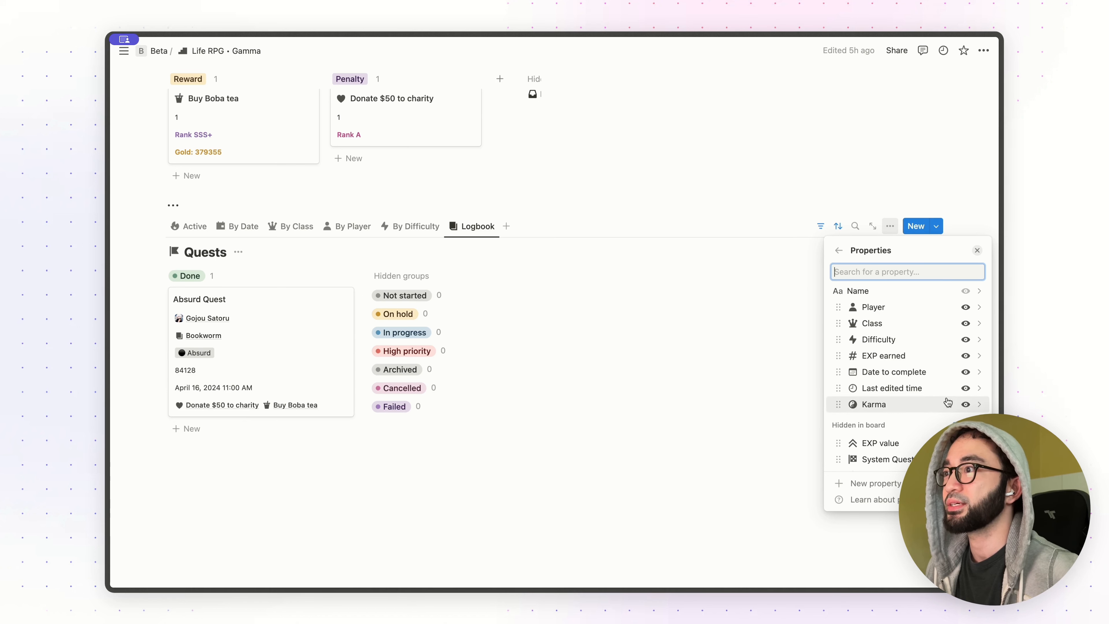
# - On the Logbook board, show Spacing and Button, and hide EXP earned and Gold earned
pyautogui.scroll(1, 948, 384)
pyautogui.scroll(-3, 948, 389)
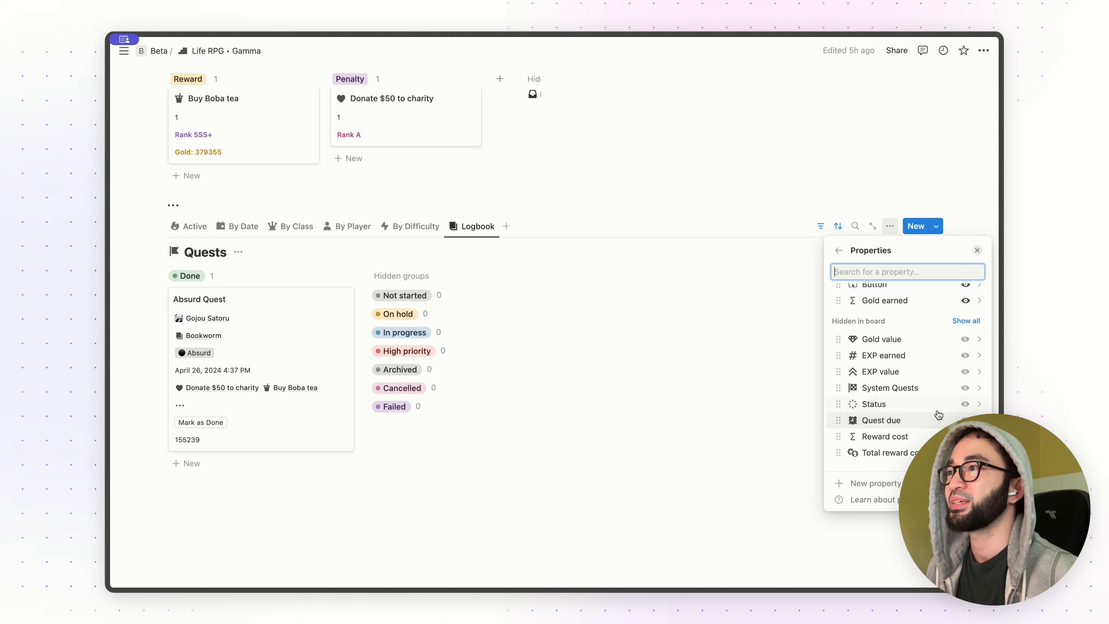
pyautogui.scroll(1, 942, 393)
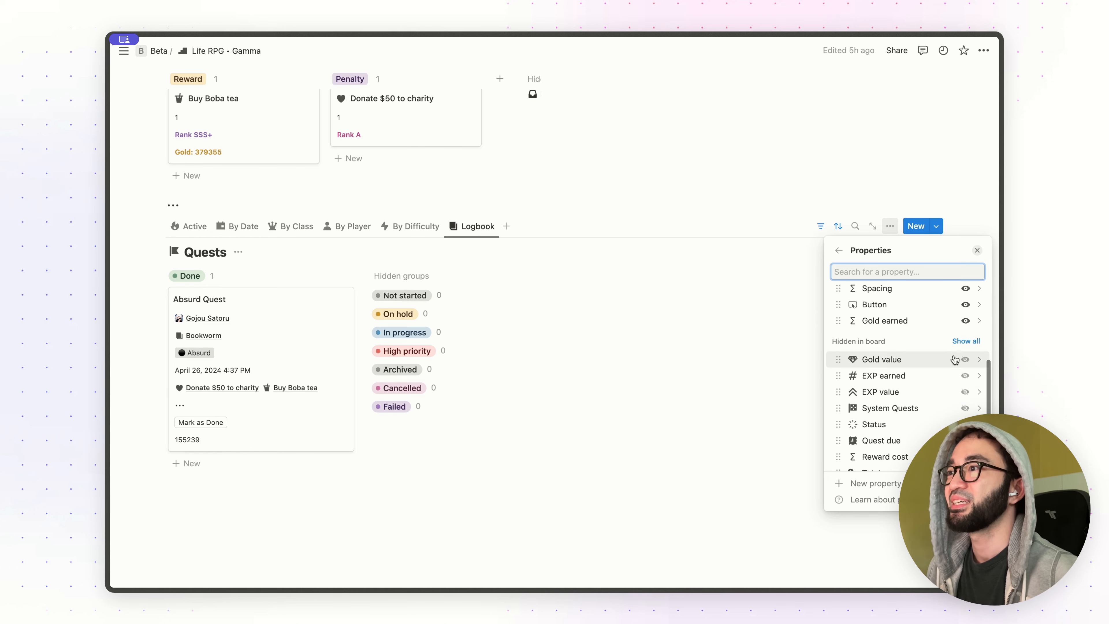
pyautogui.click(965, 321)
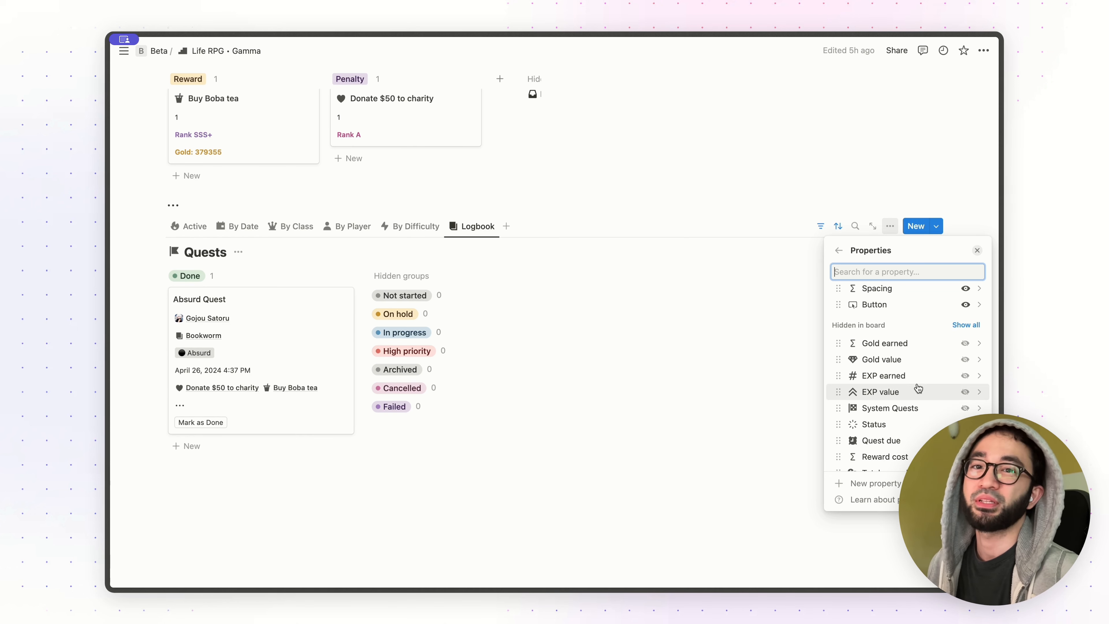
pyautogui.click(409, 404)
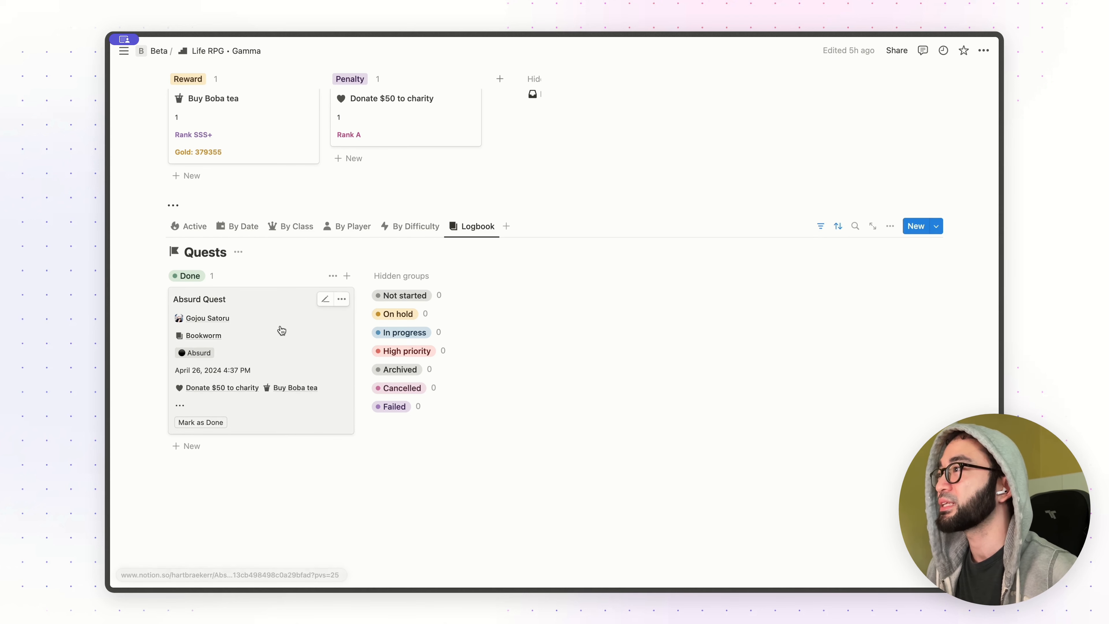
# - Open Absurd Quest from the Logbook and show the Gold property in its Player relation
pyautogui.click(298, 331)
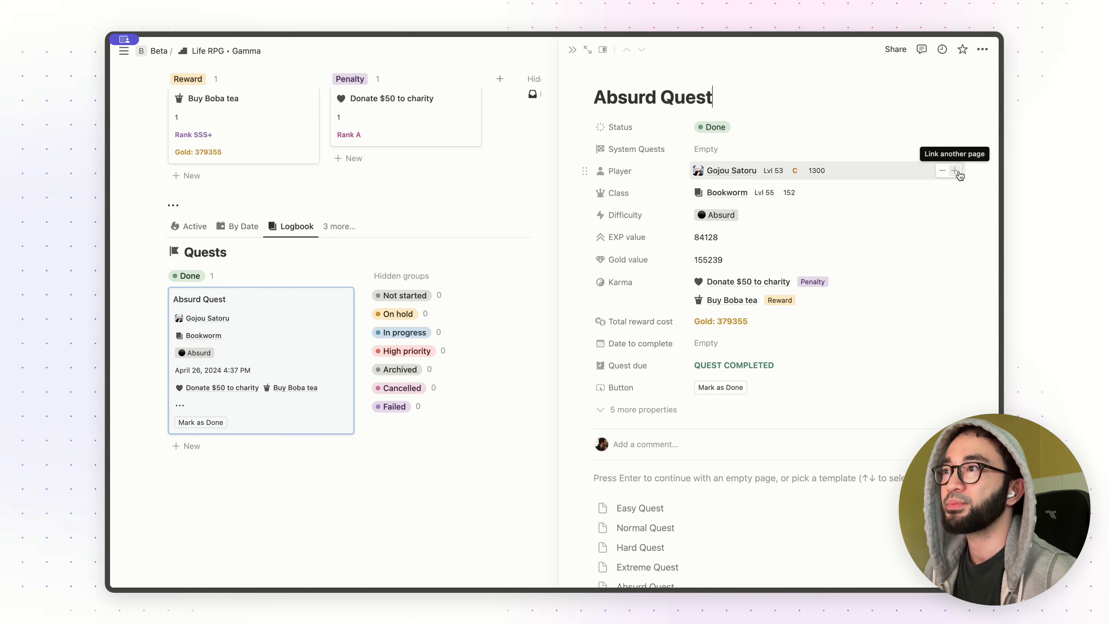
pyautogui.click(954, 171)
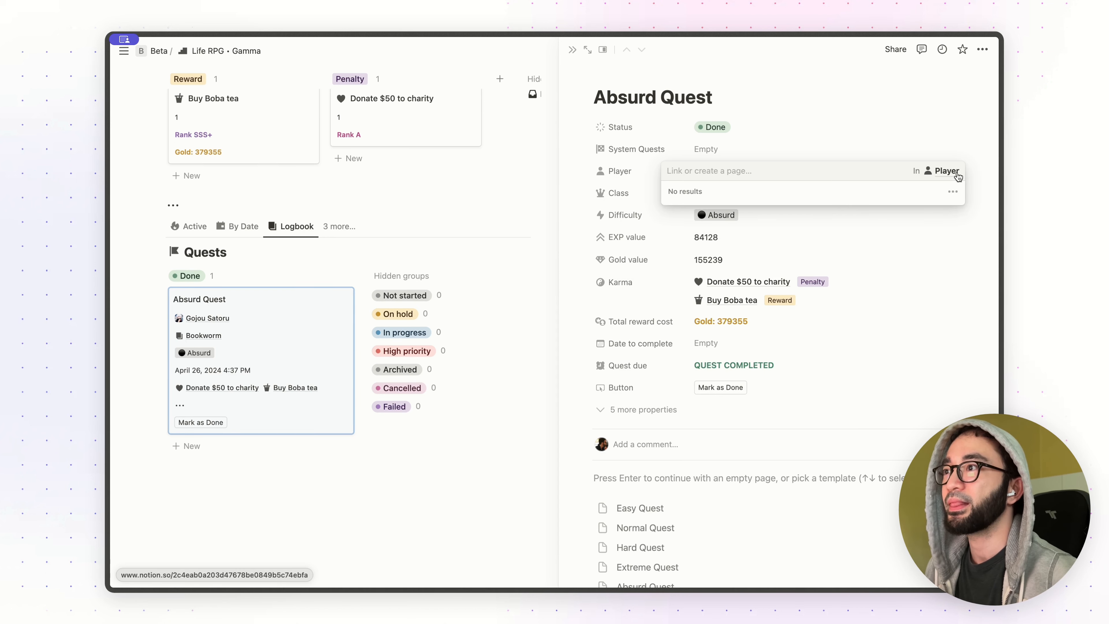
pyautogui.click(948, 195)
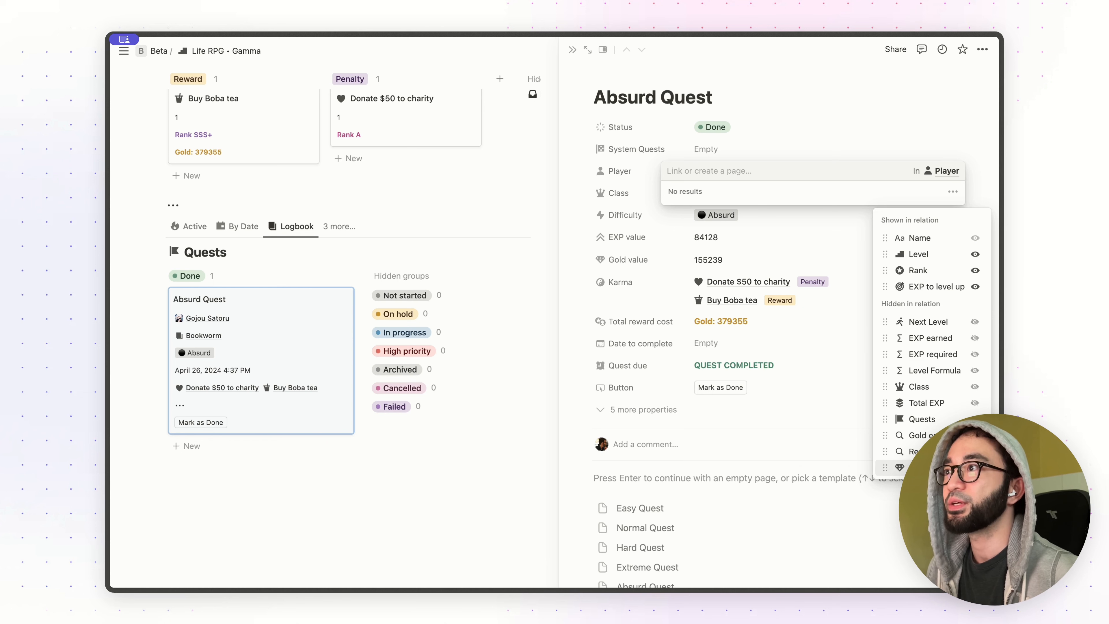
pyautogui.click(974, 467)
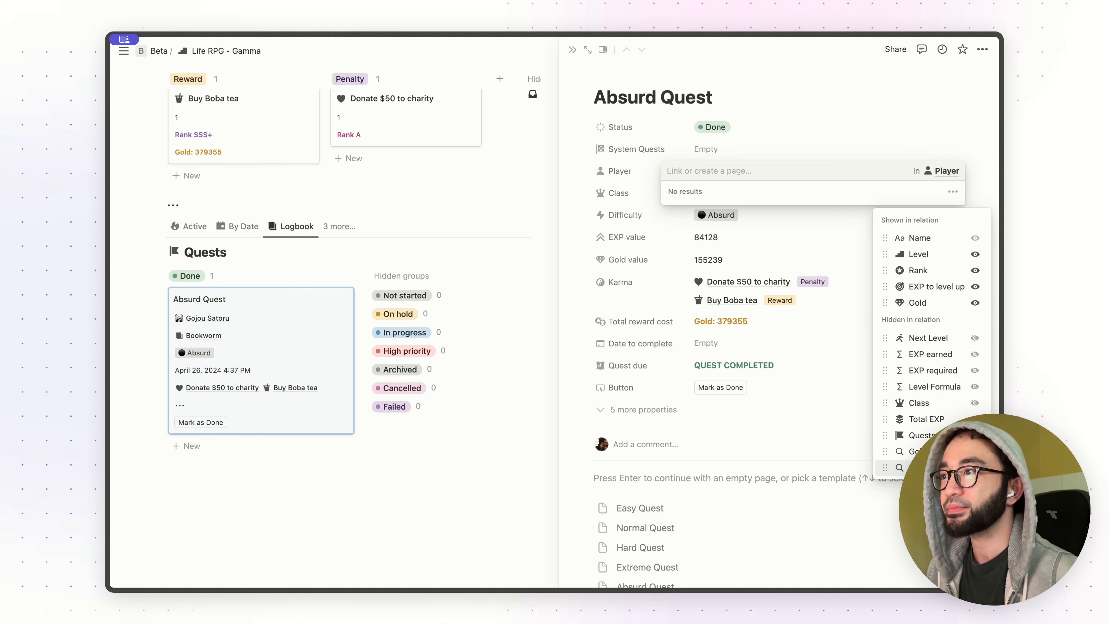
pyautogui.press('Escape')
pyautogui.press('Escape')
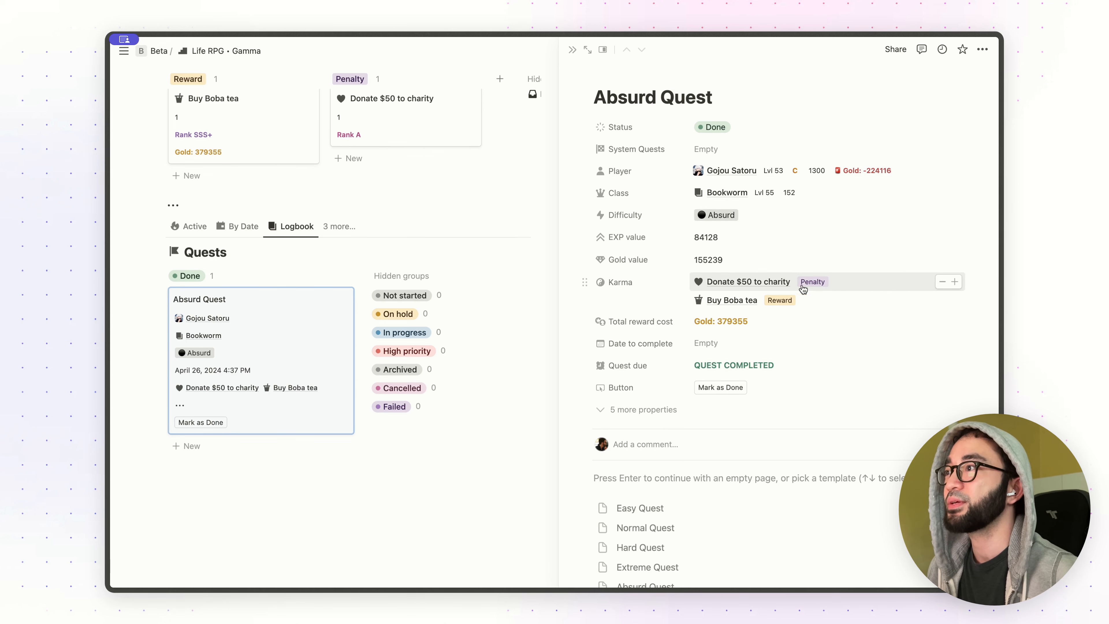
# - Show Rank and the gold cost for the entries in the quest's Karma relation
pyautogui.click(955, 282)
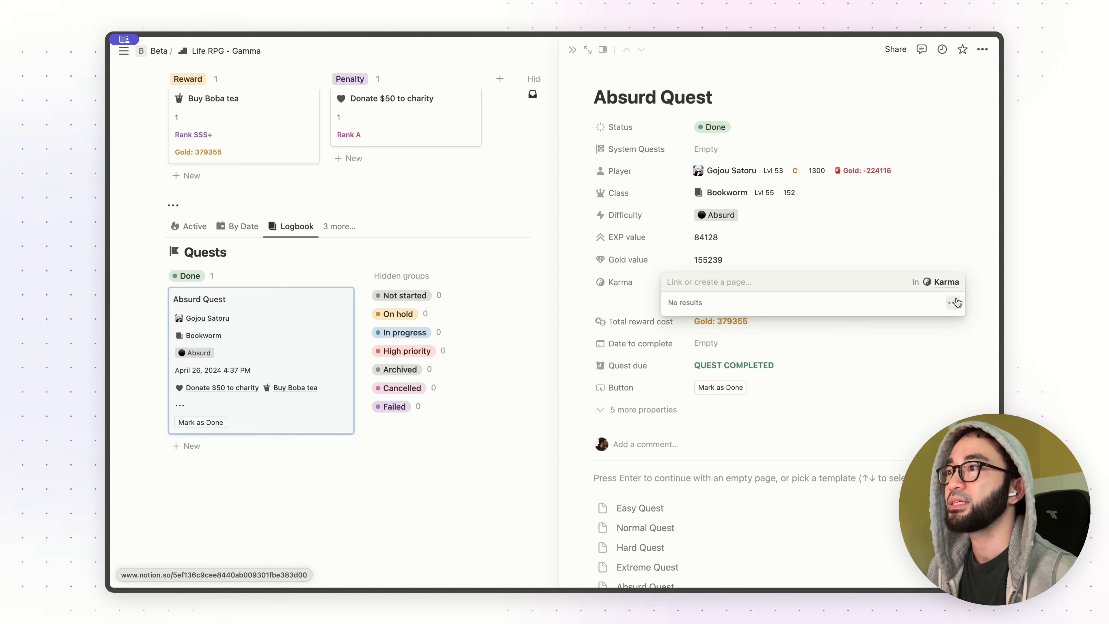
pyautogui.click(954, 303)
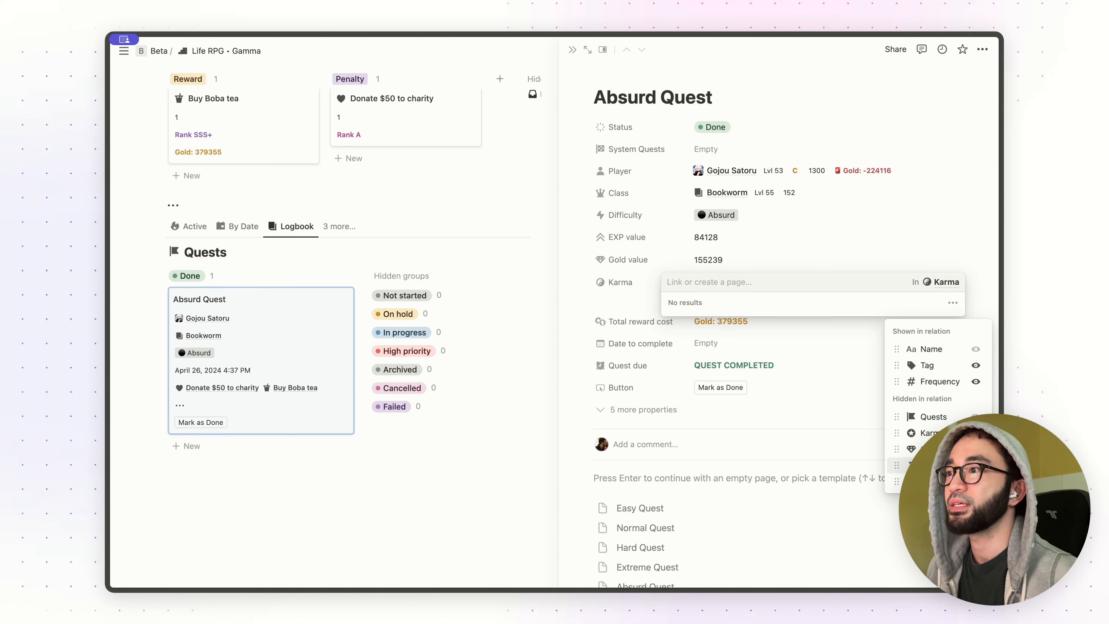
pyautogui.click(975, 482)
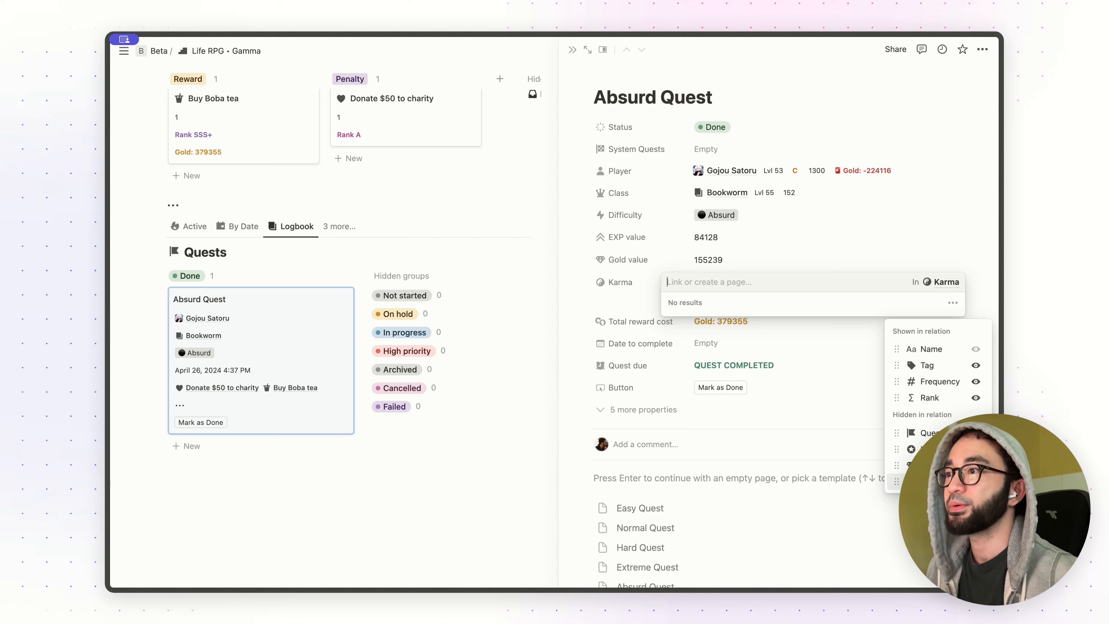
pyautogui.press('Escape')
pyautogui.press('Escape')
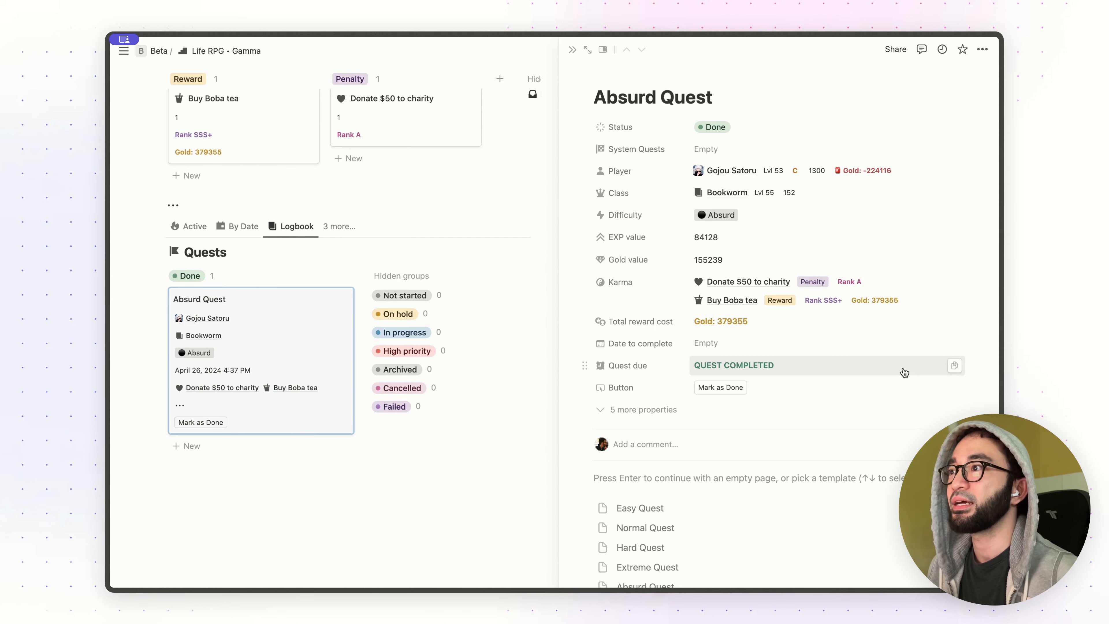